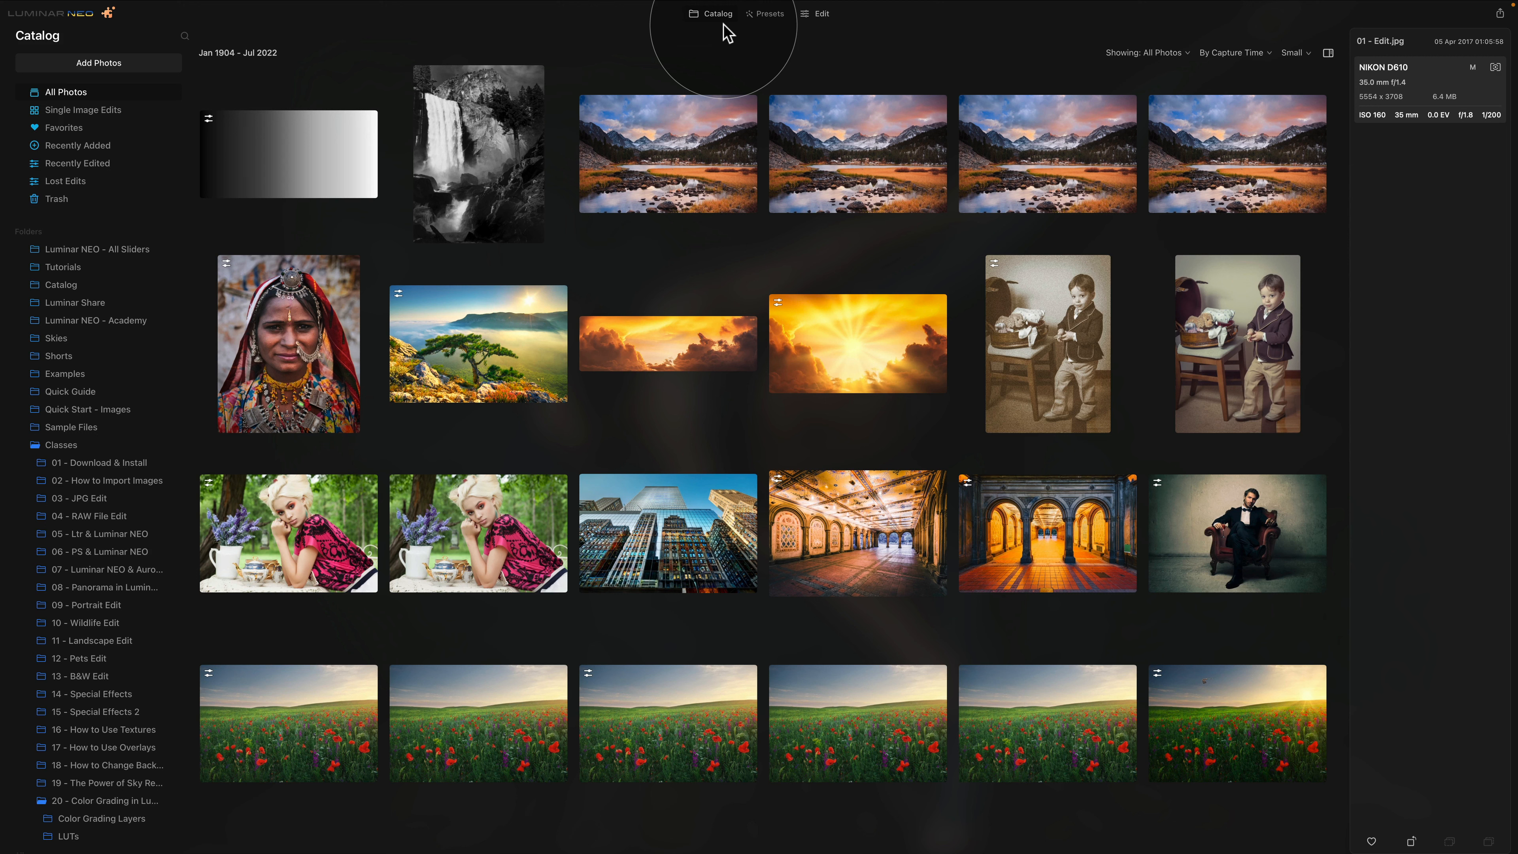
Check the installed Luminar Neo version in the About information and close it.
mouse_move(254, 8)
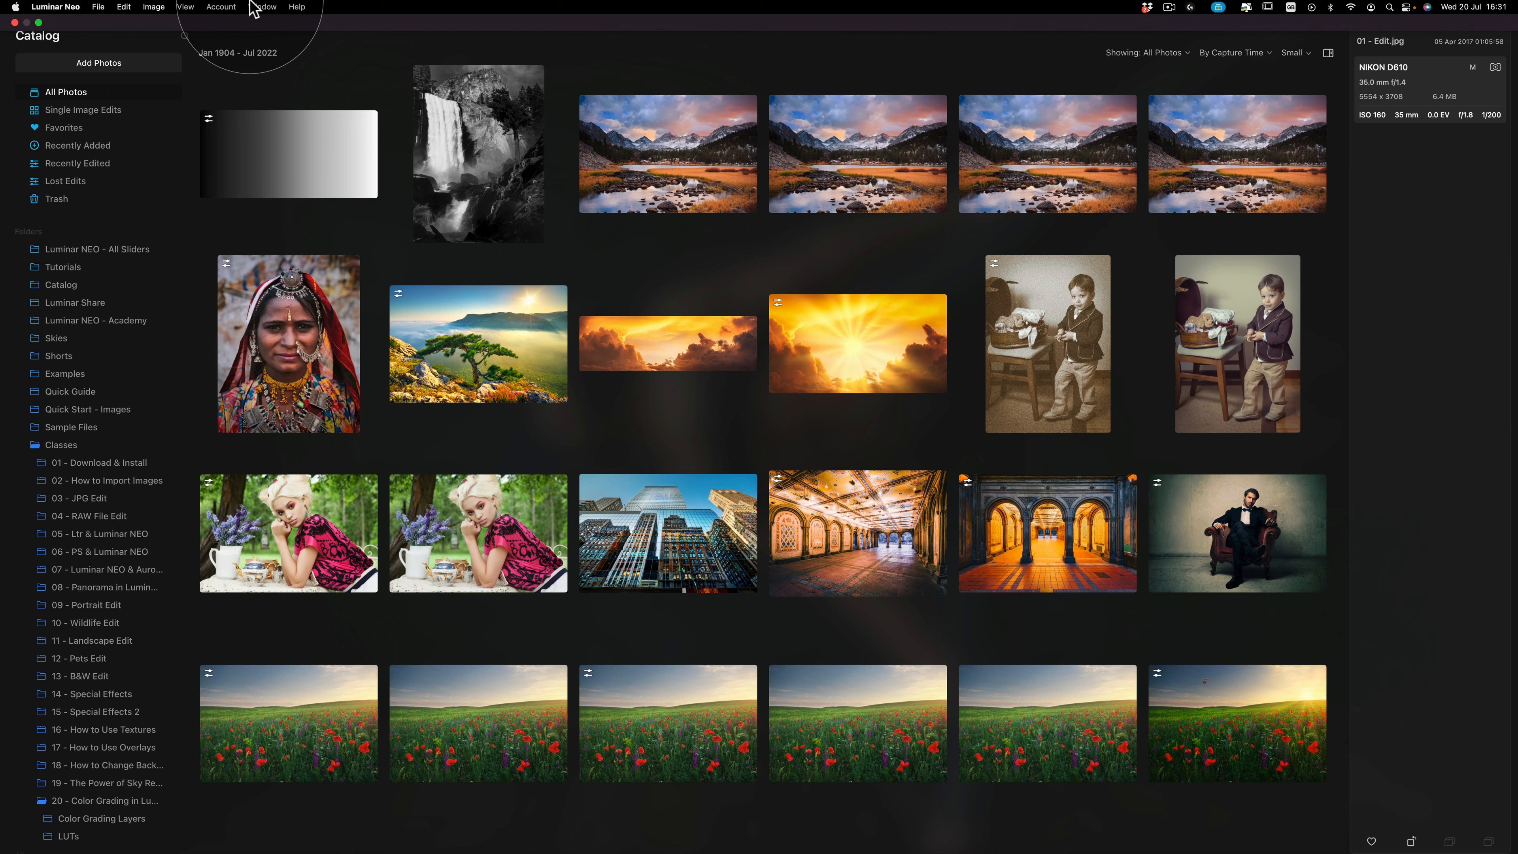
left_click(70, 7)
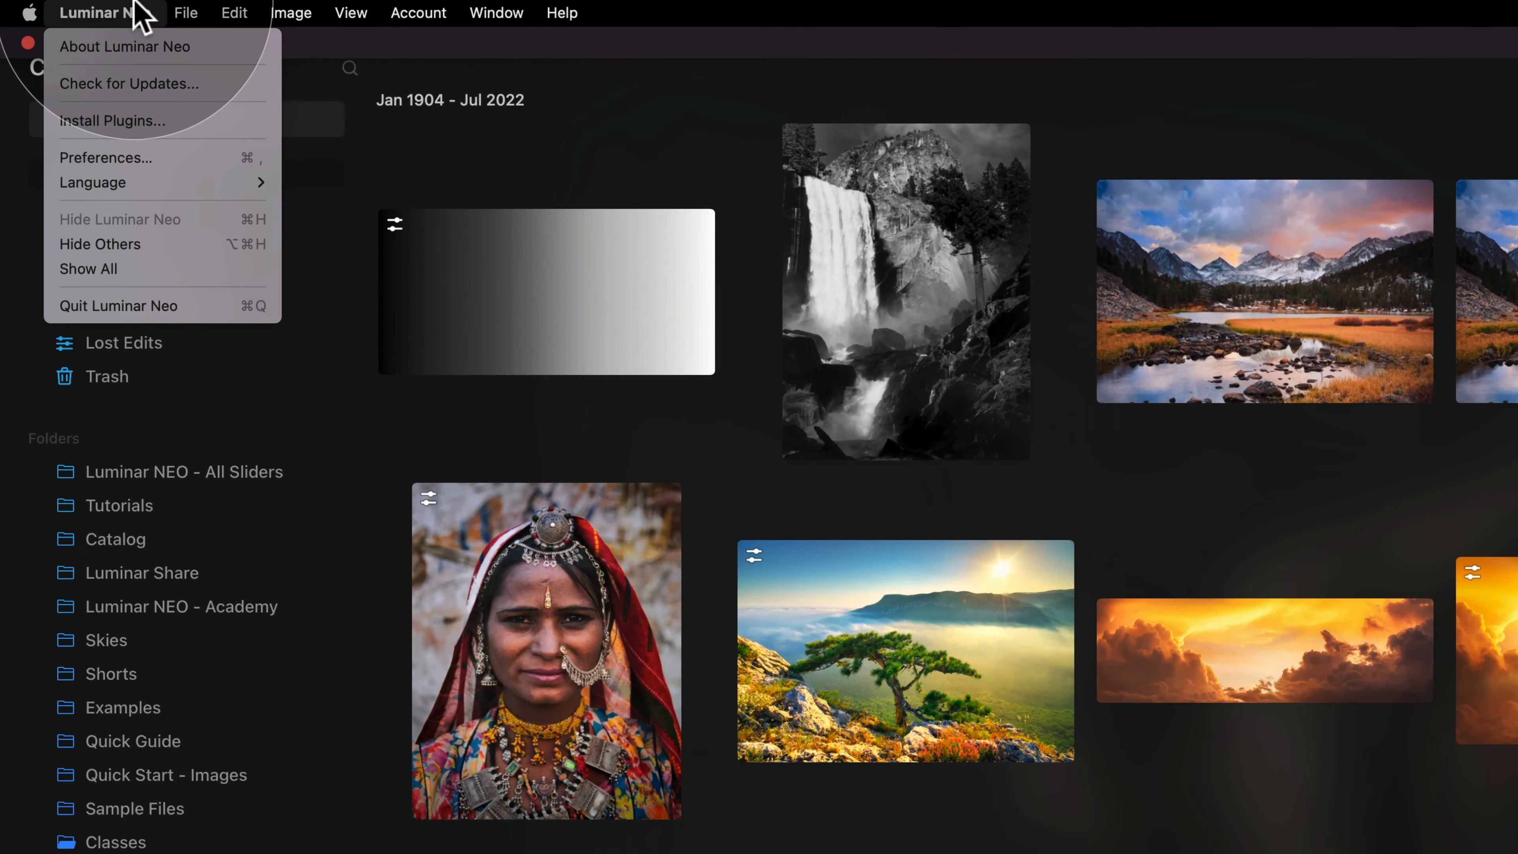
left_click(150, 49)
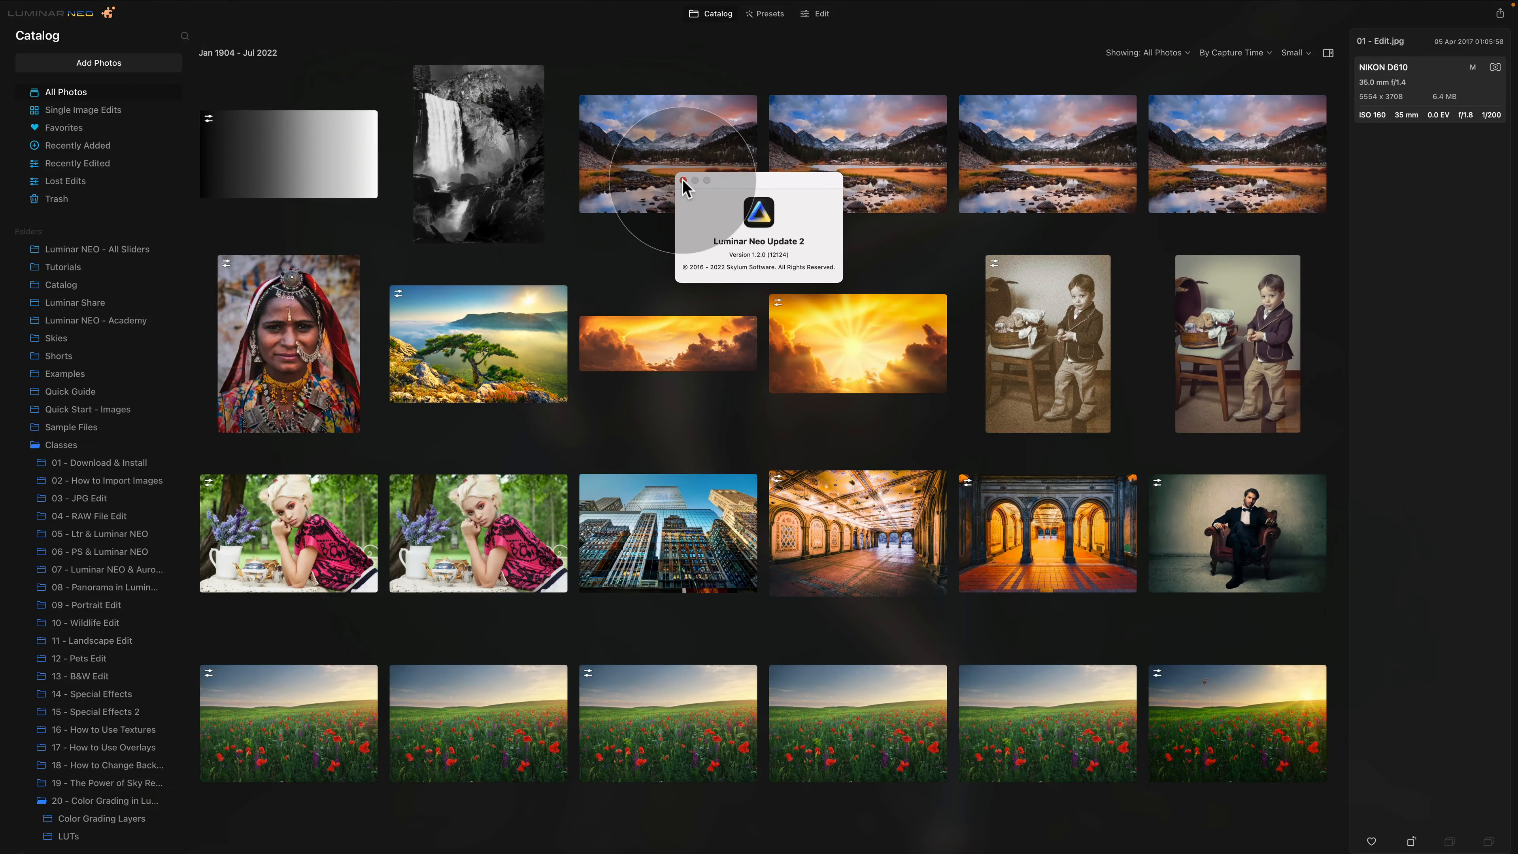
left_click(683, 181)
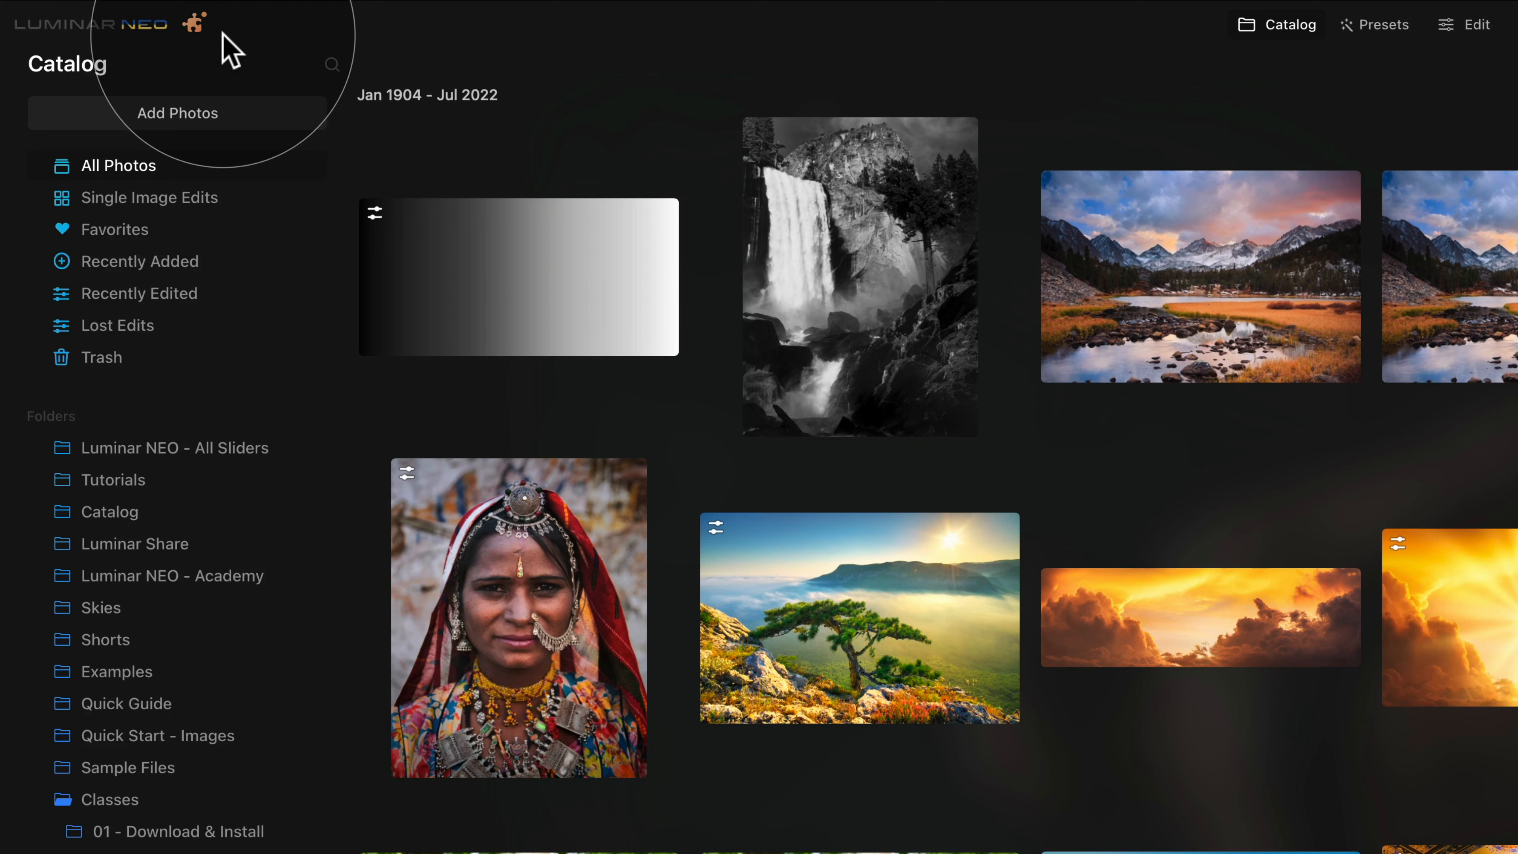
Open the extensions store and activate the HDR Merge extension with its activation code instead of buying it.
left_click(196, 23)
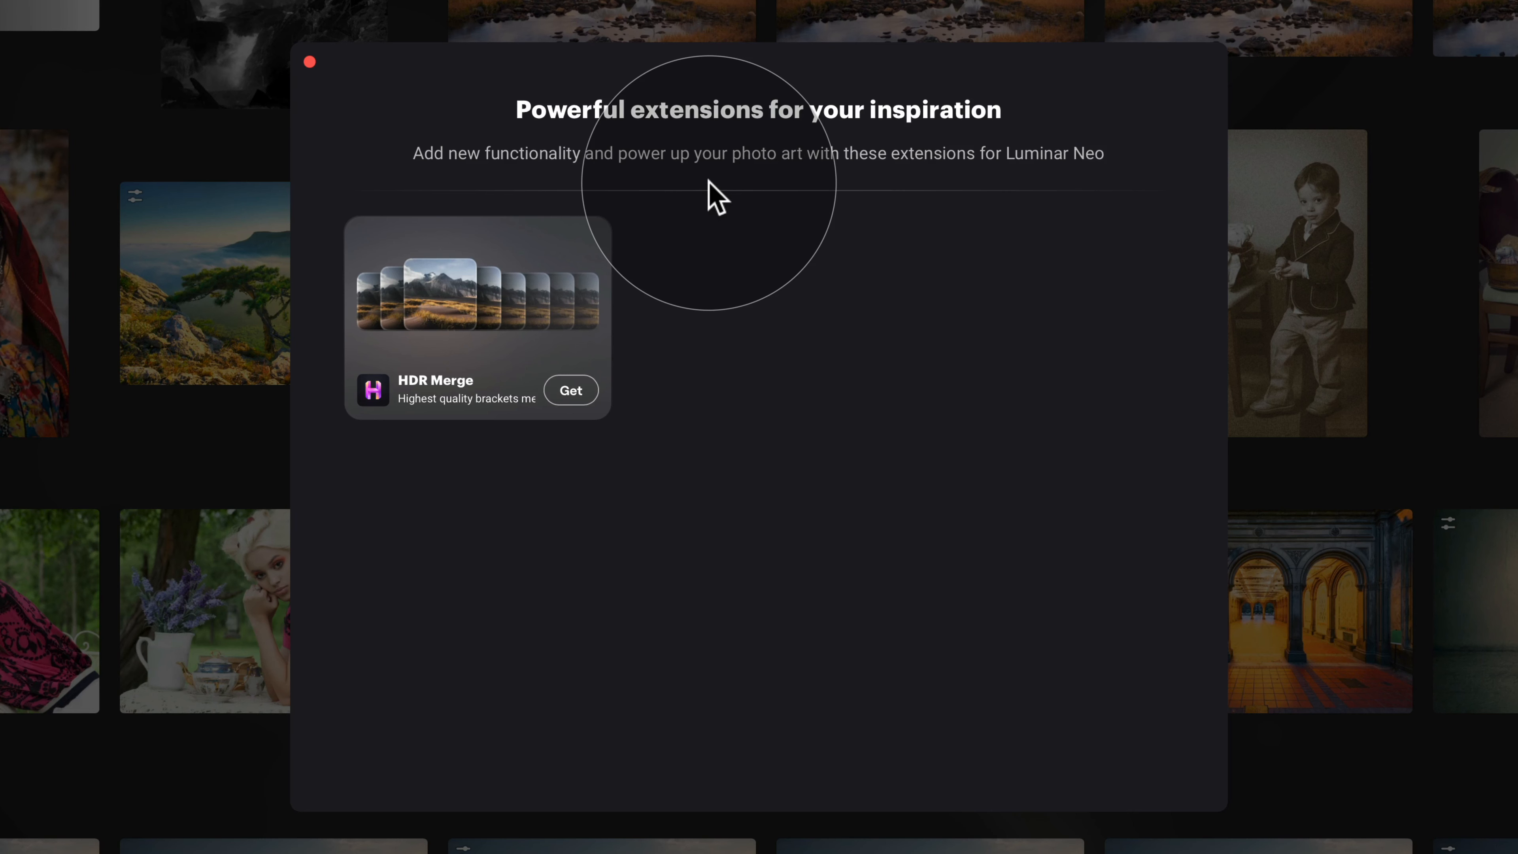
left_click(571, 393)
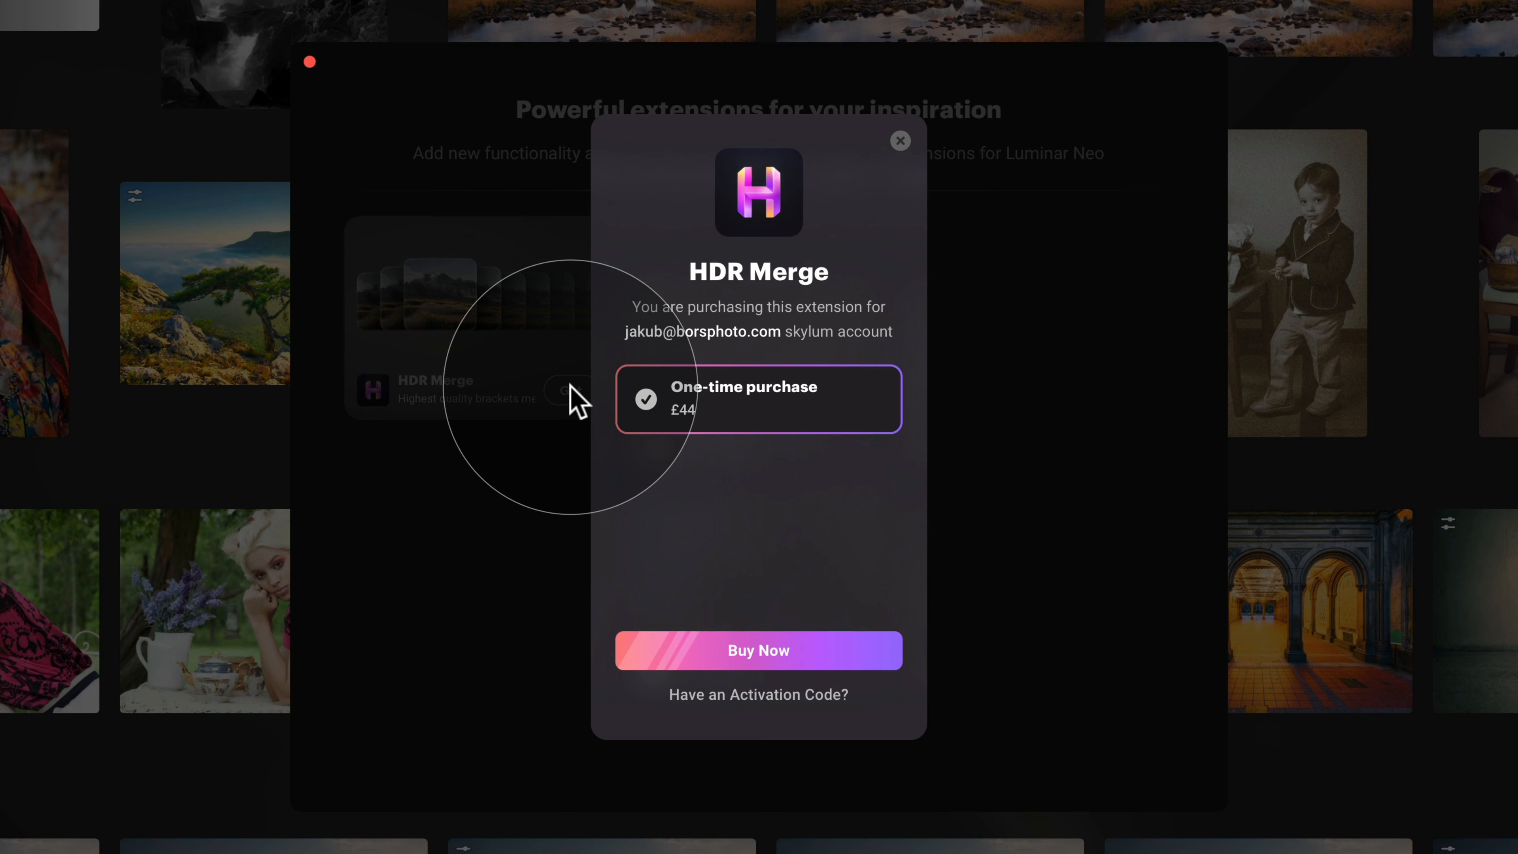
left_click(775, 641)
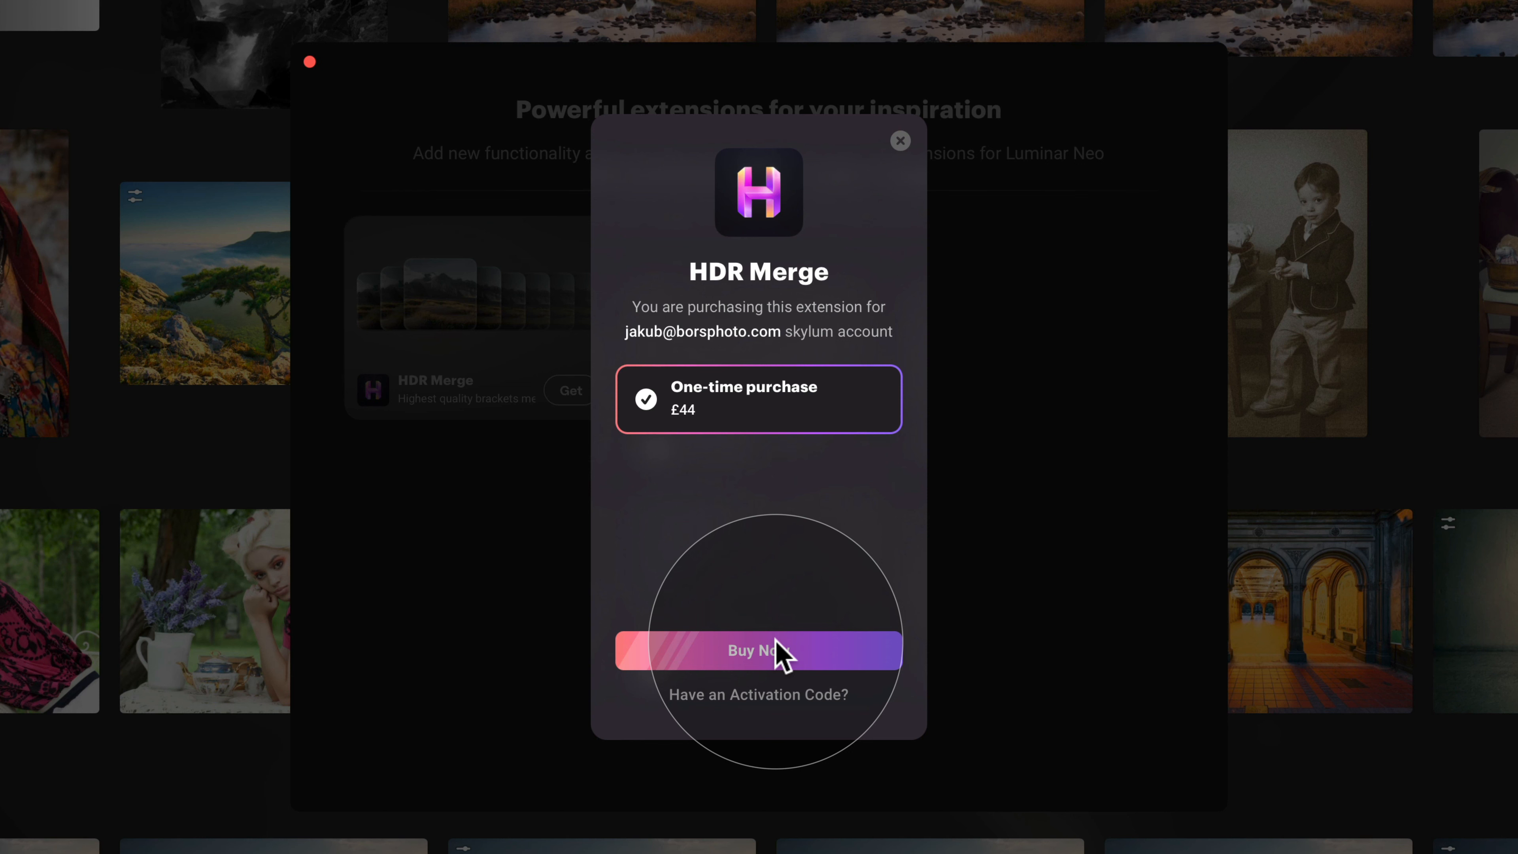
left_click(779, 696)
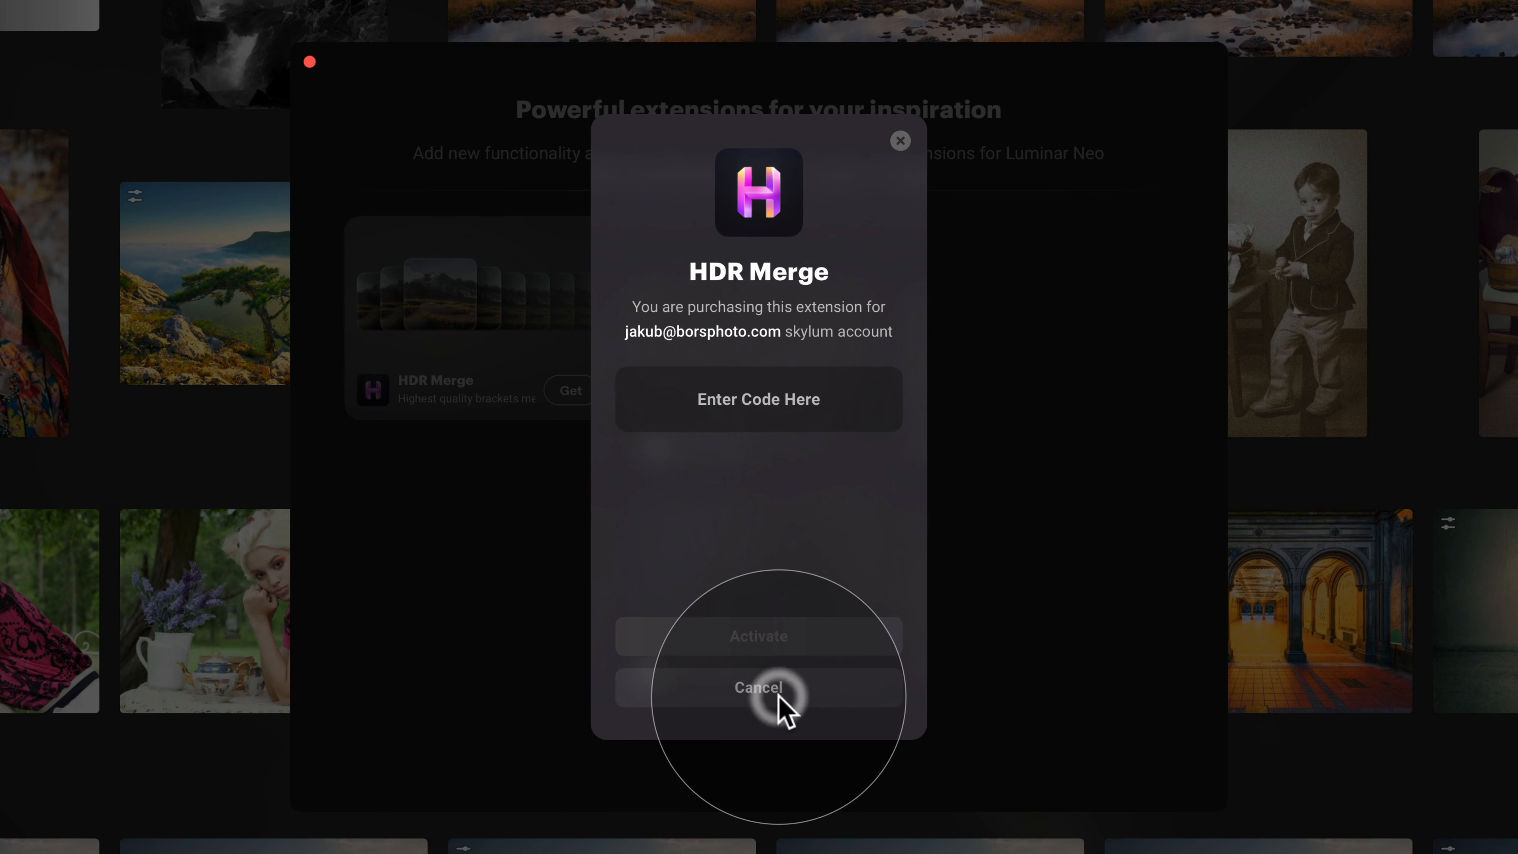
left_click(747, 398)
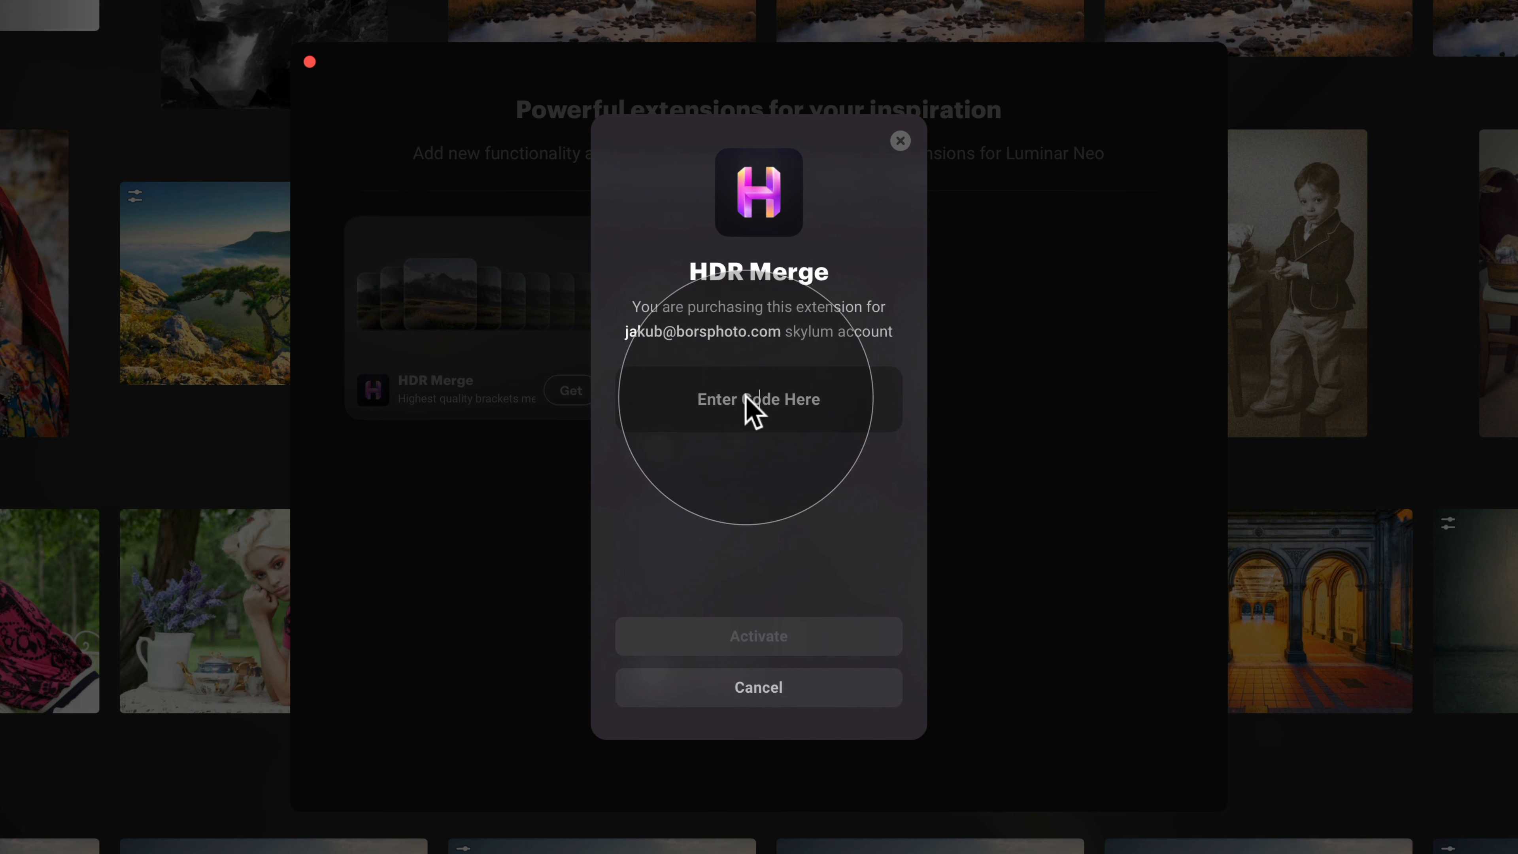
key("super+v")
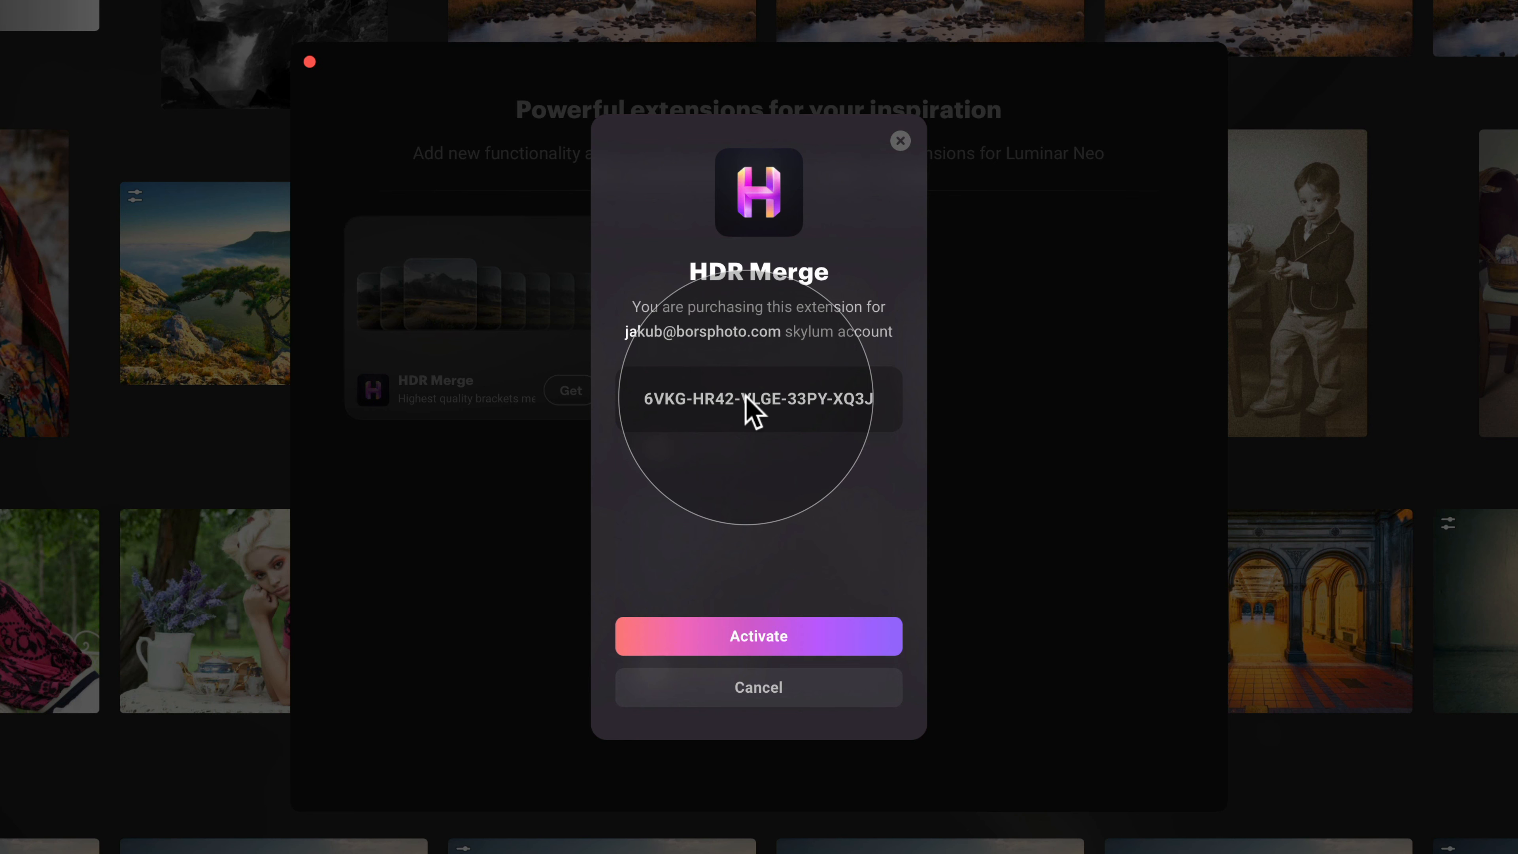
left_click(807, 636)
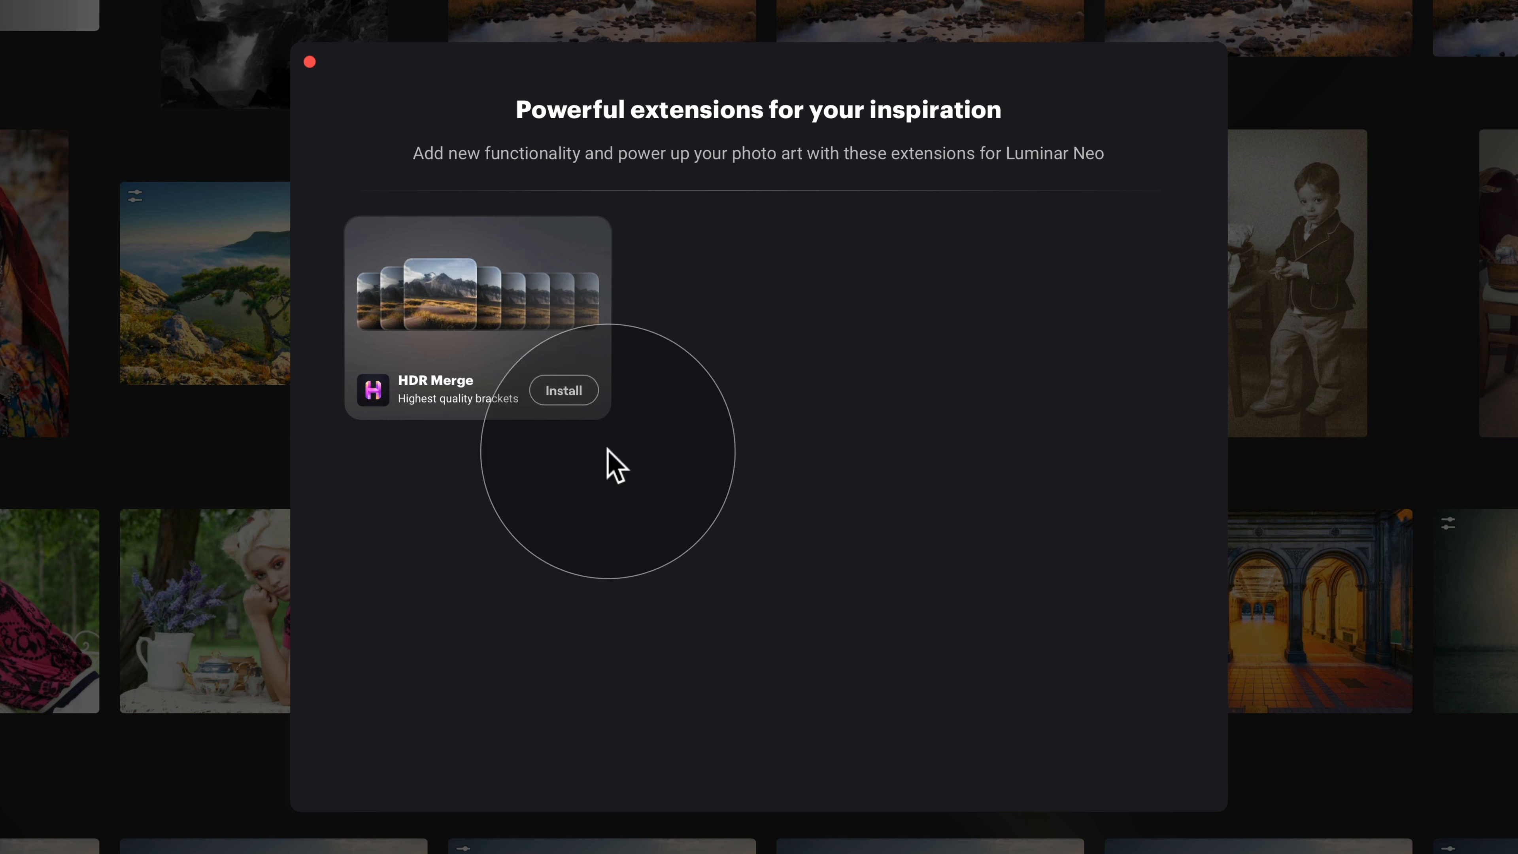
Install the HDR Merge extension and close the extensions store.
left_click(582, 393)
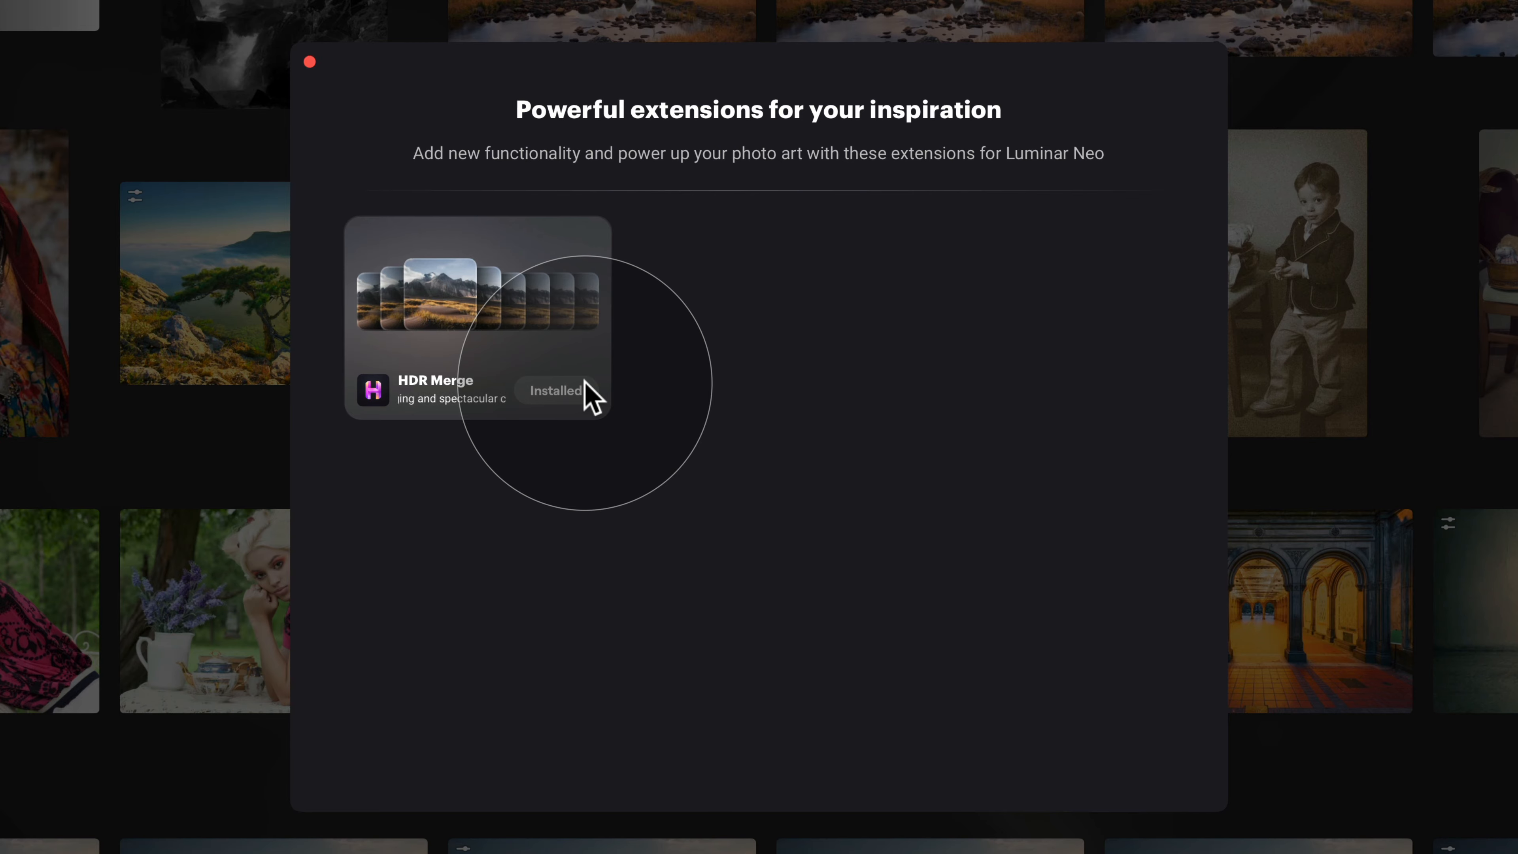
left_click(309, 61)
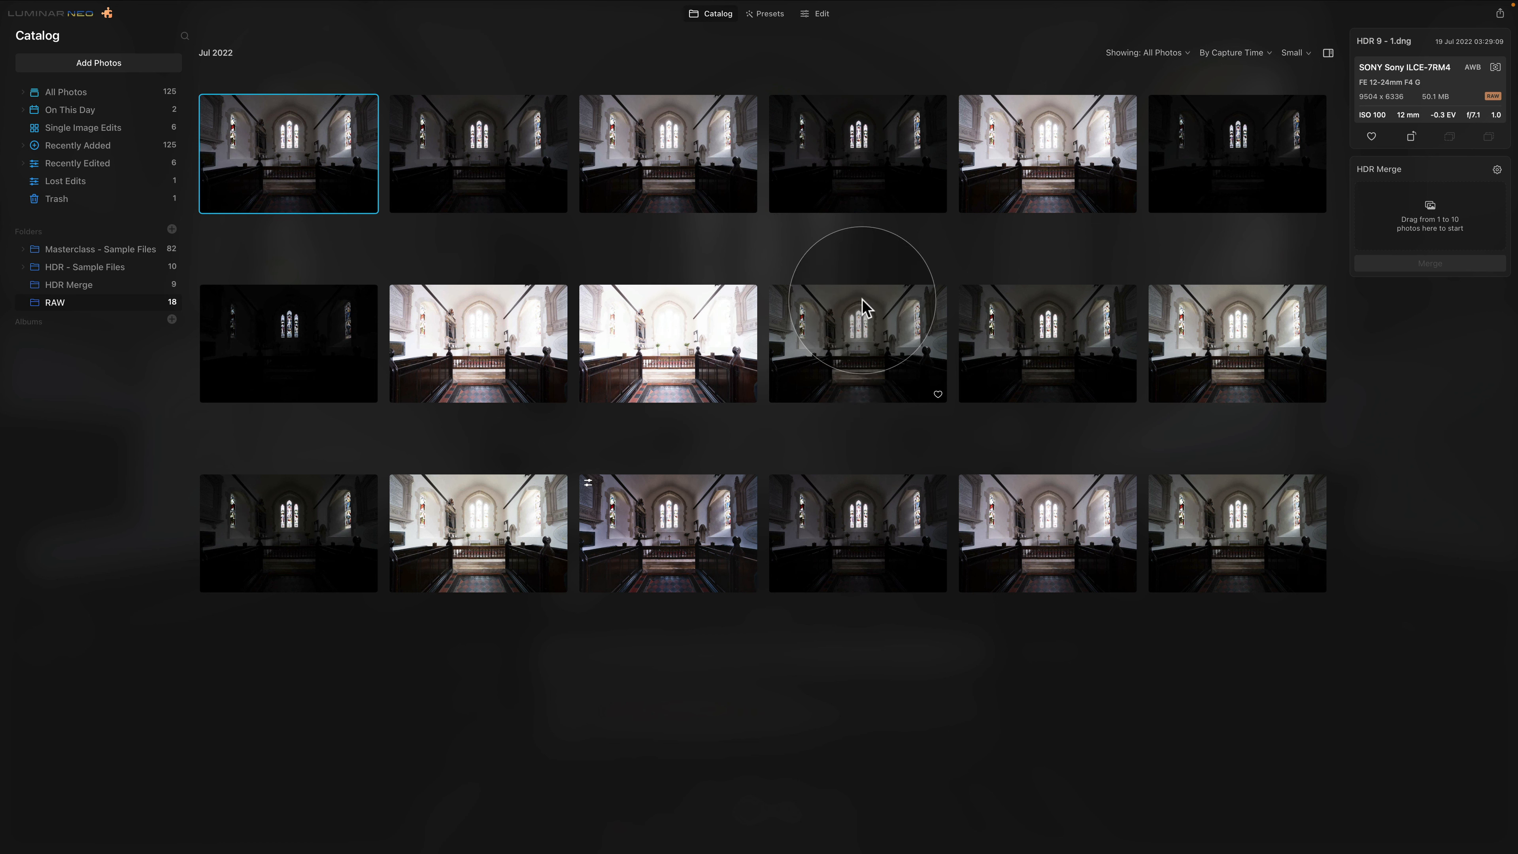
Select the five consecutive church bracket photos starting with HDR 5 - 1.dng and add them to HDR Merge.
left_click(865, 310)
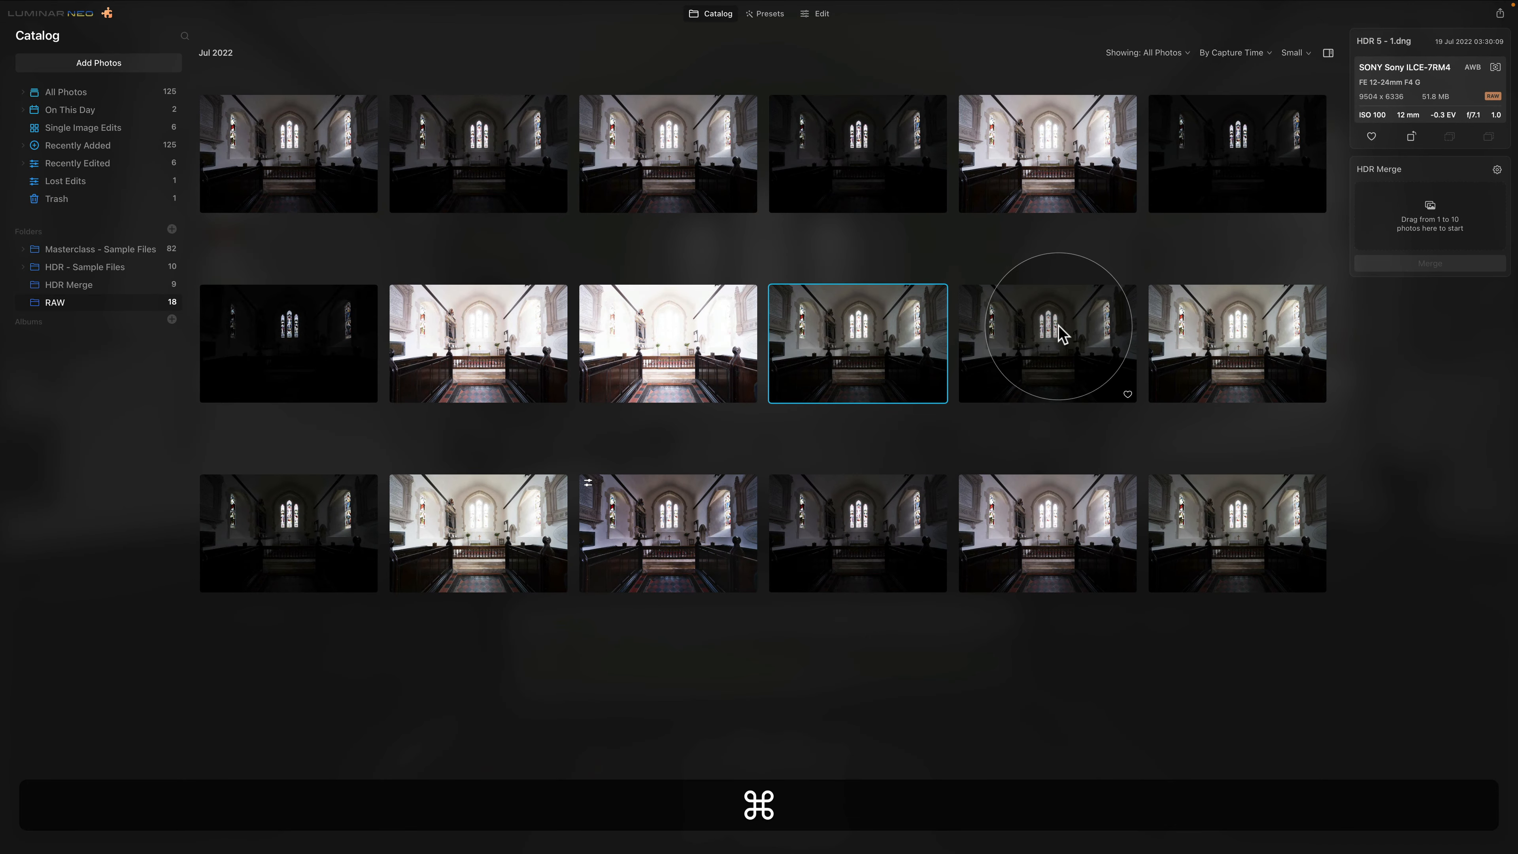
left_click(731, 563, "super")
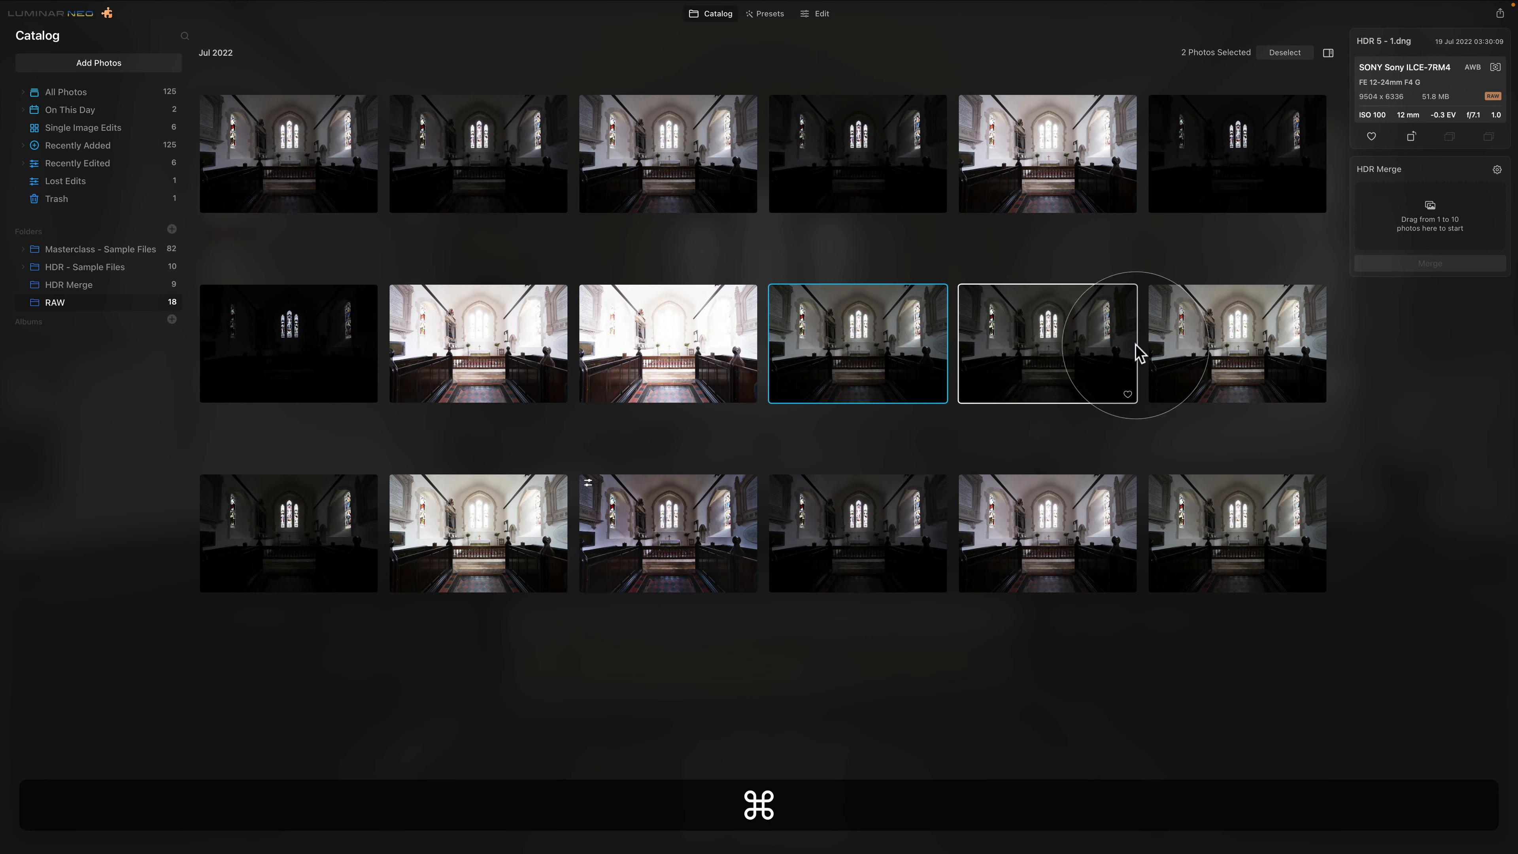
left_click(1197, 331, "super")
left_click(300, 541, "super")
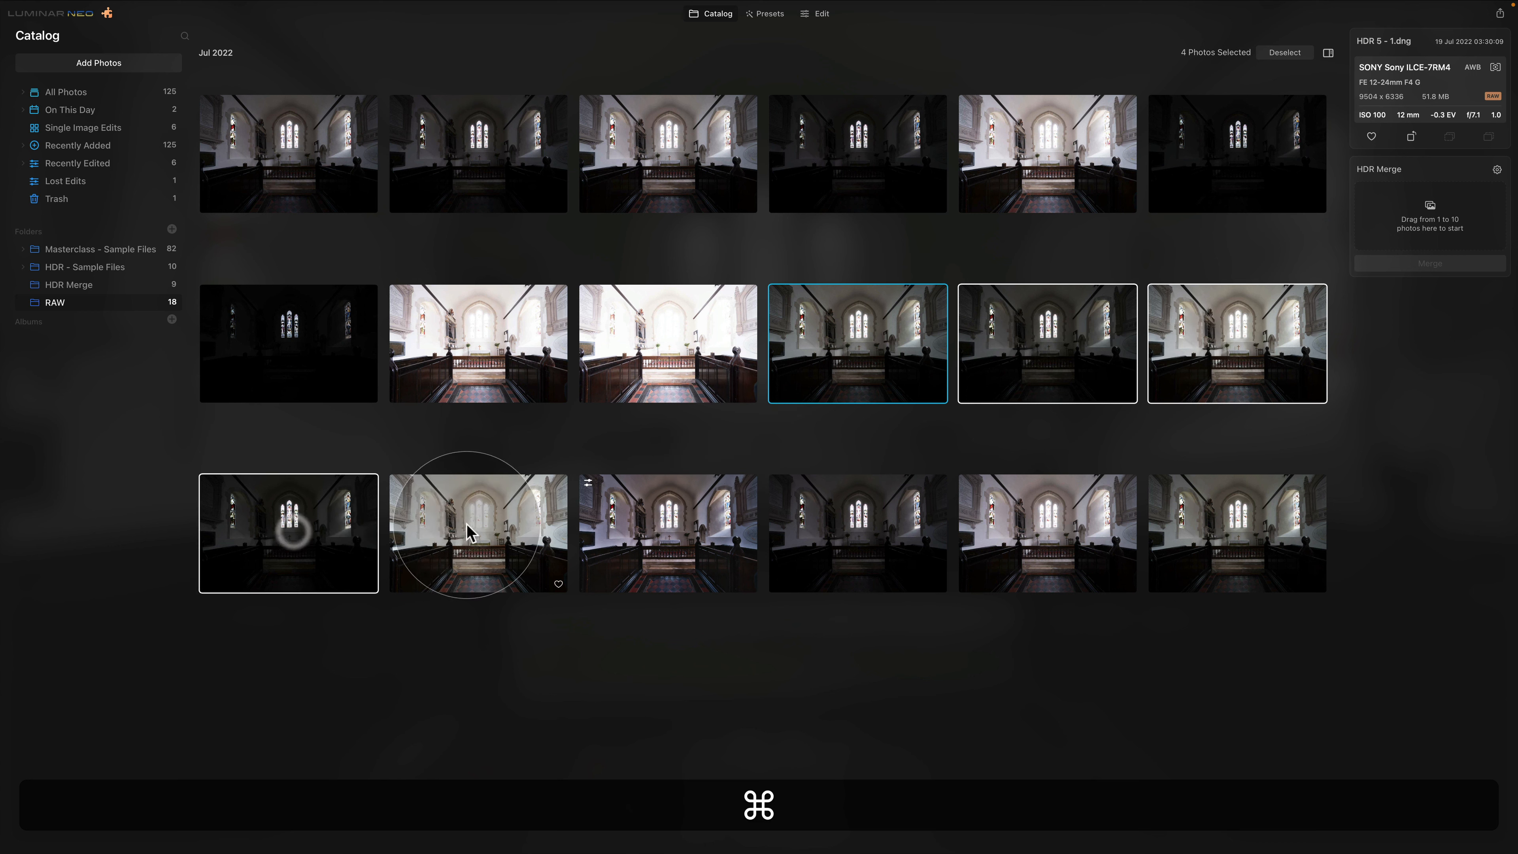
left_click(472, 534, "super")
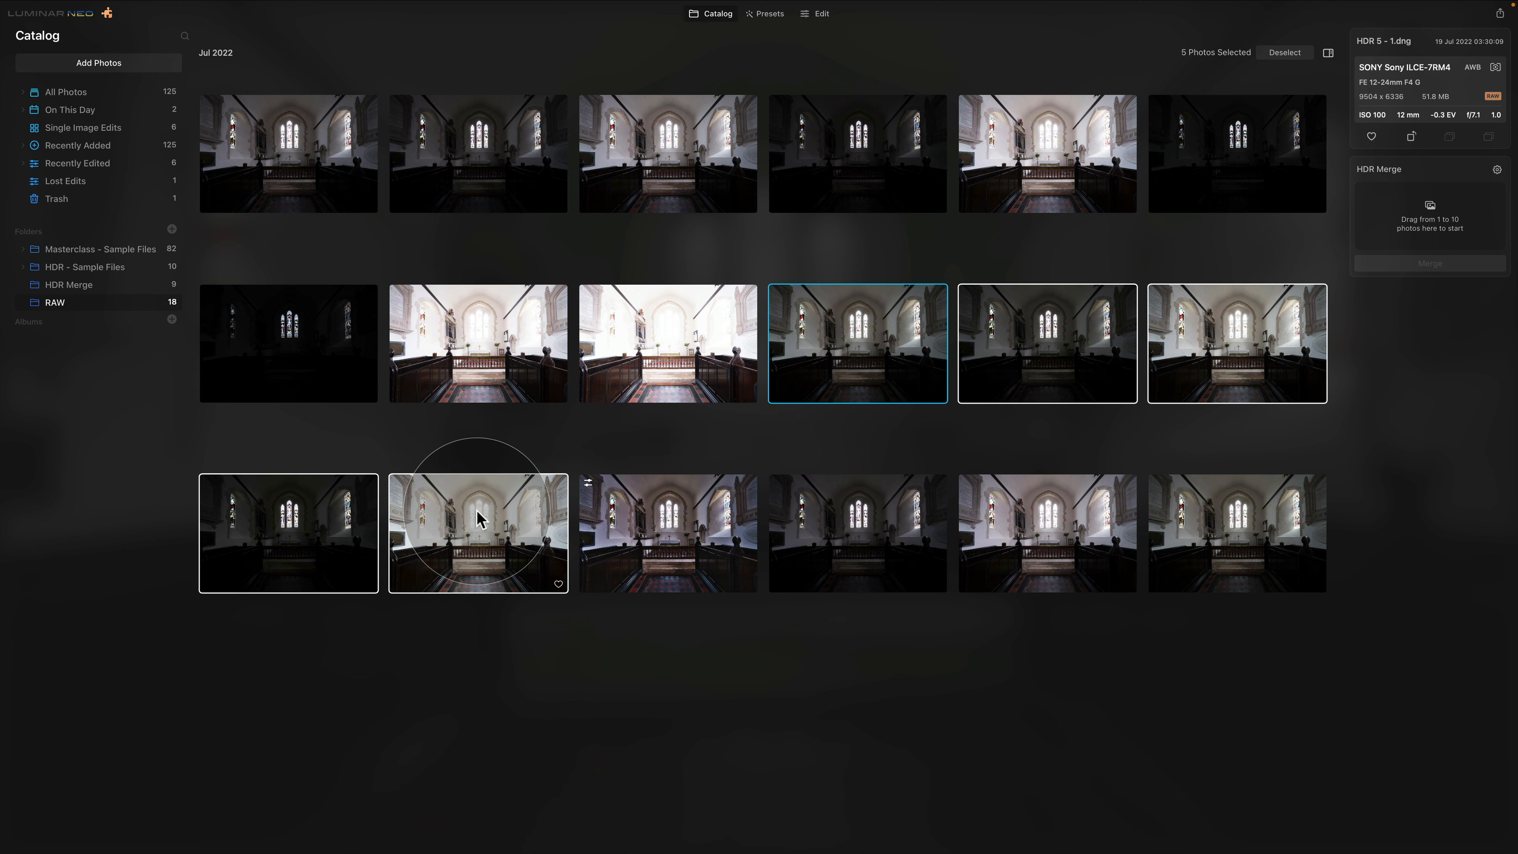
left_click_drag(1010, 381, 1428, 218)
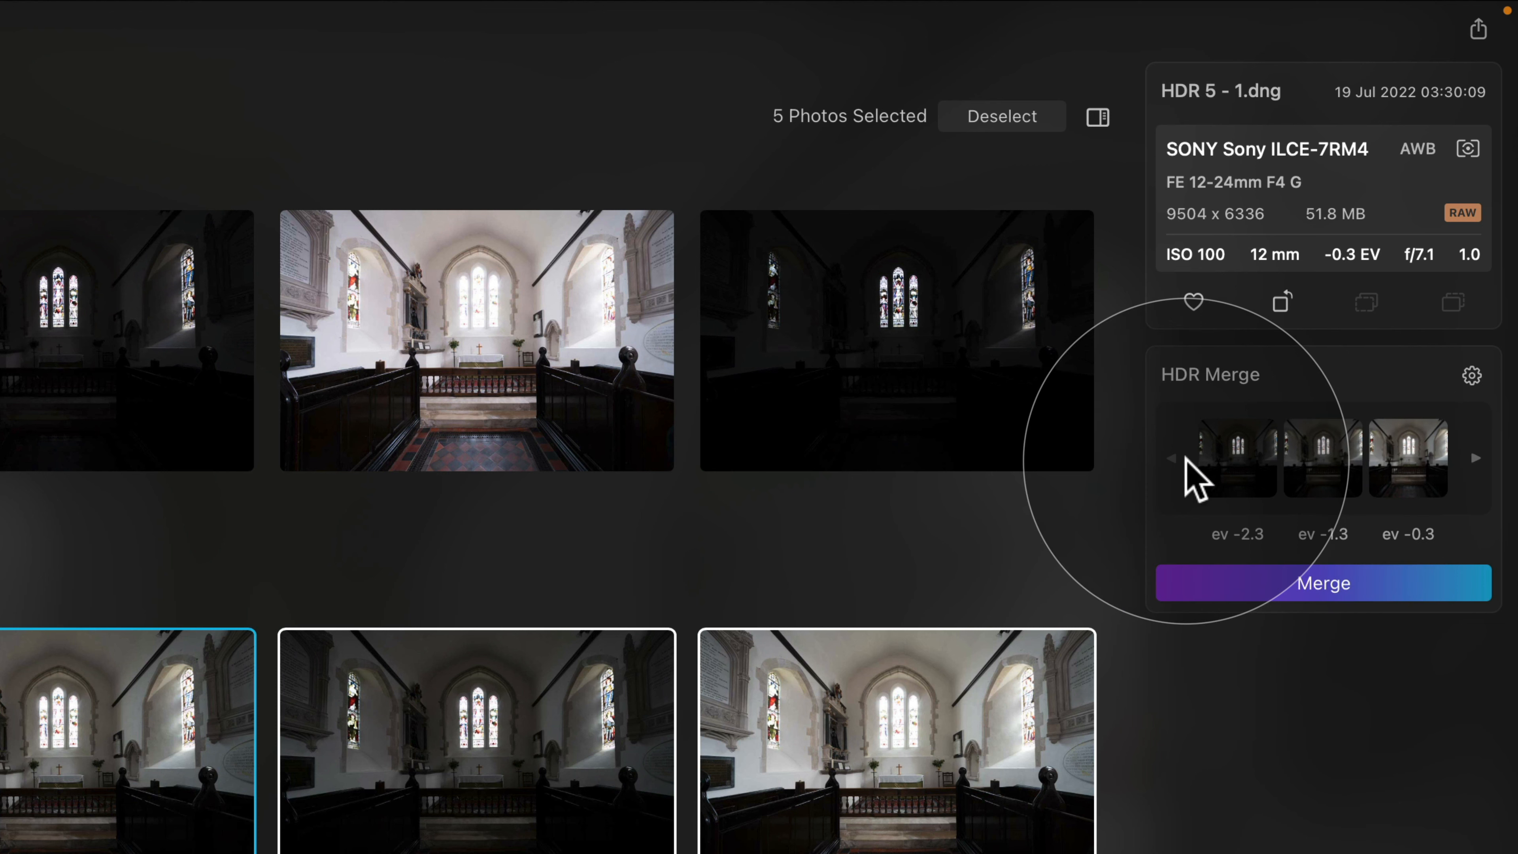
Remove the ev 1.7 bracket from the HDR Merge set and browse through the remaining exposures.
left_click(1475, 458)
left_click(1474, 458)
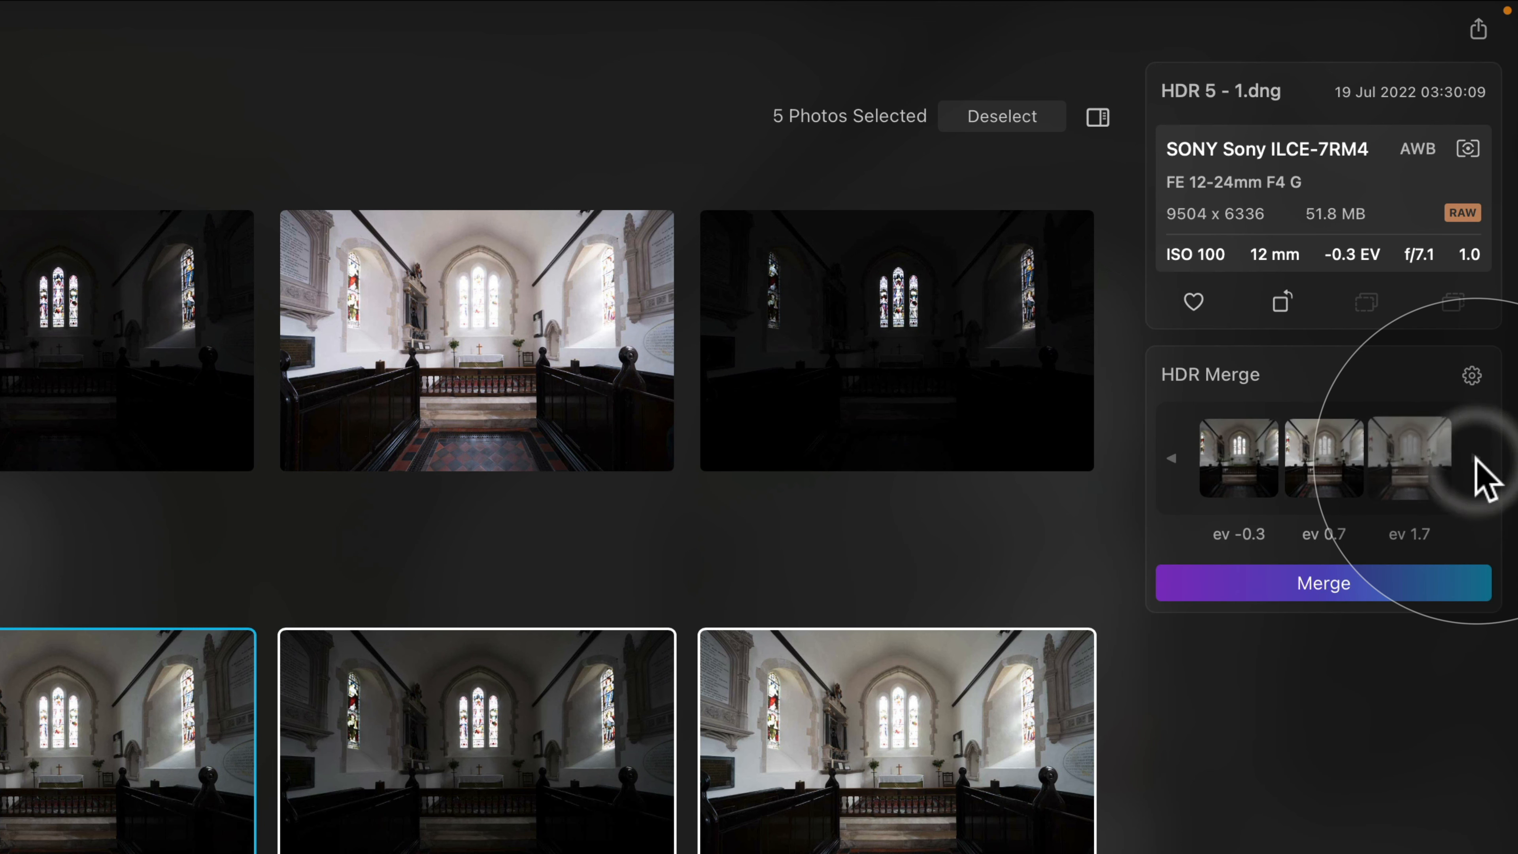
left_click(1474, 458)
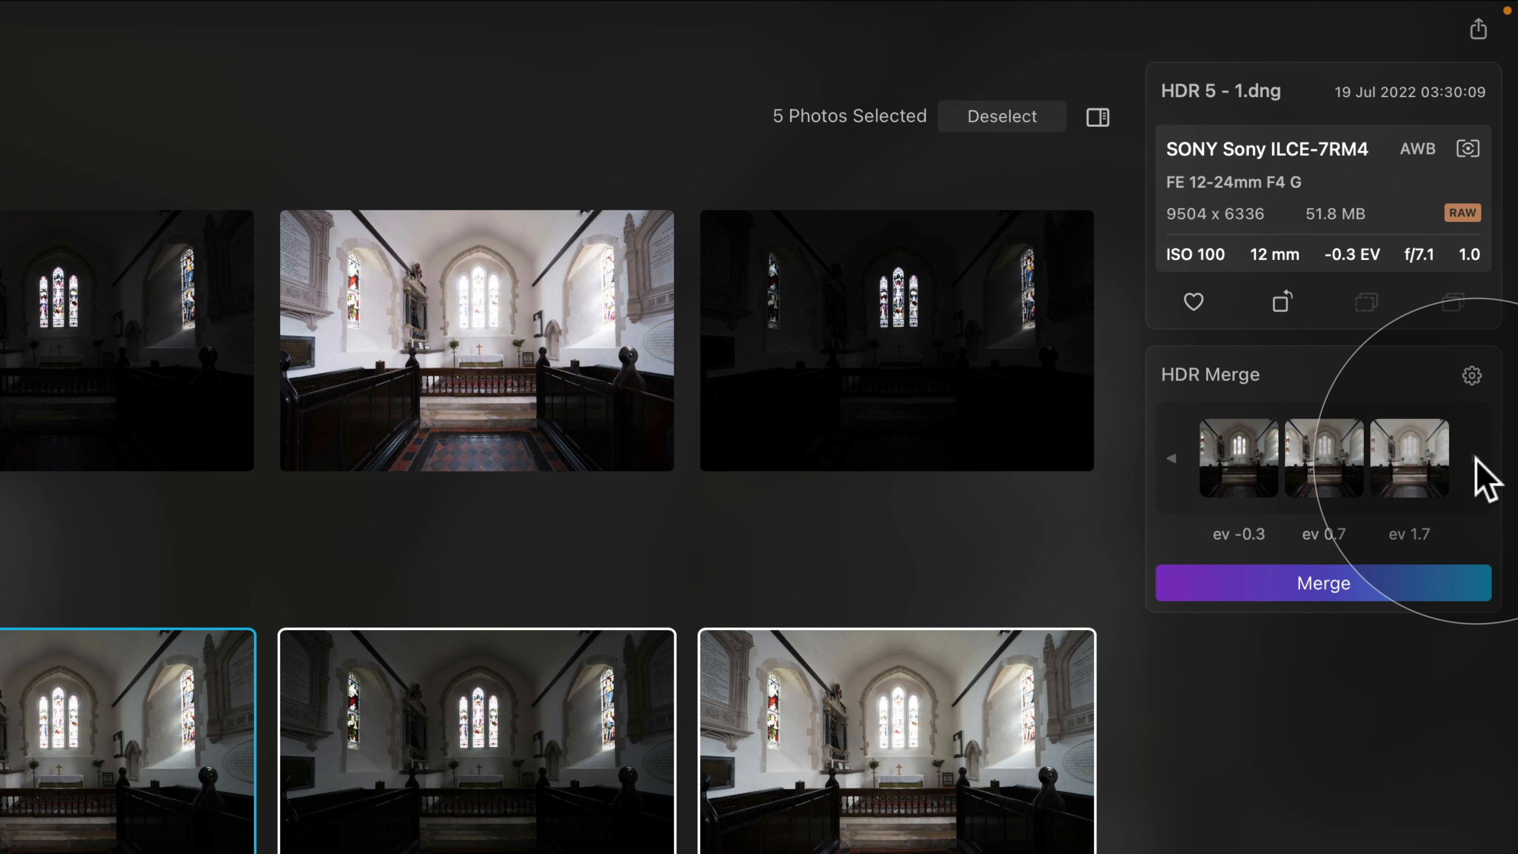
mouse_move(1443, 459)
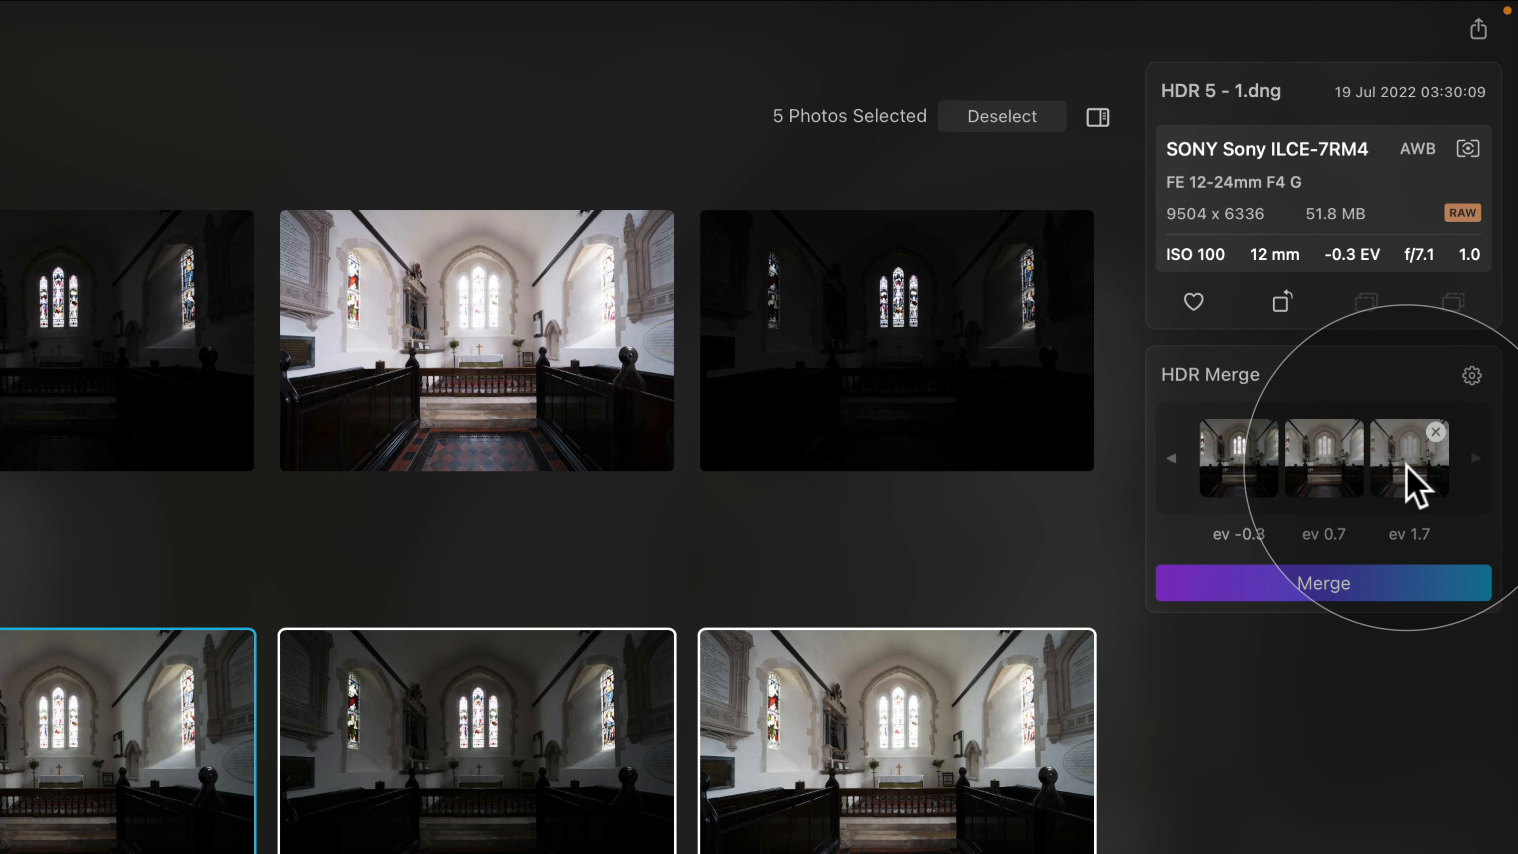
left_click(1434, 431)
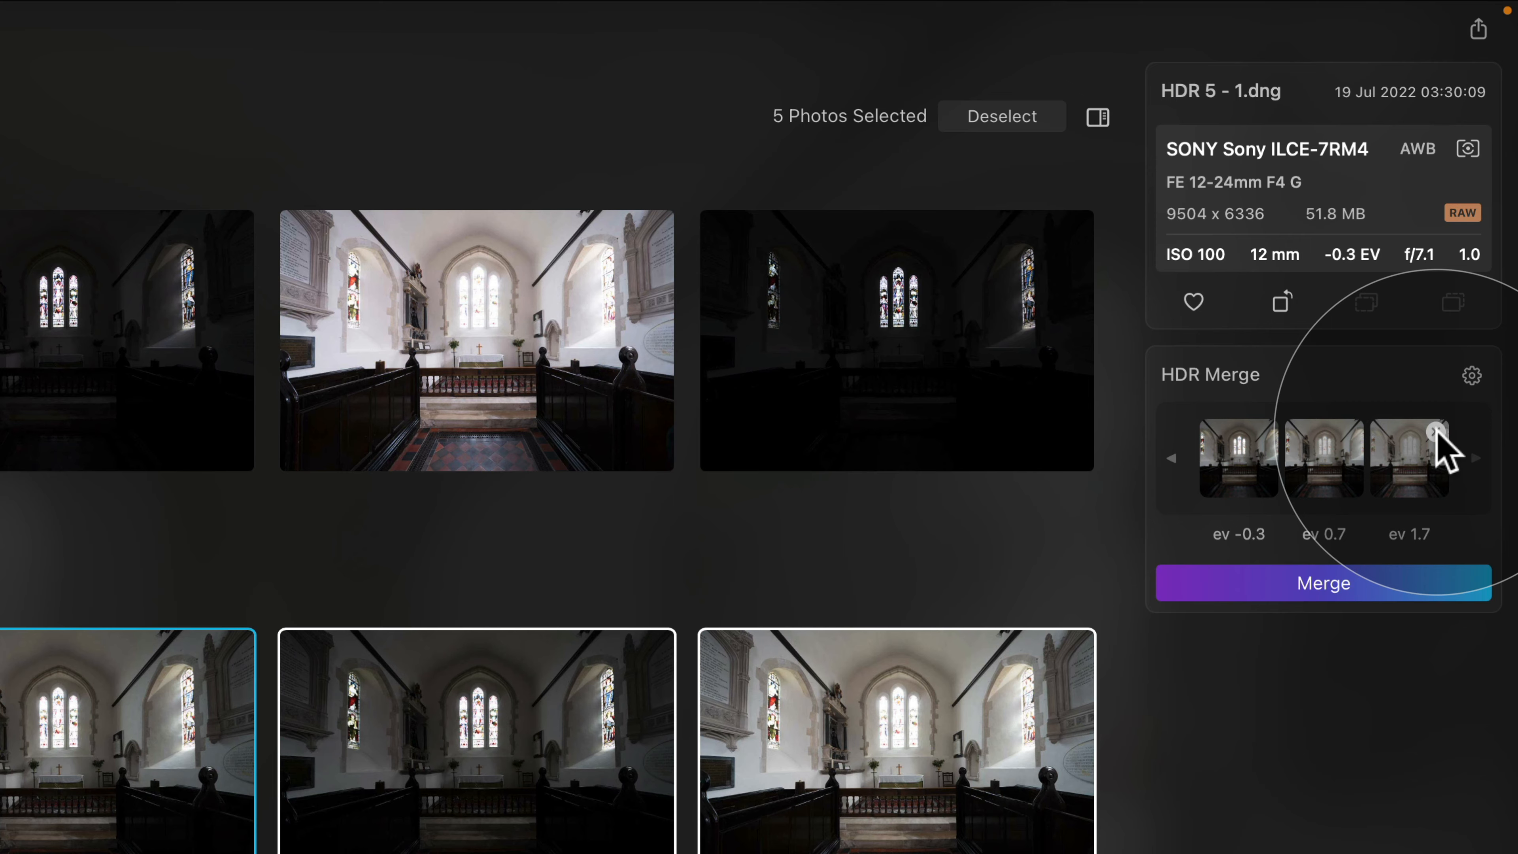
left_click(1436, 431)
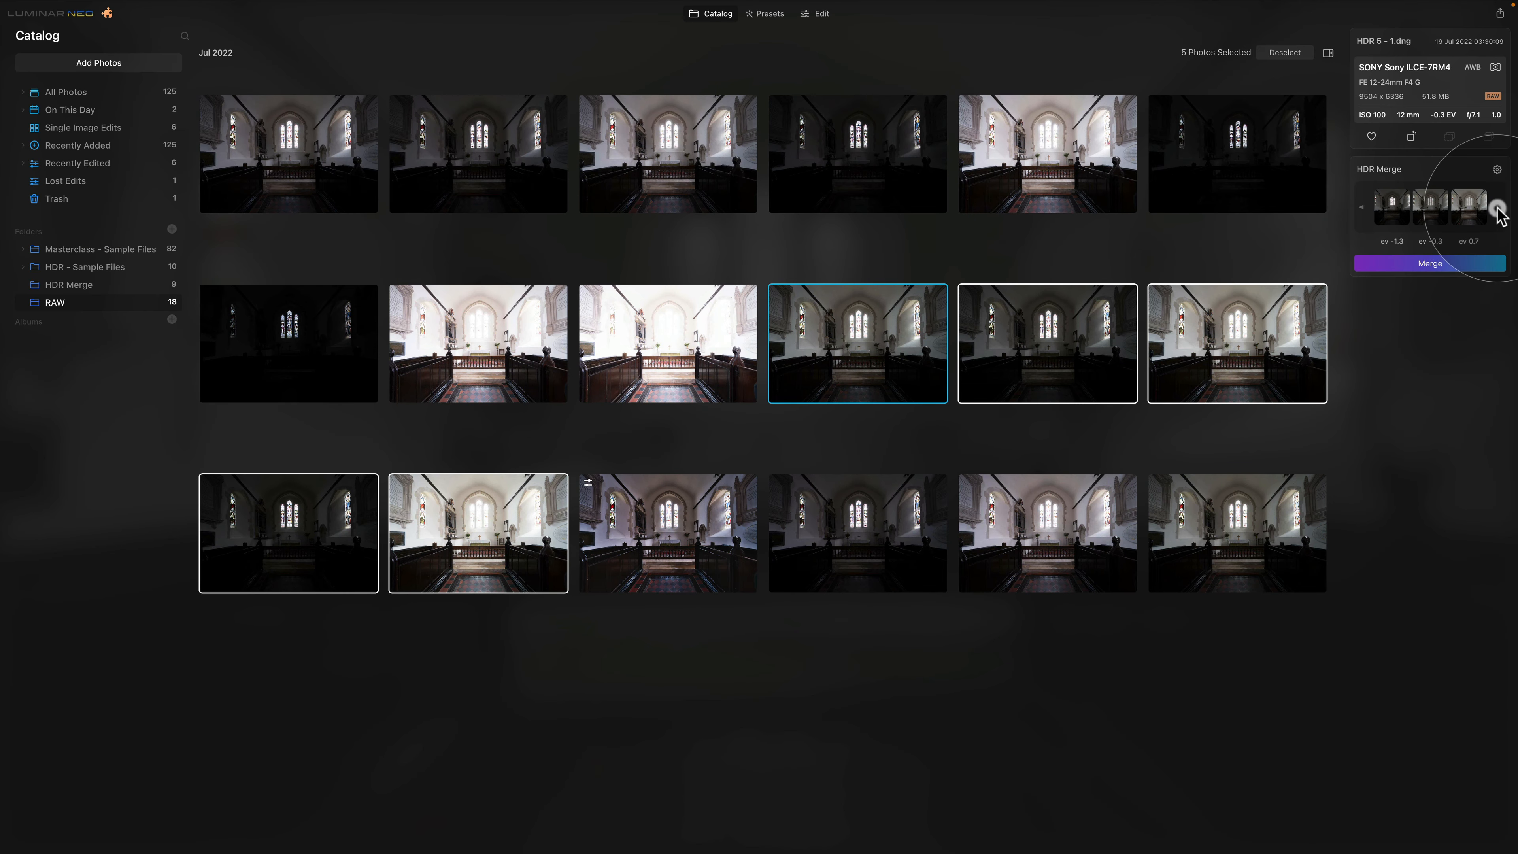
left_click(1361, 207)
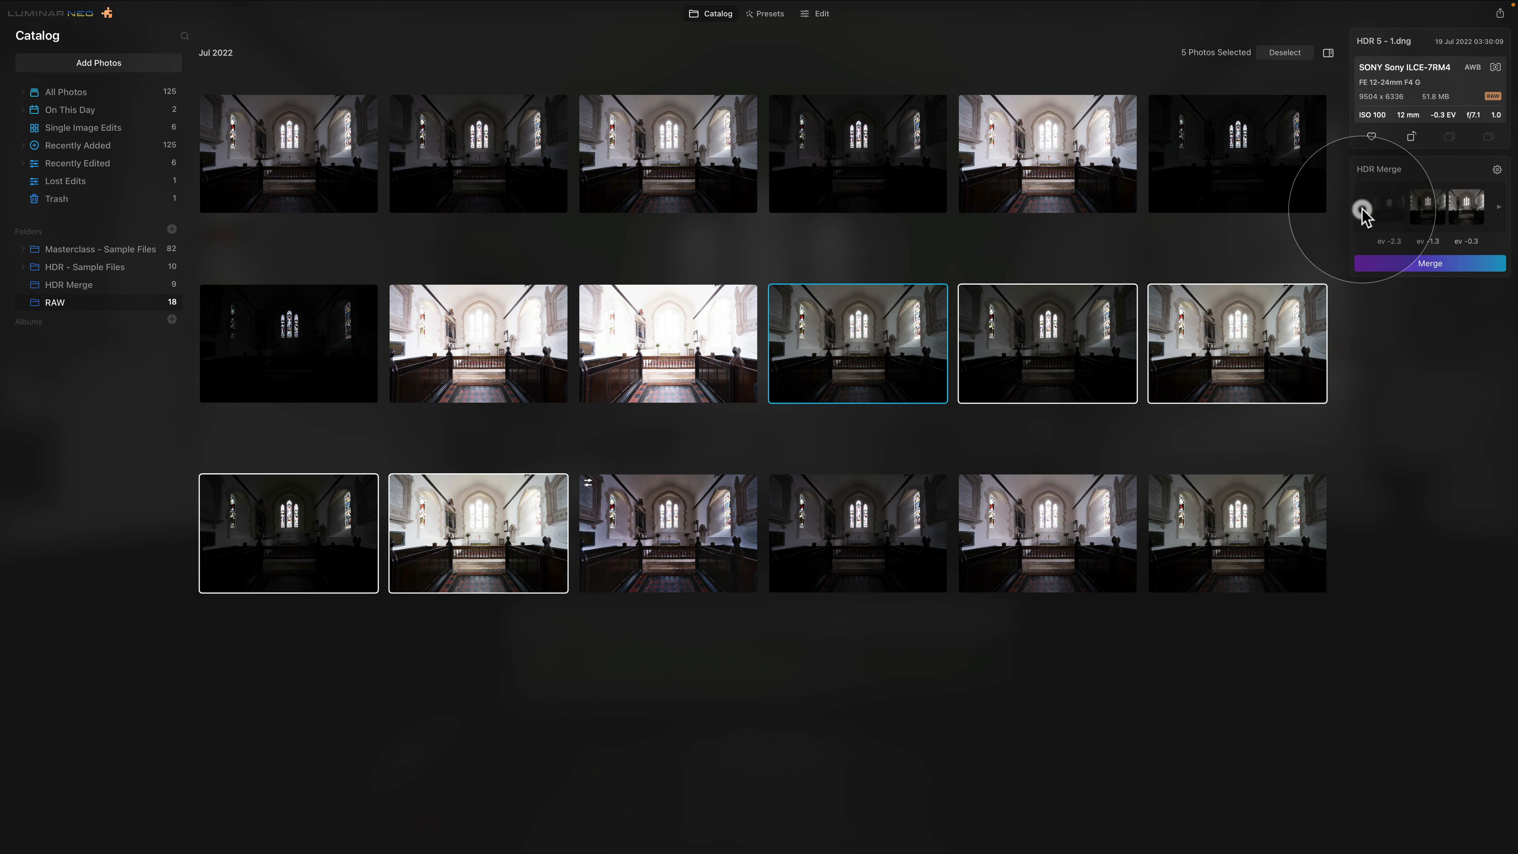
left_click(1498, 206)
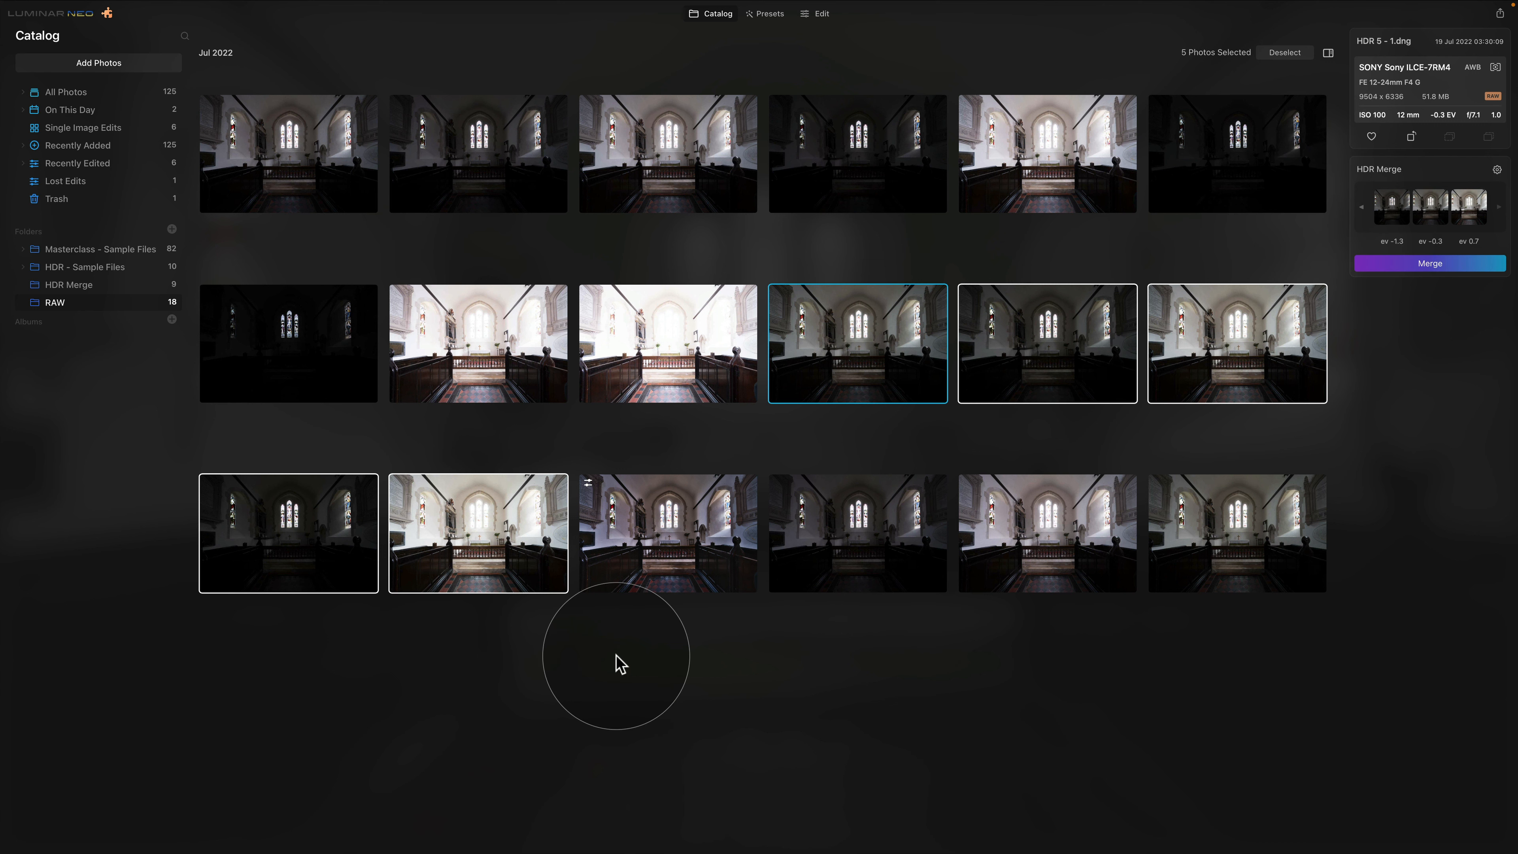
Add HDR 5 - 5.dng back to the HDR Merge set and check the bracket exposures.
left_click(702, 621)
left_click(677, 562)
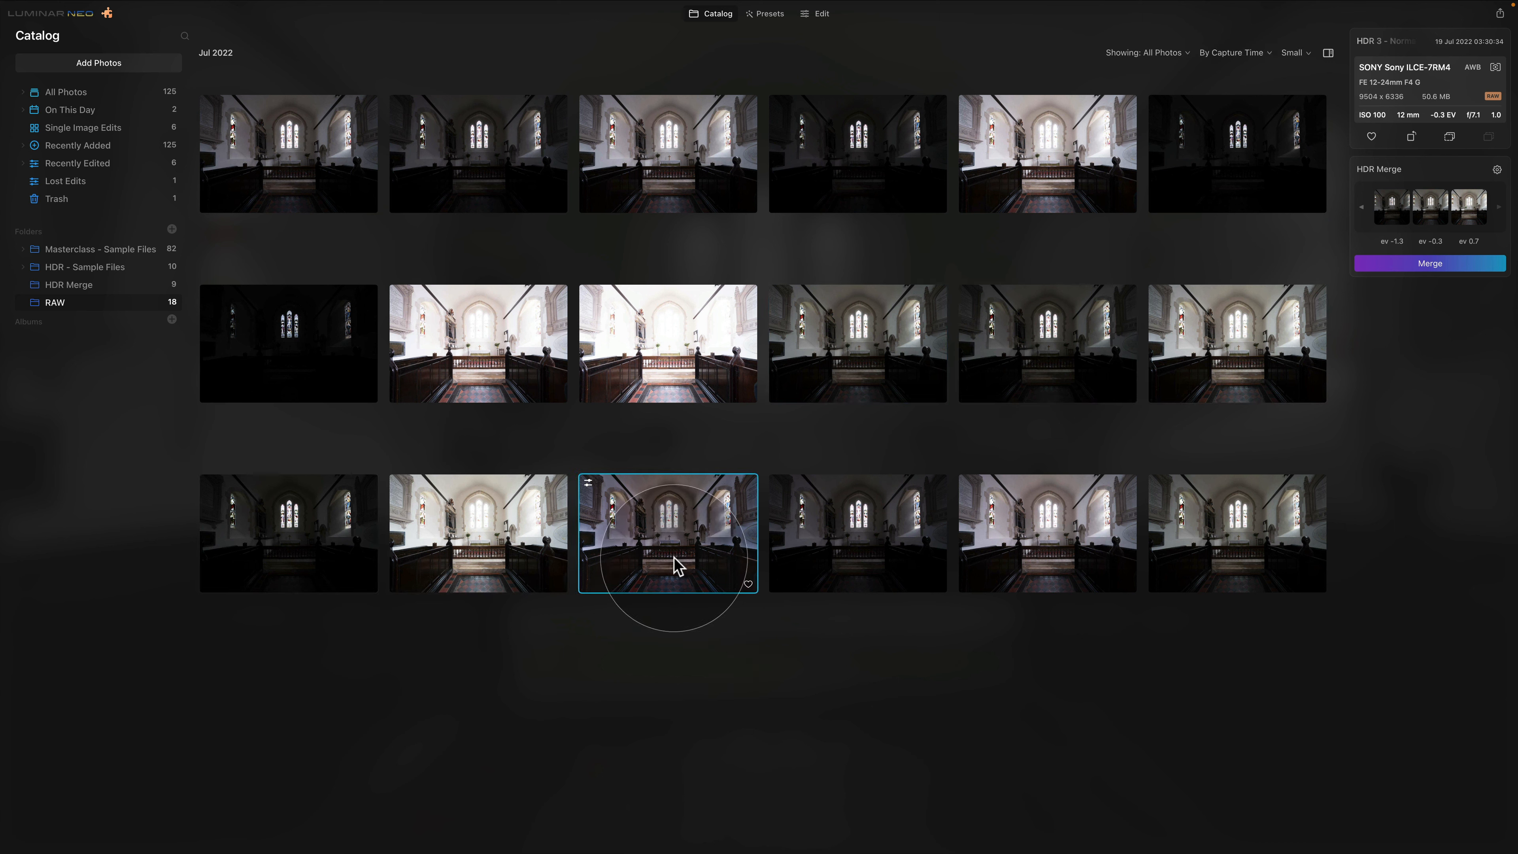
left_click(485, 525)
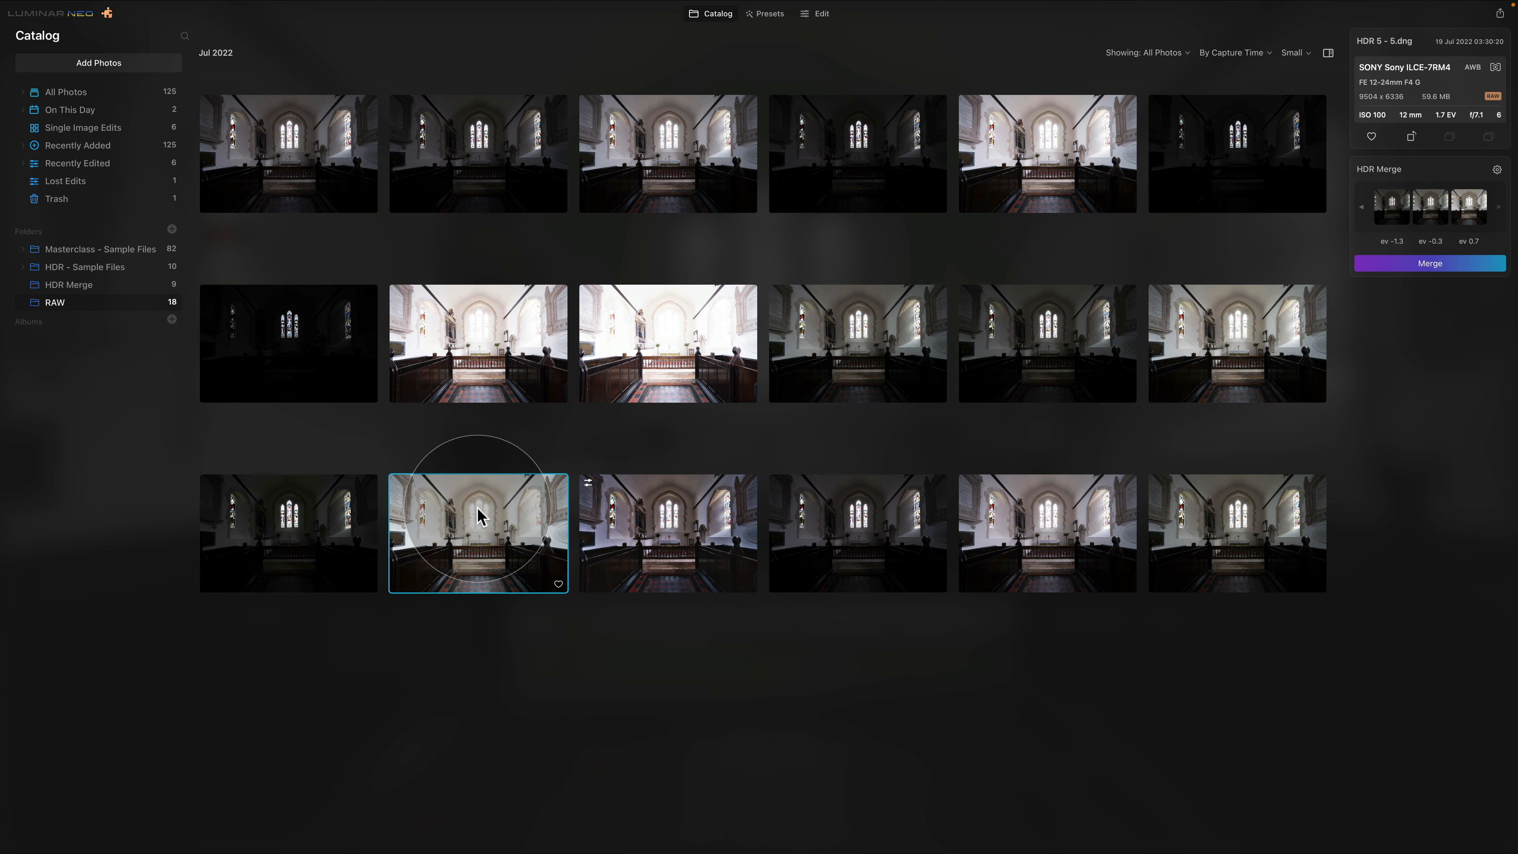
left_click_drag(482, 515, 1435, 210)
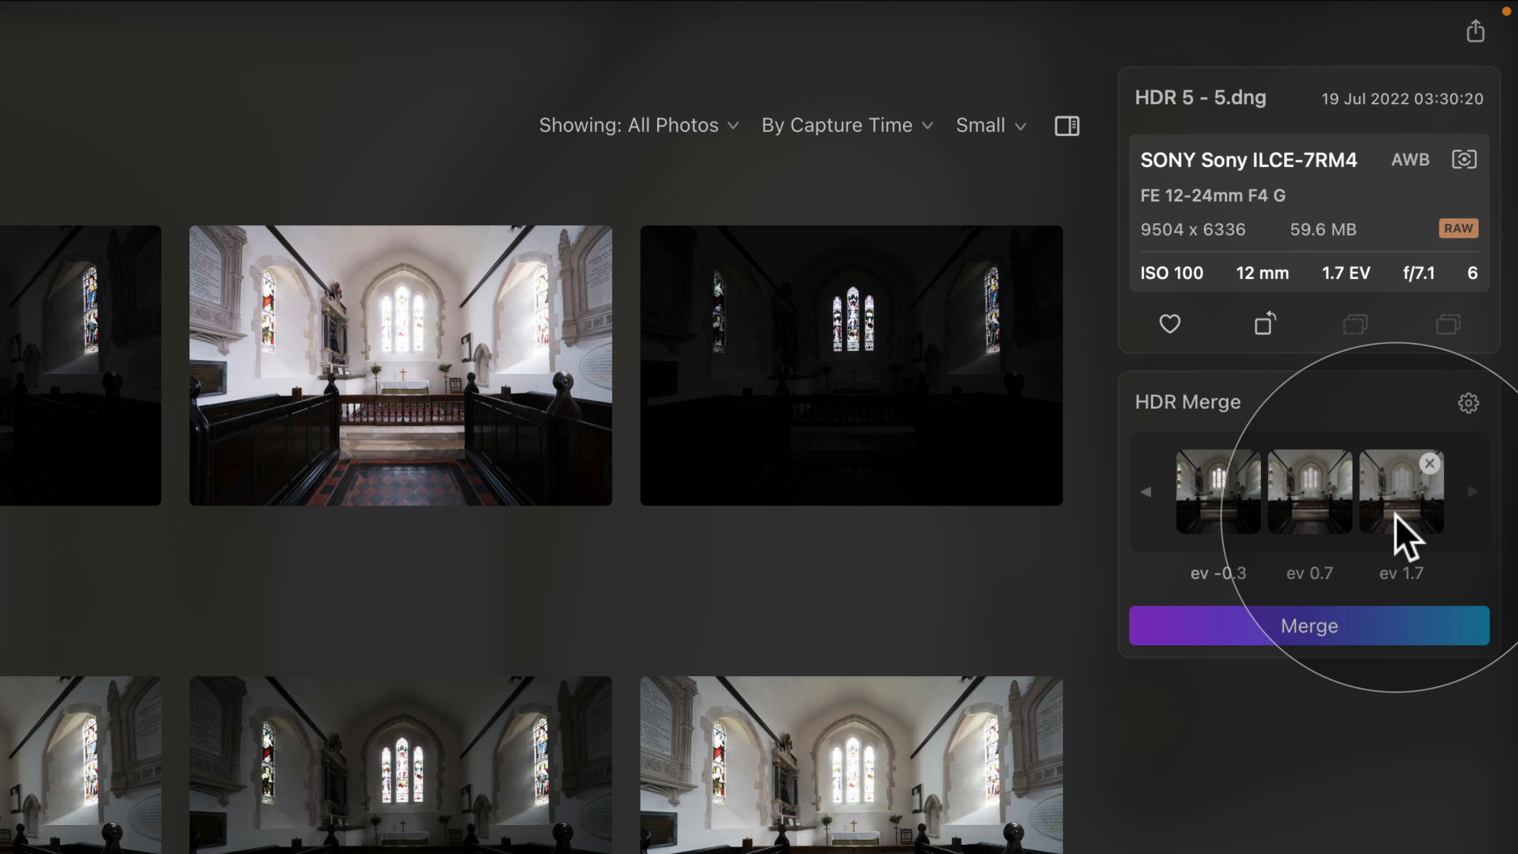
mouse_move(1236, 520)
left_click(1150, 493)
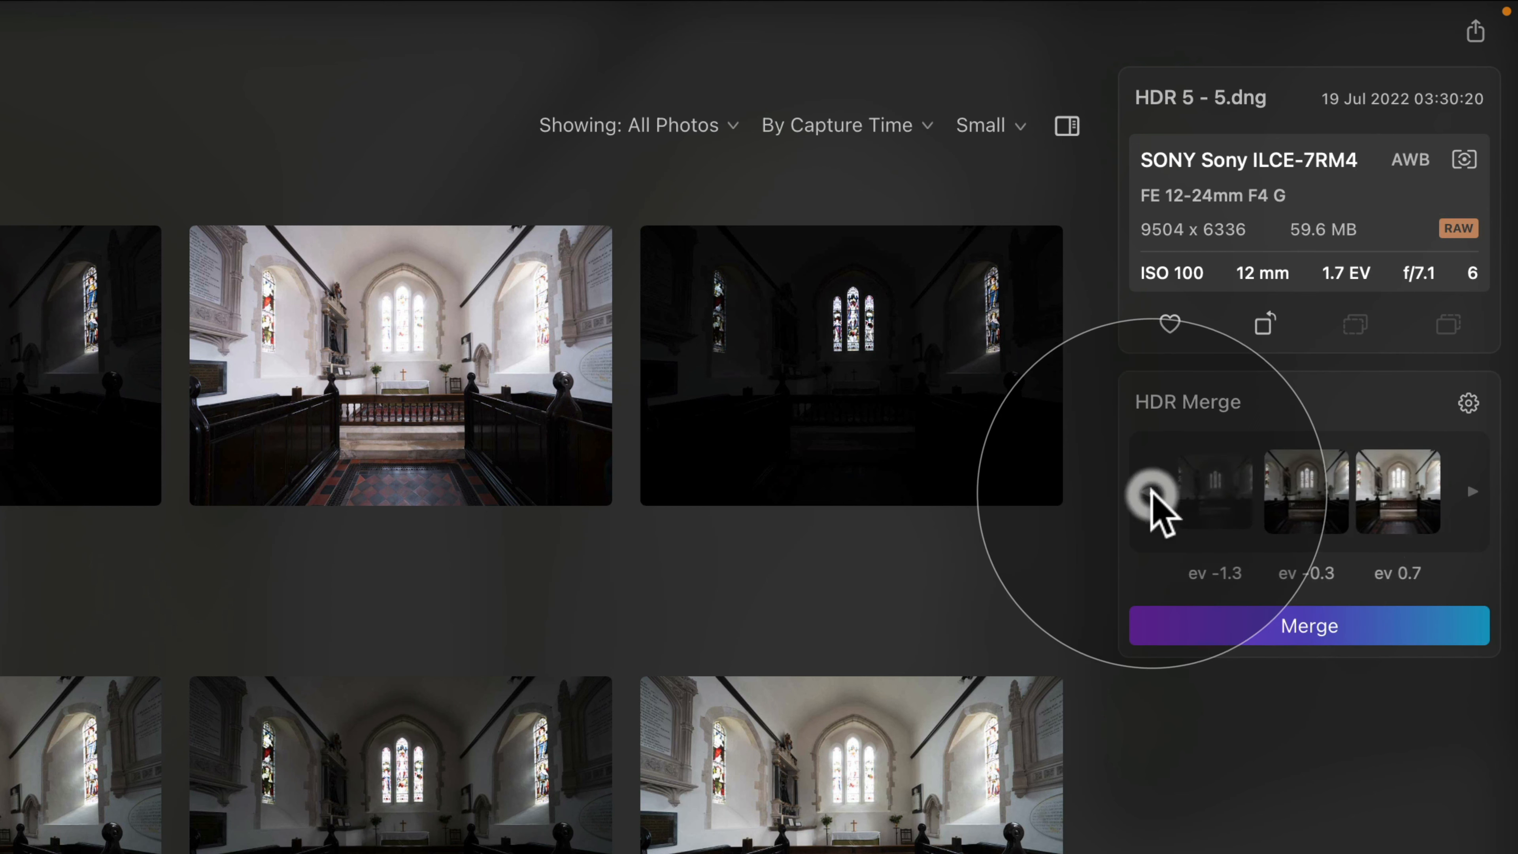
left_click(1150, 493)
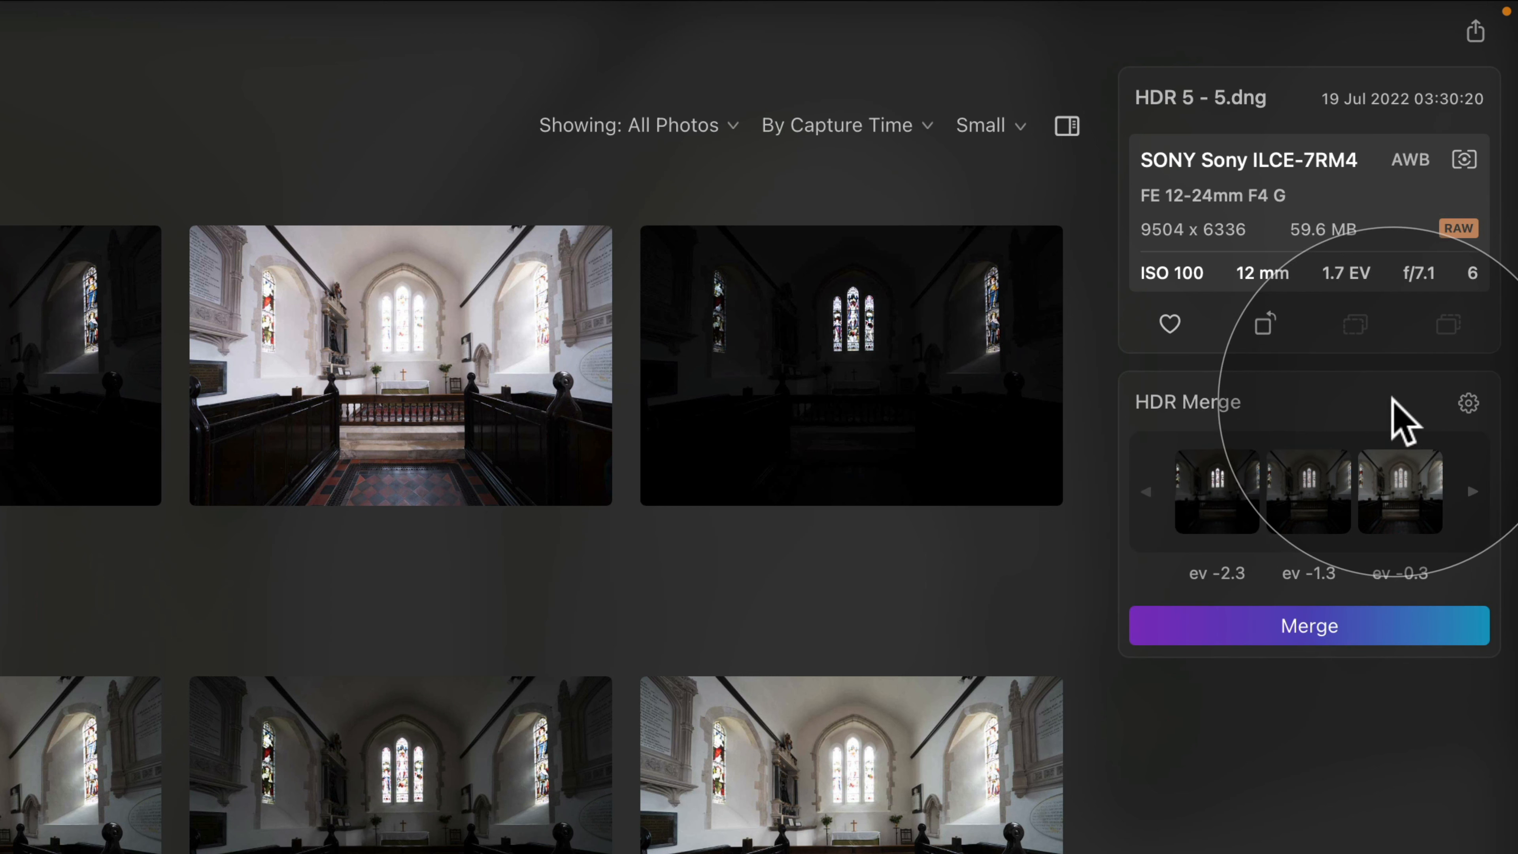
Enable Ghost Reduction in the HDR Merge settings and remove all images from the merge set.
left_click(1469, 403)
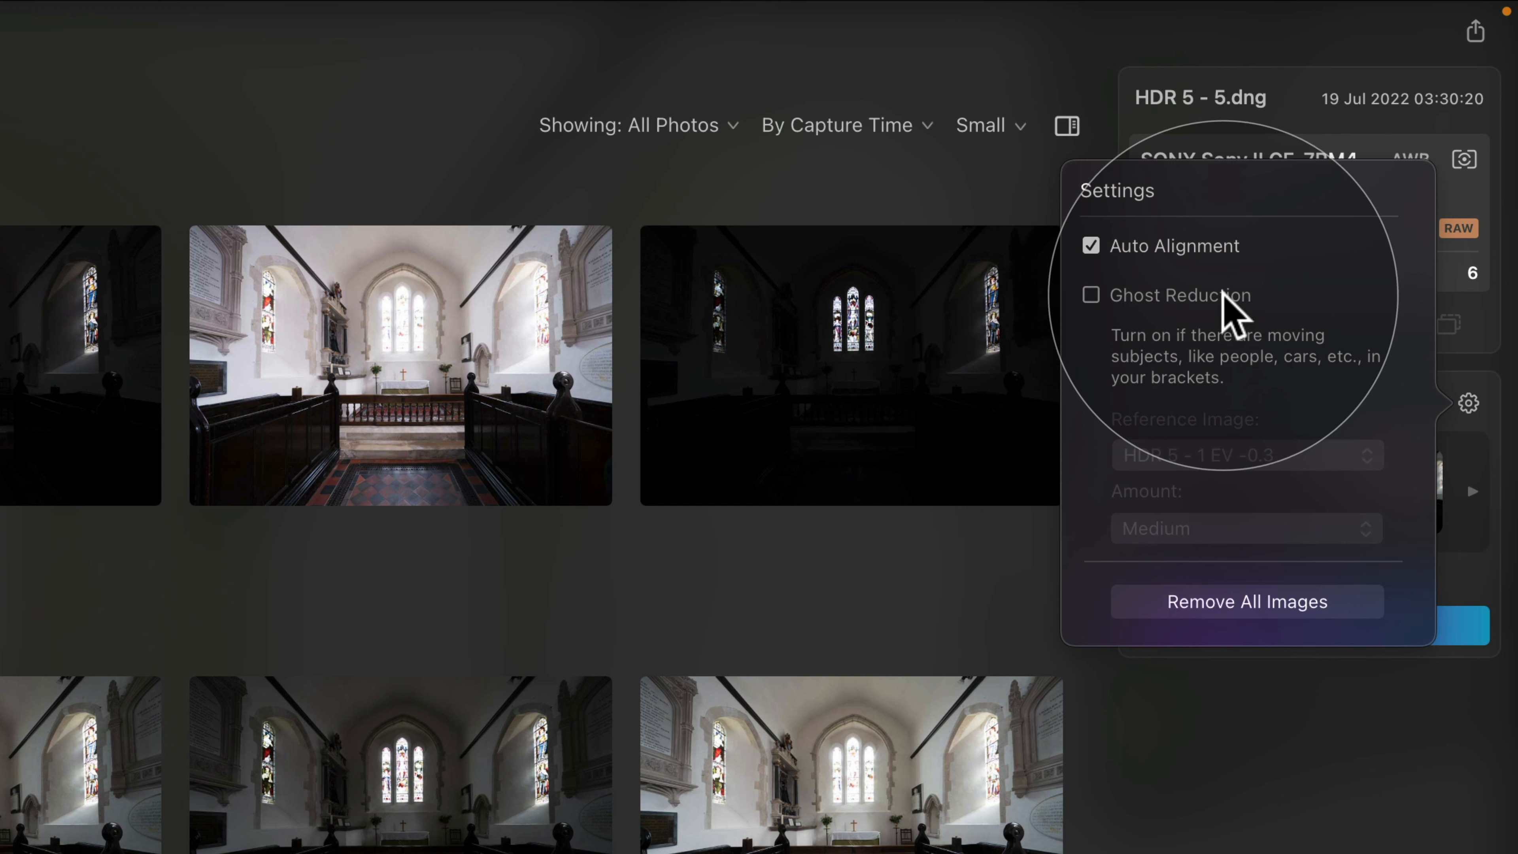
left_click(1196, 286)
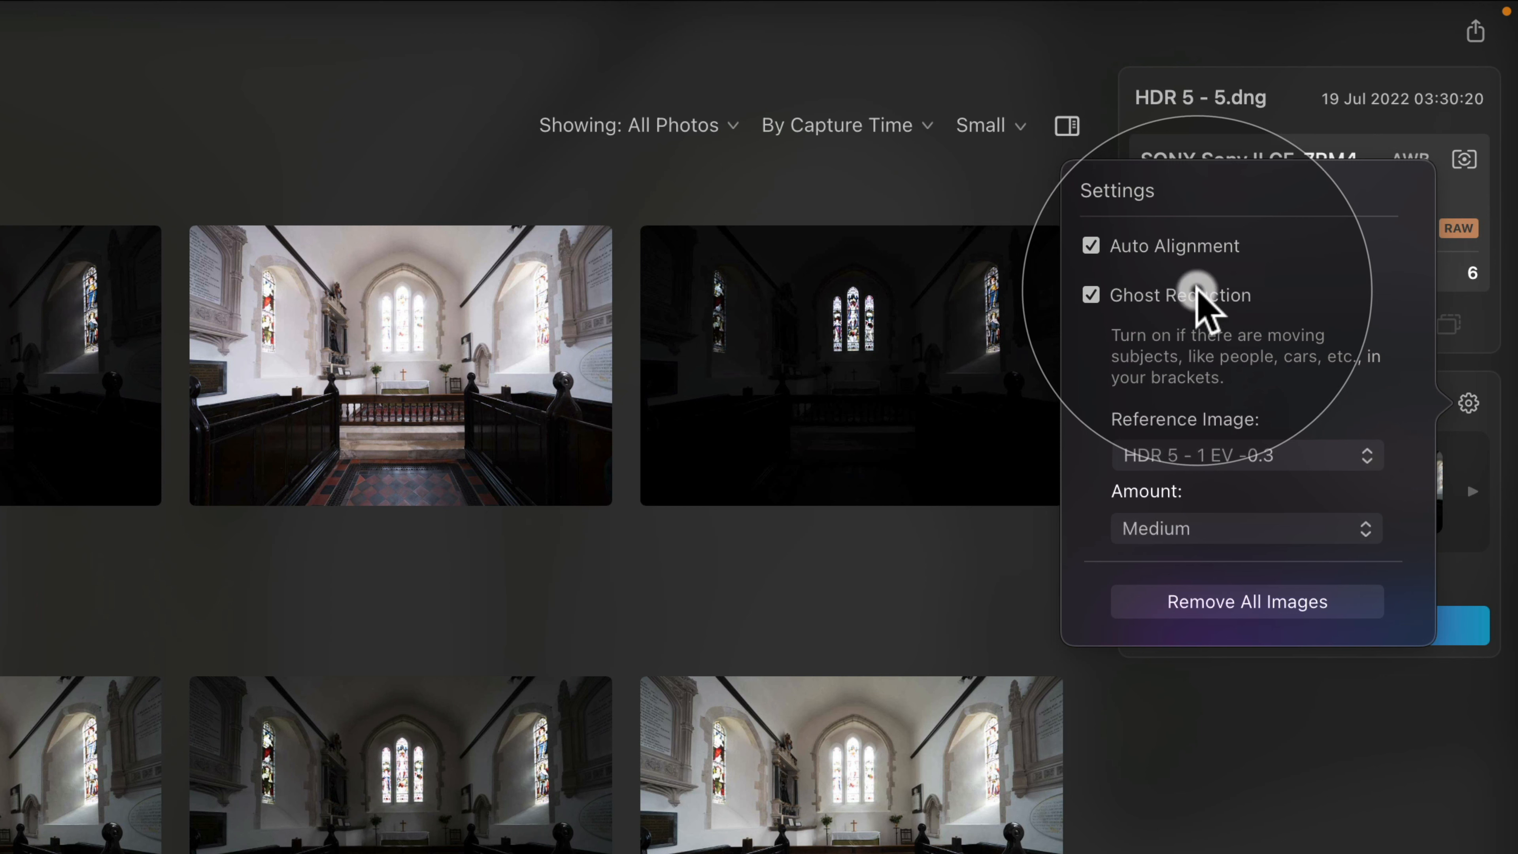
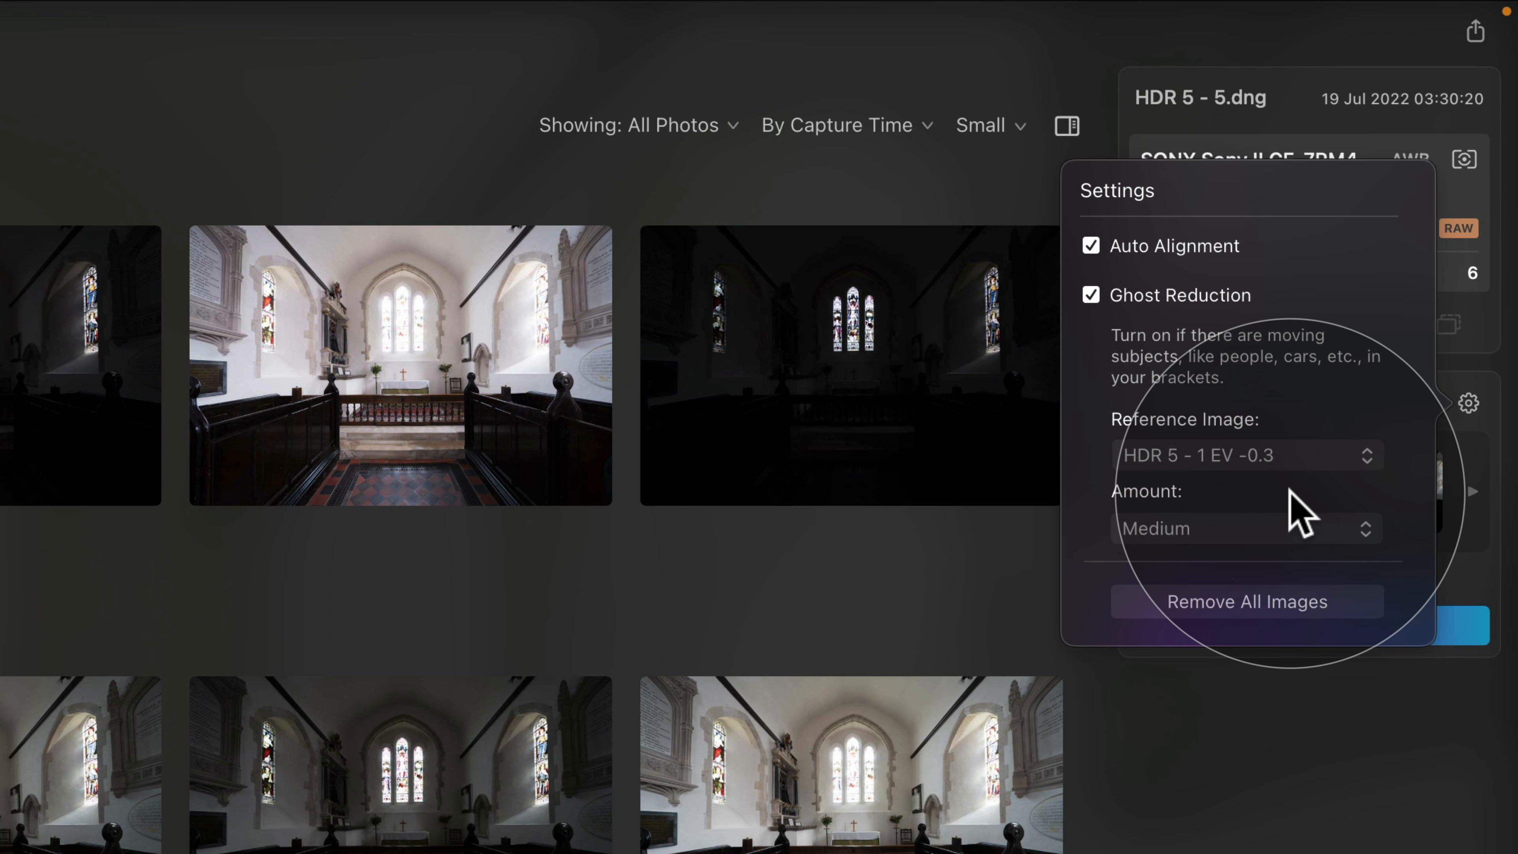
left_click(1284, 610)
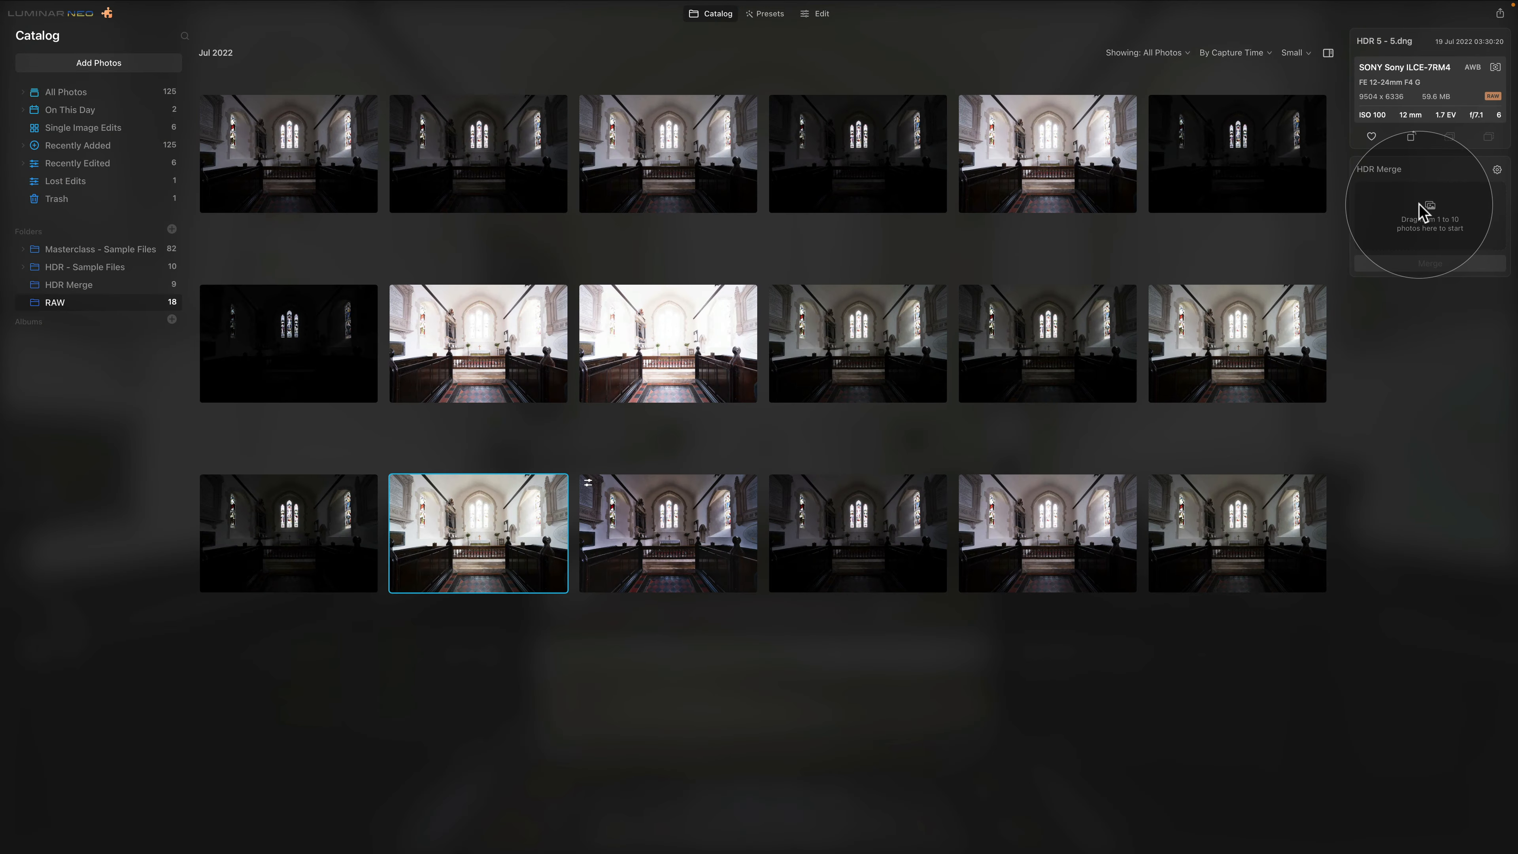
Select the five church bracket photos starting with HDR 5 - 1.dng and add them to the empty HDR Merge set.
left_click(860, 329)
left_click(1043, 334, "super")
left_click(1231, 334, "super")
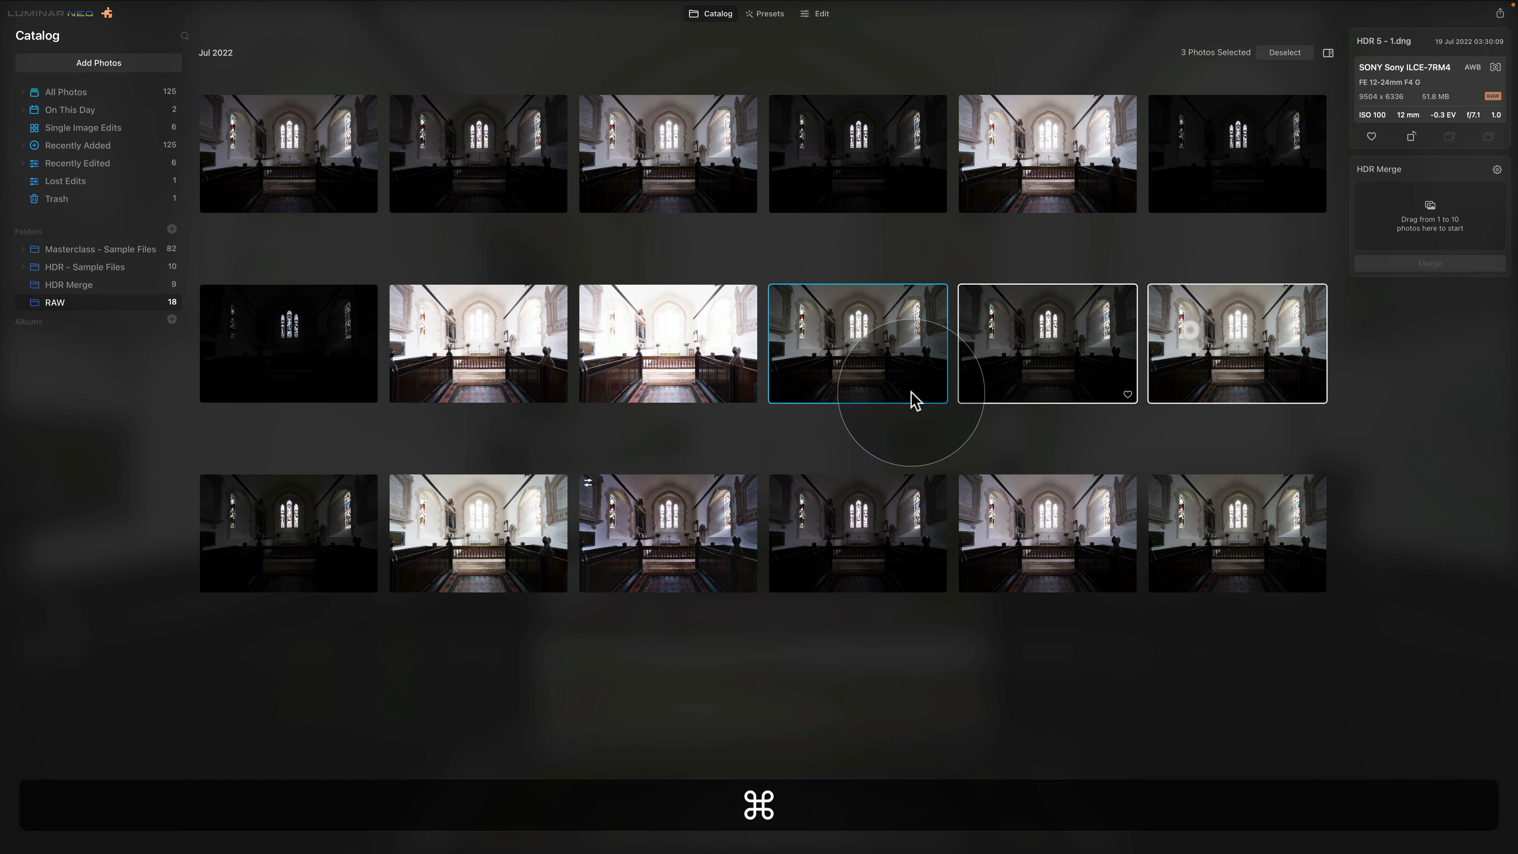
left_click(356, 508, "super")
left_click(494, 510, "super")
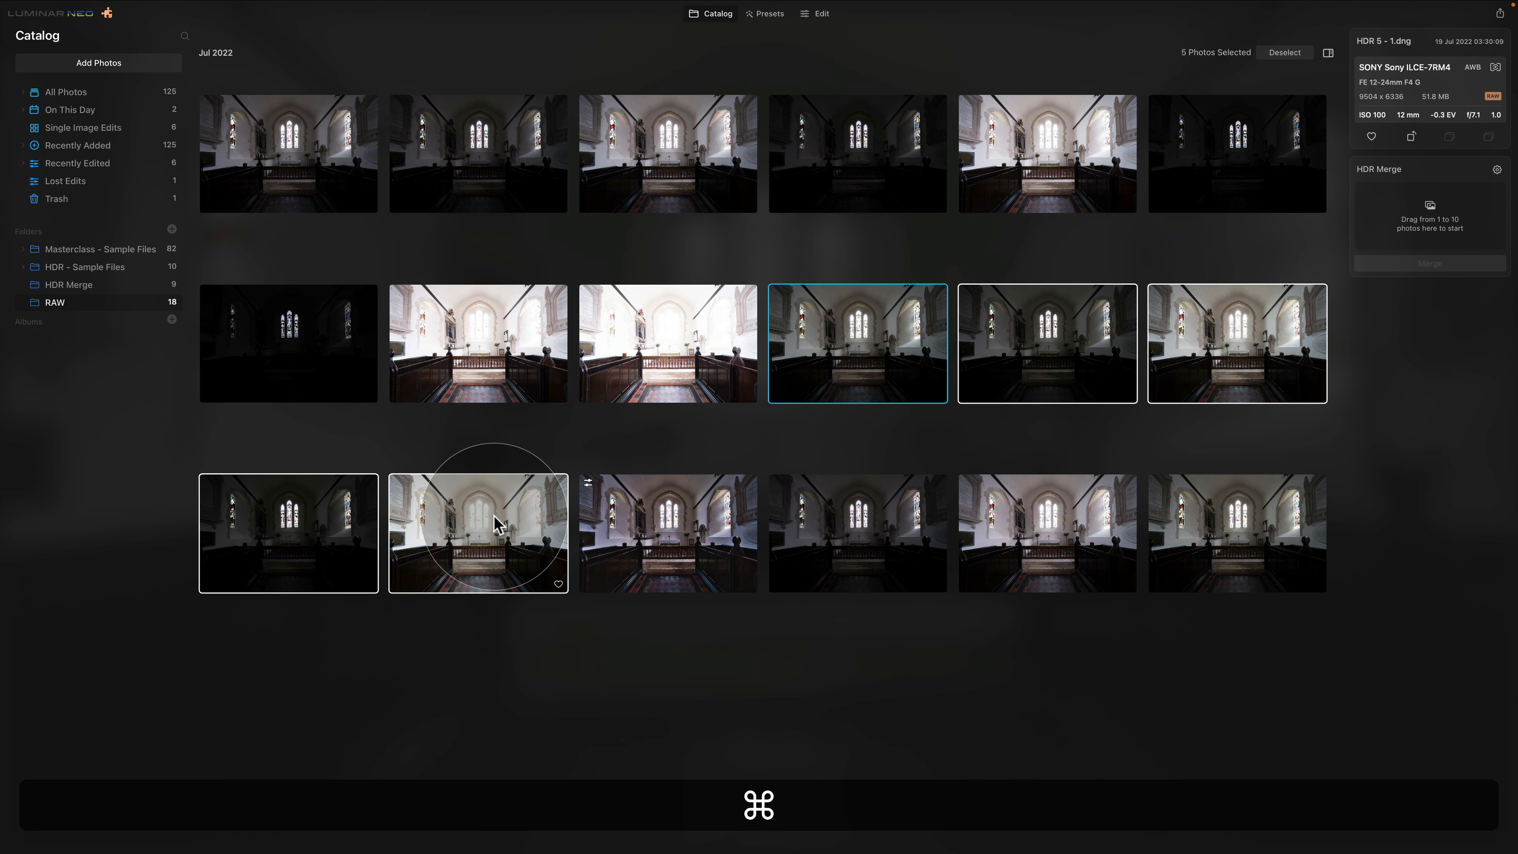
left_click_drag(863, 338, 1384, 210)
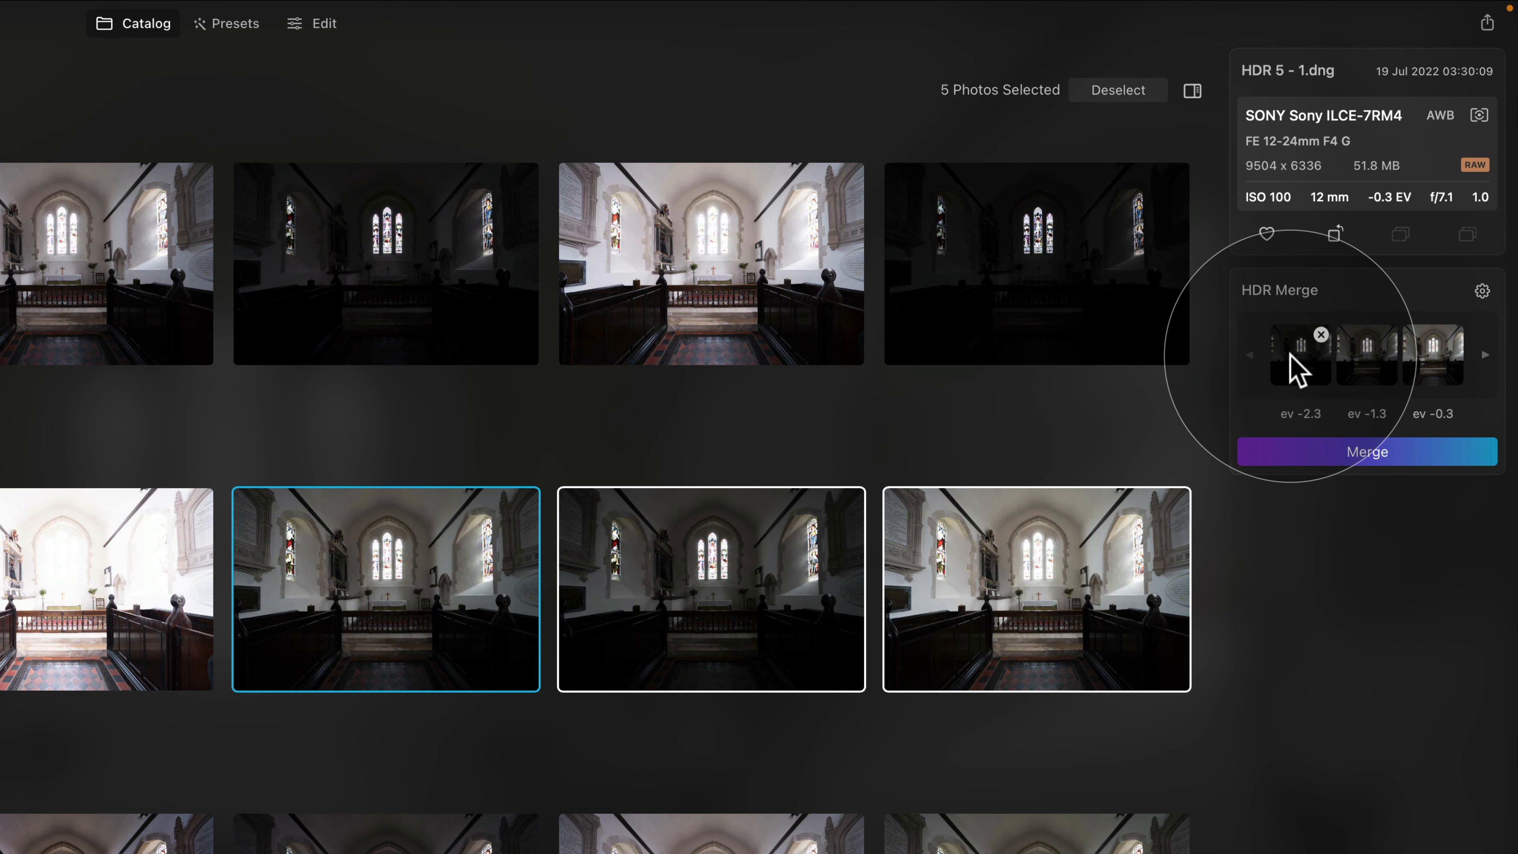
Check the exposures of the five brackets in the HDR Merge set and merge them.
left_click(1484, 354)
left_click(1485, 354)
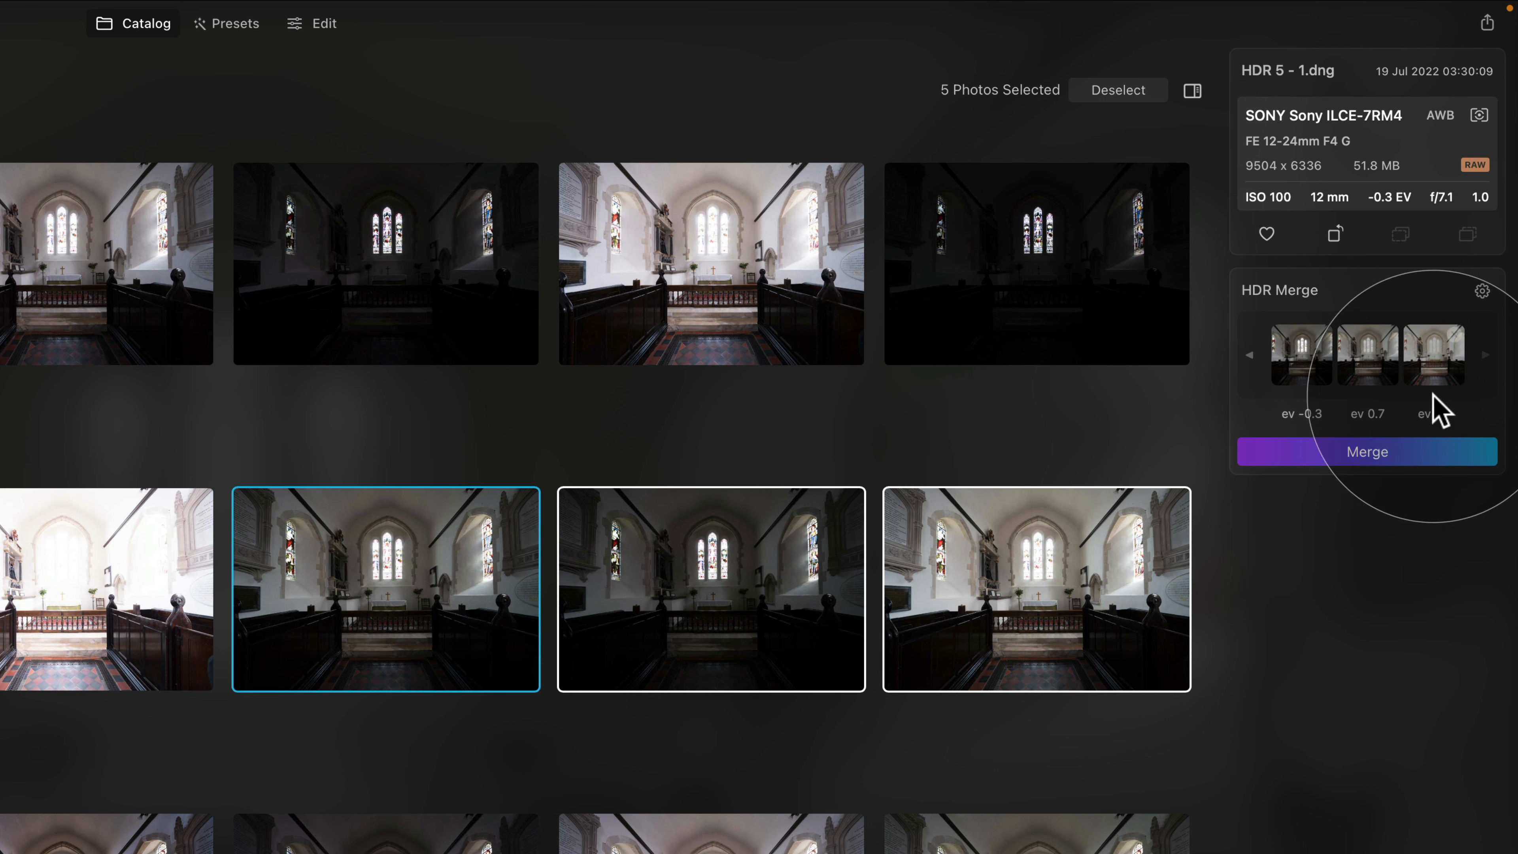
left_click(1423, 449)
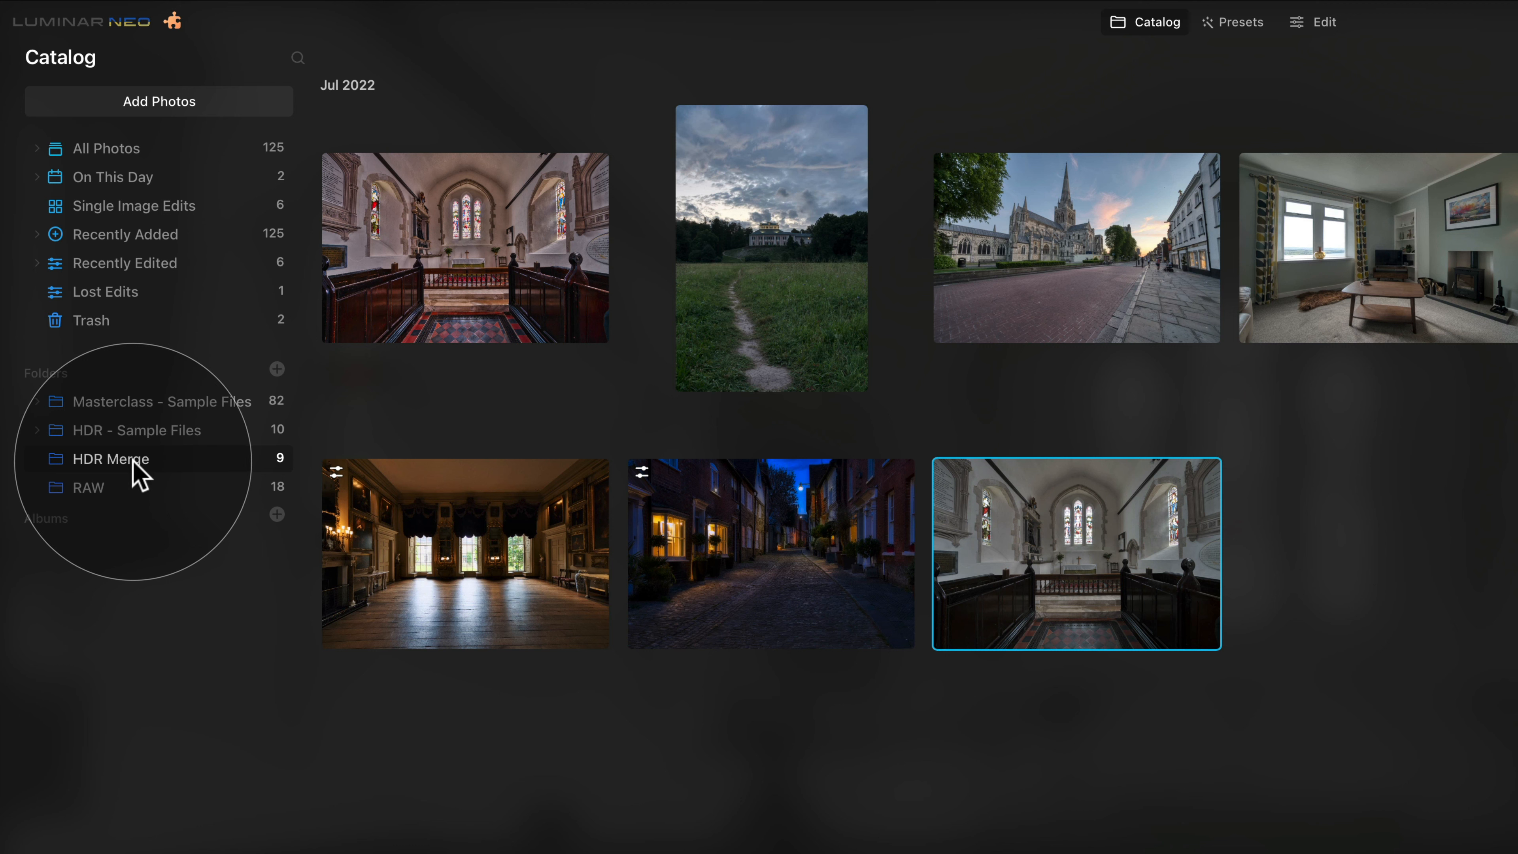
Show the HDR Merge folder in Finder, and move the merged five-bracket church image into the RAW folder.
right_click(133, 461)
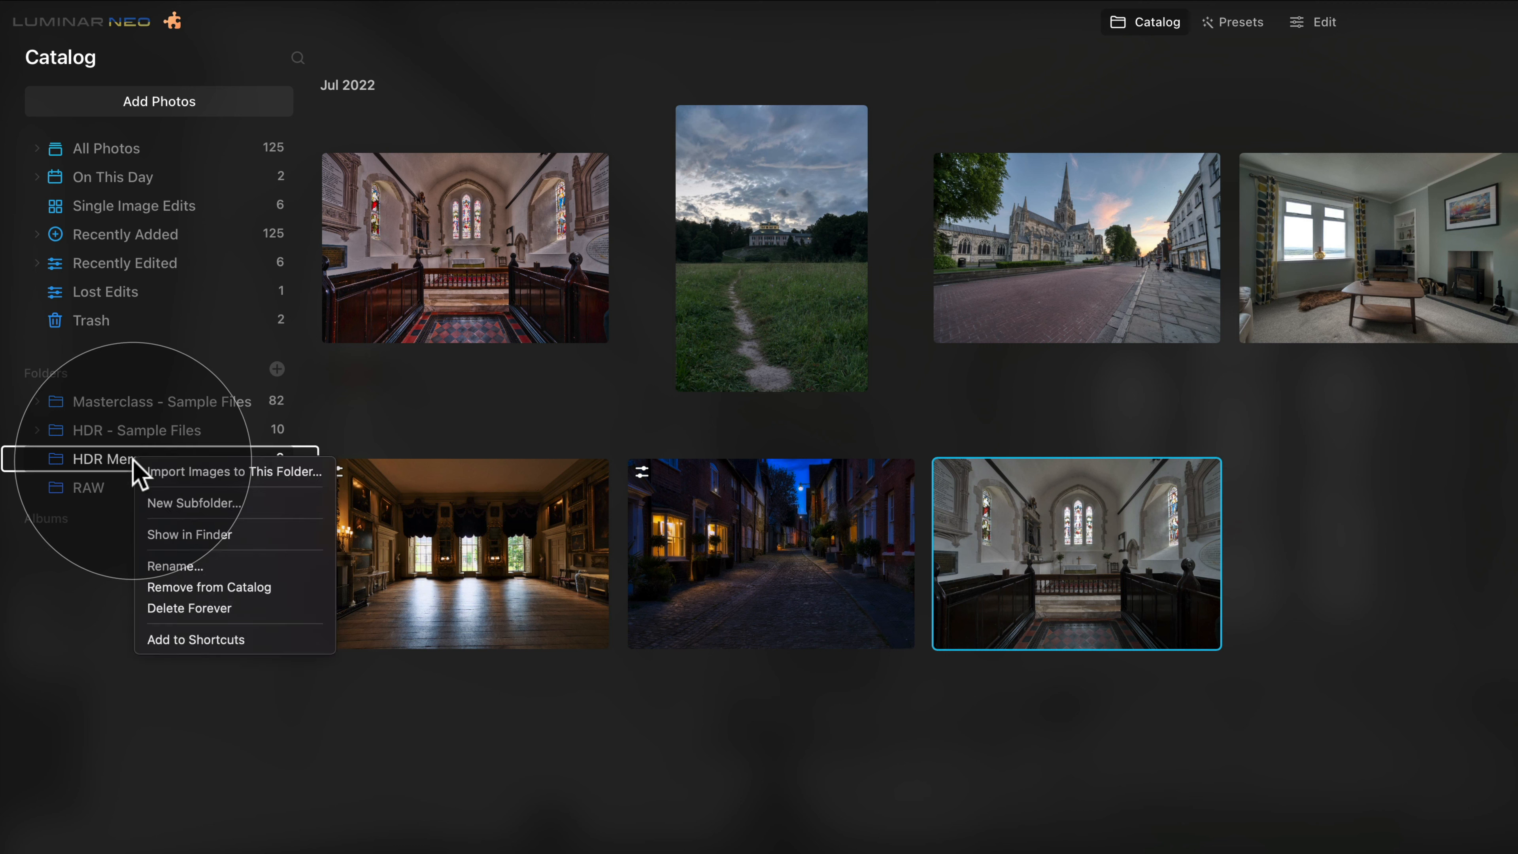
left_click(274, 530)
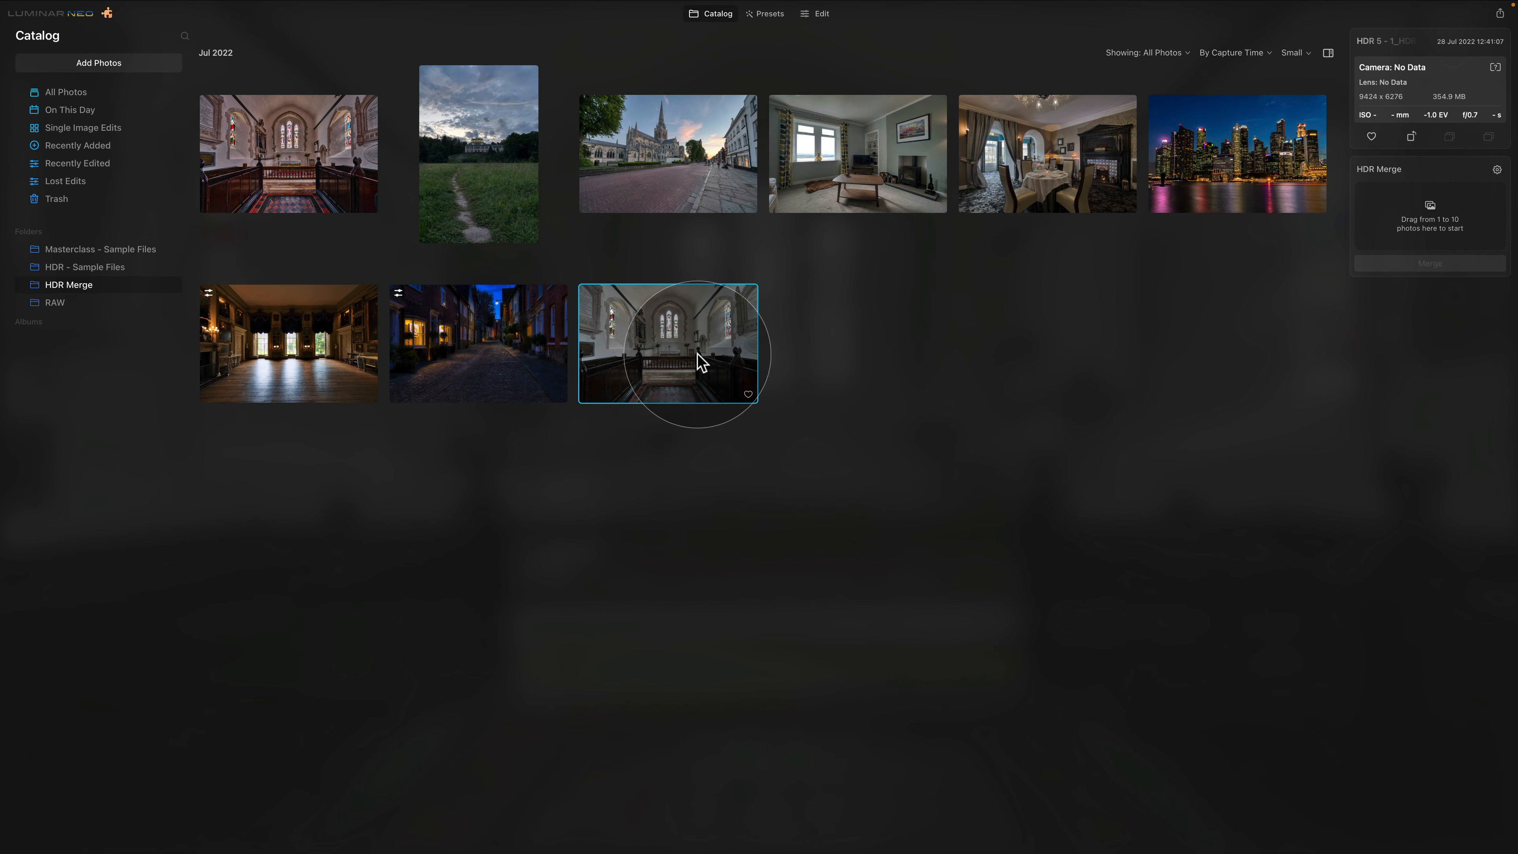
left_click_drag(699, 331, 175, 299)
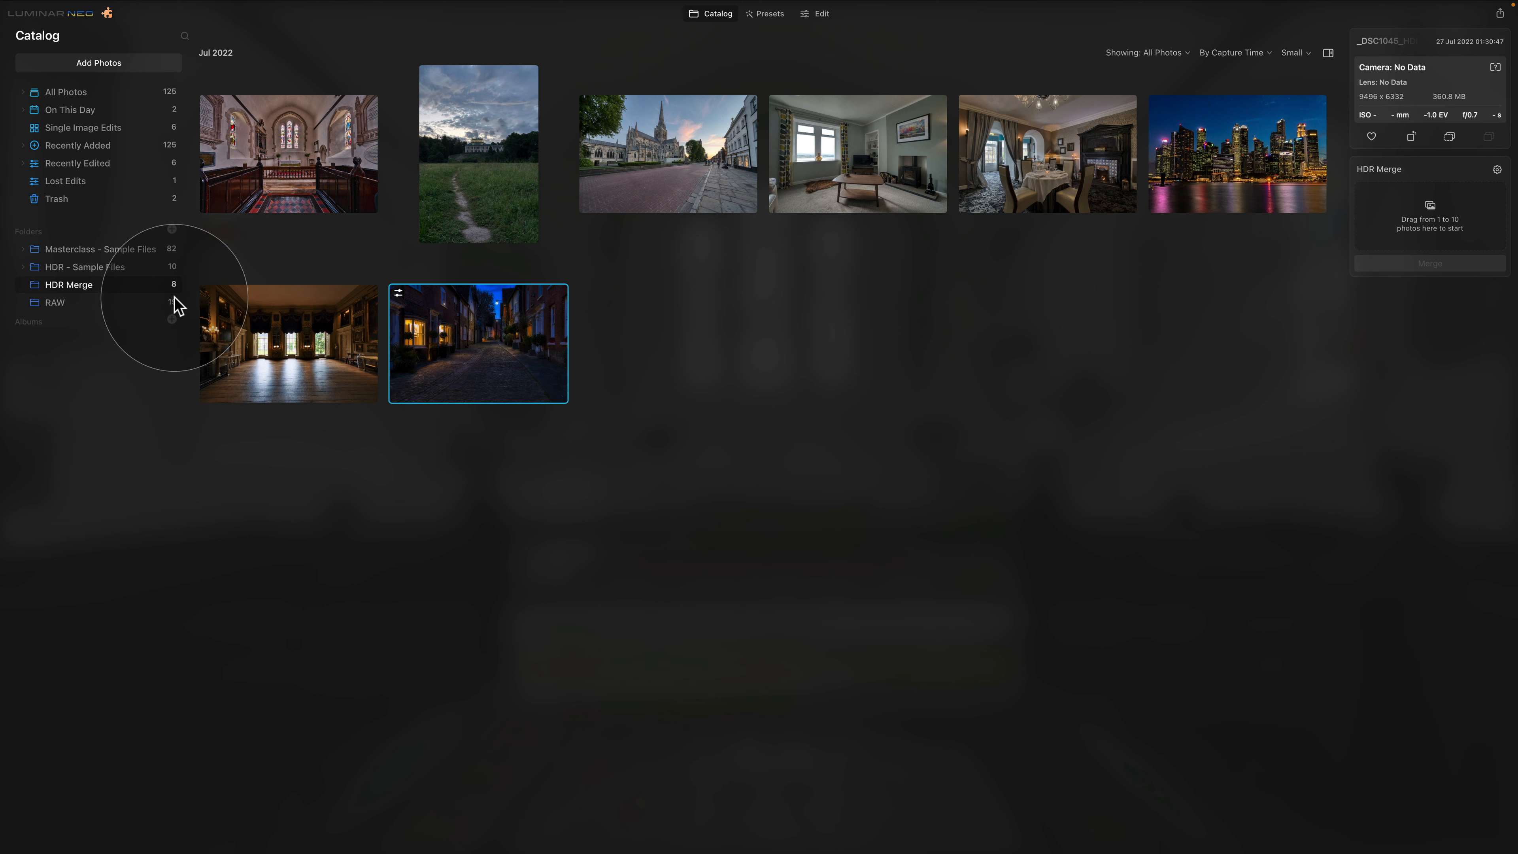
Open the RAW folder and add the nine church bracket photos starting with HDR 9 - 1.dng to HDR Merge.
left_click(118, 302)
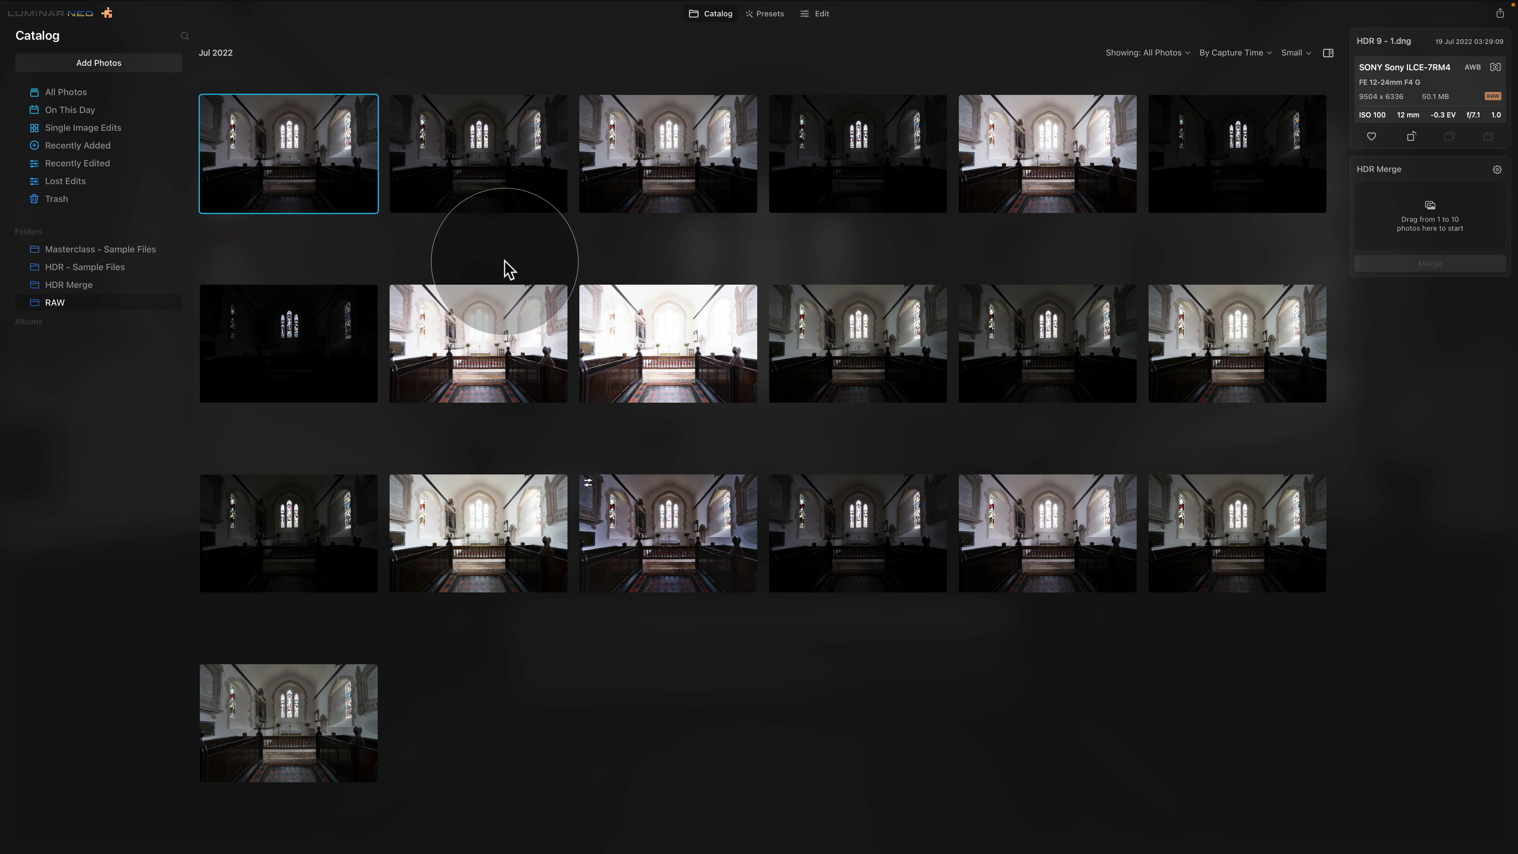
key("super")
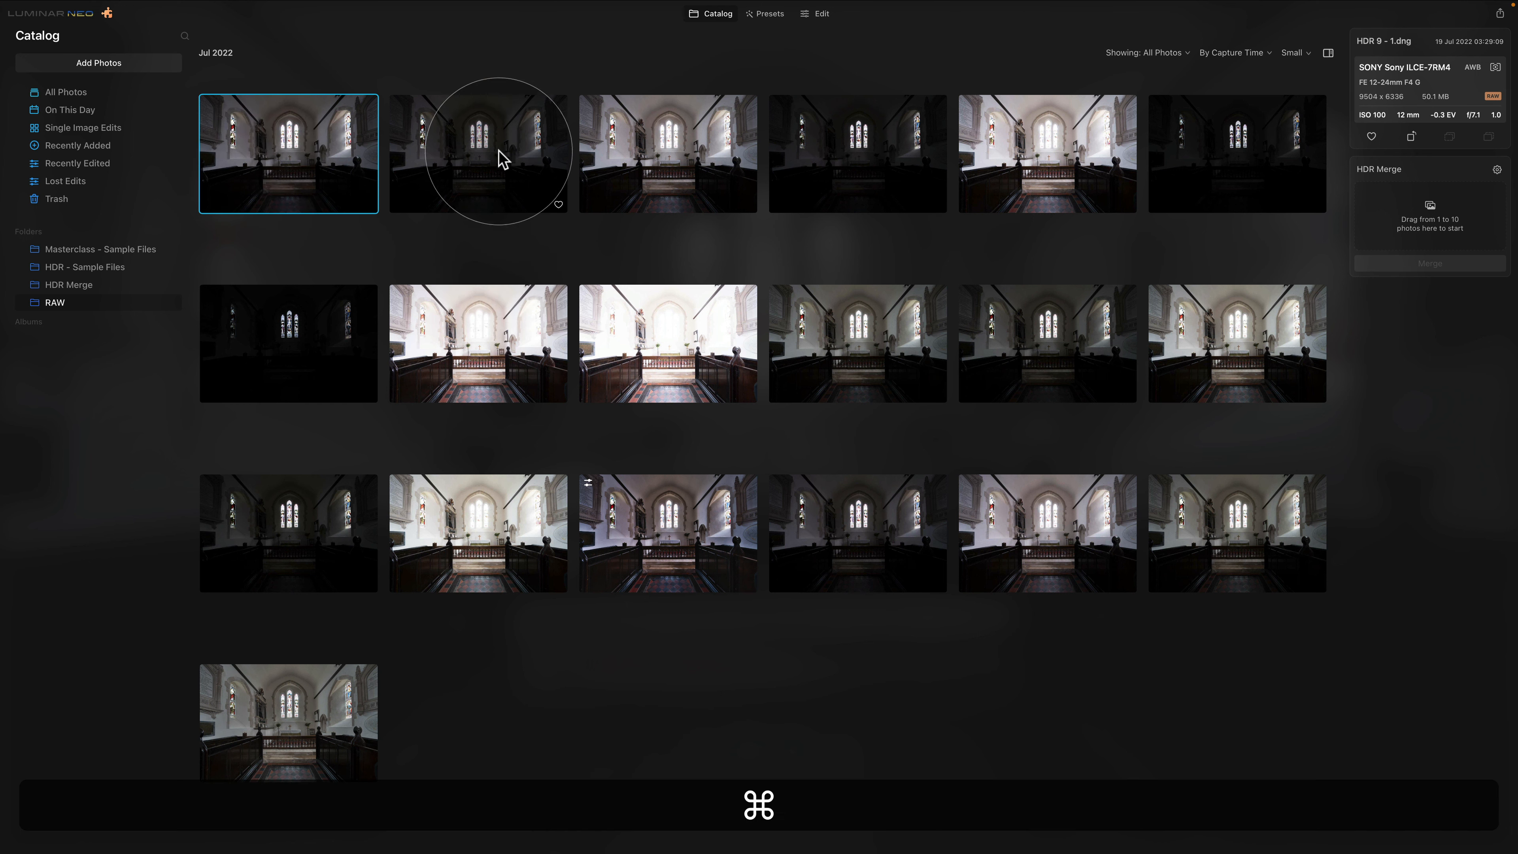
left_click(501, 143, "super")
left_click(635, 137, "super")
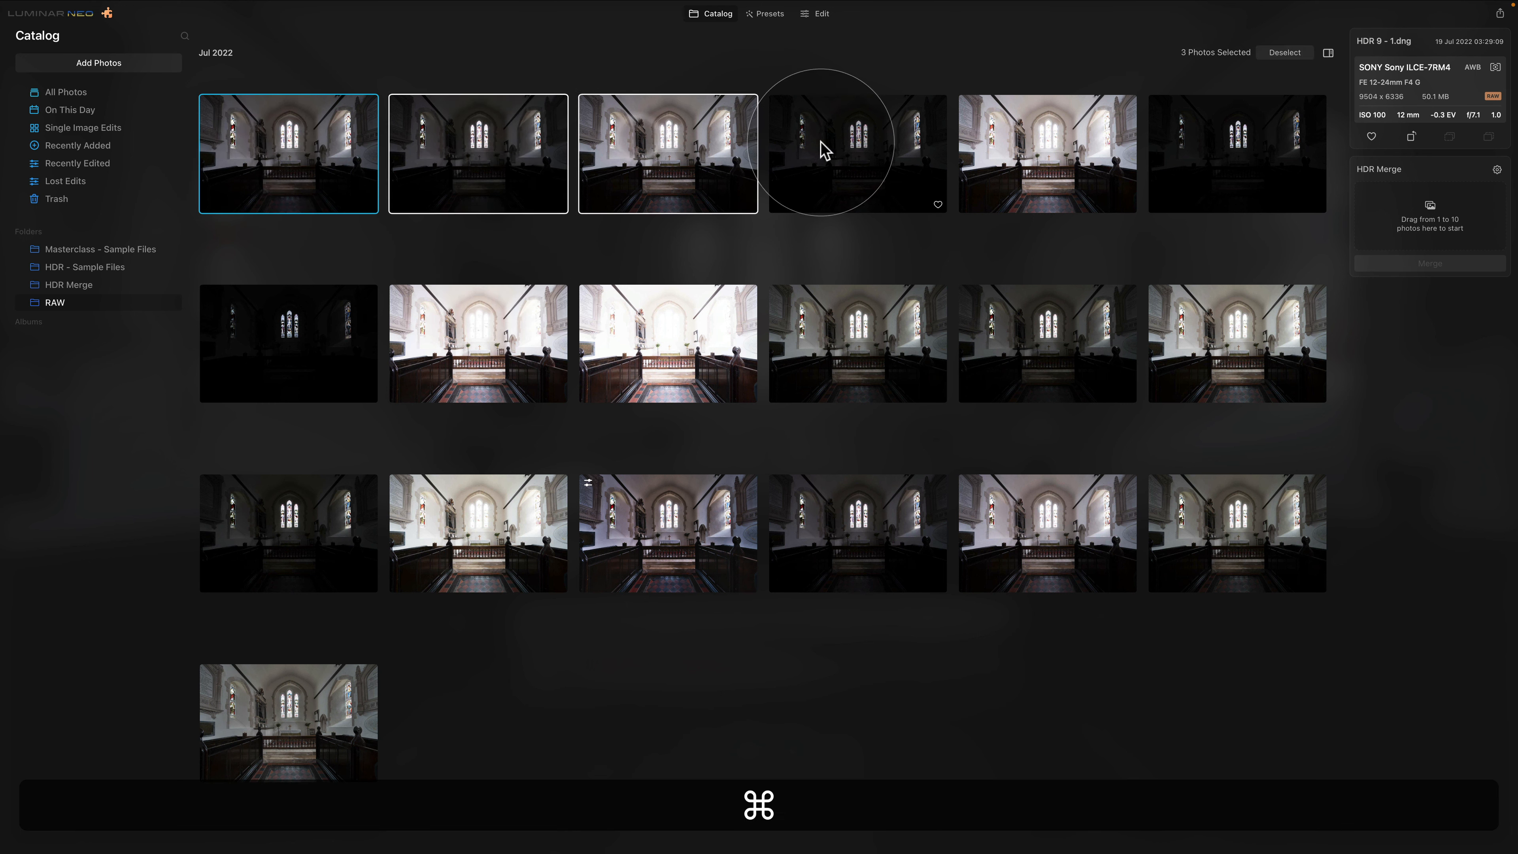
left_click(821, 143, "super")
left_click(1060, 170, "super")
left_click(1189, 150, "super")
left_click(294, 329, "super")
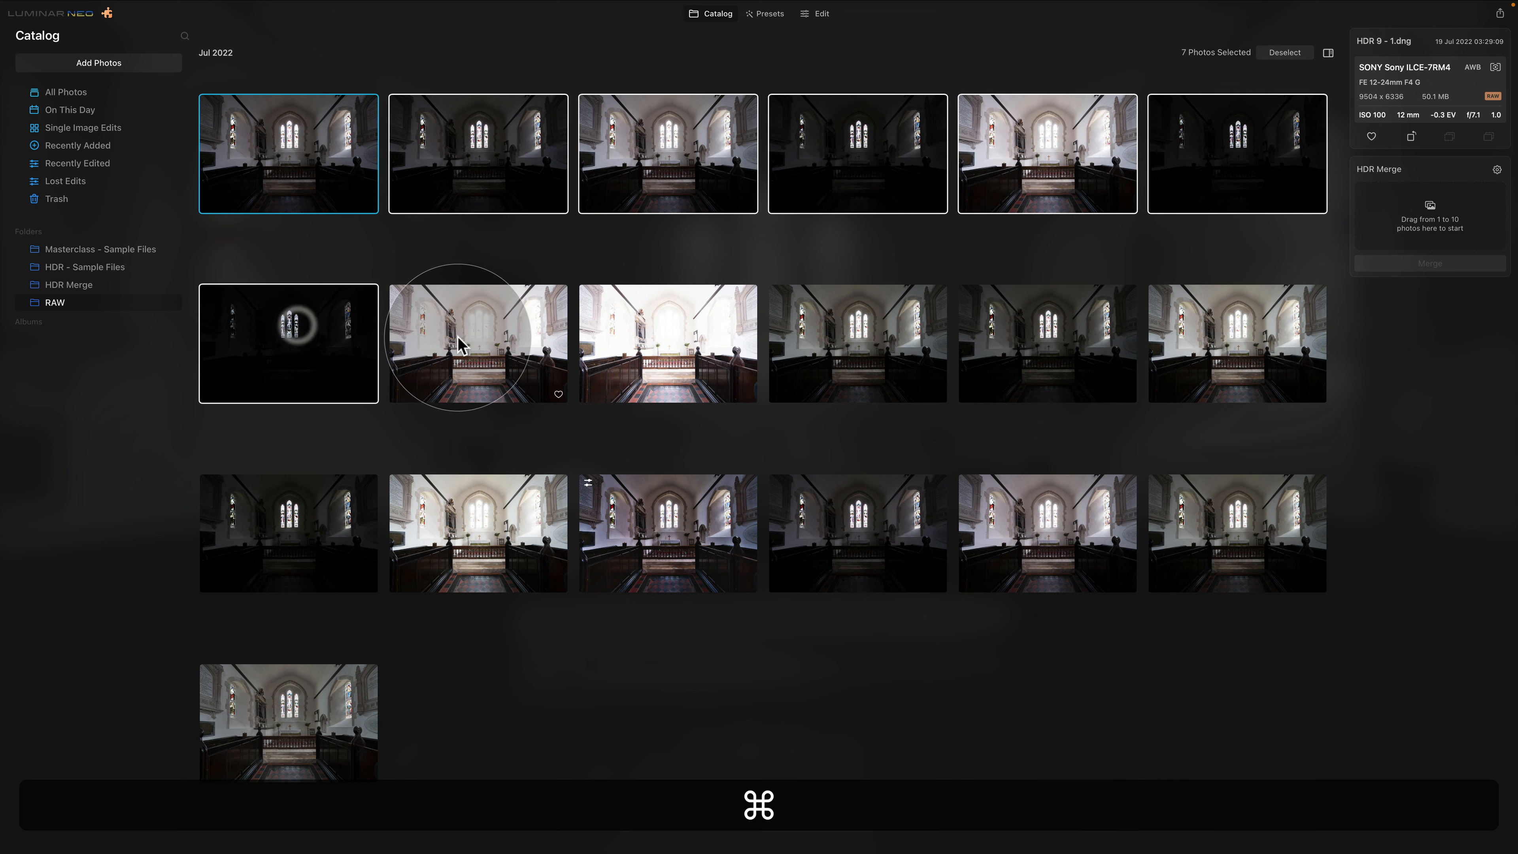
left_click(478, 334, "super")
left_click(634, 350, "super")
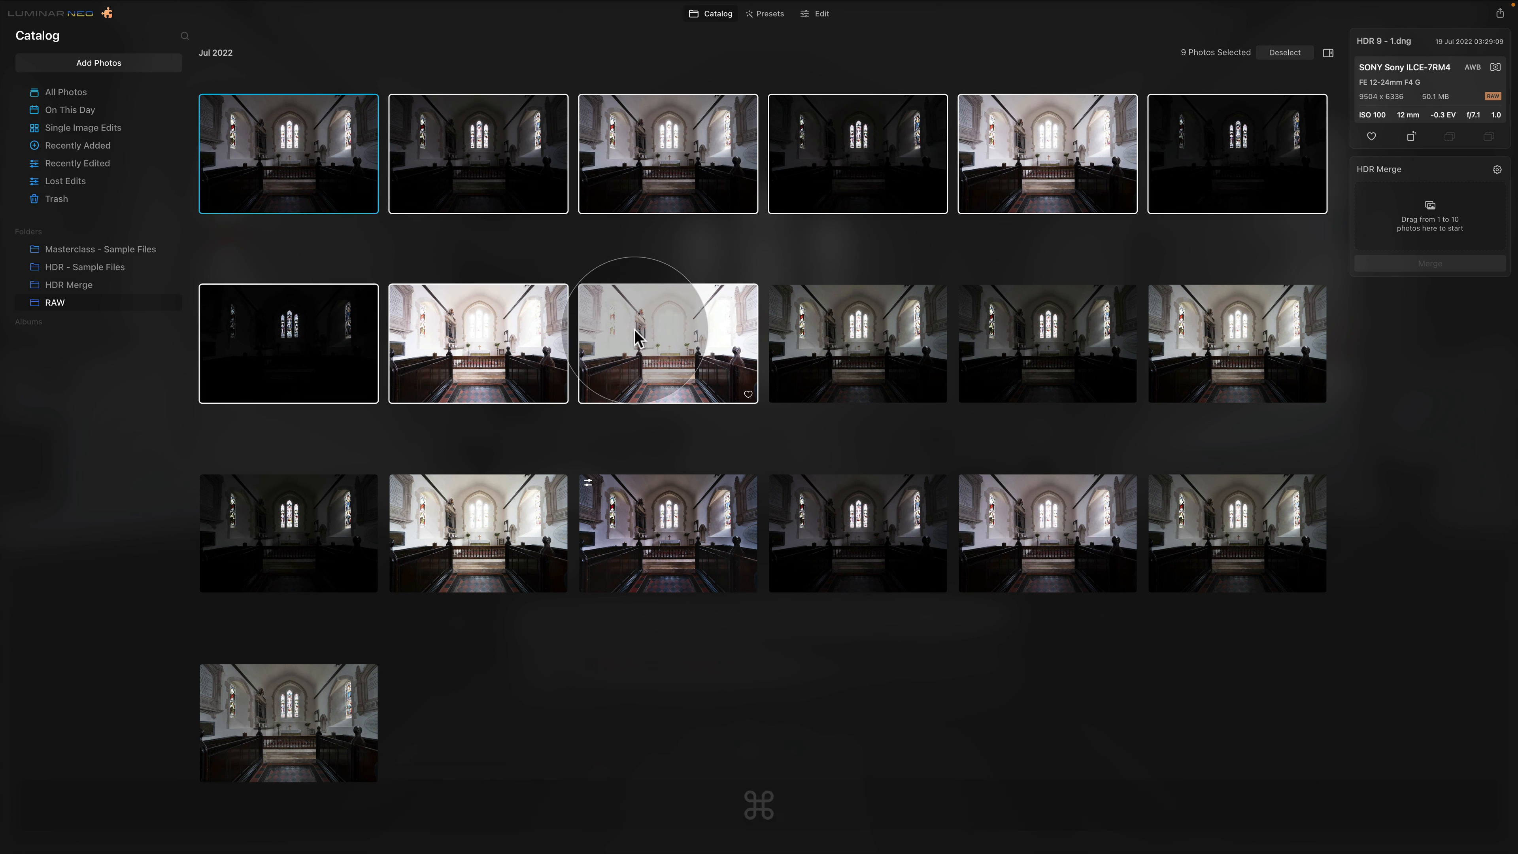
left_click_drag(666, 185, 1410, 220)
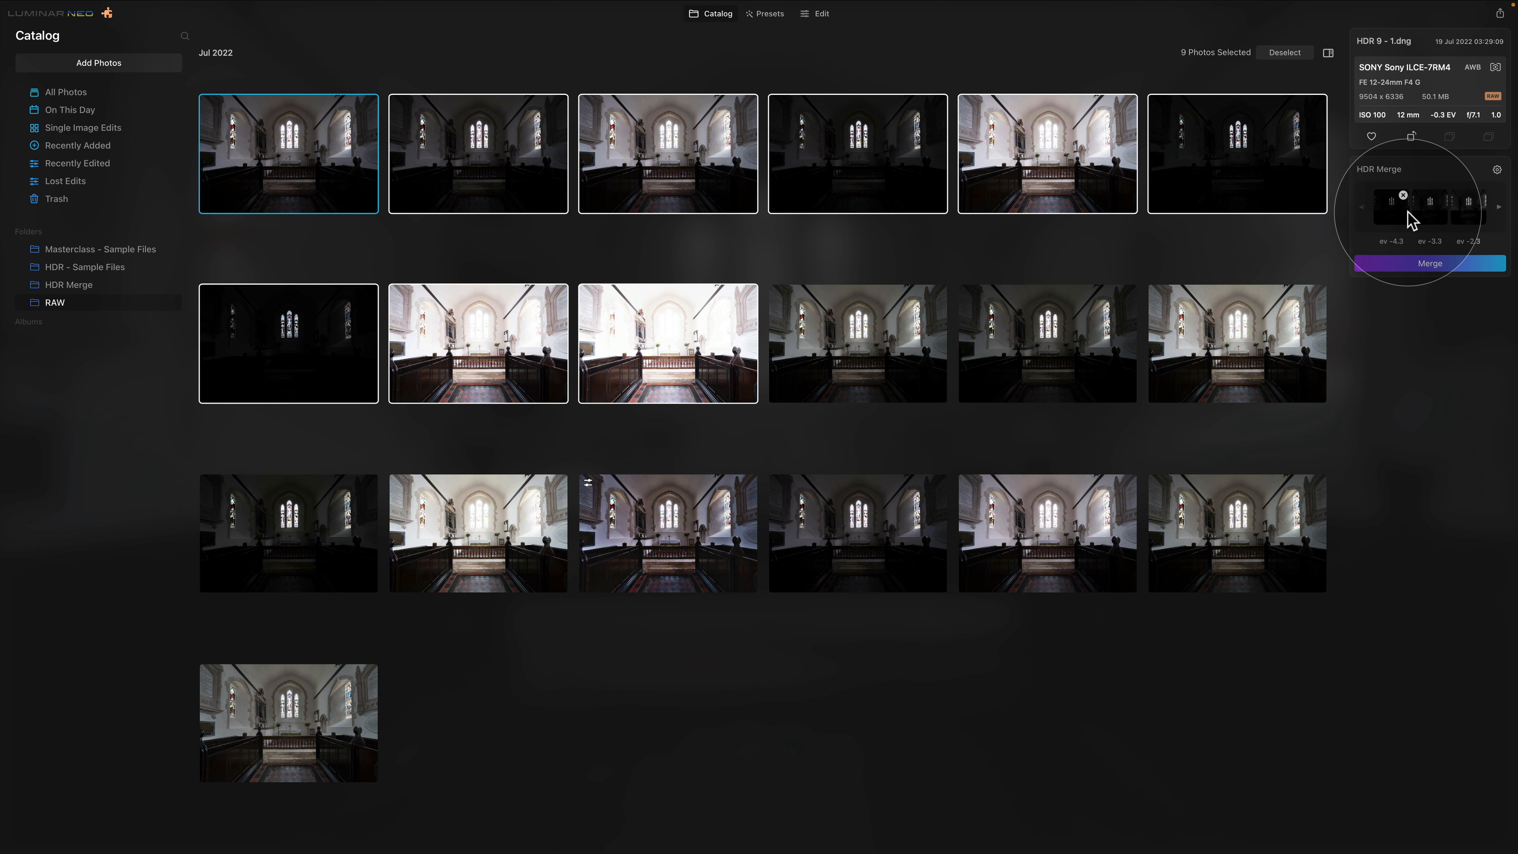
Check the exposures of the nine brackets and disable Ghost Reduction in the HDR Merge settings.
left_click(1498, 206)
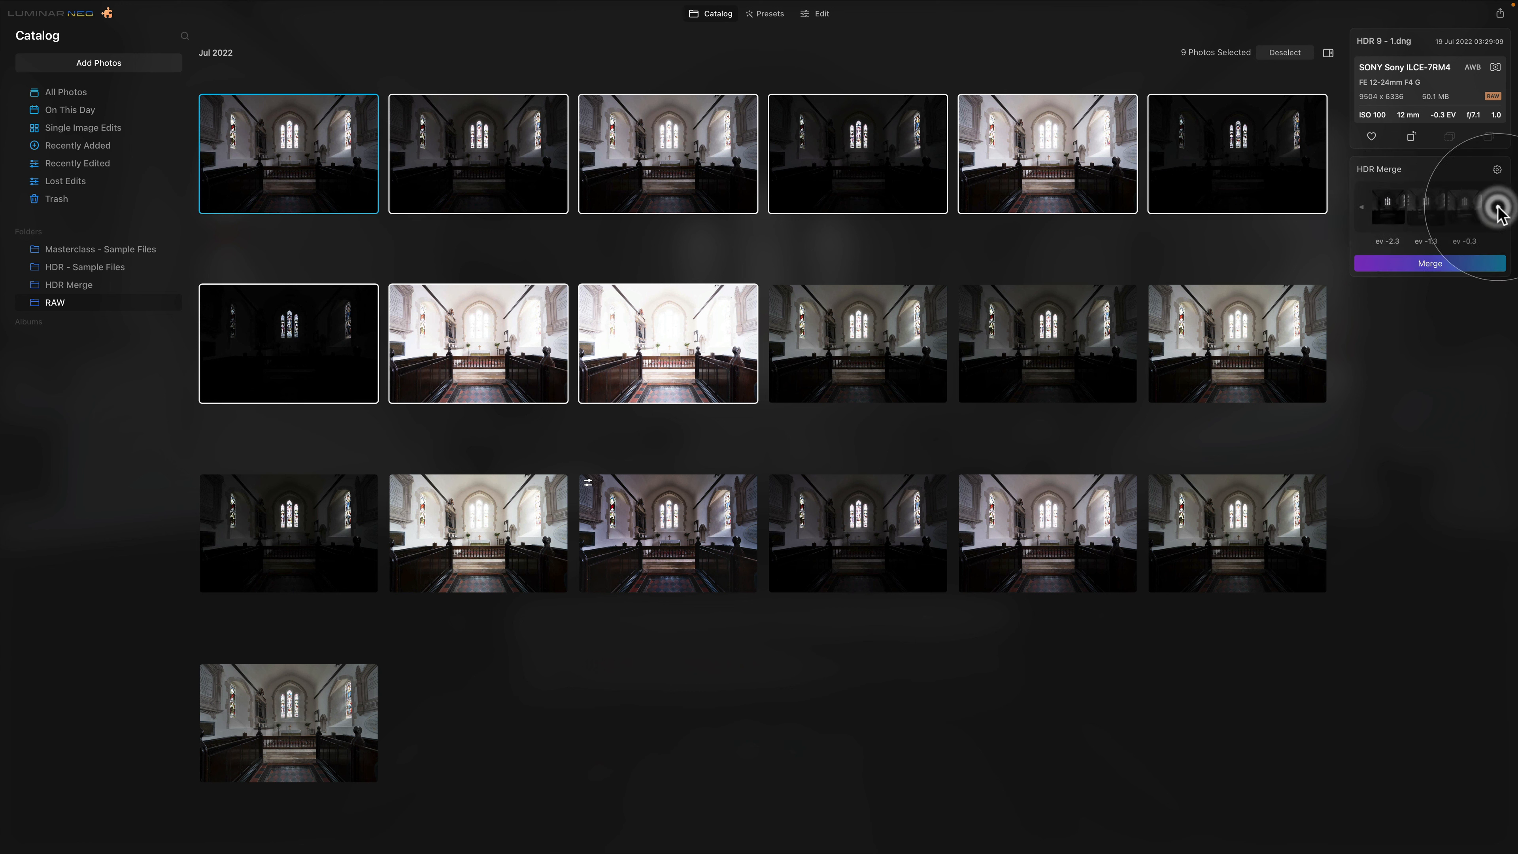
left_click(1499, 207)
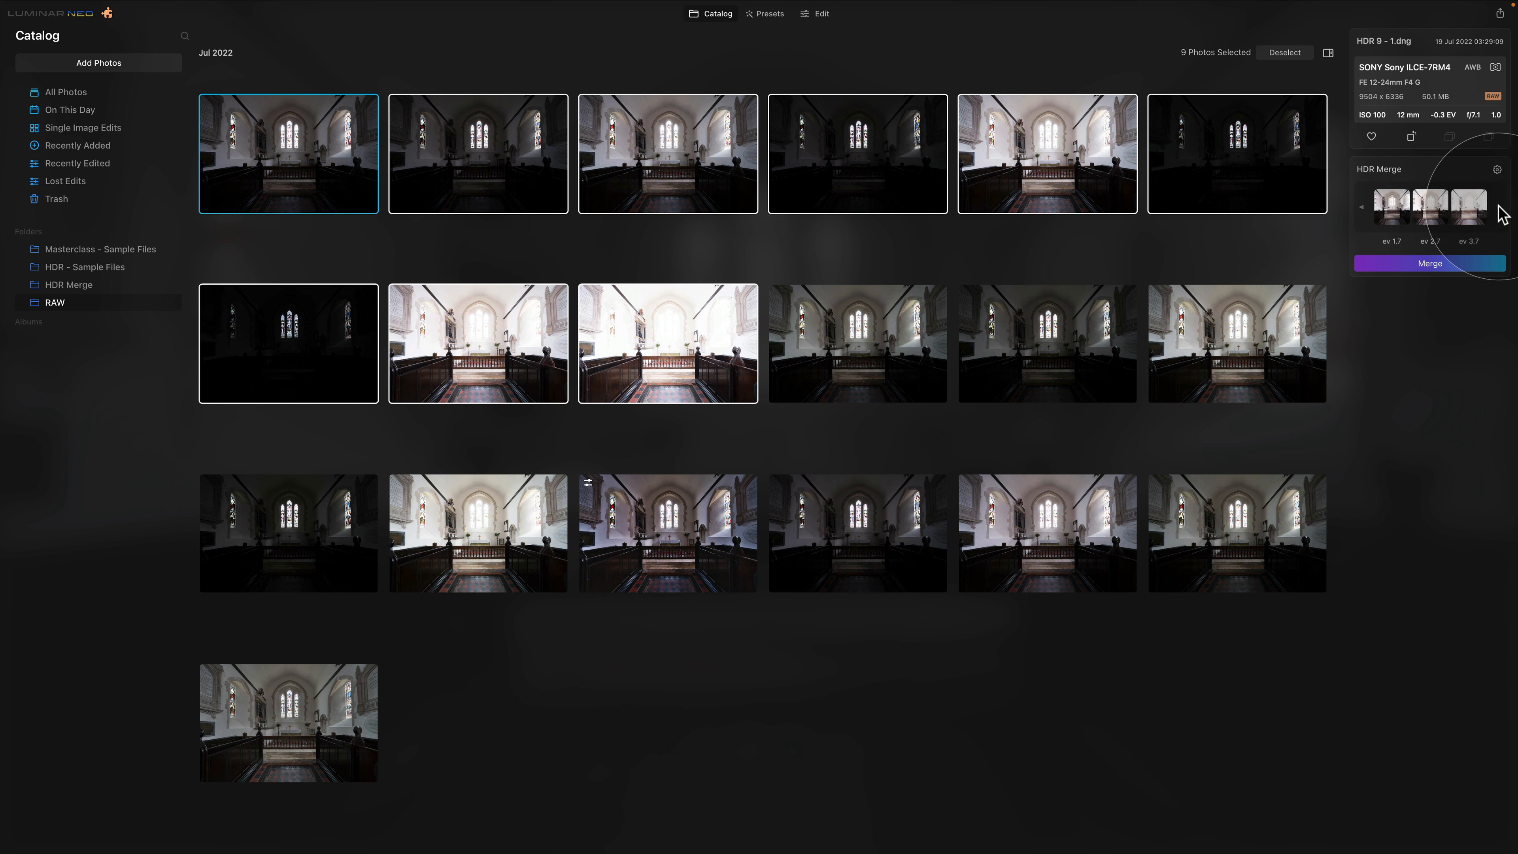
left_click(1497, 170)
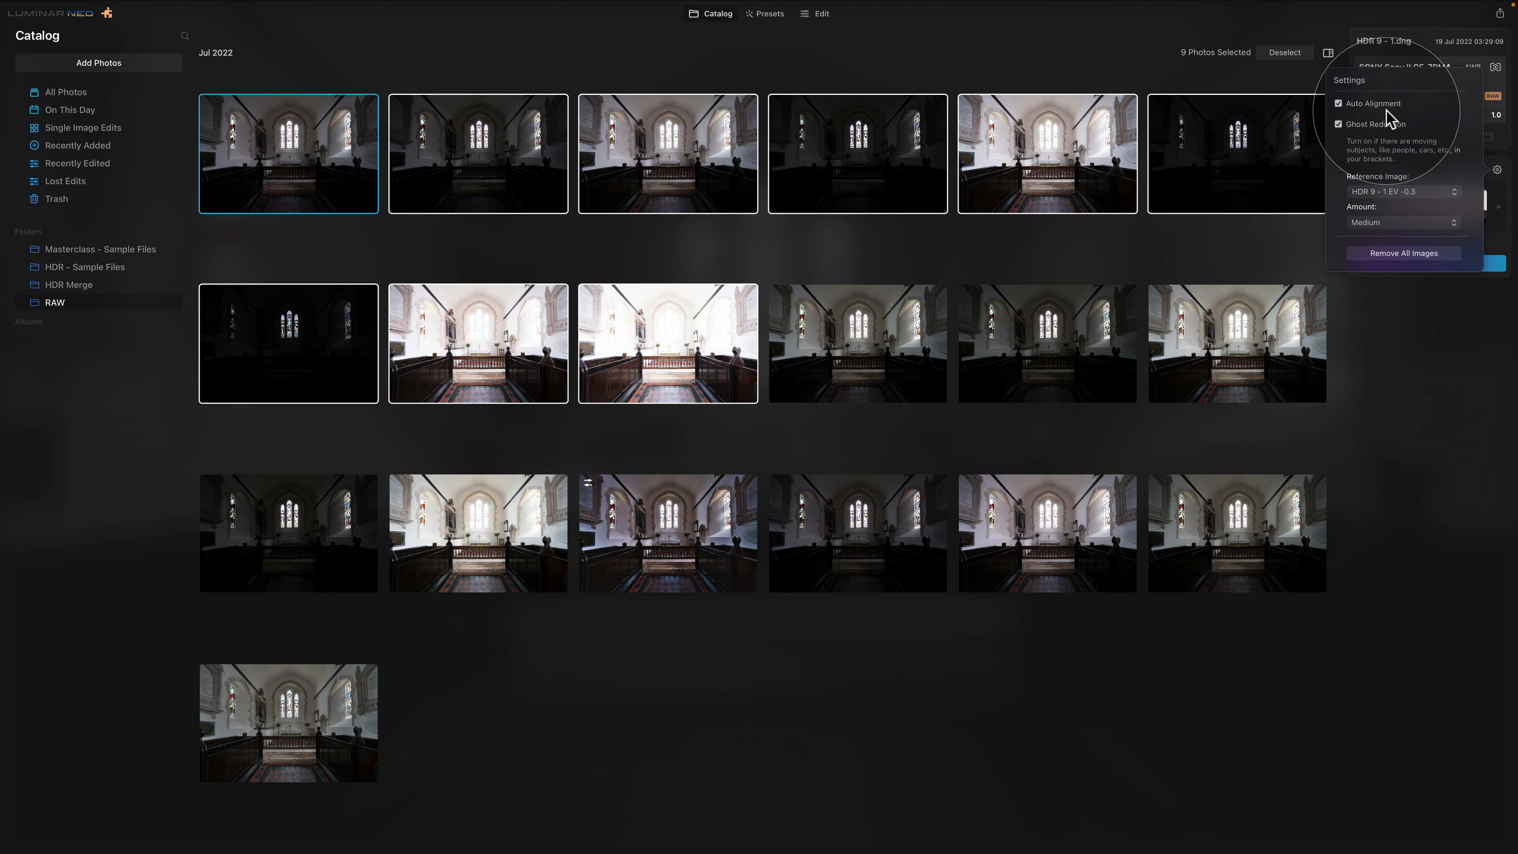
left_click(1365, 122)
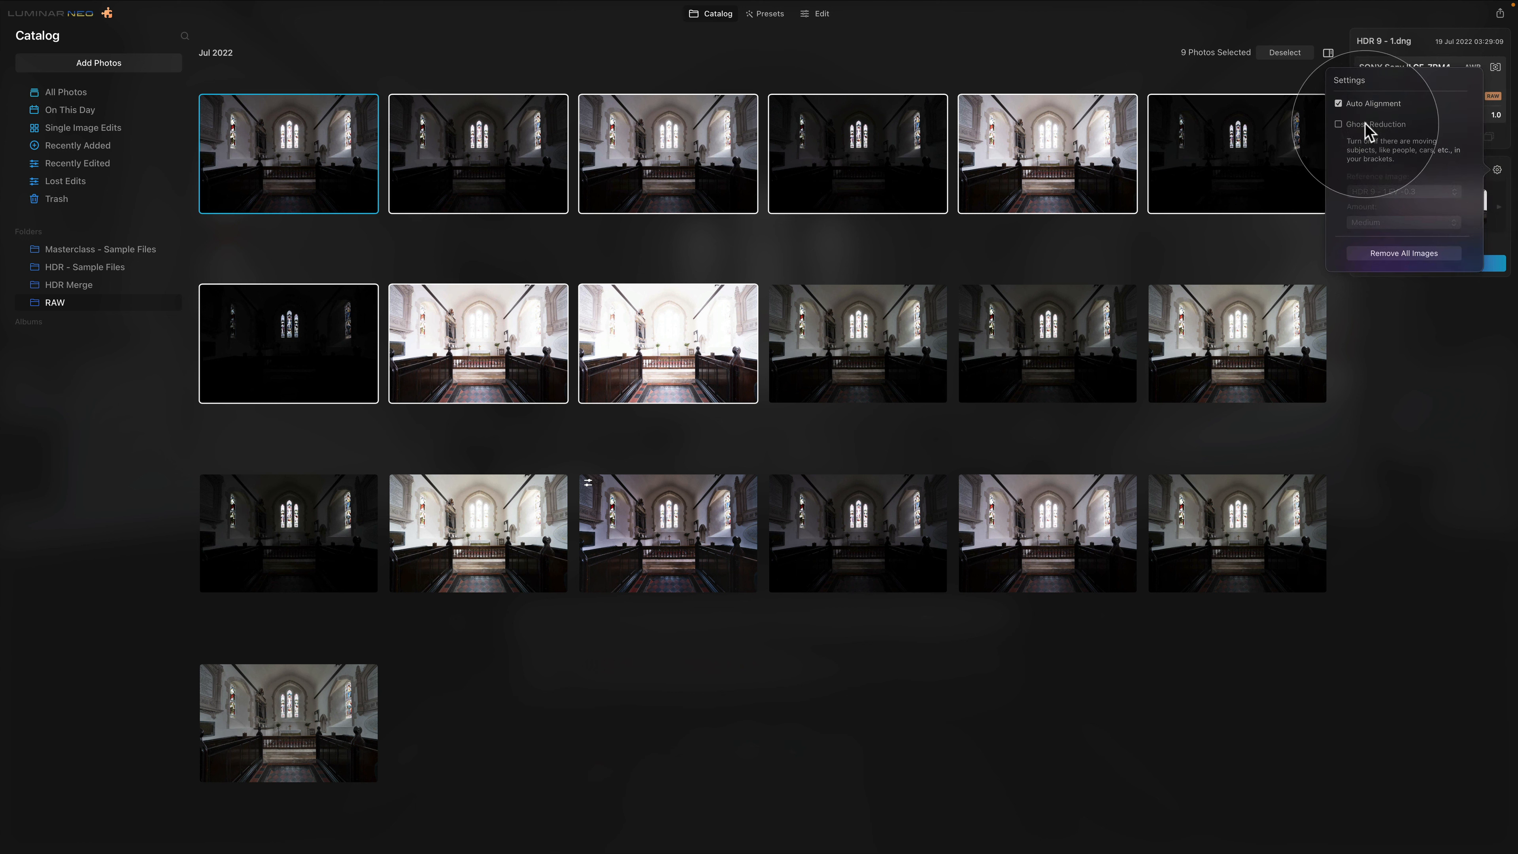
left_click(1365, 123)
left_click(1368, 127)
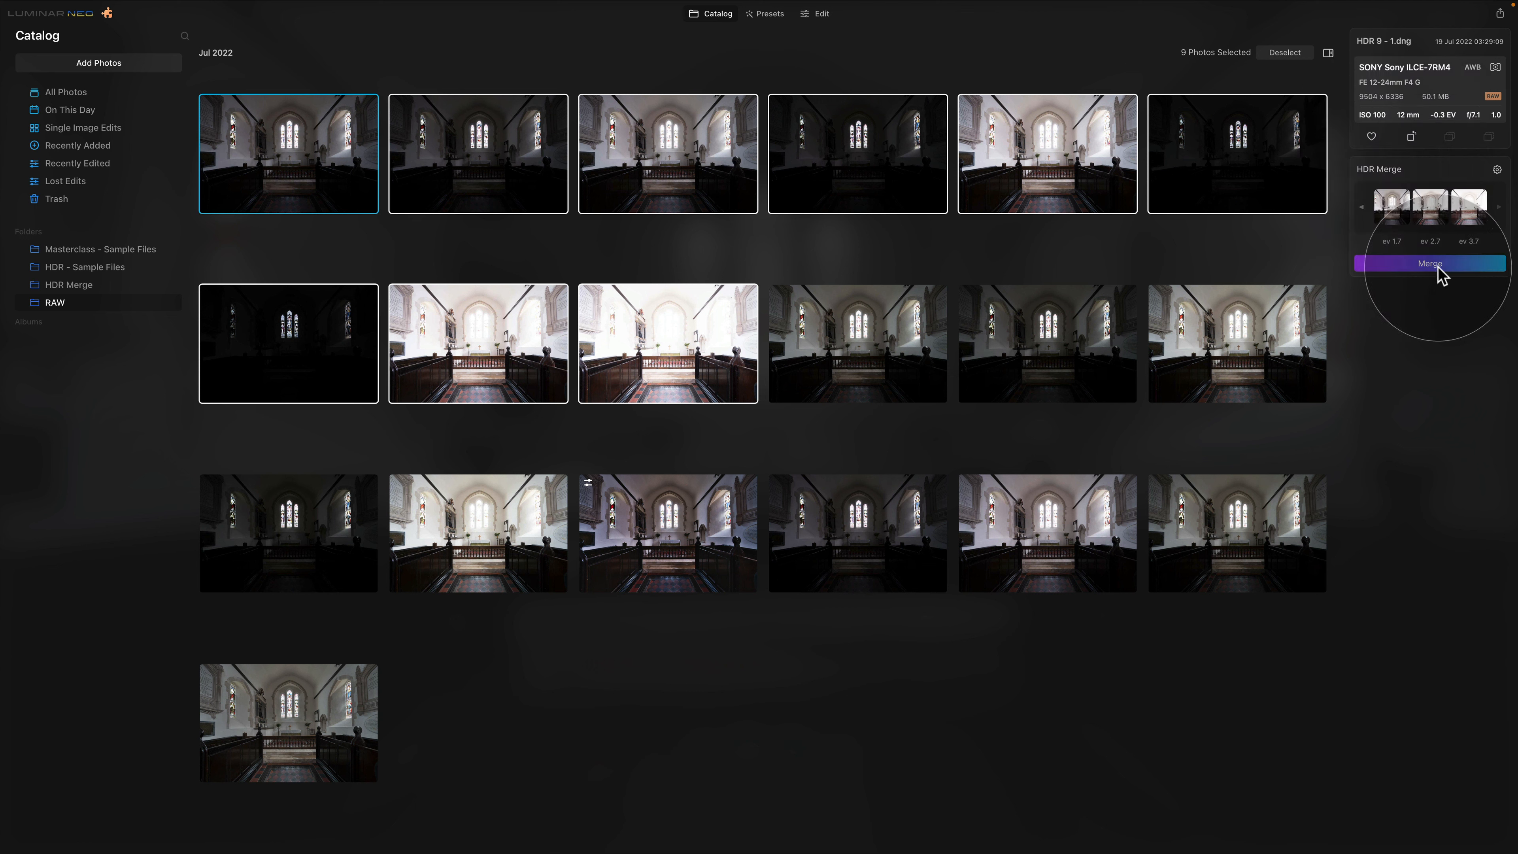
Merge the nine brackets, move the resulting church image into the RAW folder and open that folder.
left_click(1450, 261)
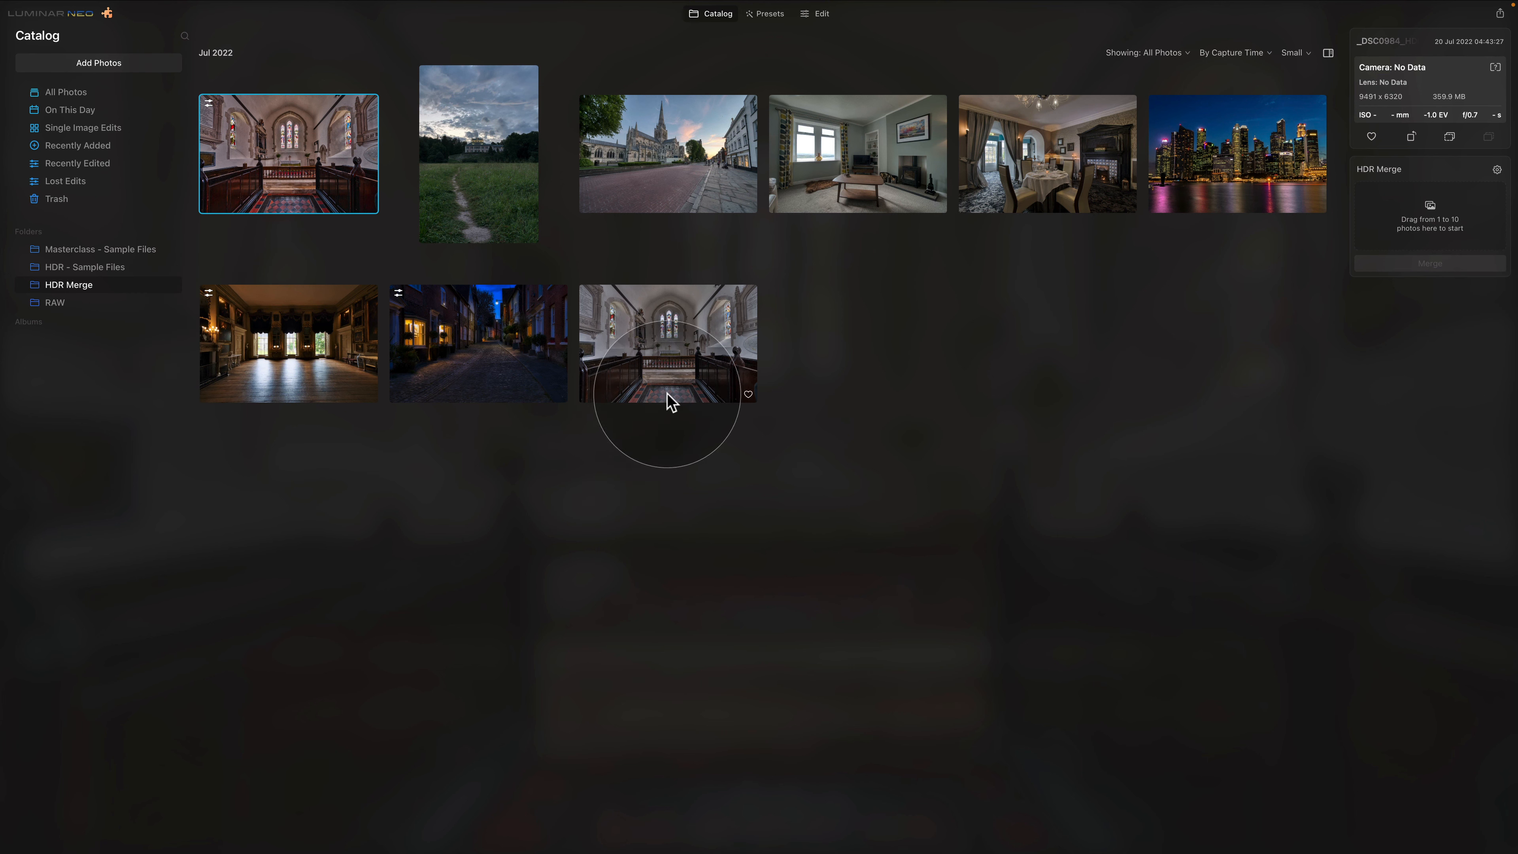
left_click_drag(658, 335, 130, 315)
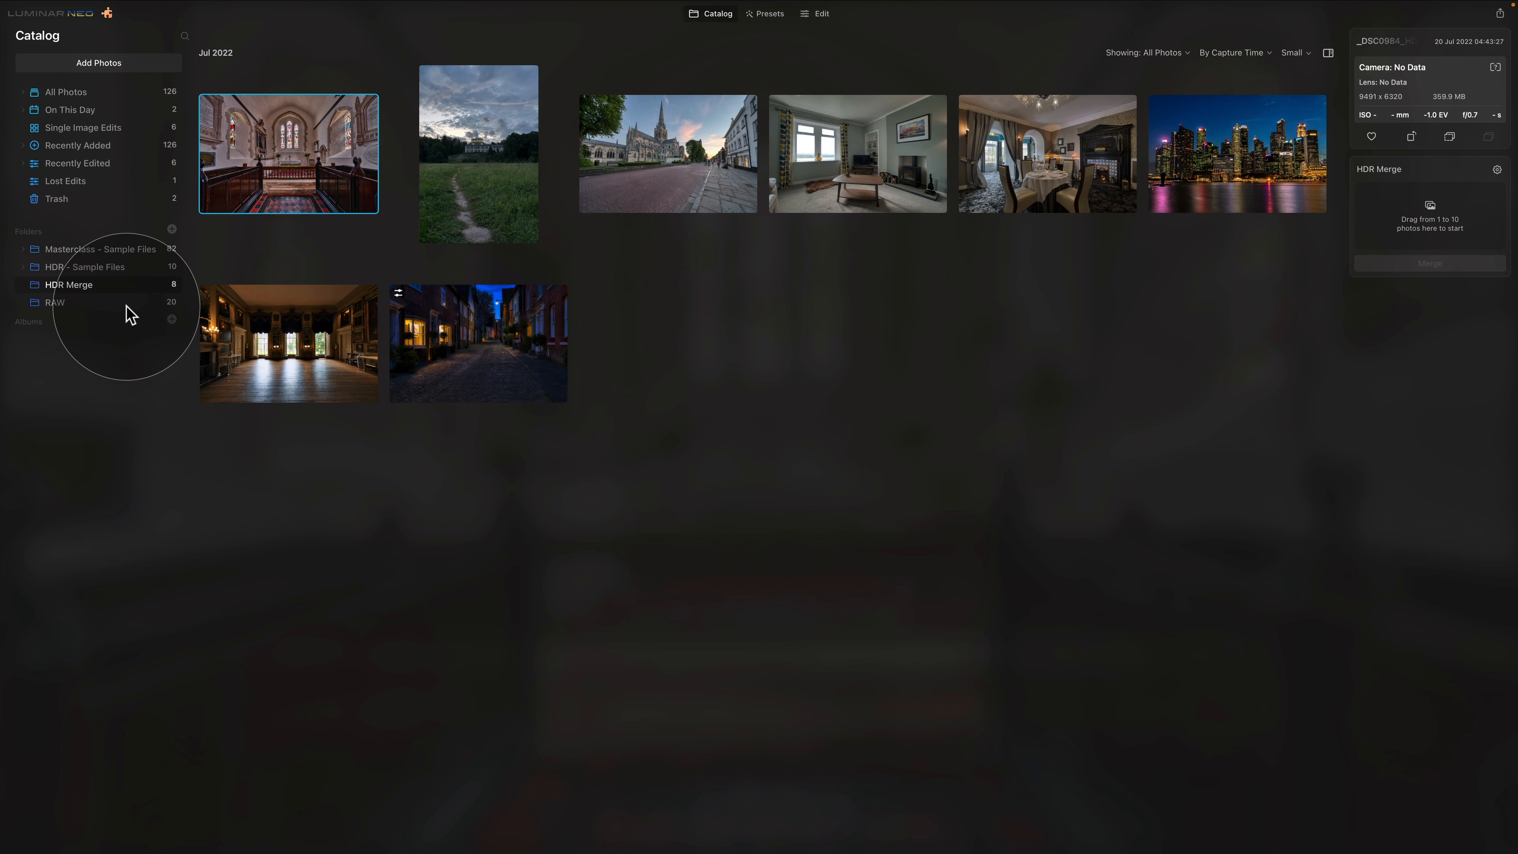
left_click(130, 310)
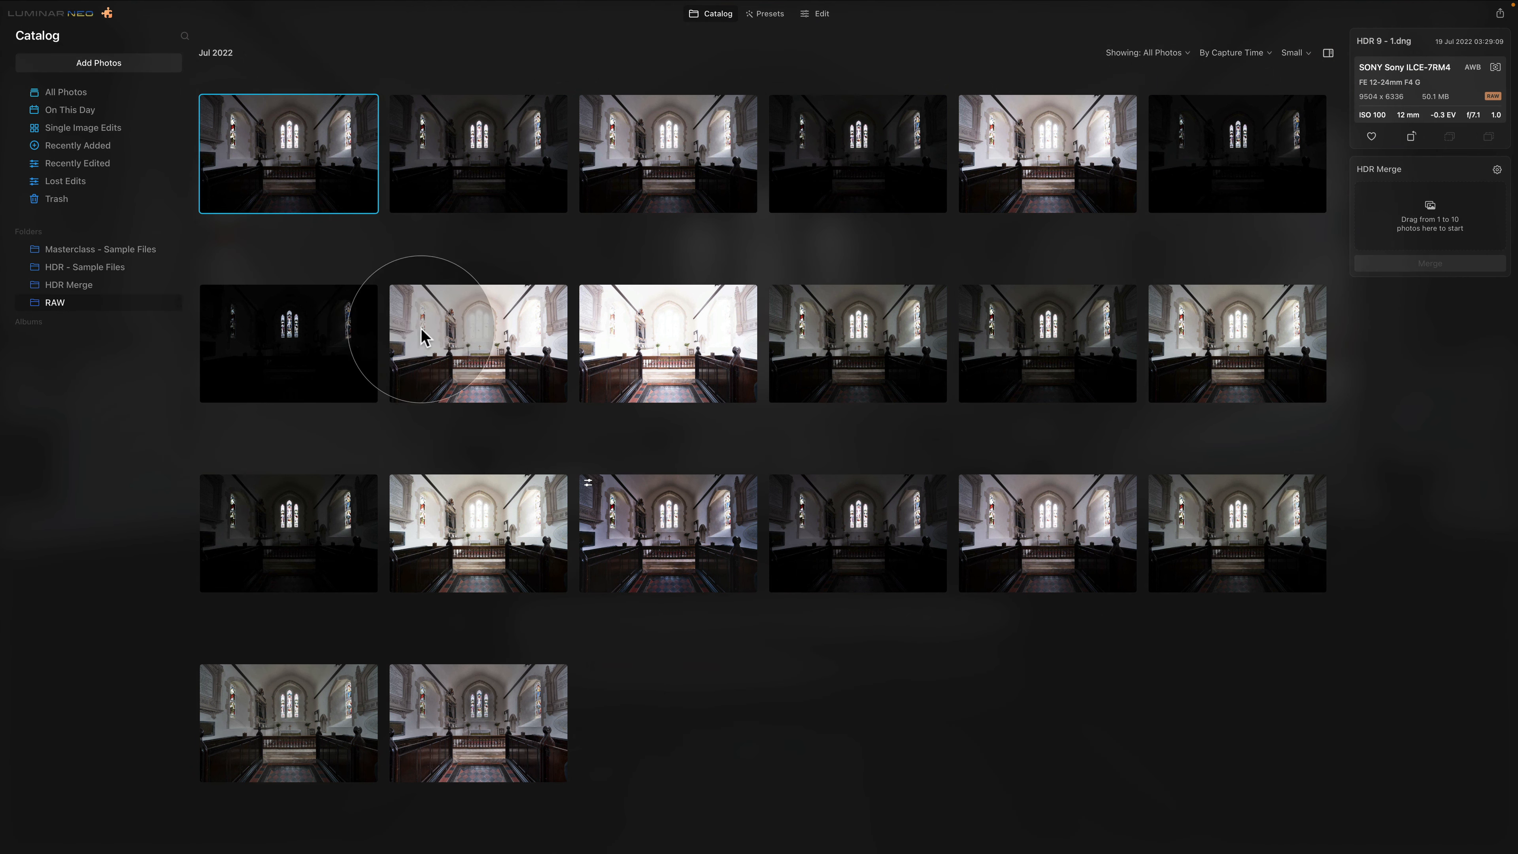
Add the three HDR 3 church bracket photos to HDR Merge and check the merge settings.
left_click(648, 538)
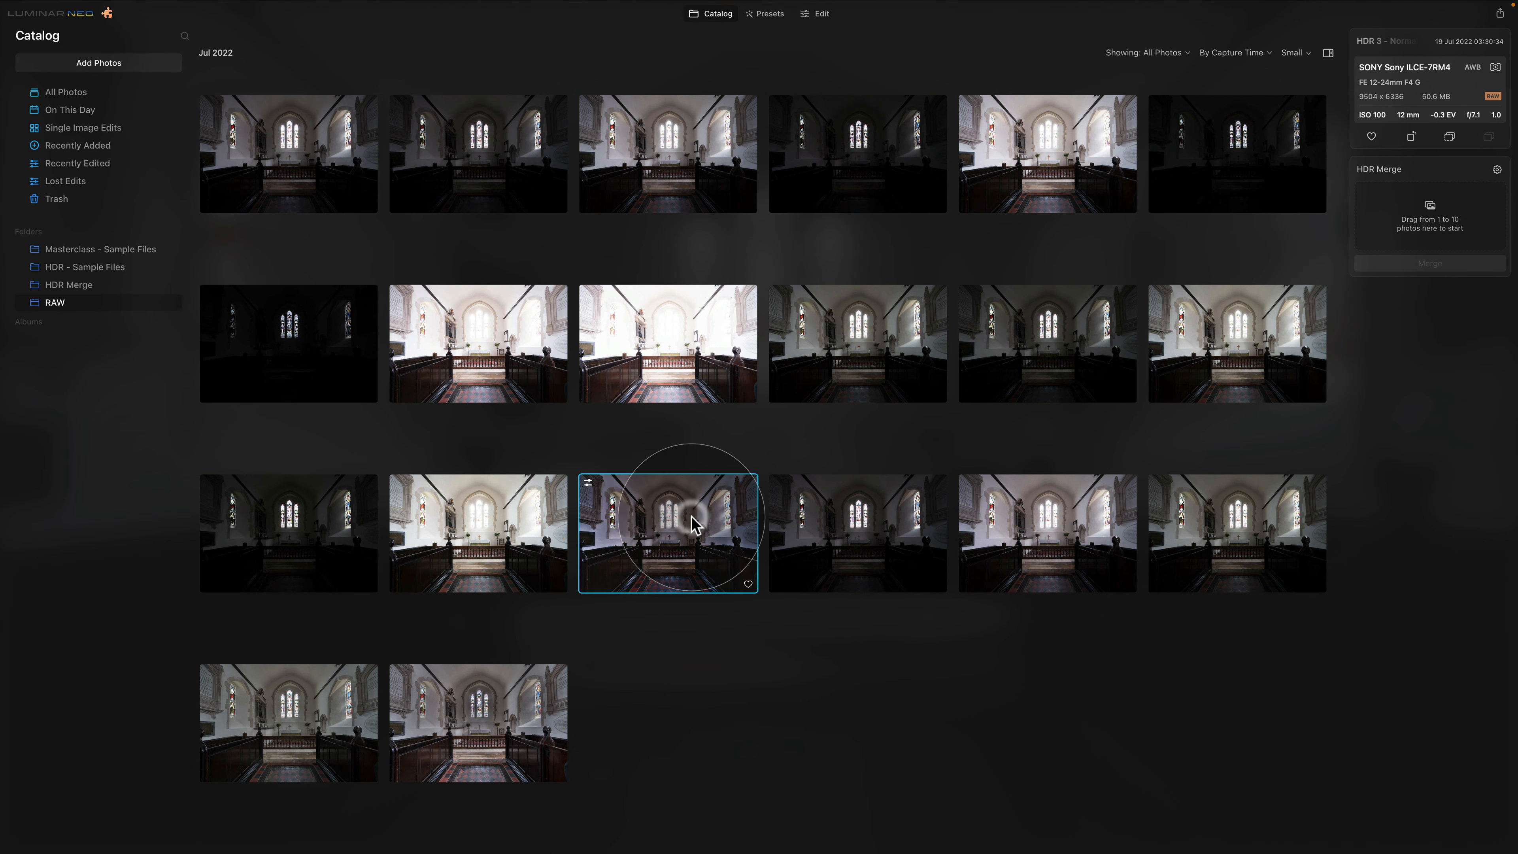
left_click(848, 526, "super")
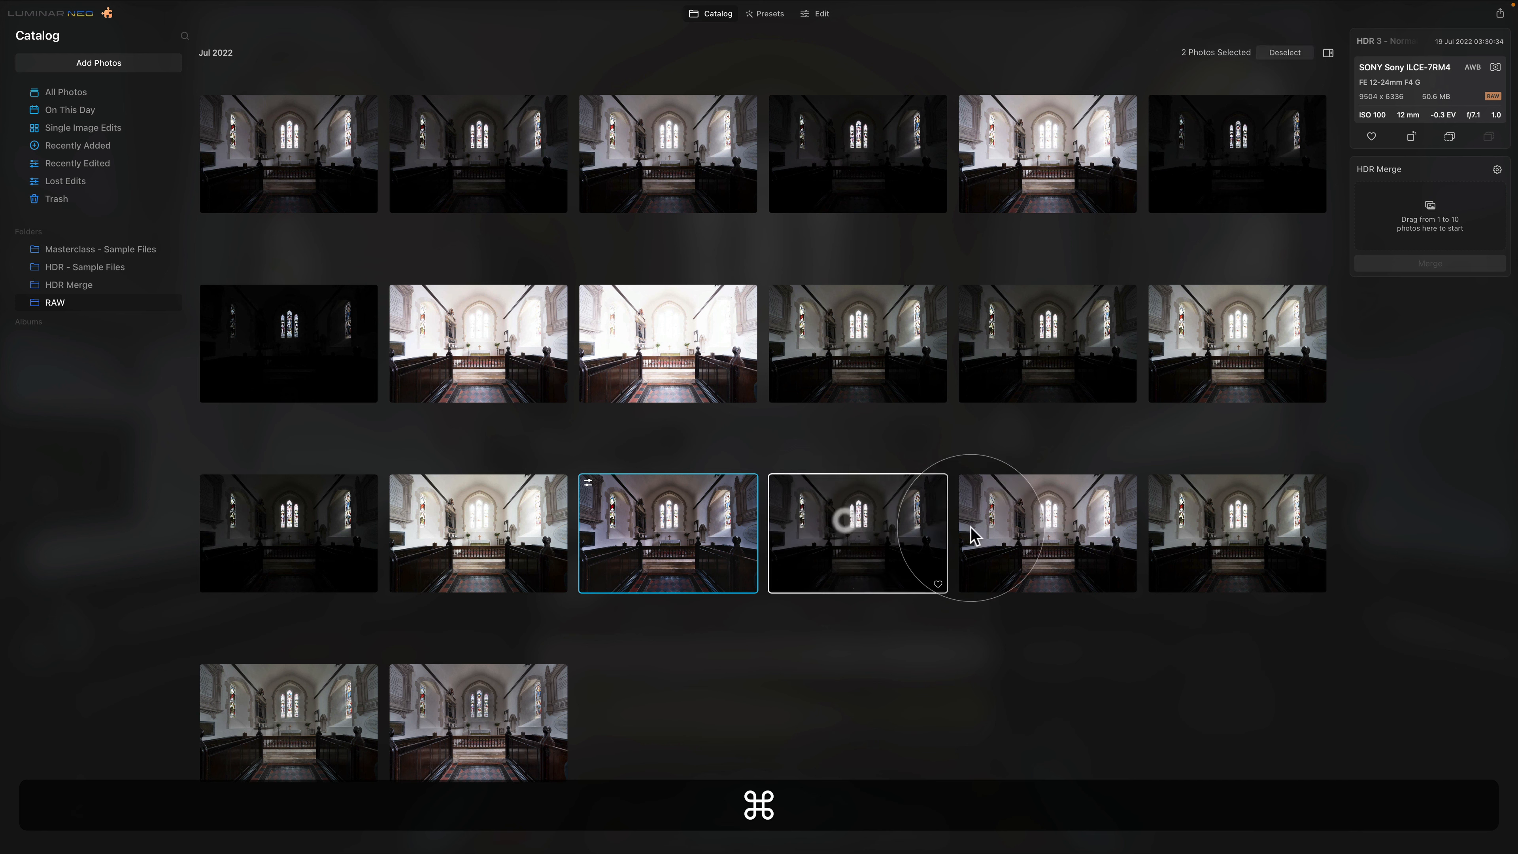
left_click(1043, 526, "super")
left_click_drag(1048, 517, 1401, 222)
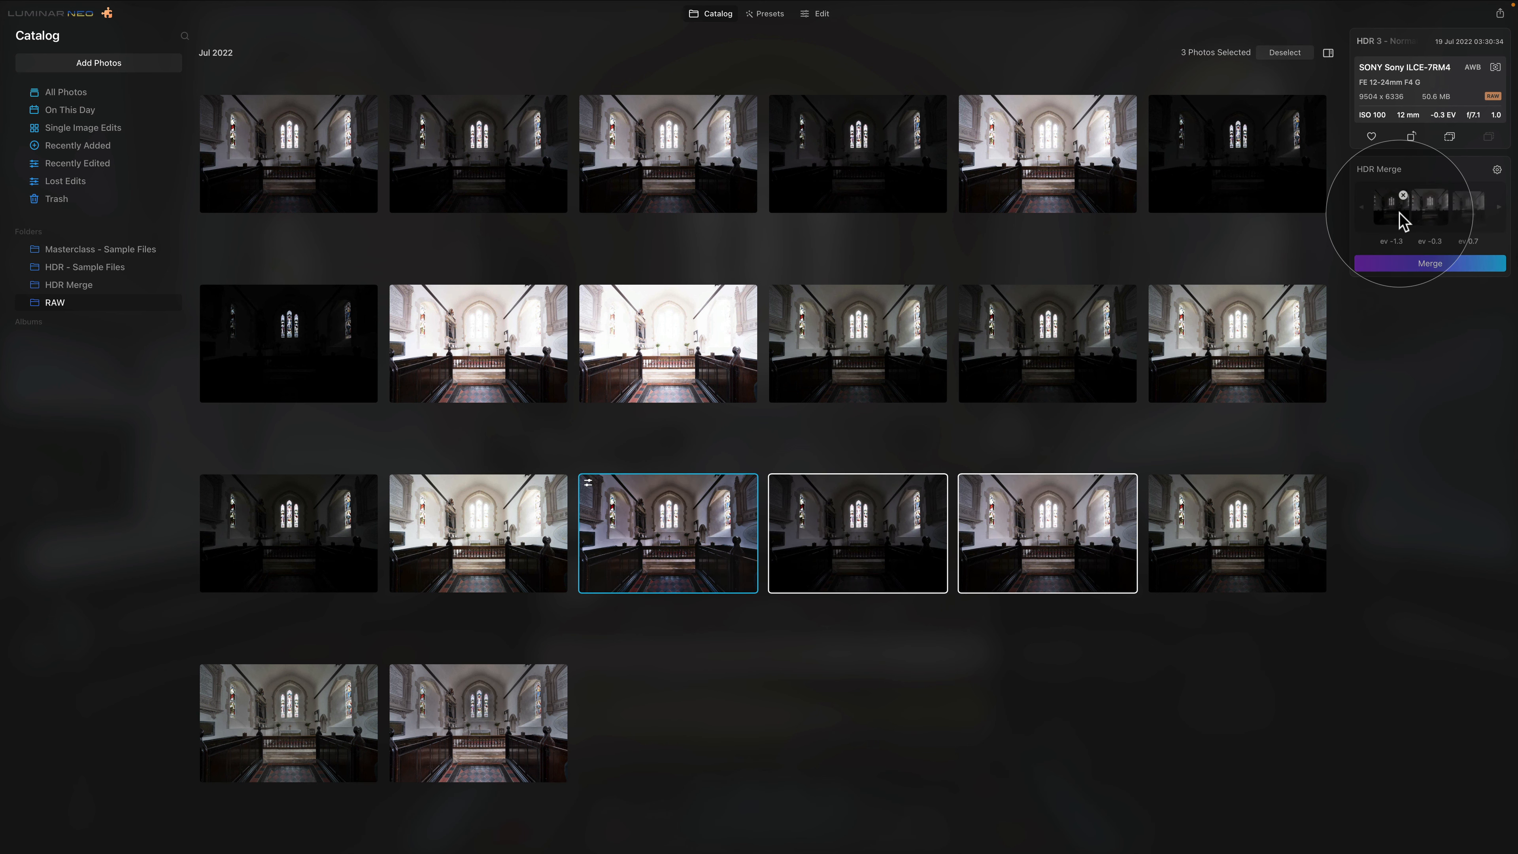
left_click(1497, 171)
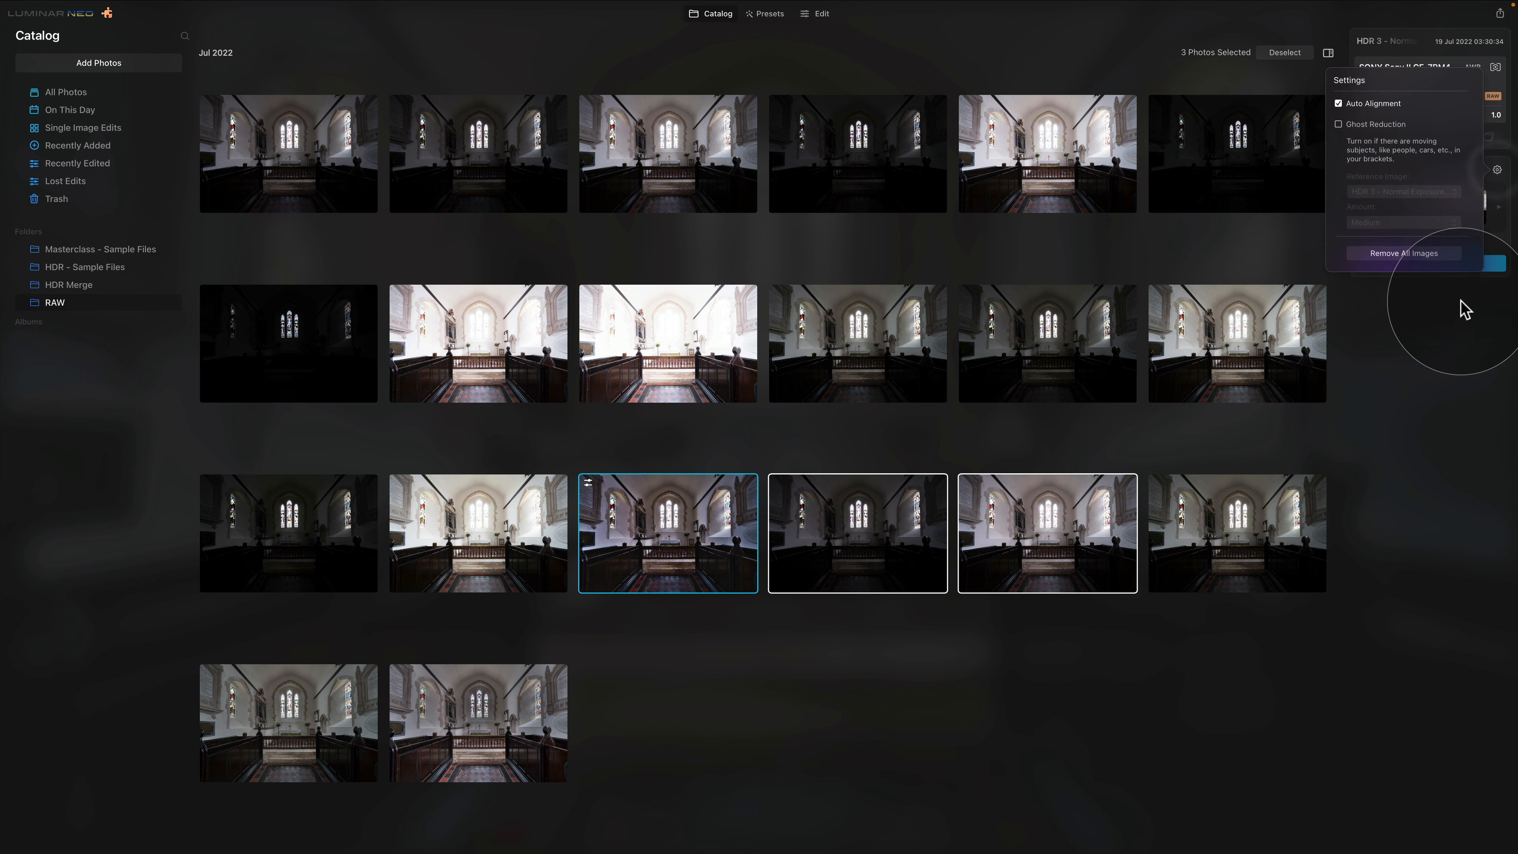
left_click(1466, 345)
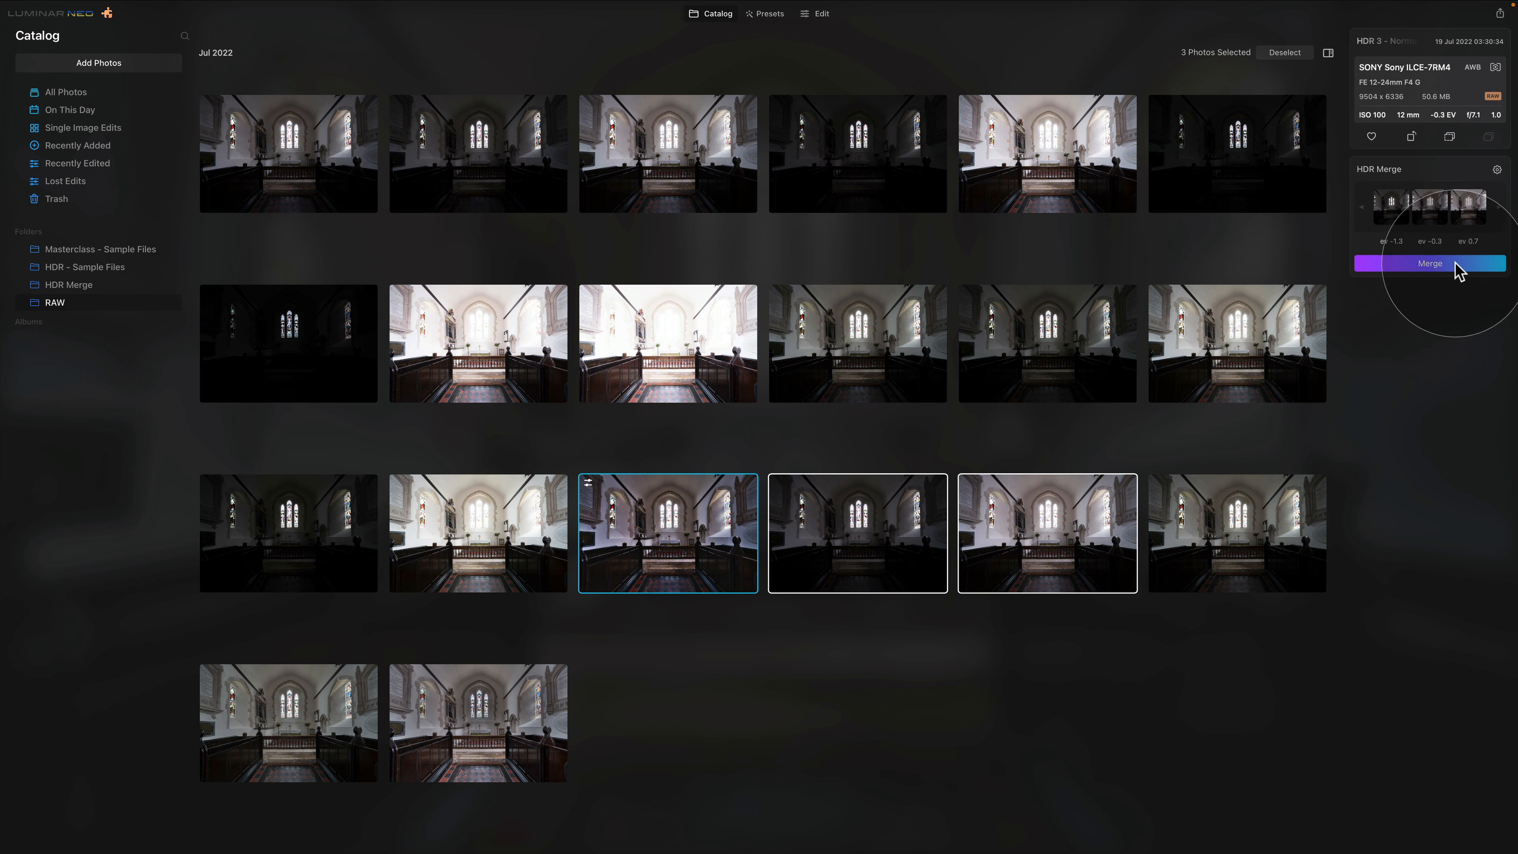
Merge the three brackets, move the resulting church image into the RAW folder and open that folder.
left_click(1456, 266)
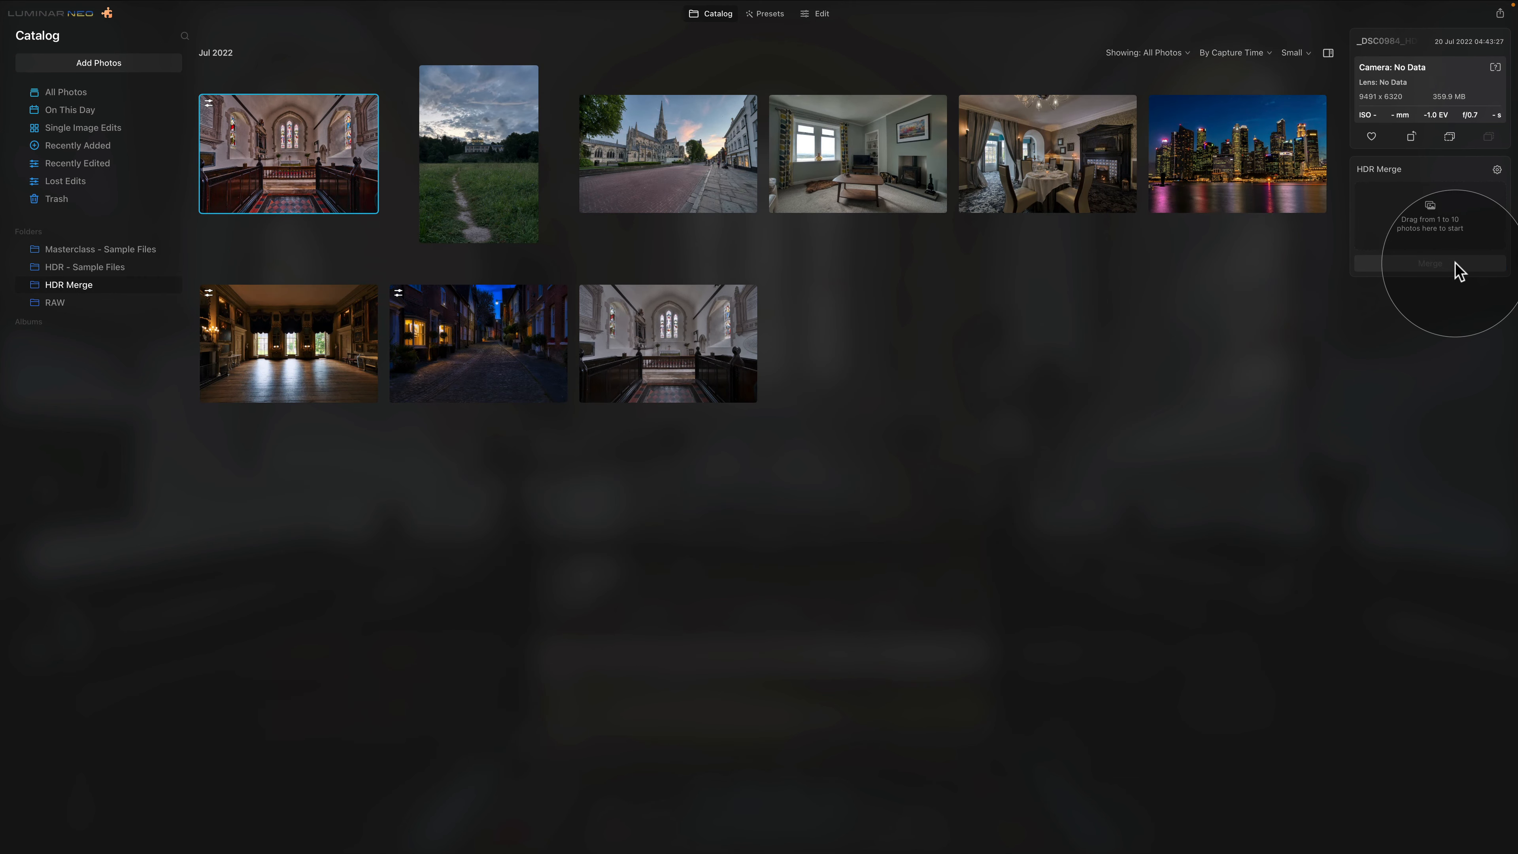
left_click_drag(667, 311, 115, 306)
left_click(112, 302)
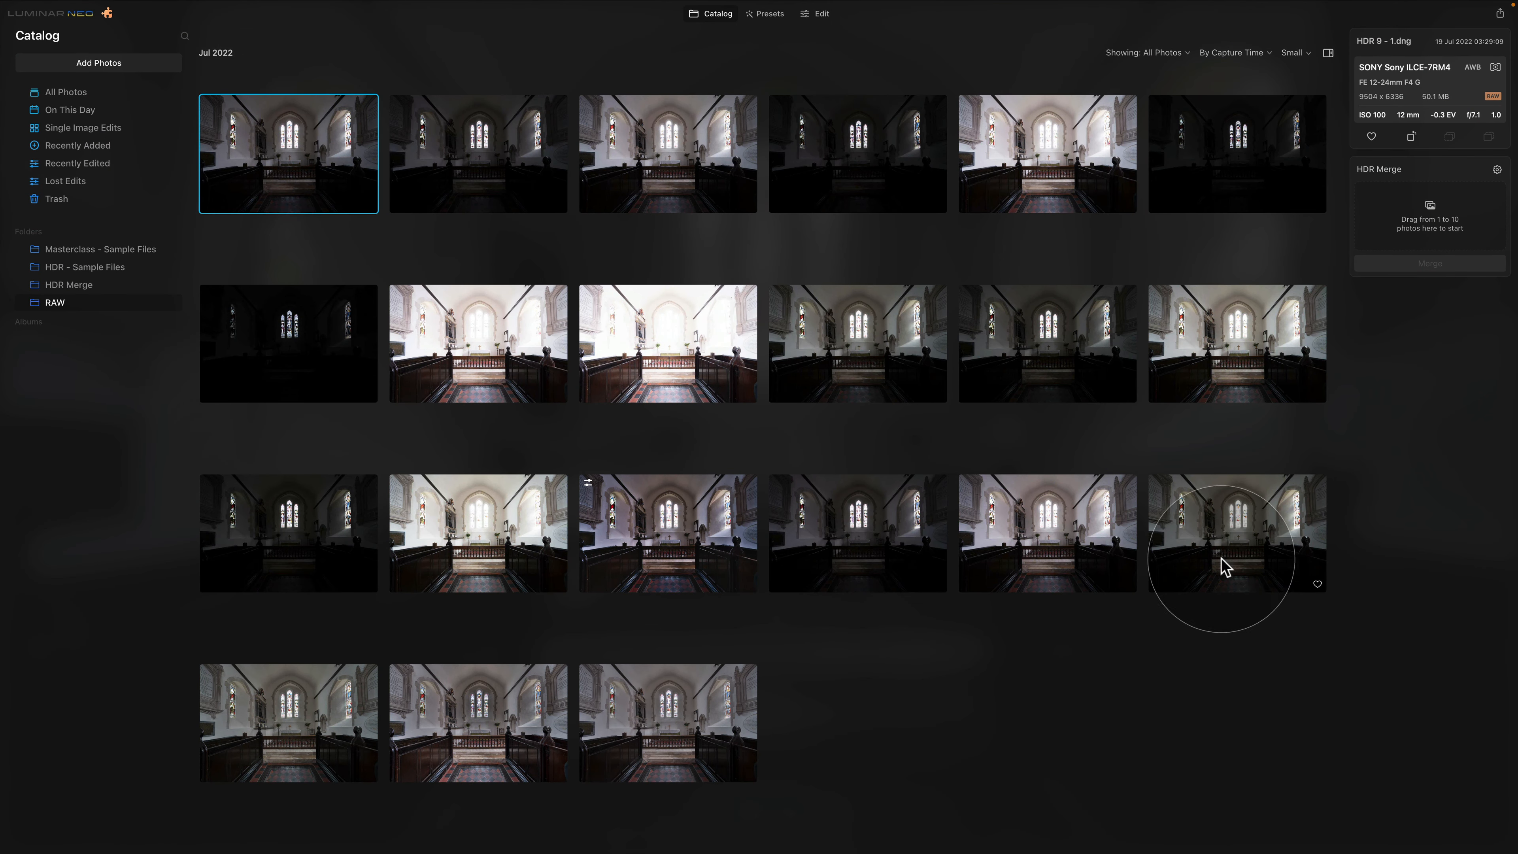
Merge the single church exposure following the HDR 3 brackets as an HDR and move the result into the RAW folder.
left_click_drag(1240, 515, 1374, 230)
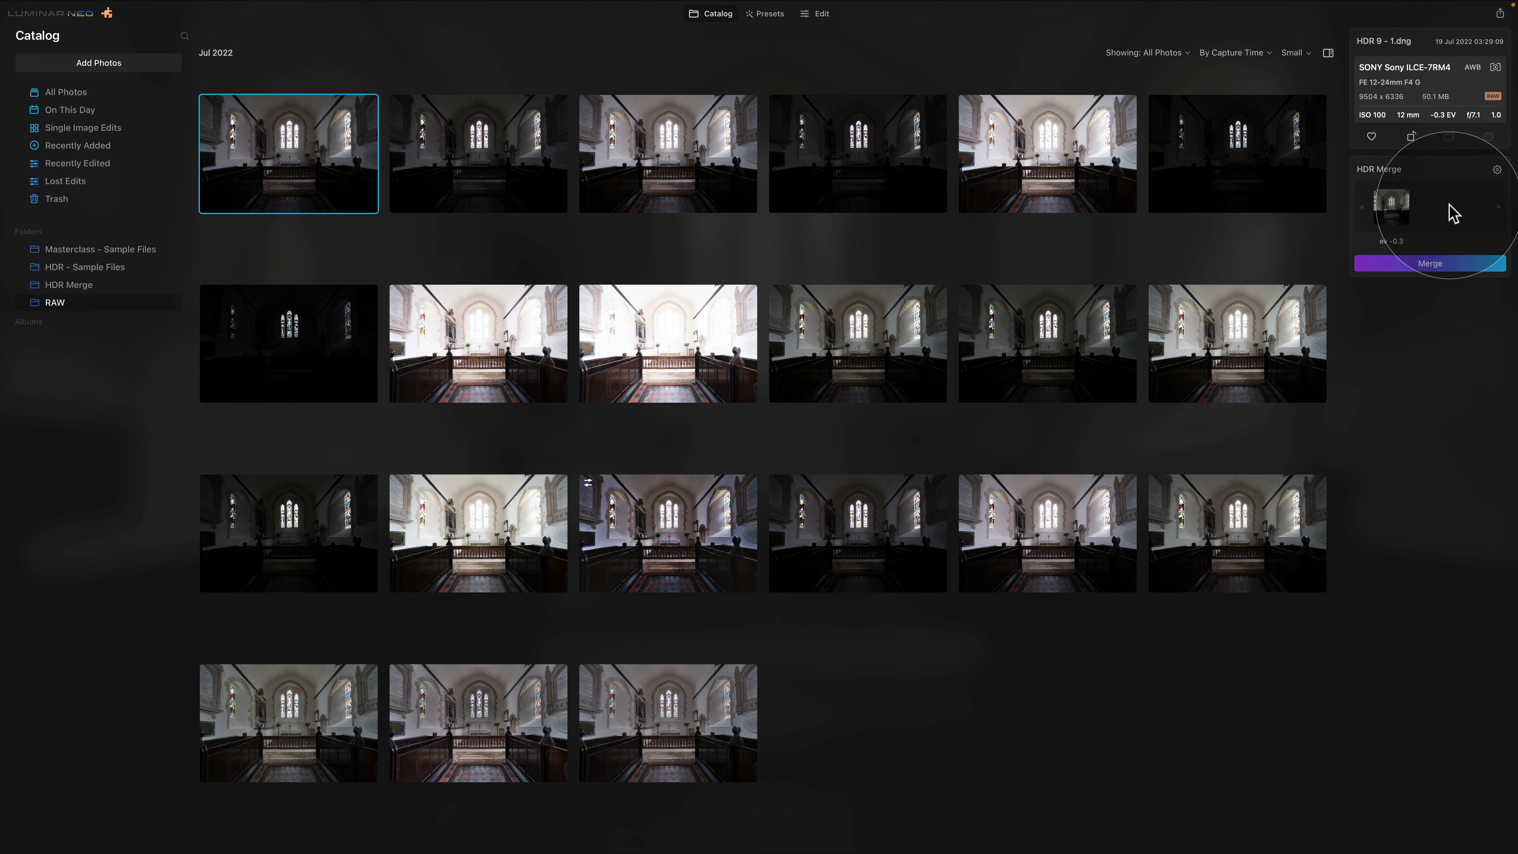
left_click(1464, 275)
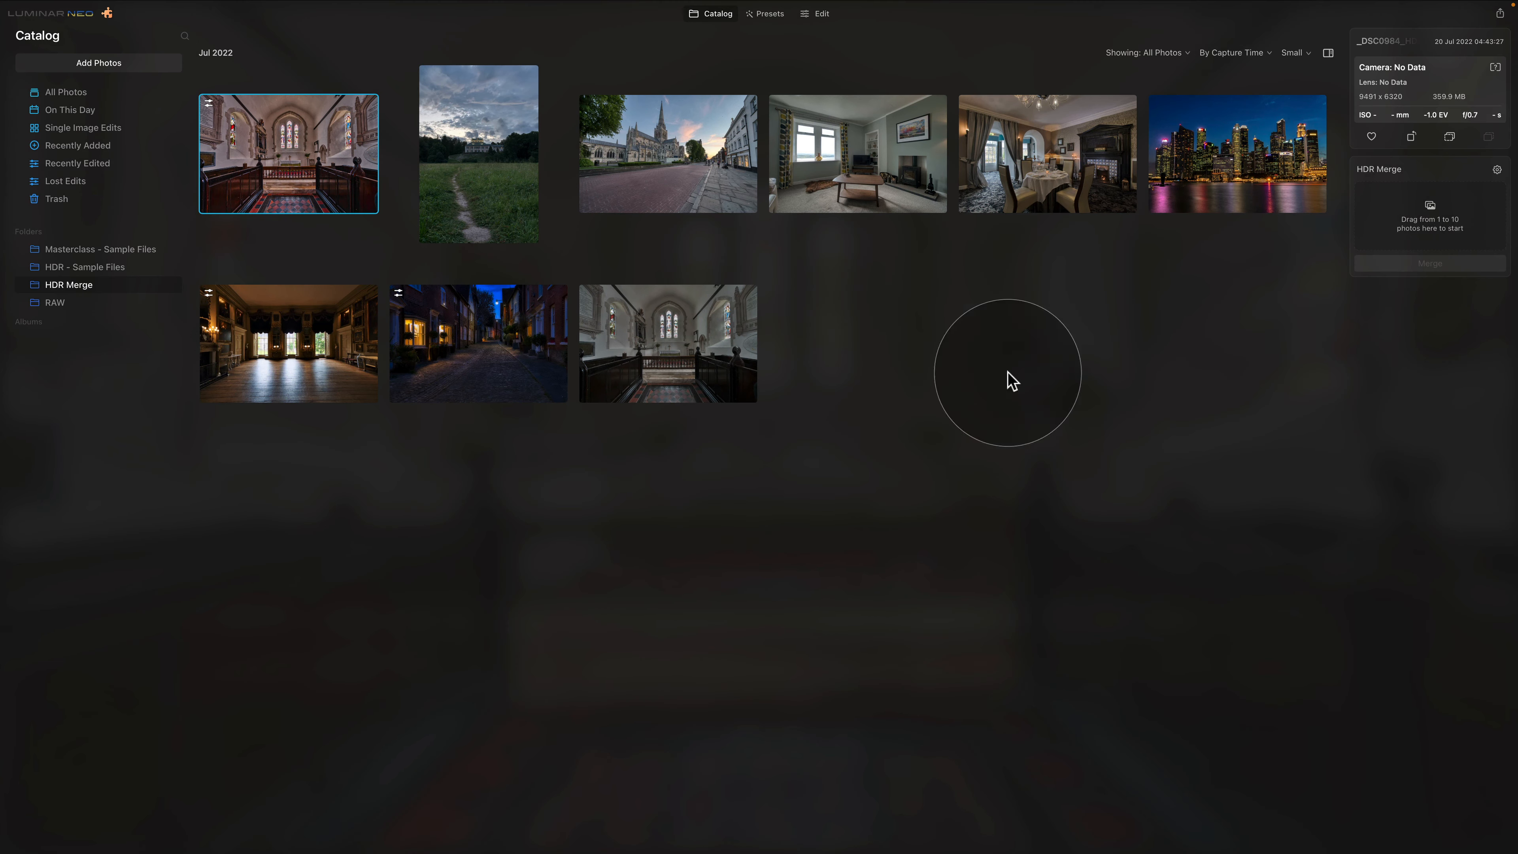
left_click_drag(674, 335, 113, 303)
left_click(116, 308)
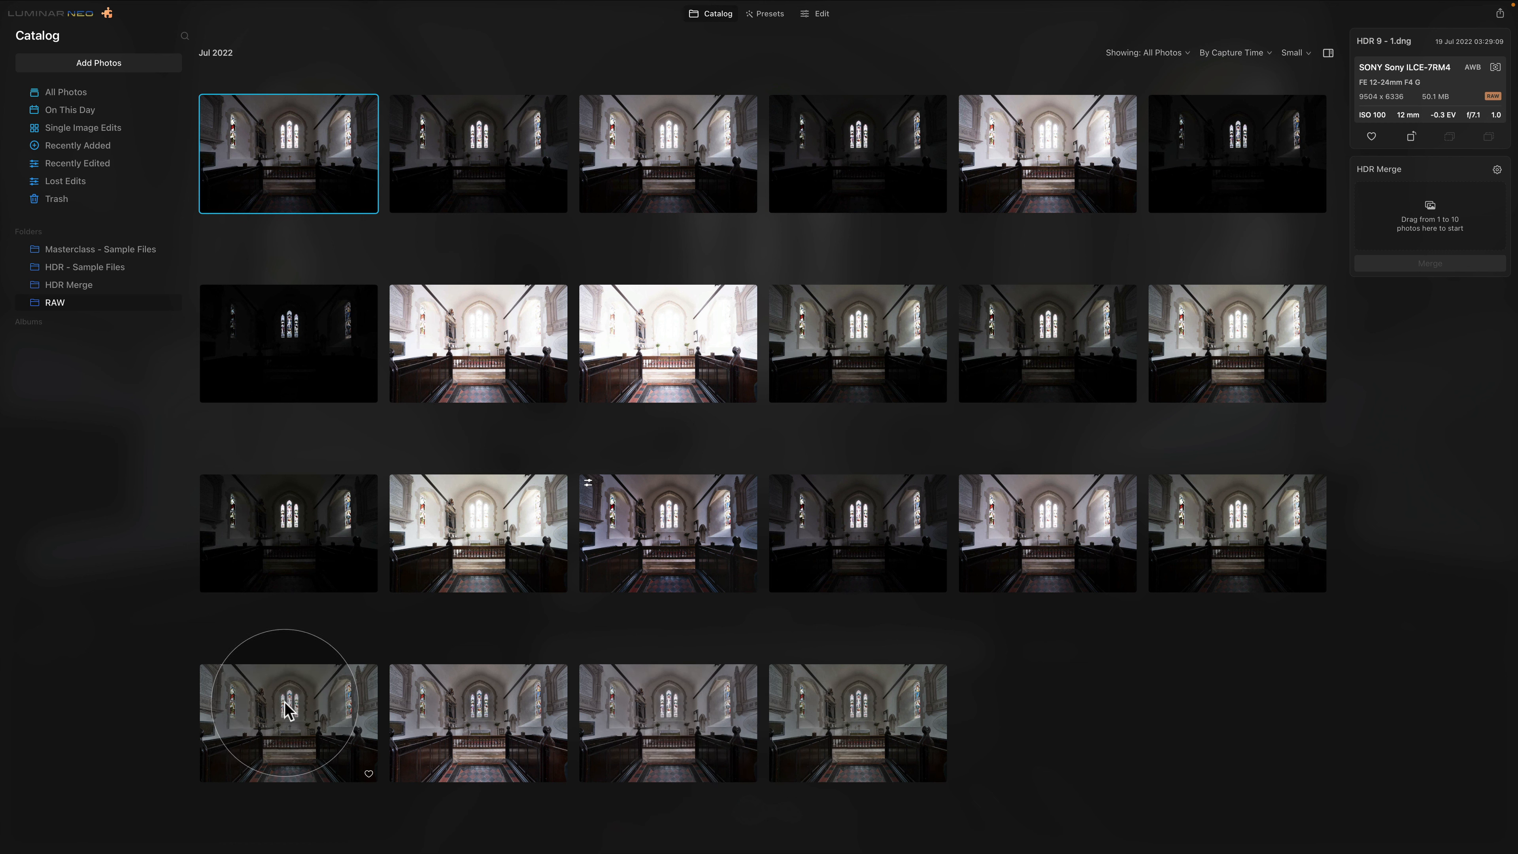
Compare the four merged church images in the RAW folder one by one and select the five-bracket merge.
left_click(285, 726)
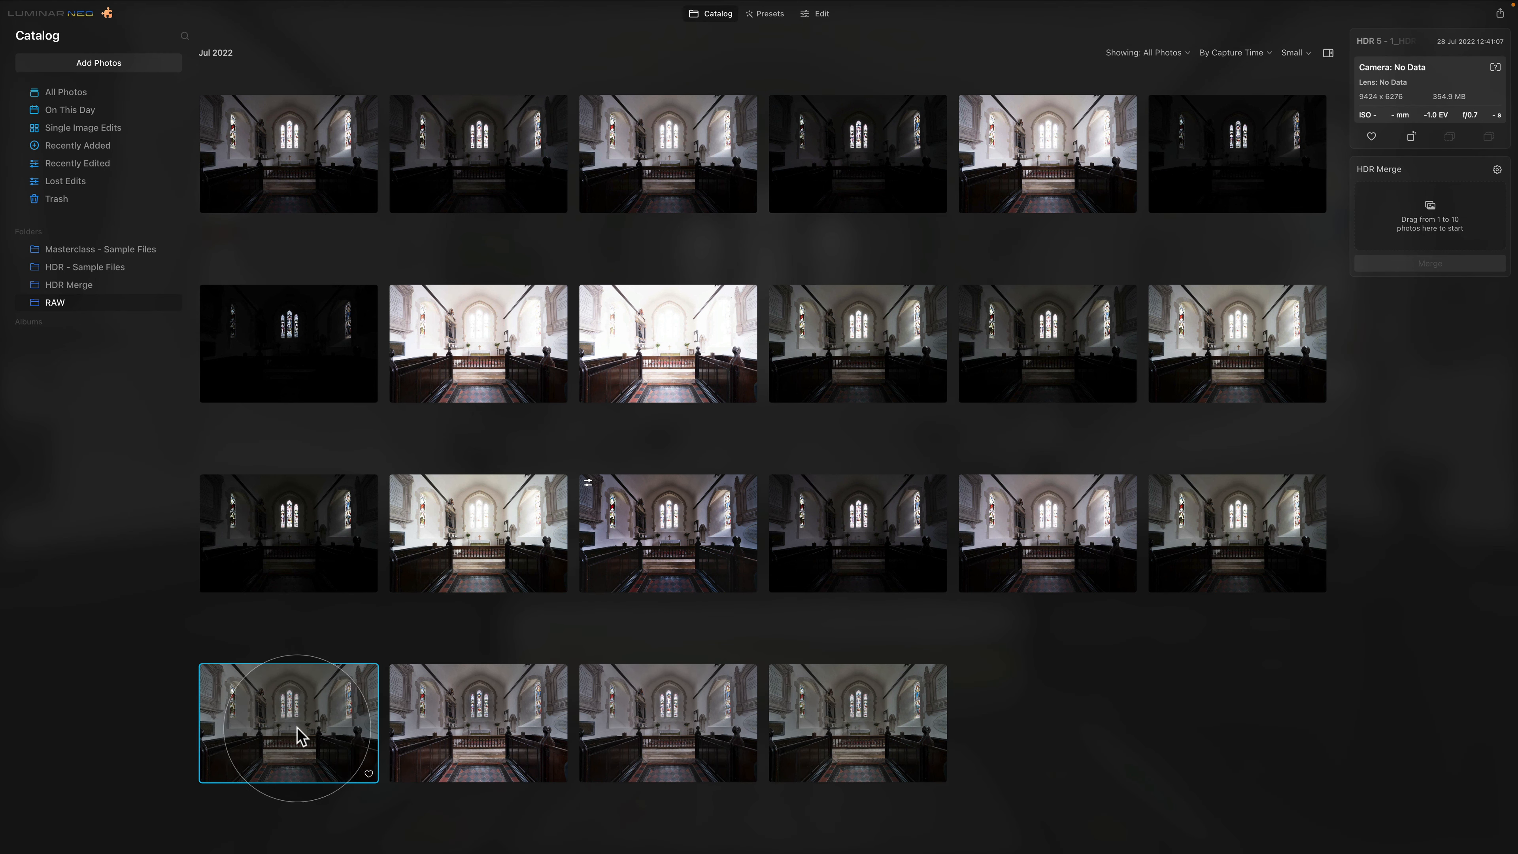
left_click(507, 737)
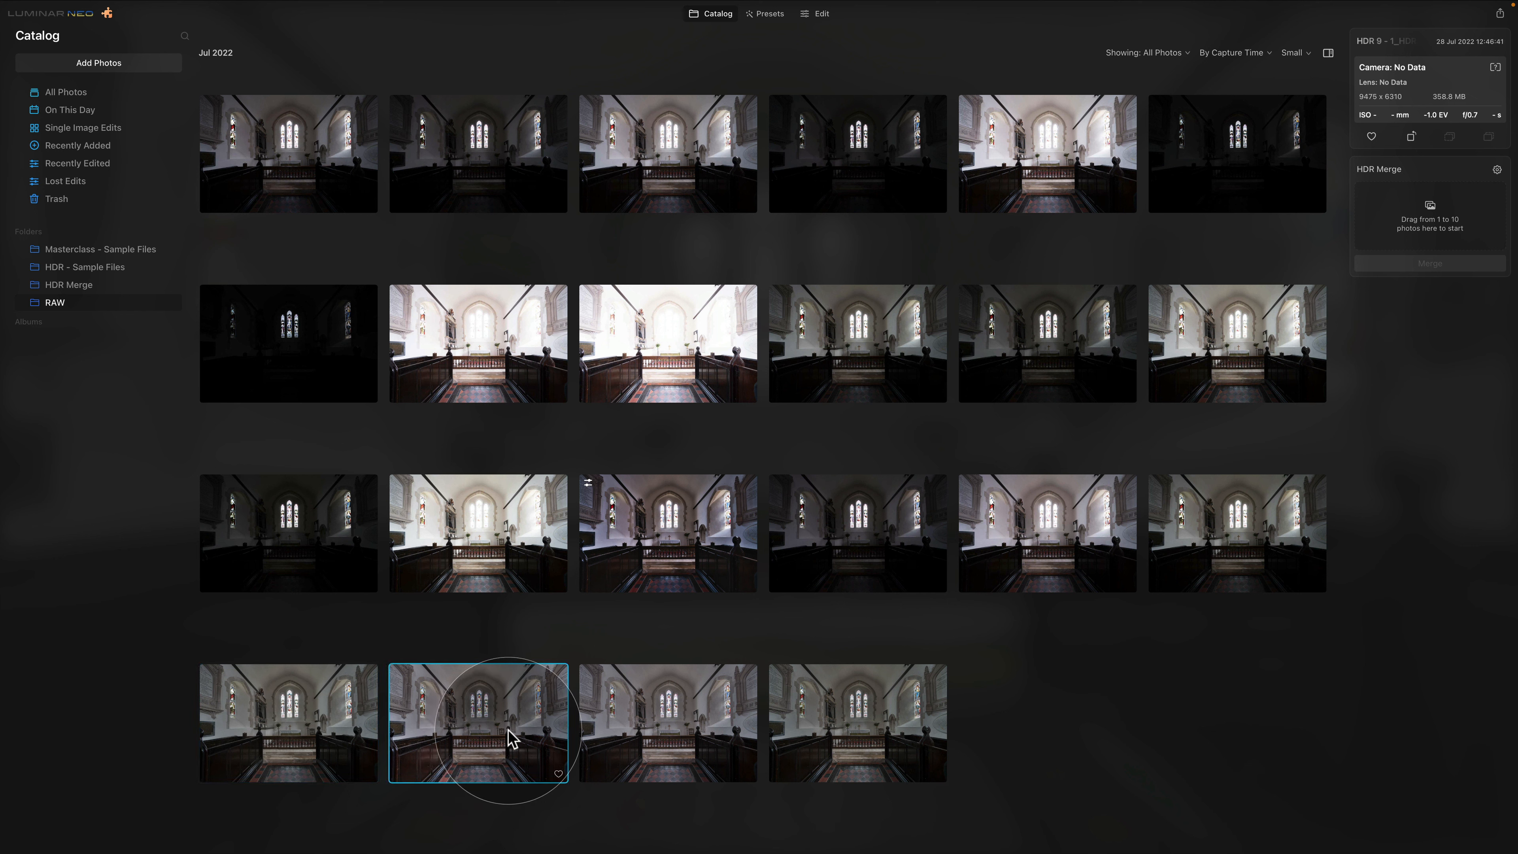
left_click(687, 727)
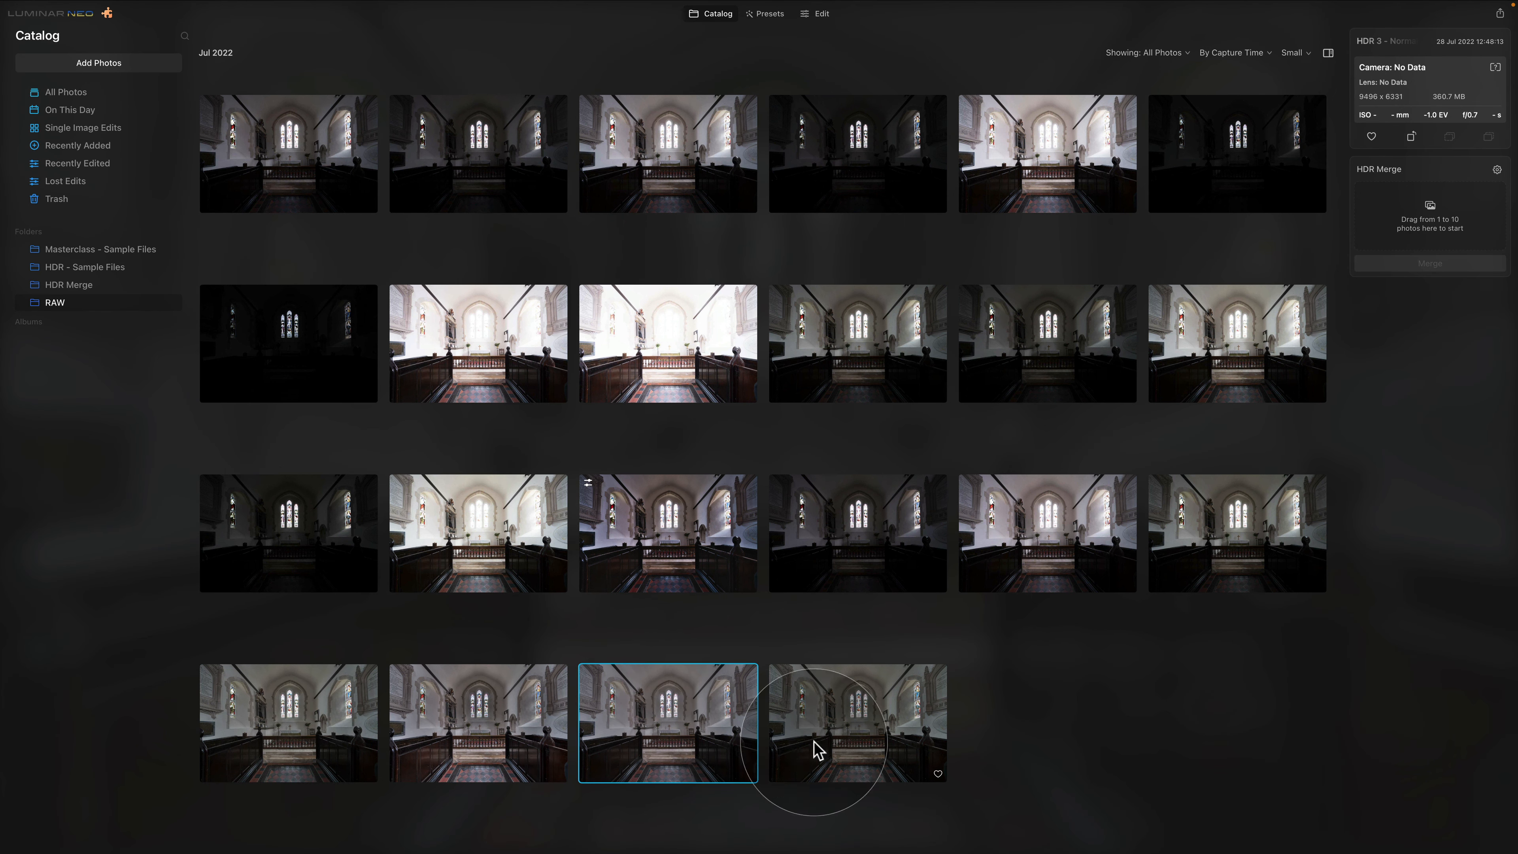
left_click(860, 729)
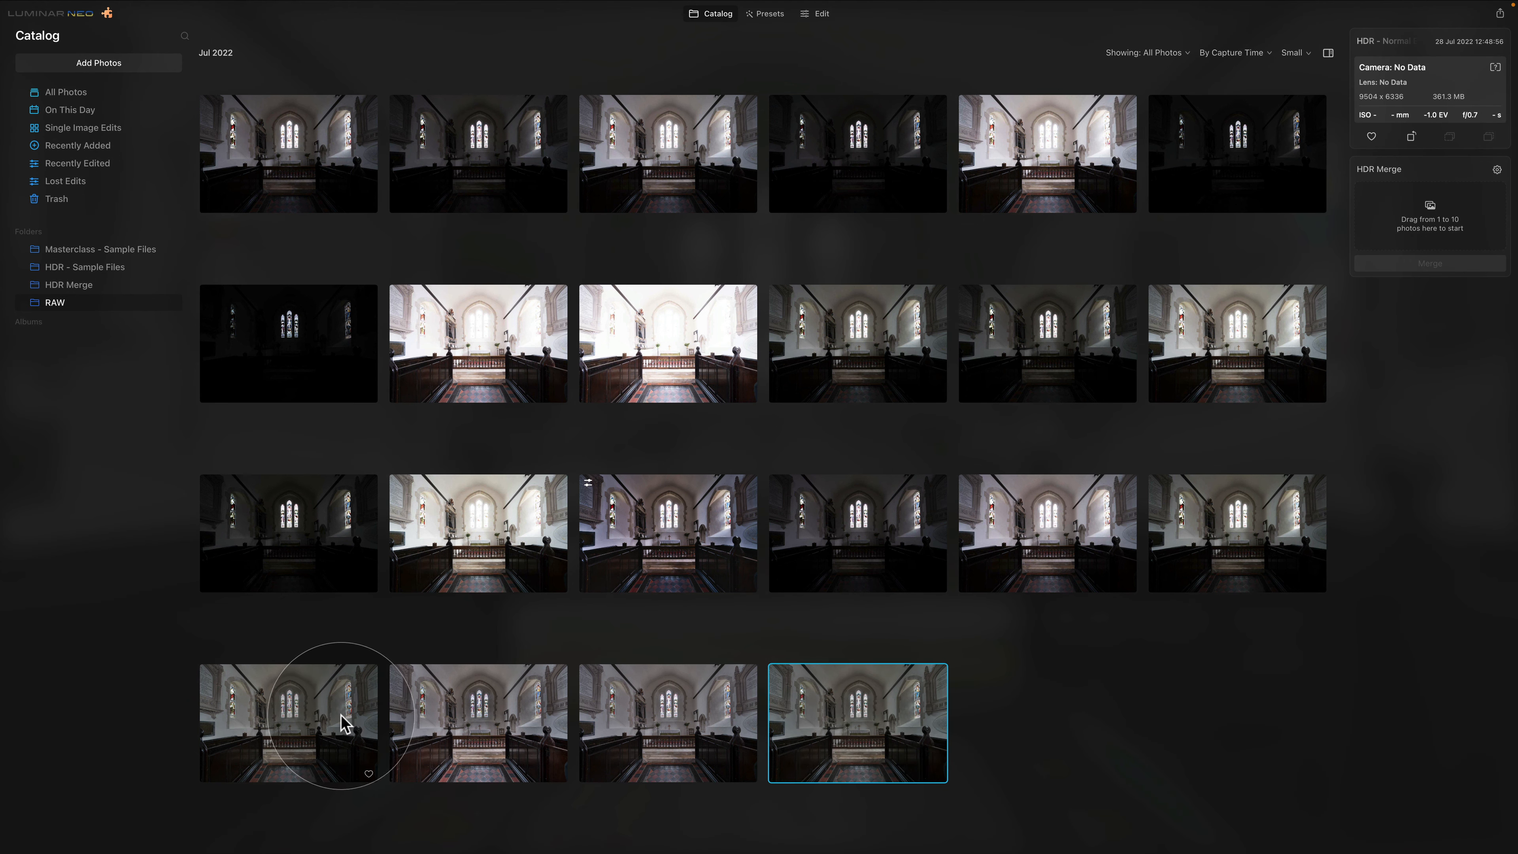
left_click(308, 717)
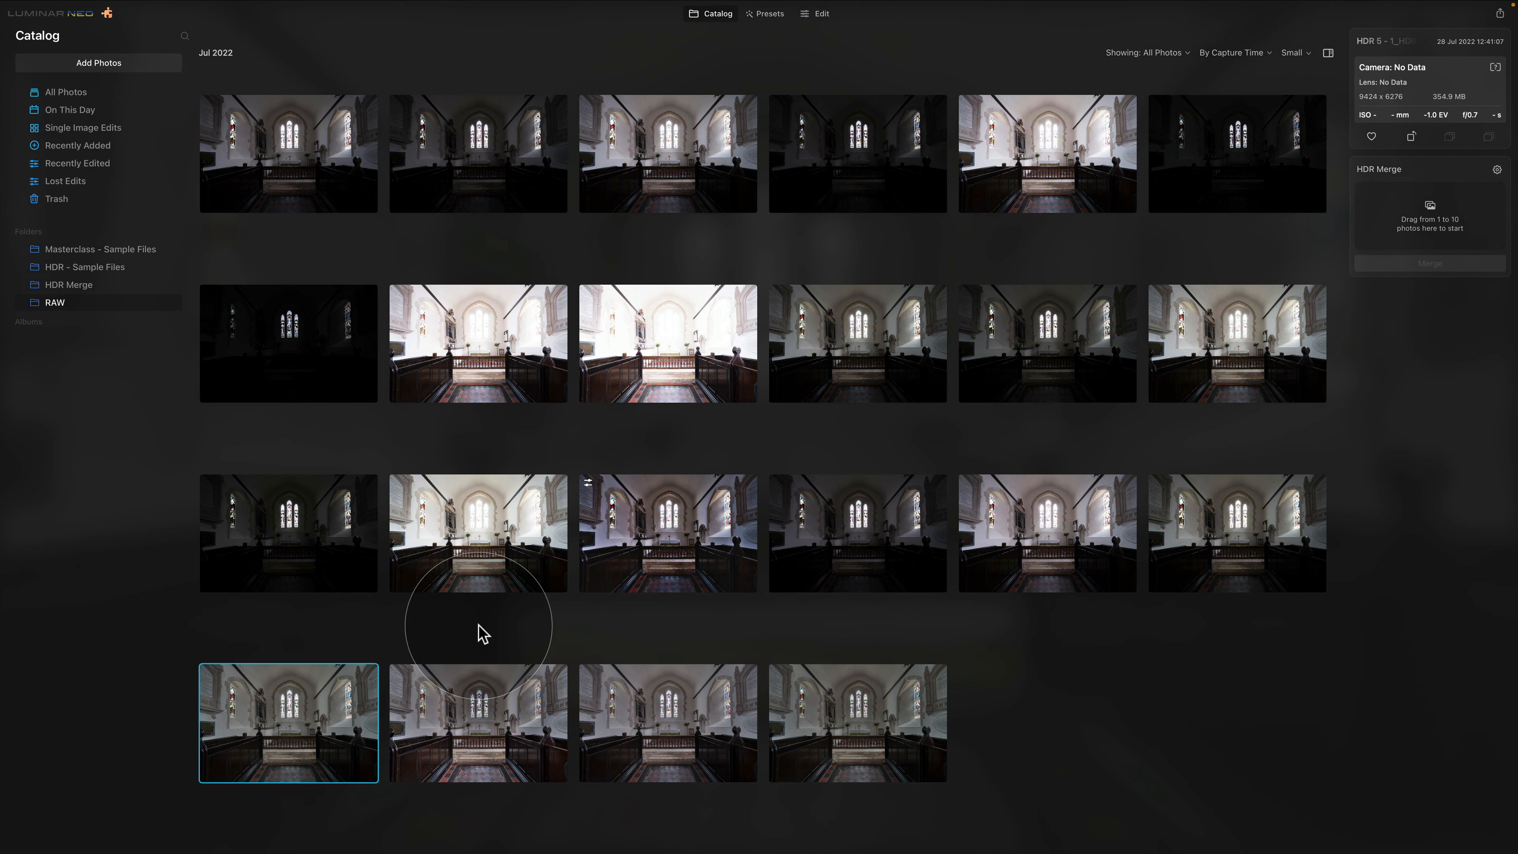
left_click(287, 703)
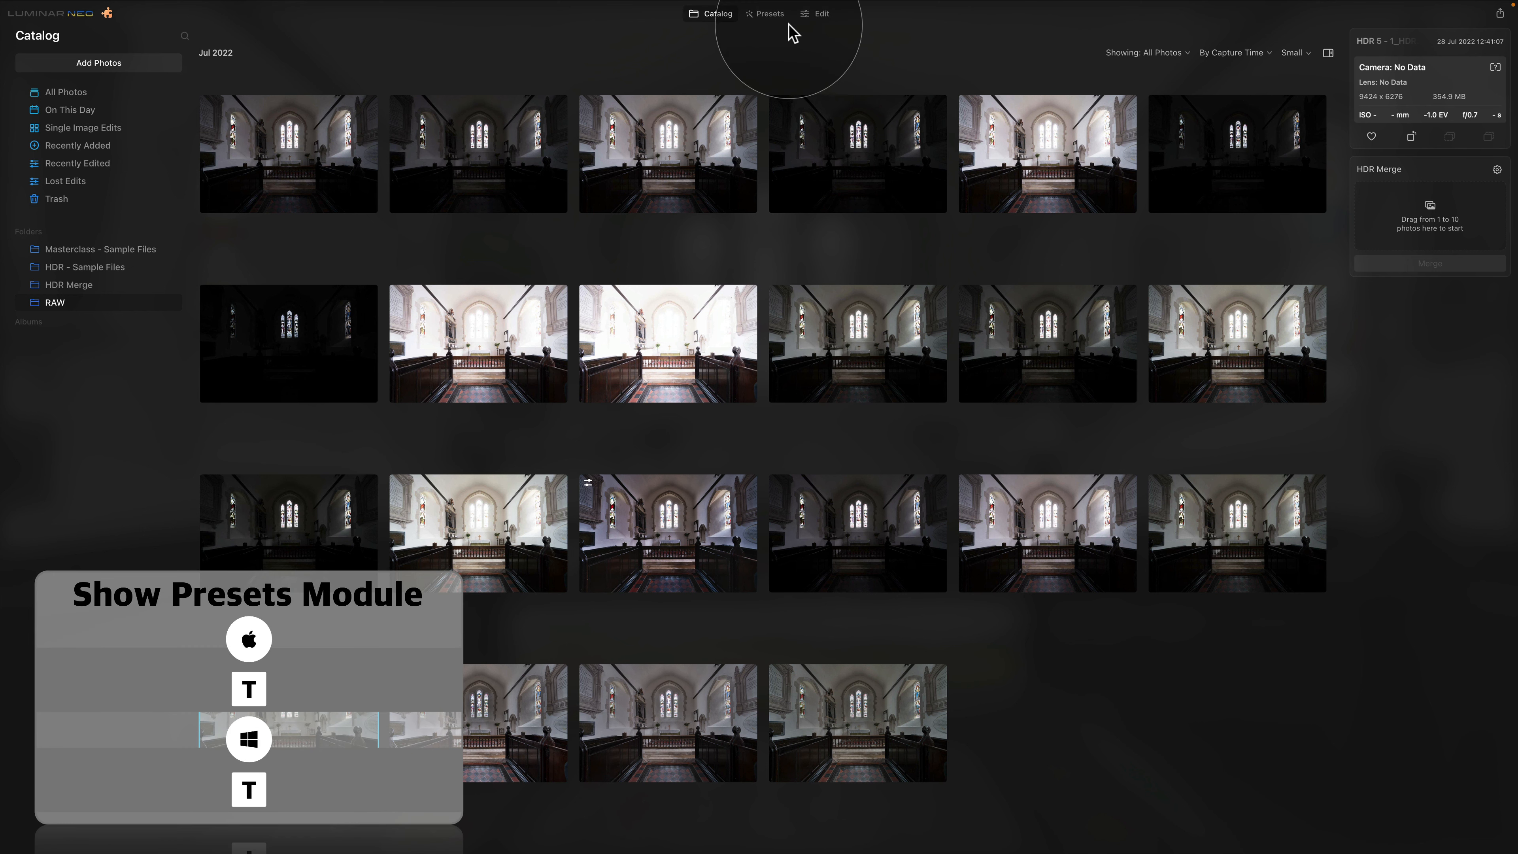
Try the CP-HDR (L) - 01, 02 and 03 presets on the five-bracket merge and compare the last one with the unedited image.
left_click(766, 16)
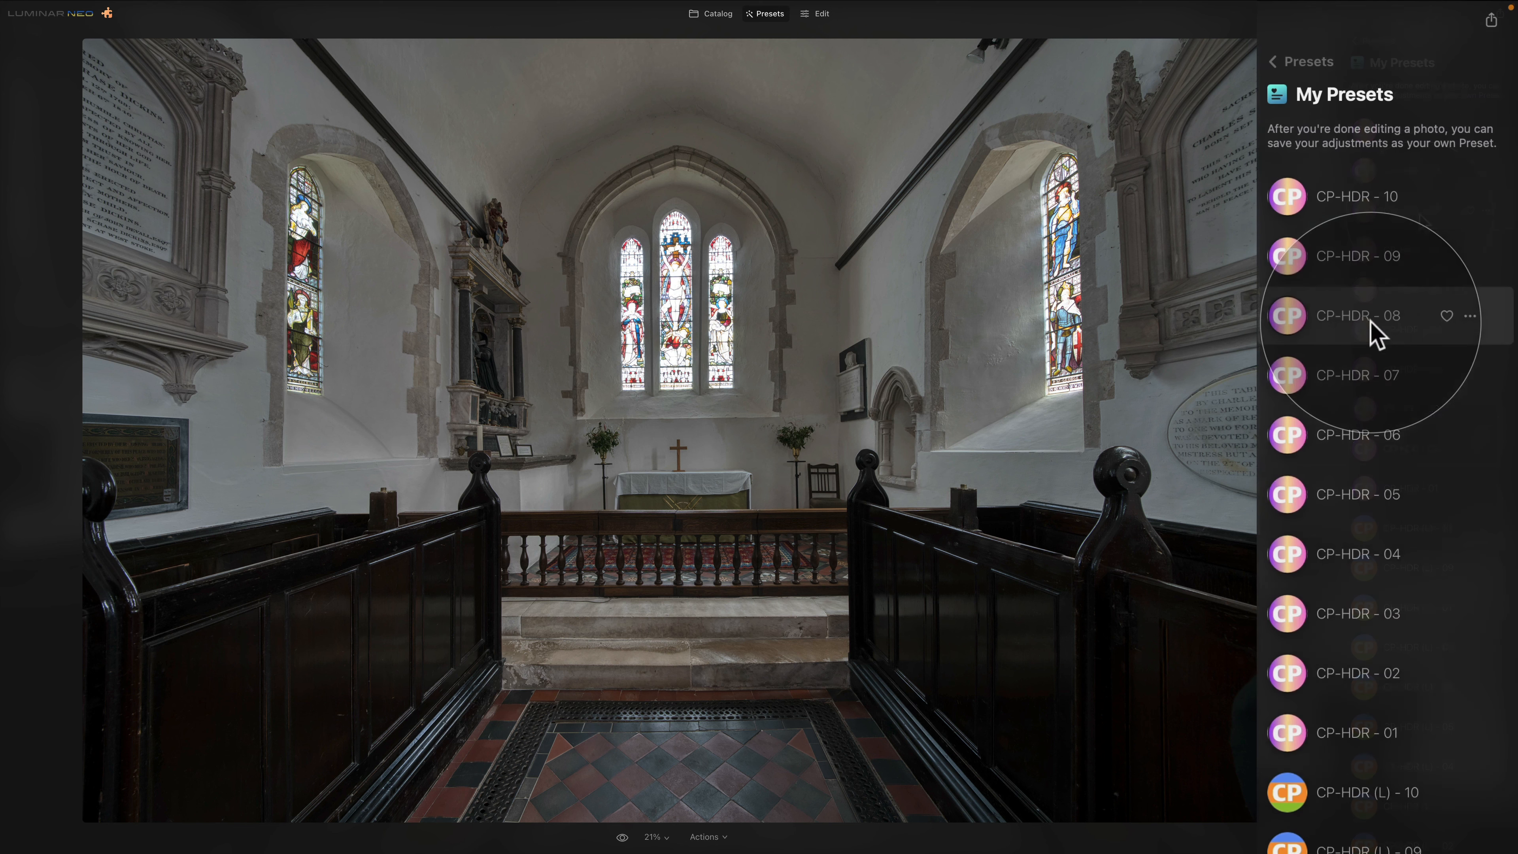
scroll(1420, 793, "down", 2)
scroll(1385, 722, "down", 5)
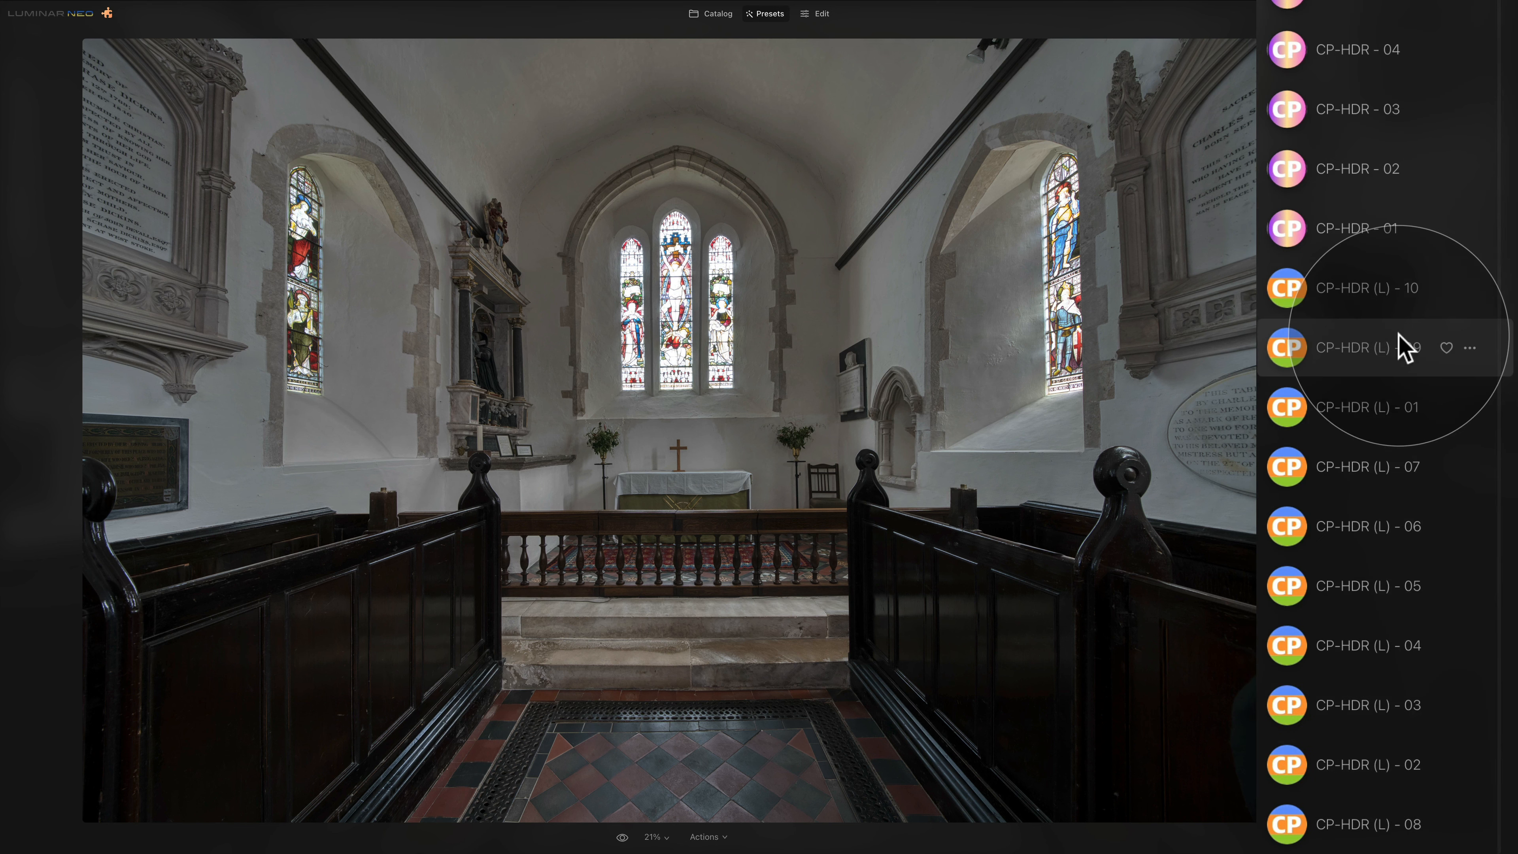
left_click(1359, 409)
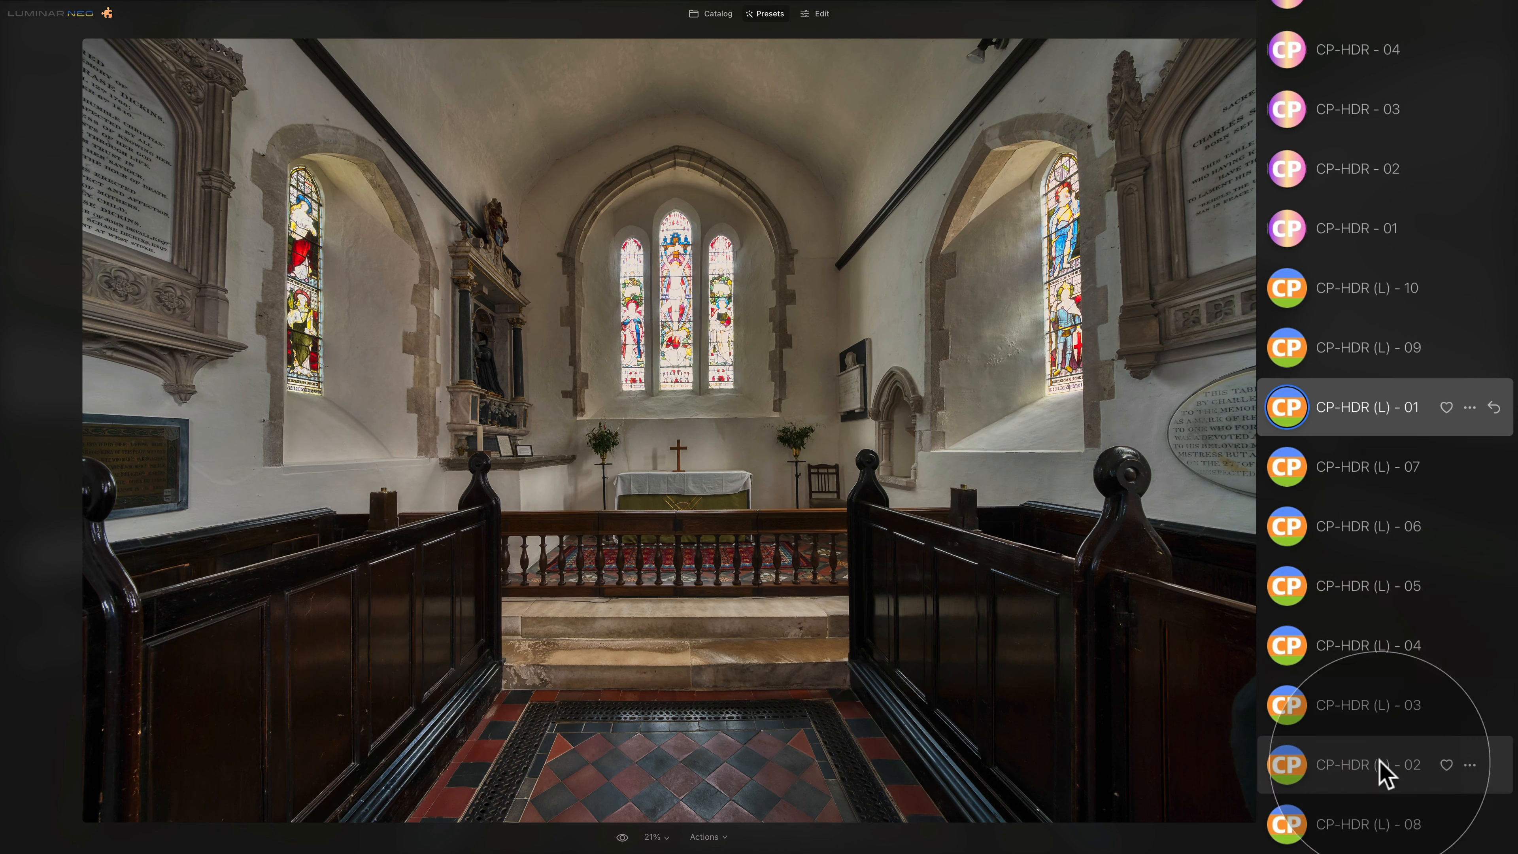
left_click(1356, 771)
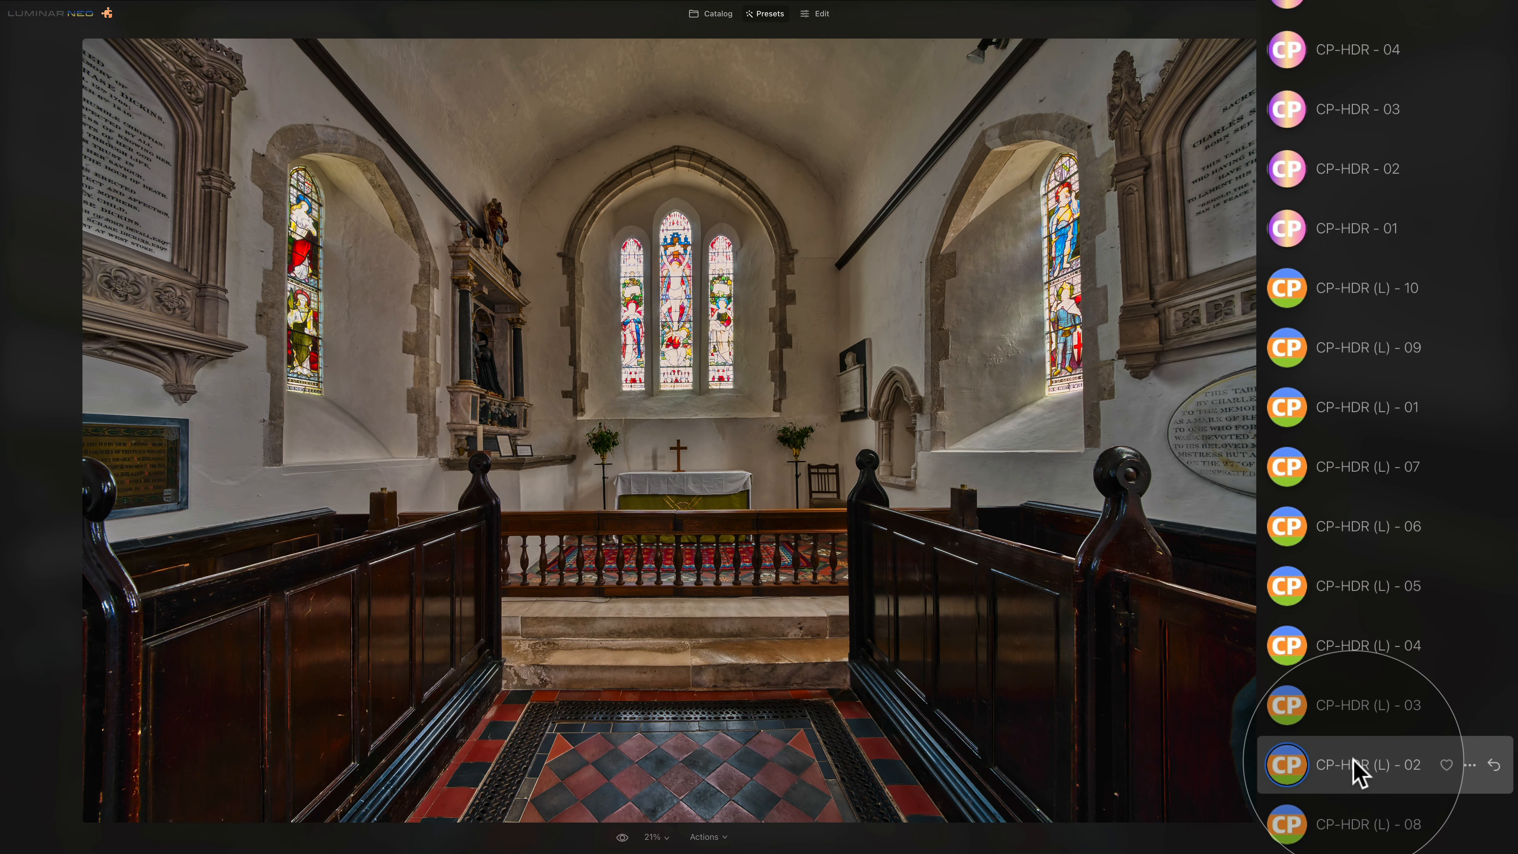
left_click(1354, 715)
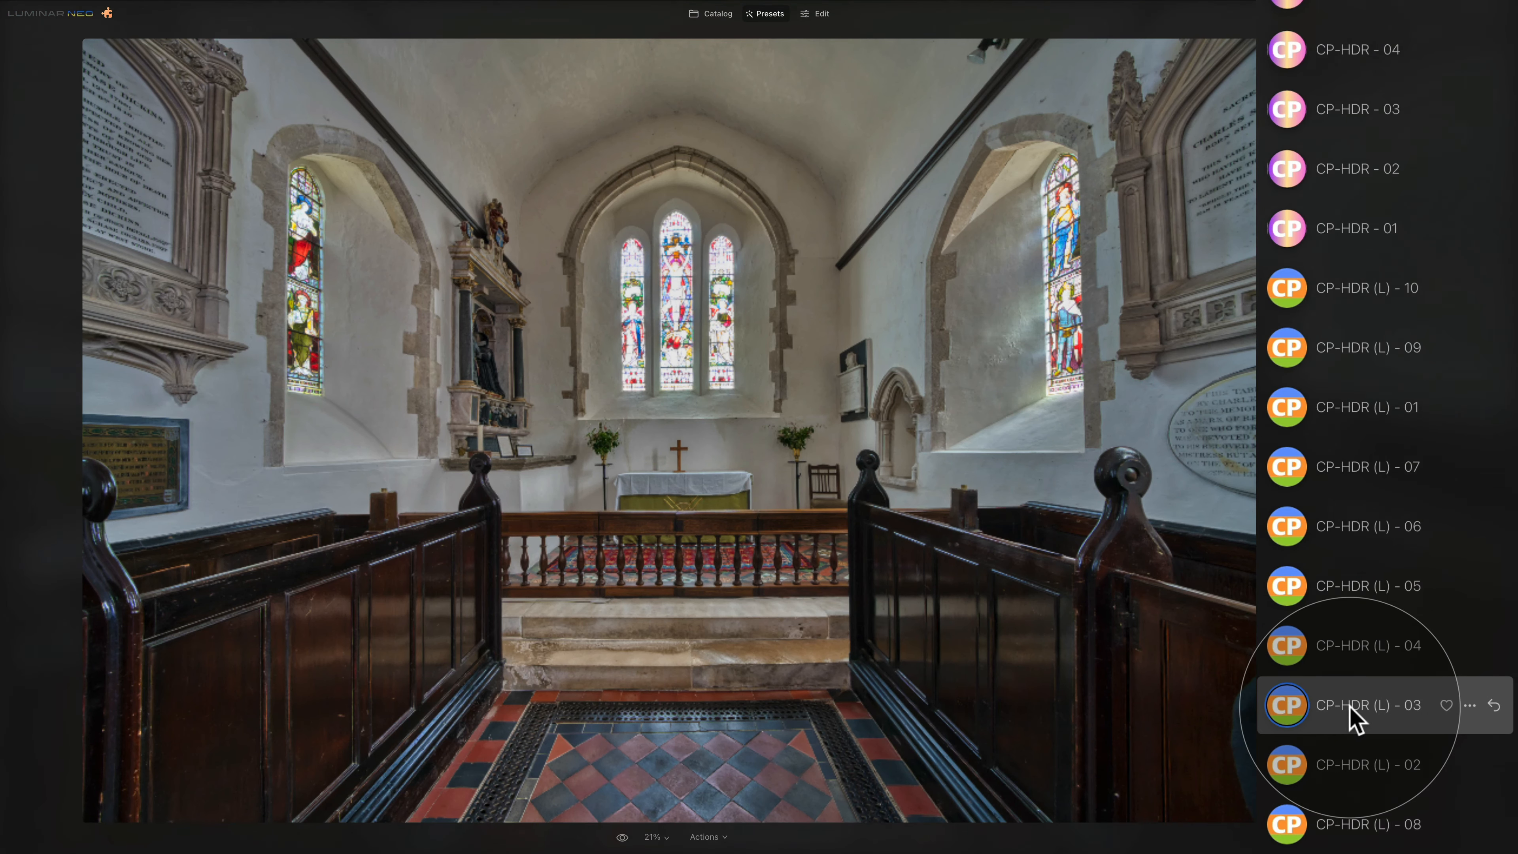
left_click(622, 837)
left_click(622, 837)
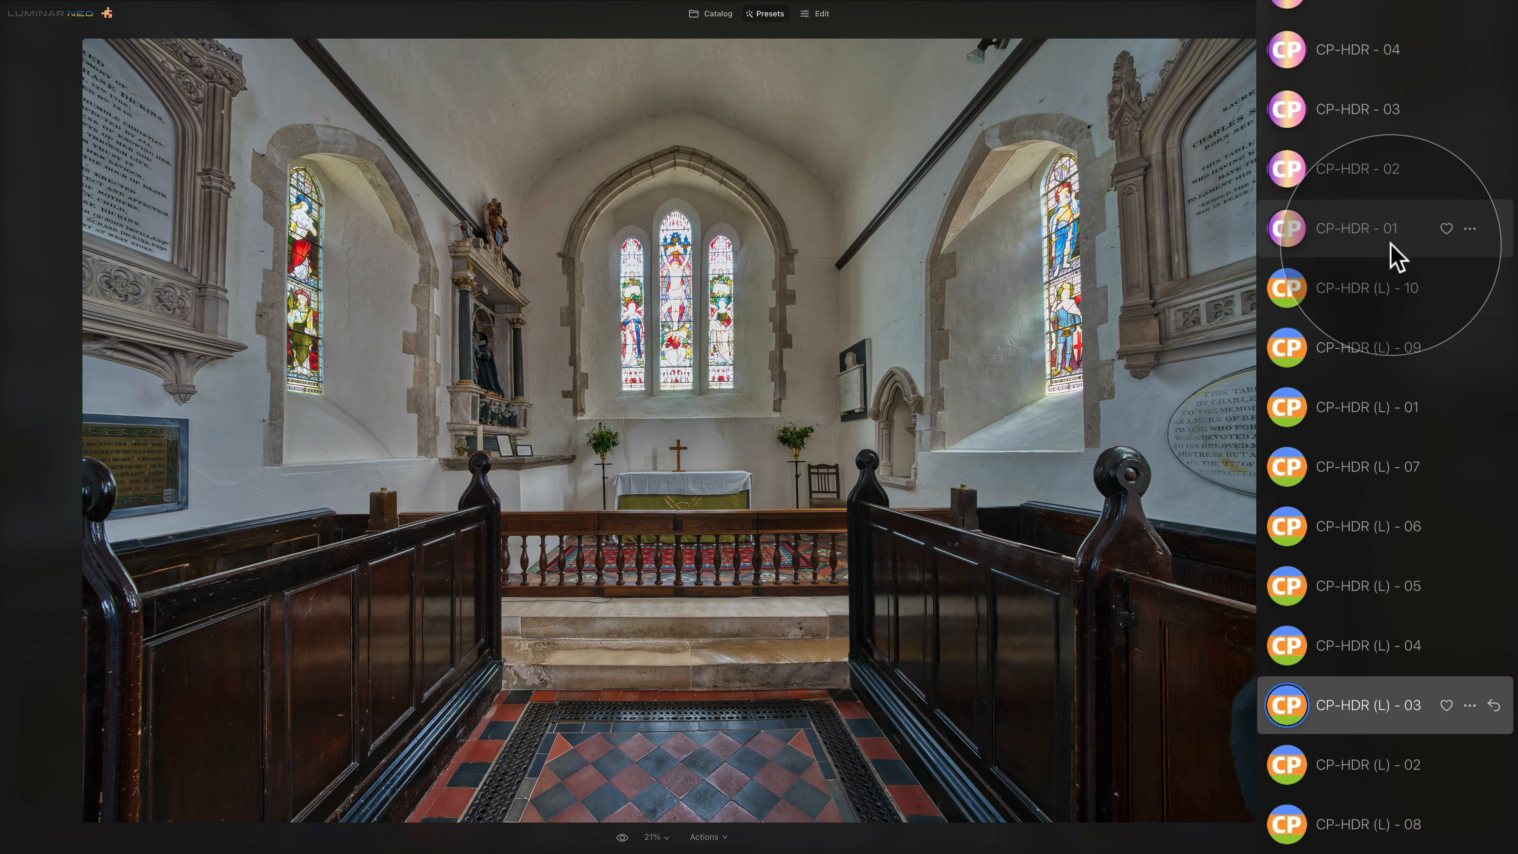
Try the CP-HDR - 01, 02 and 03 presets on the church image and revert it to the original.
scroll(1390, 254, "up", 7)
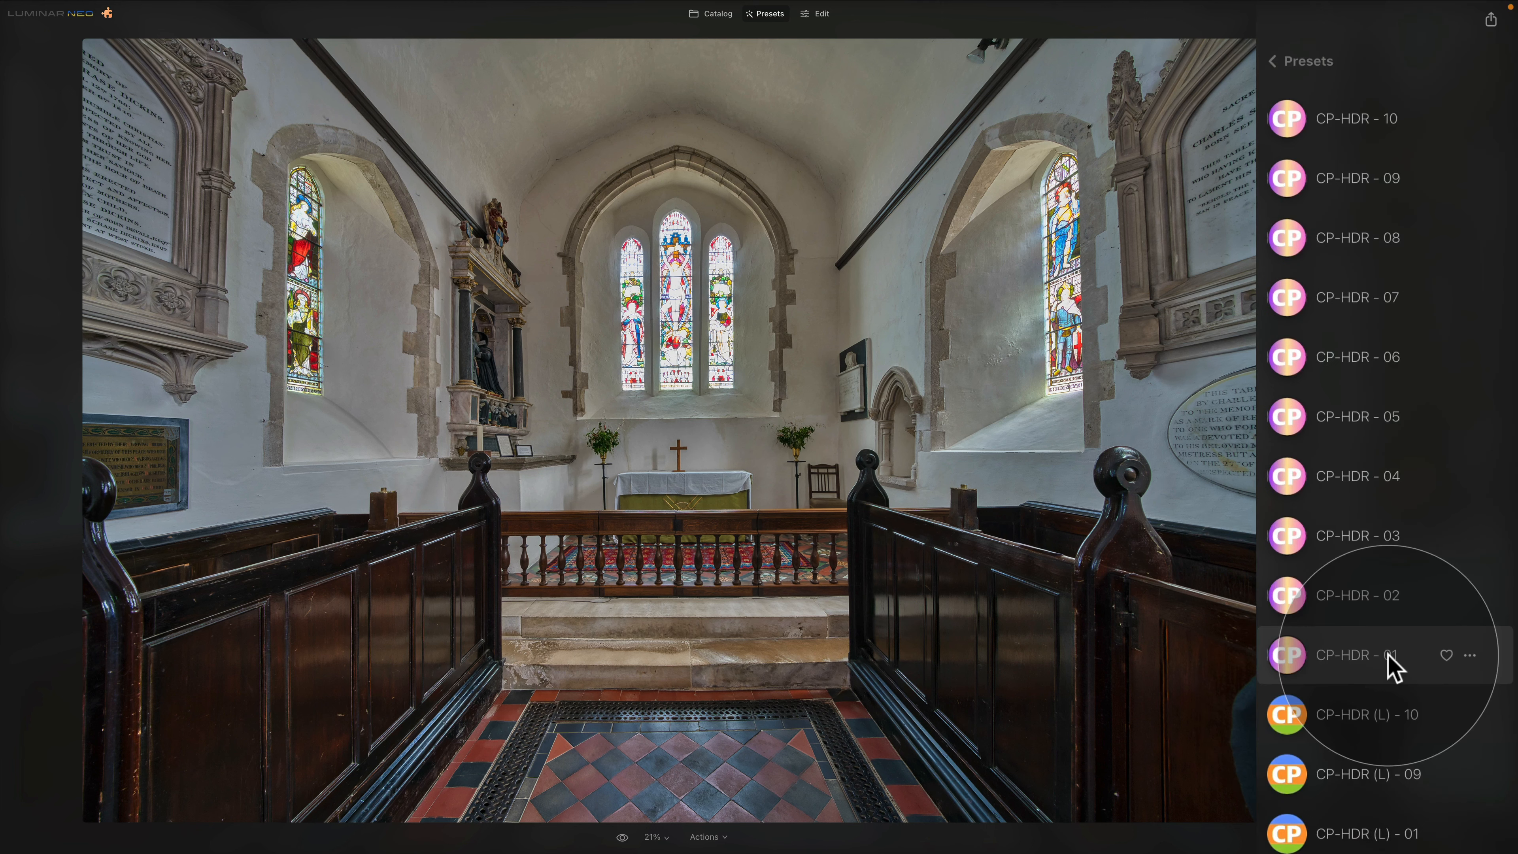
left_click(1376, 657)
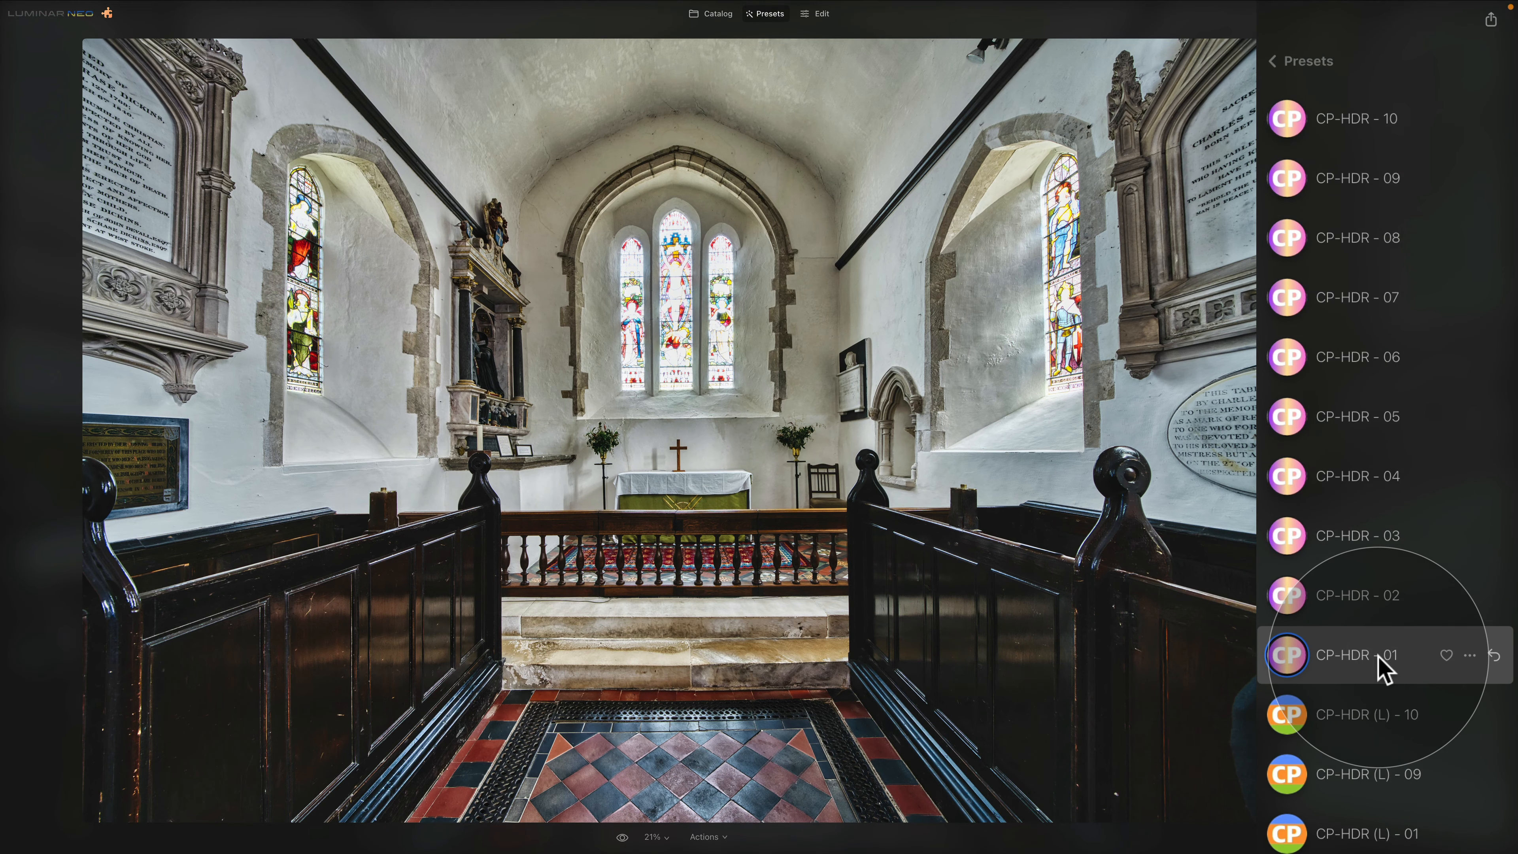
left_click(1374, 601)
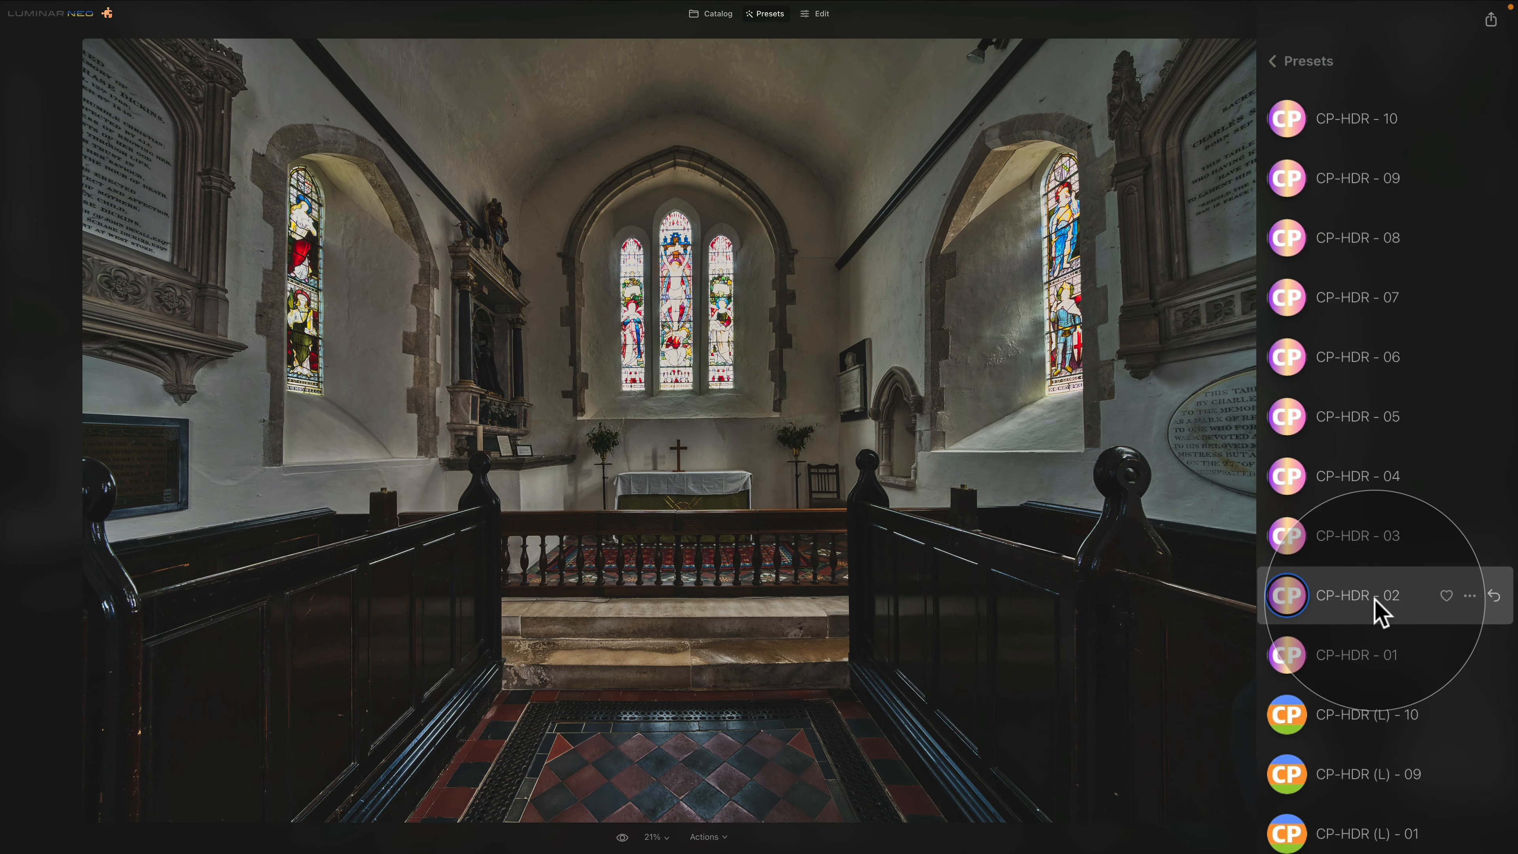
left_click(1372, 553)
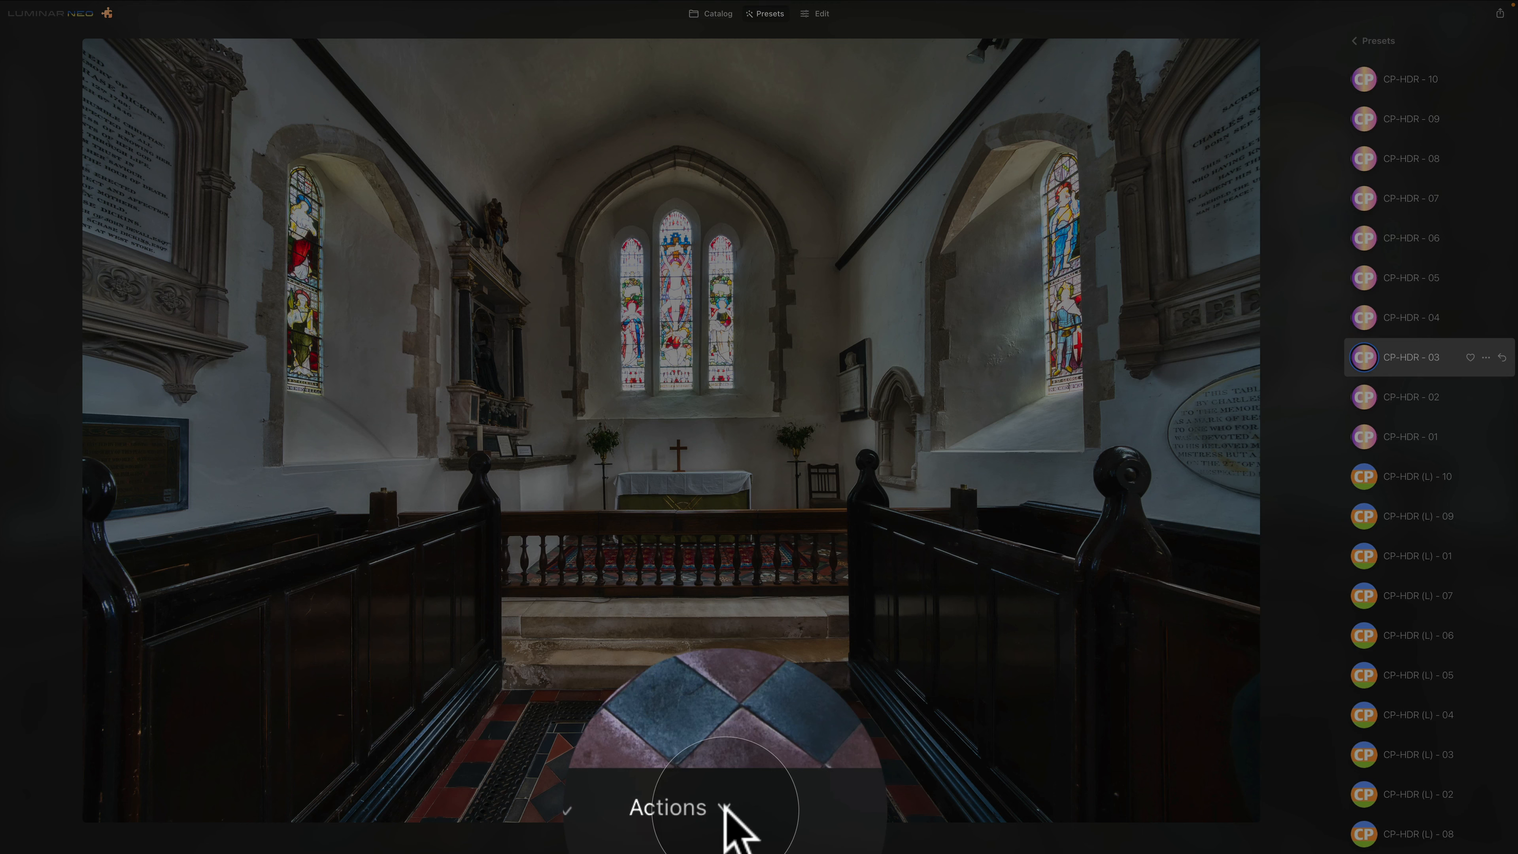
left_click(725, 807)
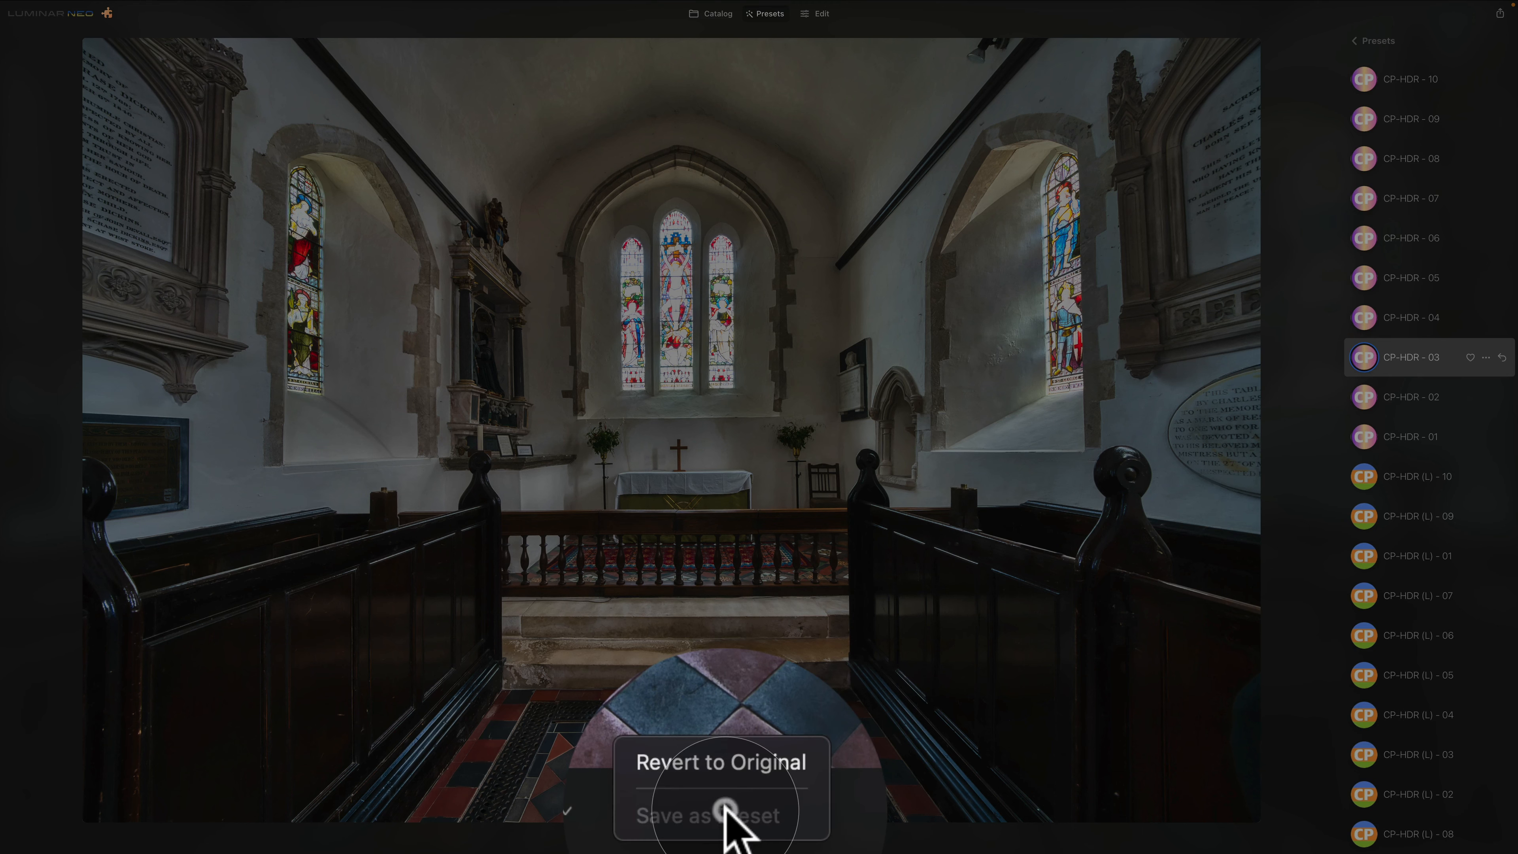
left_click(735, 770)
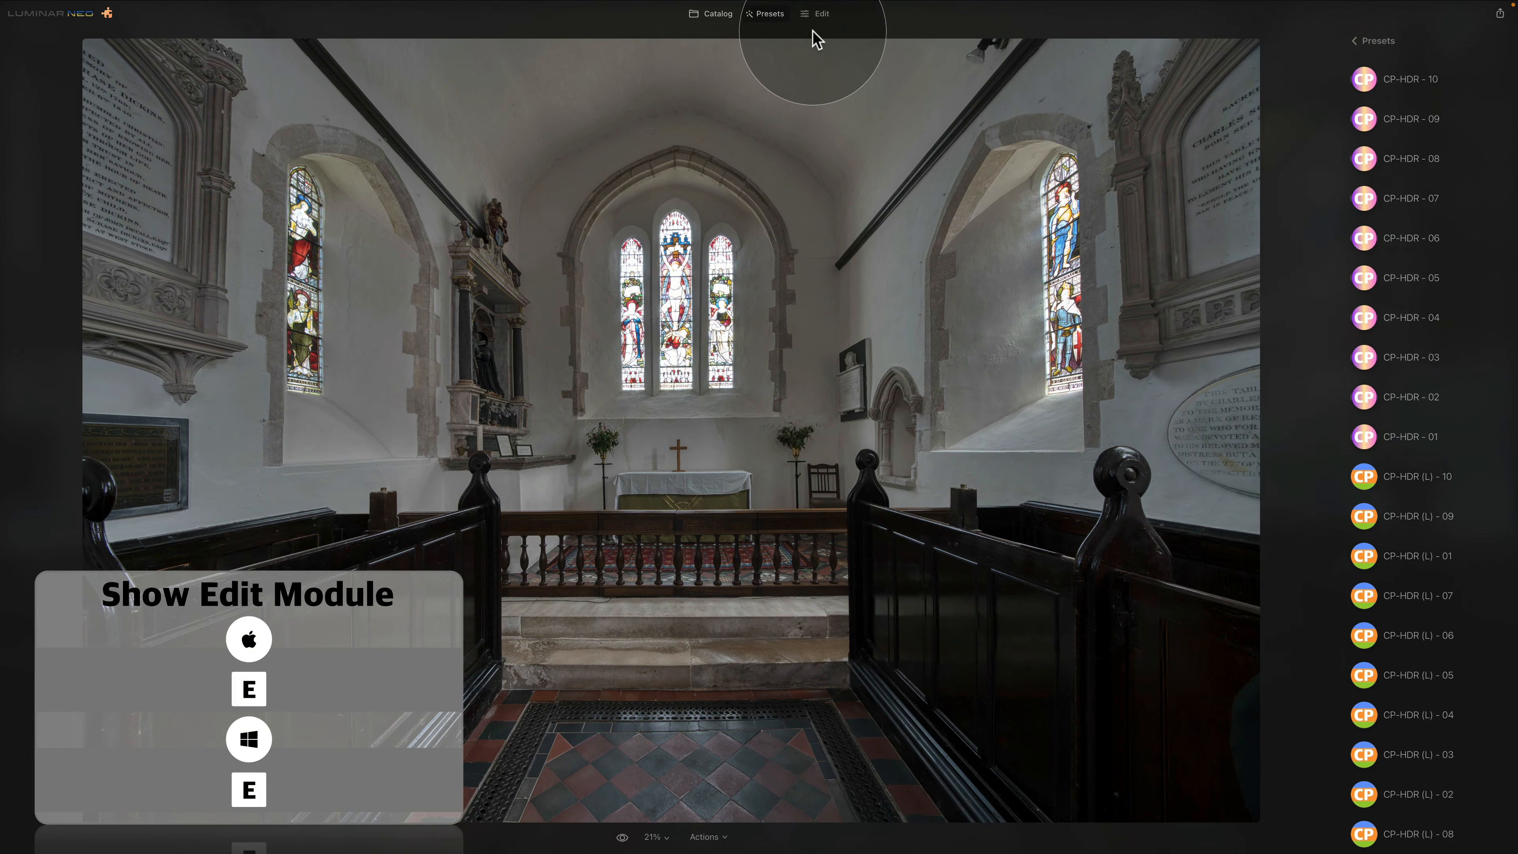
Enable Auto Defringe in the Develop optics adjustments for the five-bracket church image.
left_click(817, 17)
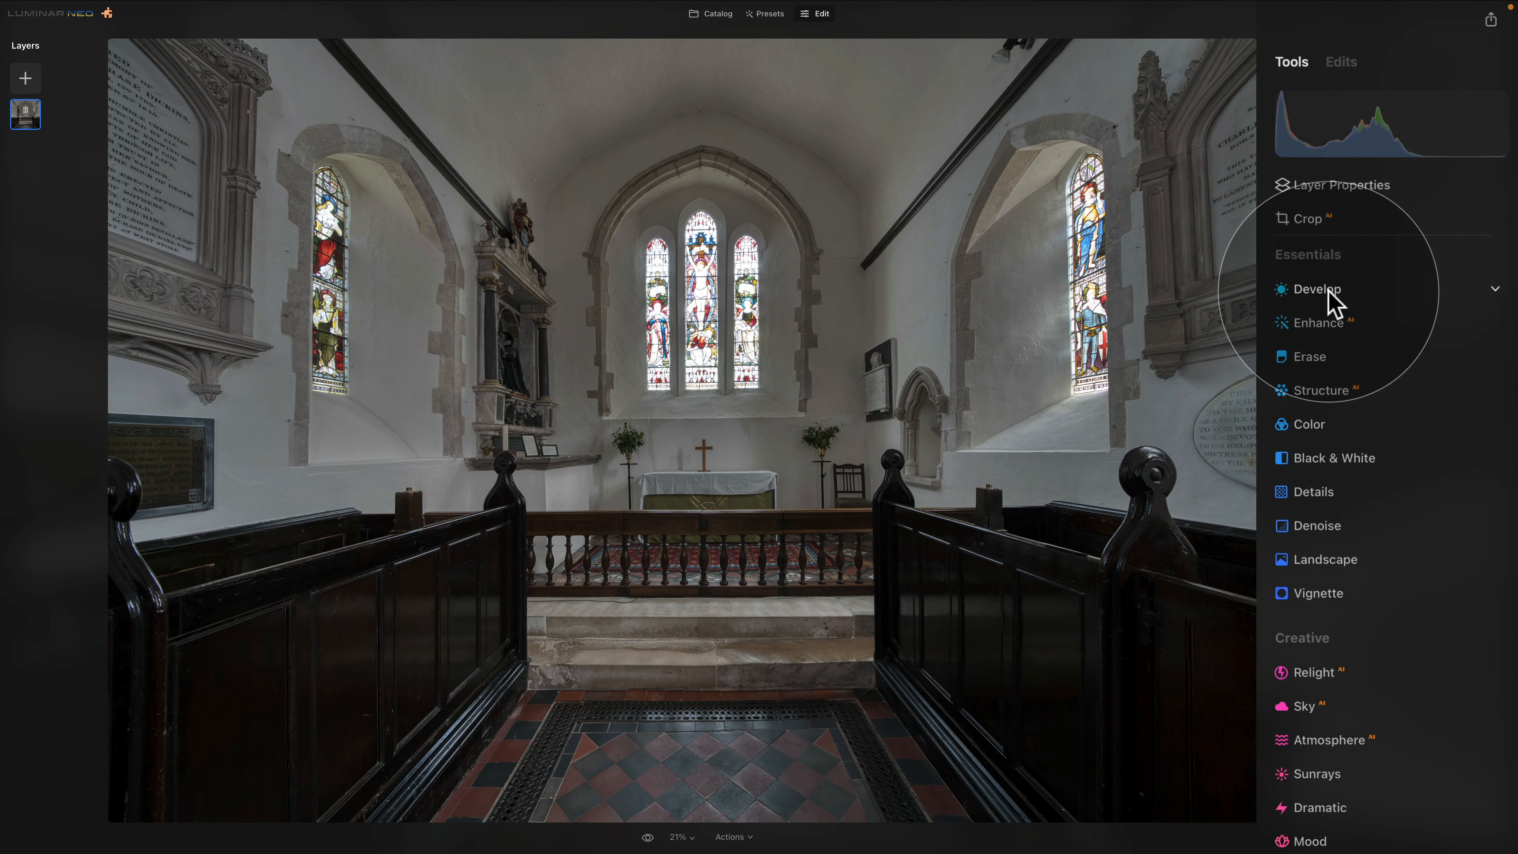
left_click(1320, 289)
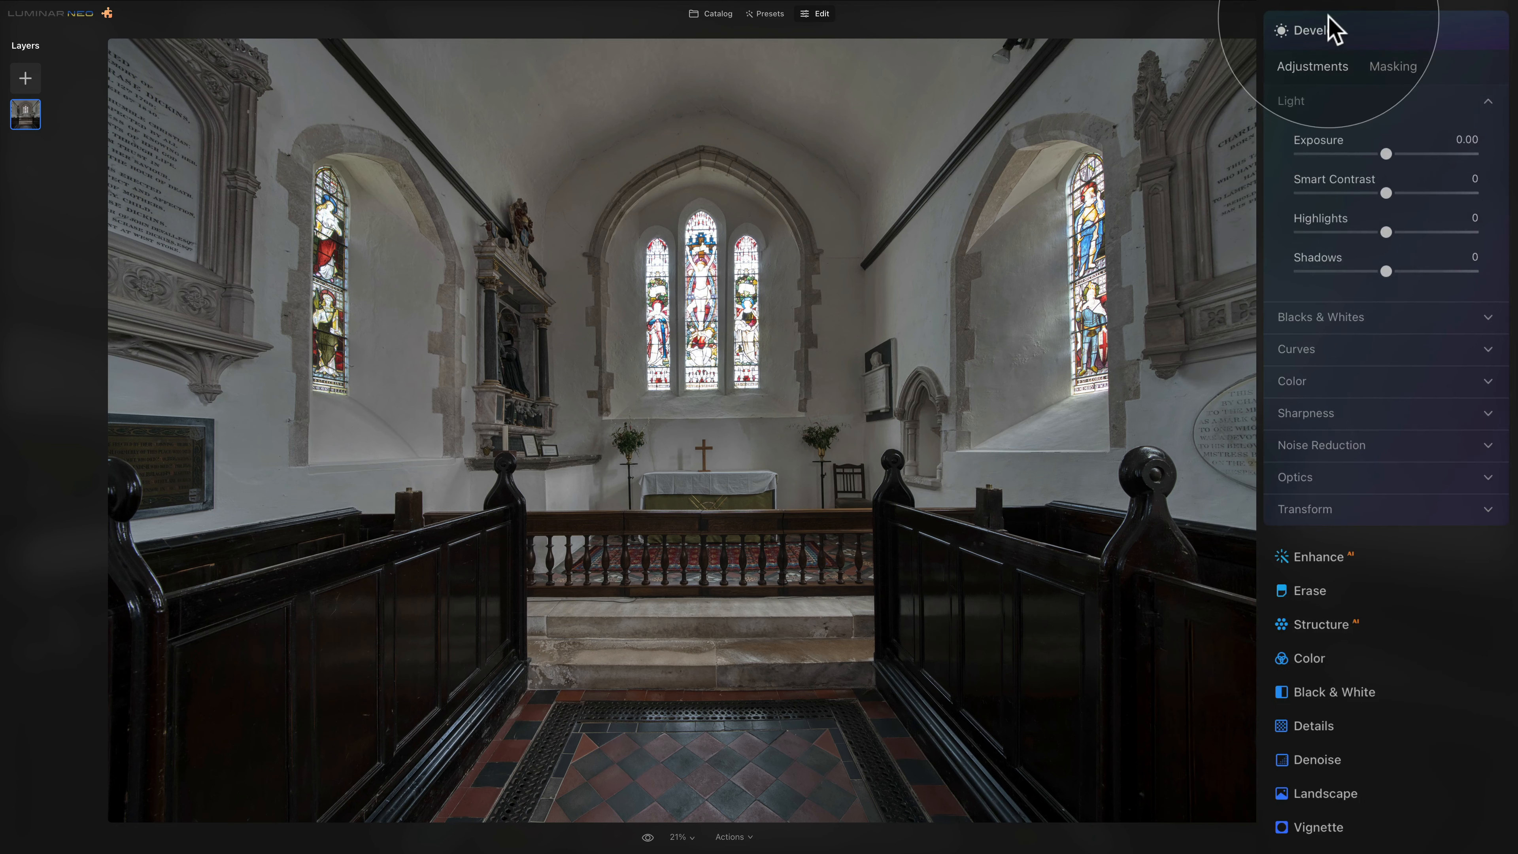
left_click(1319, 103)
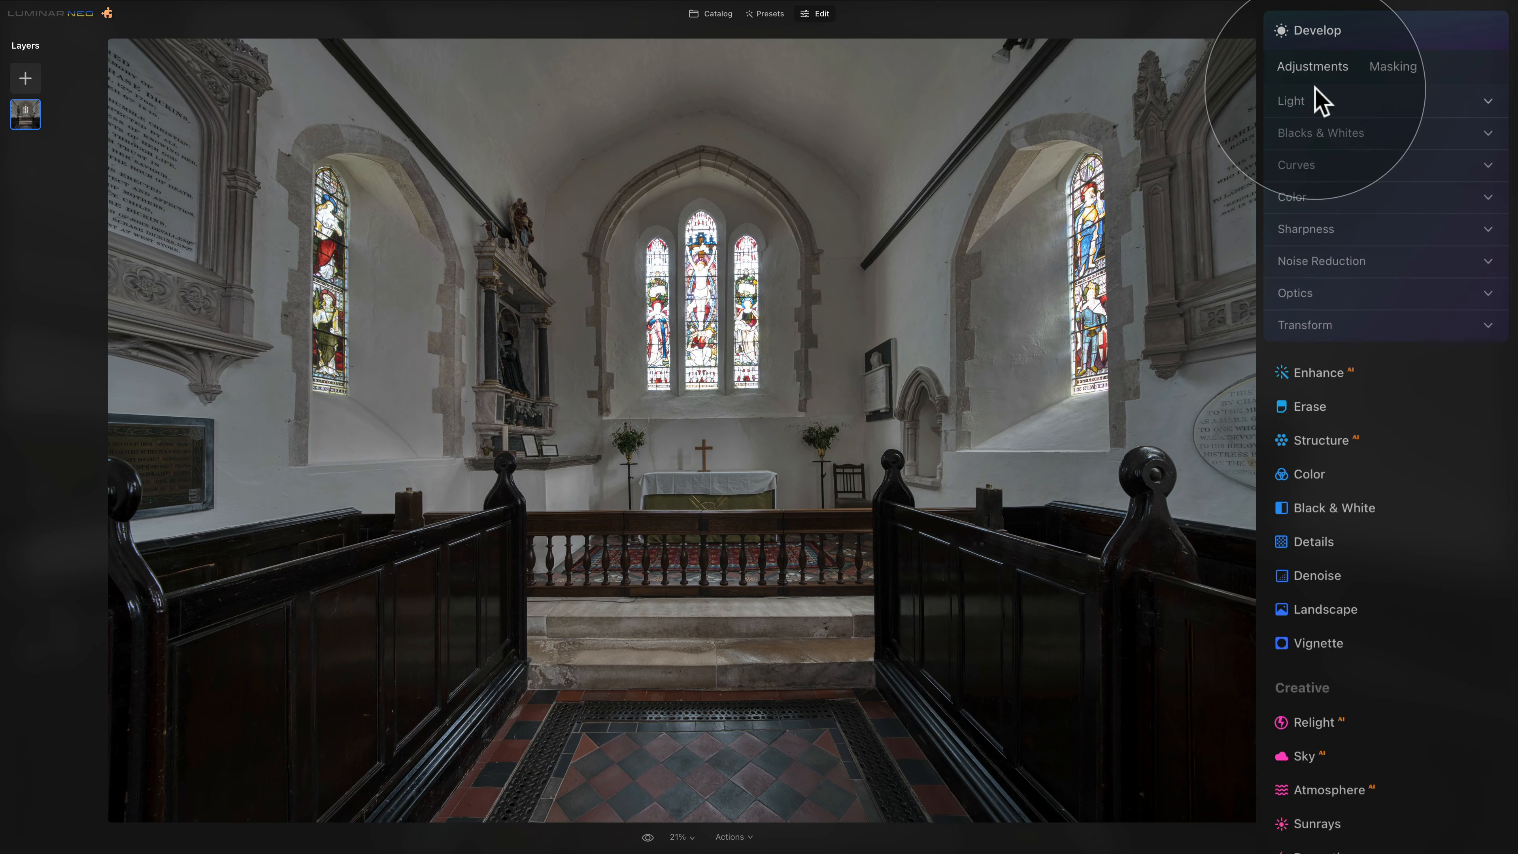
left_click(1337, 297)
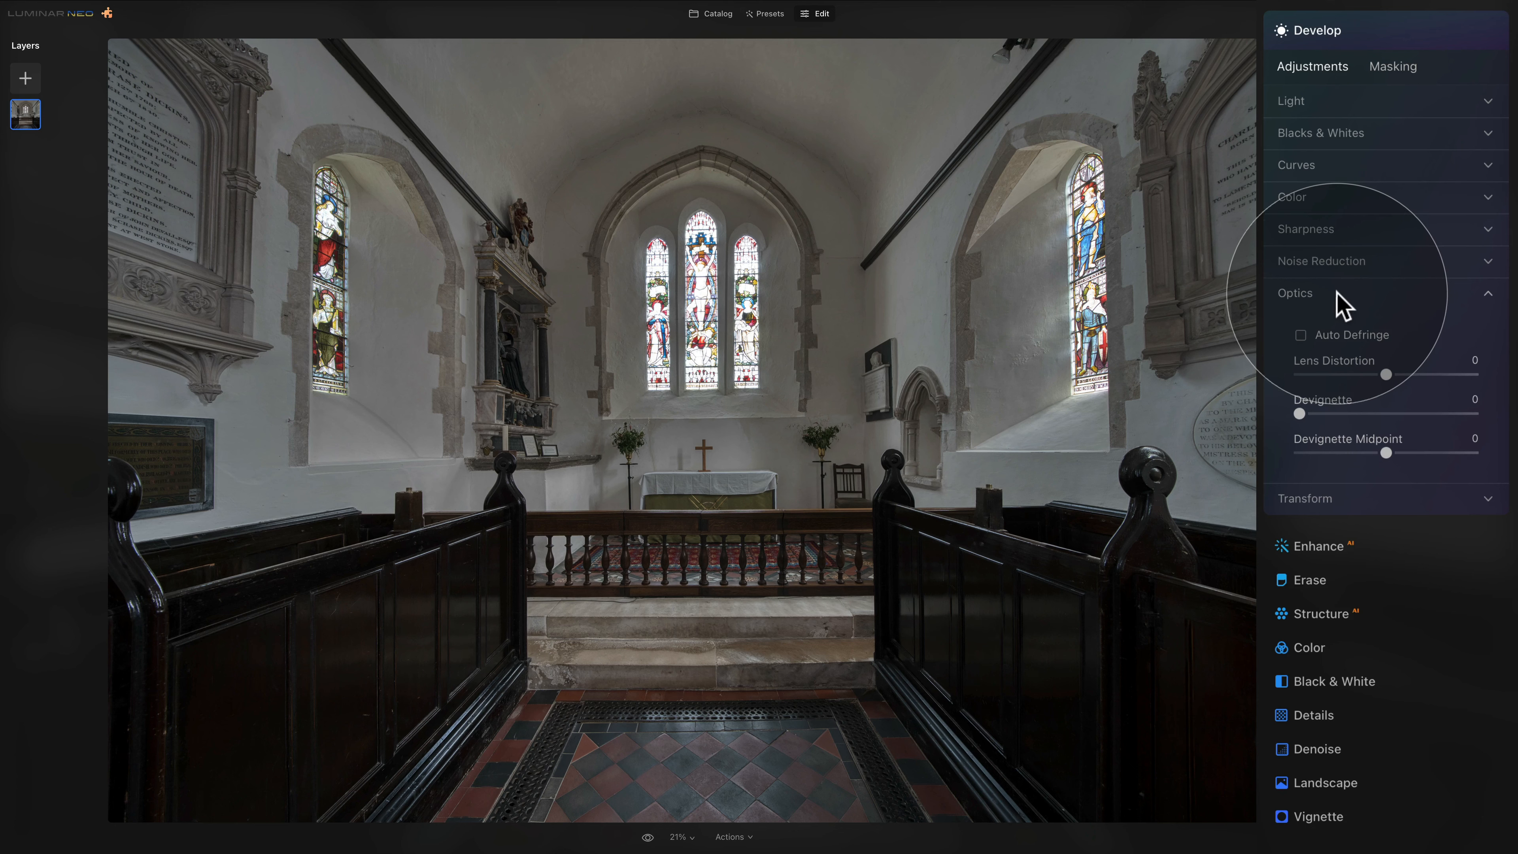
left_click(1347, 337)
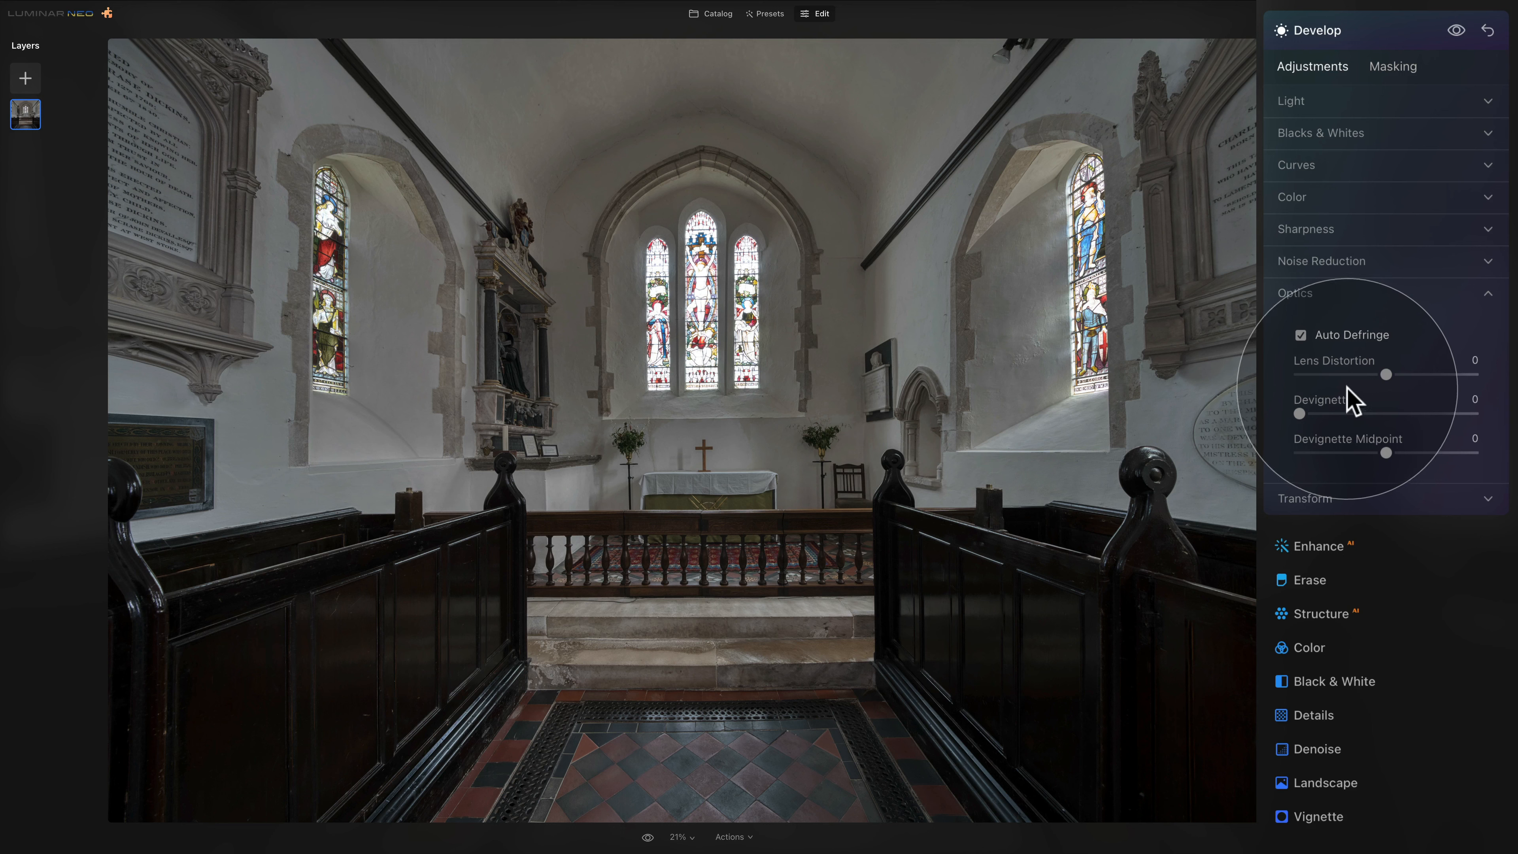
left_click(1305, 299)
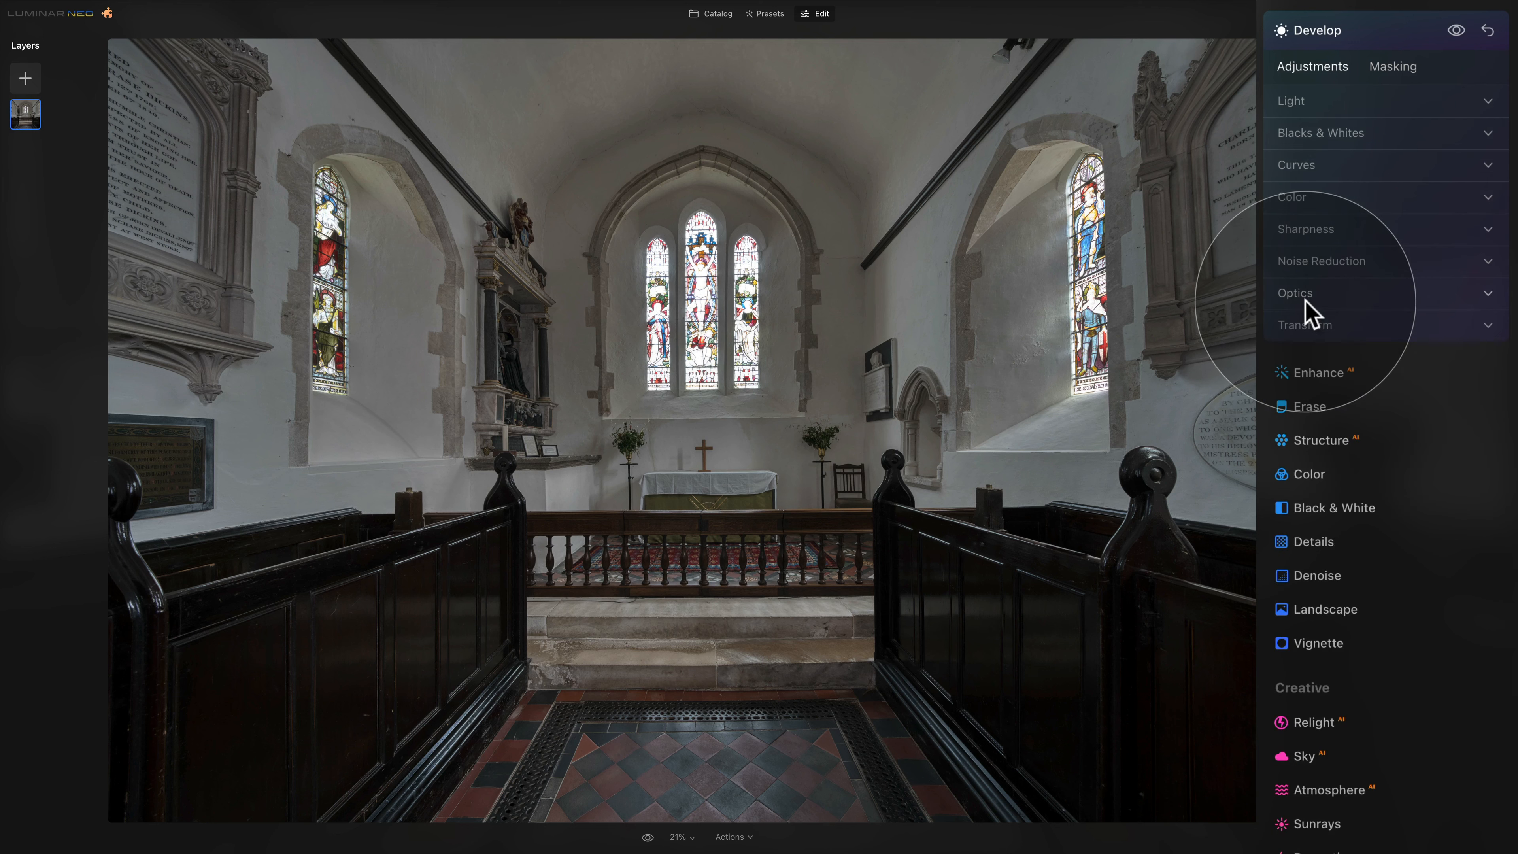
Set the Develop noise reduction luminosity to 15, judging it at 100% zoom around the altar rail and dark pew end.
left_click(1318, 234)
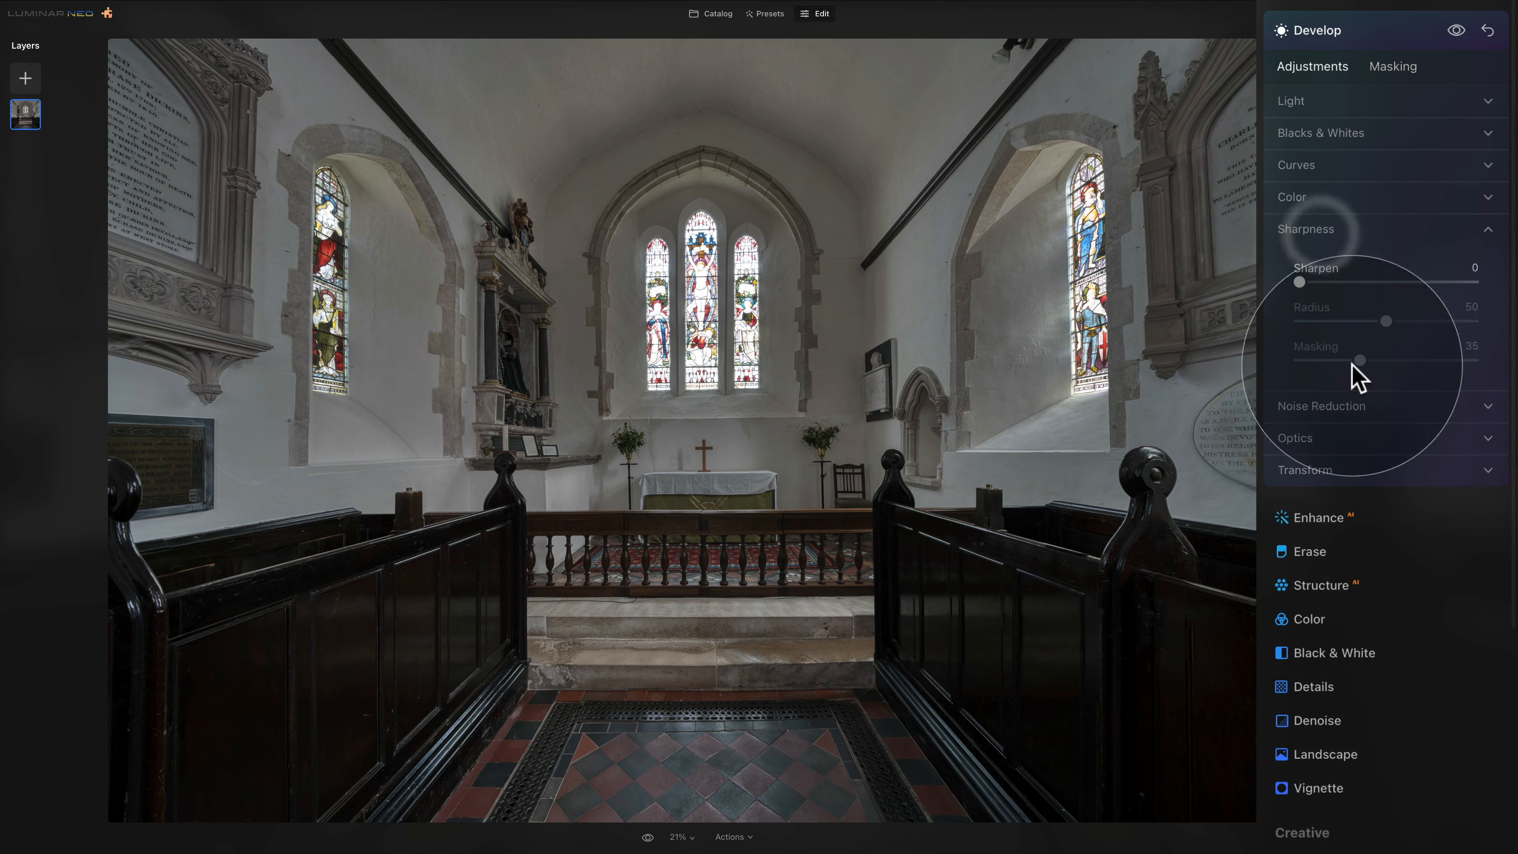
left_click(1352, 408)
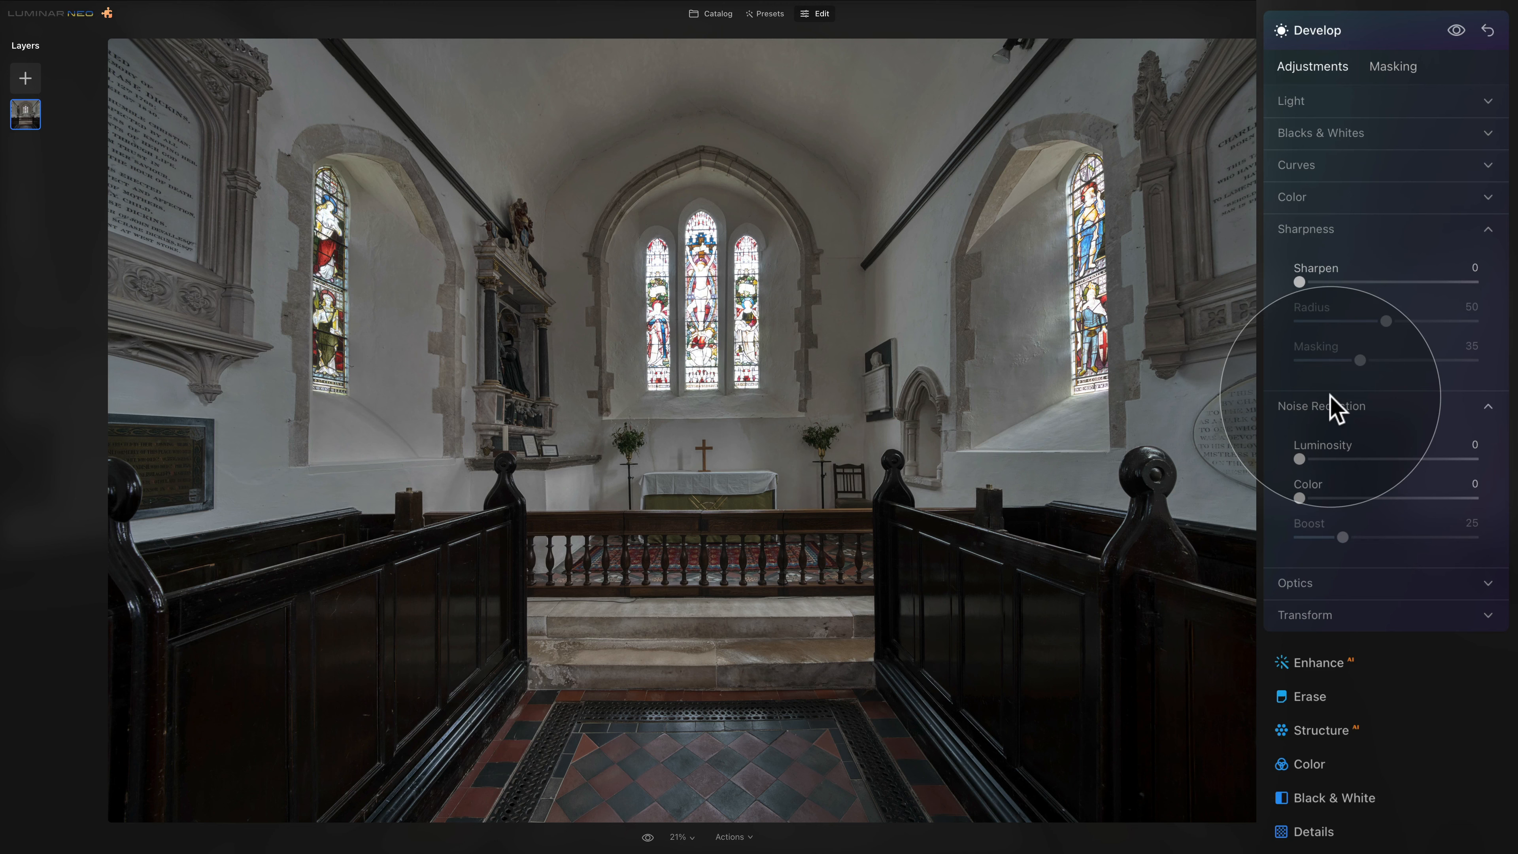
left_click(681, 837)
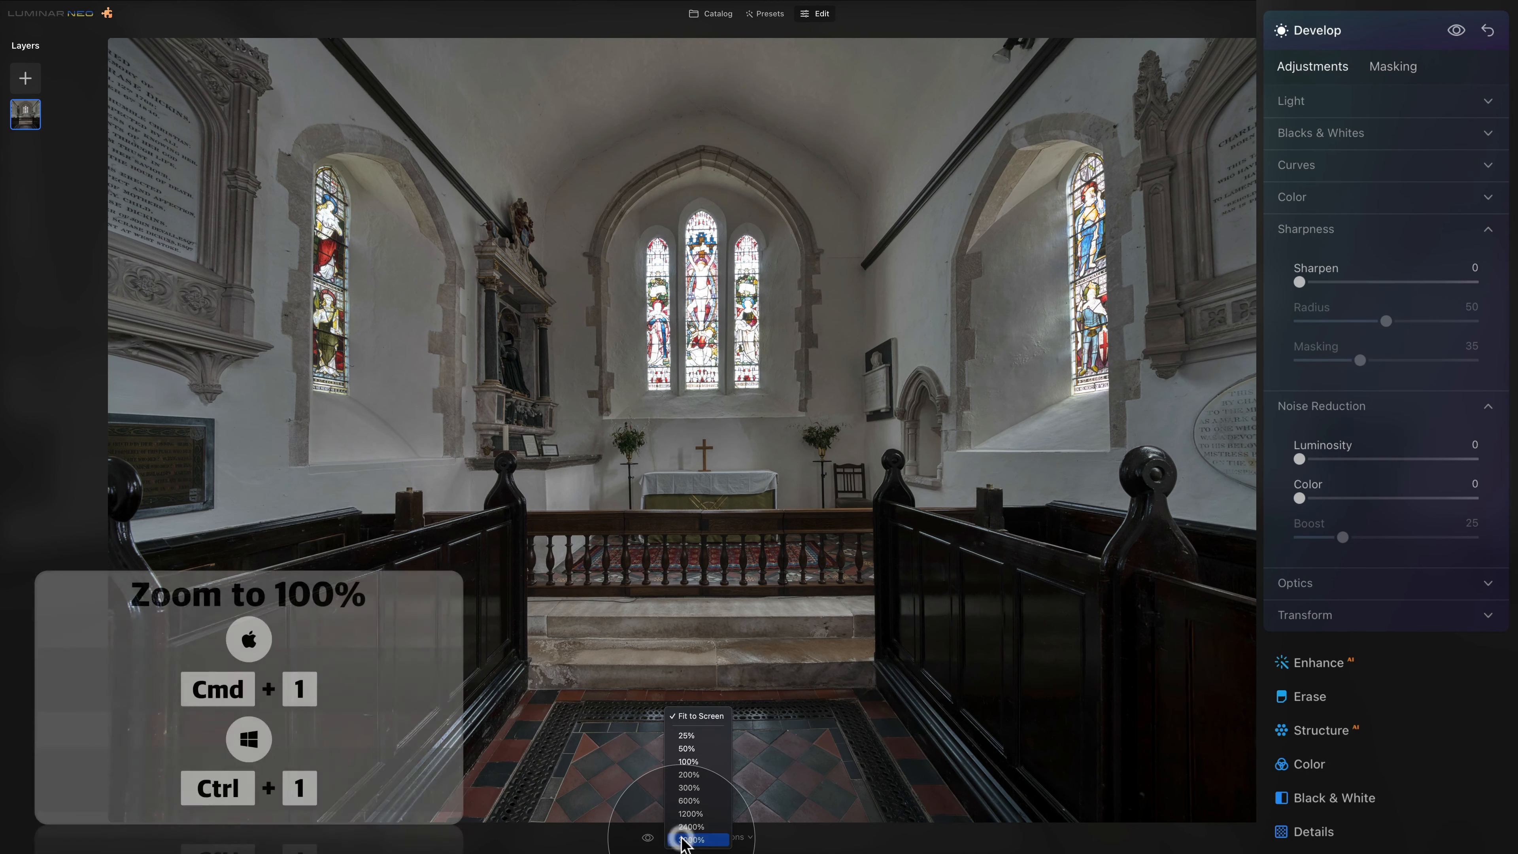
left_click(693, 761)
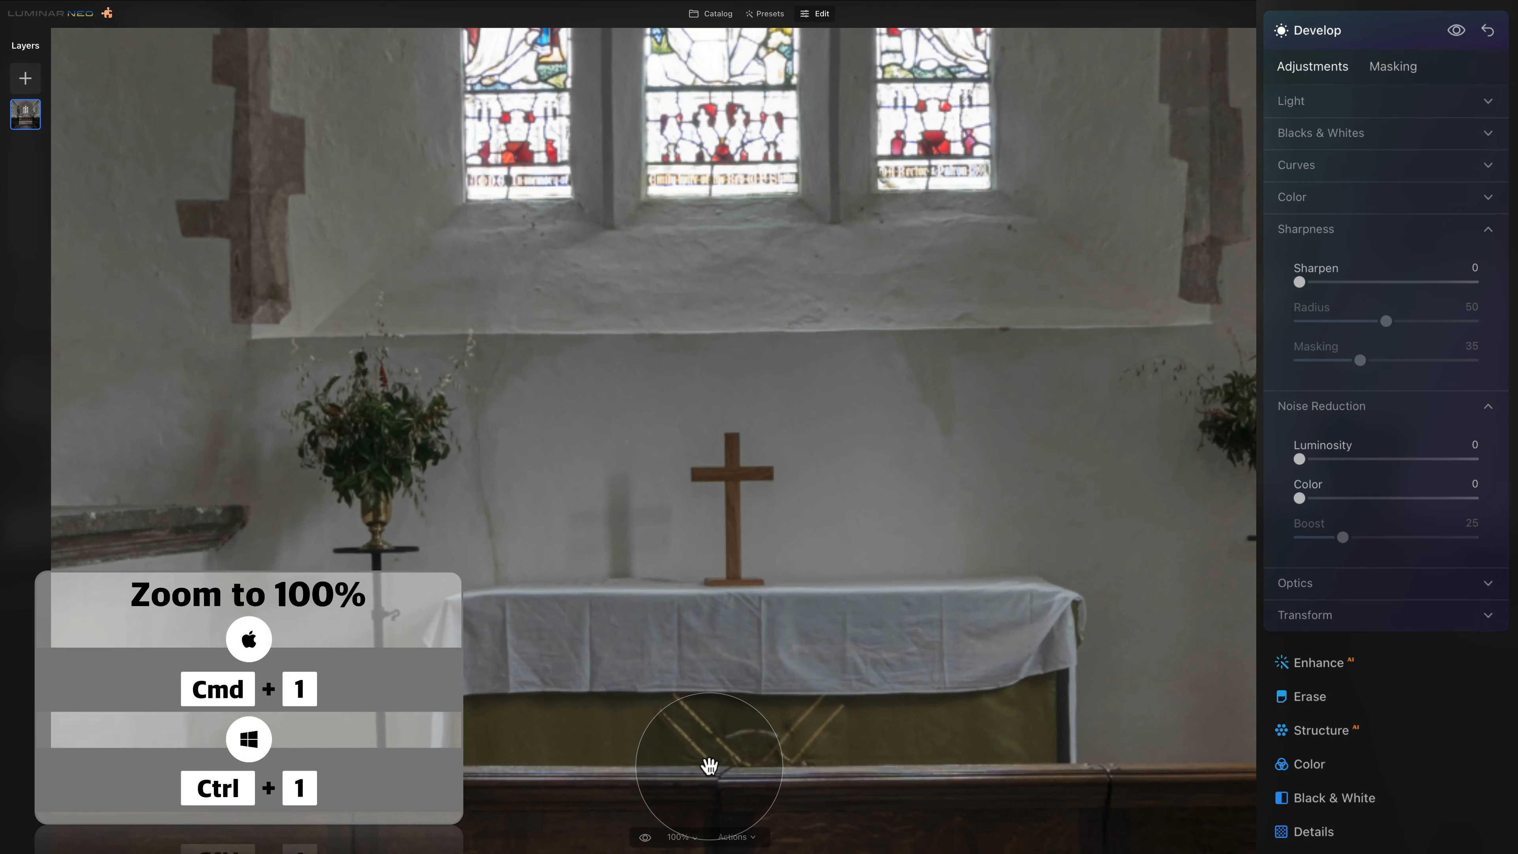
left_click_drag(1027, 668, 685, 492)
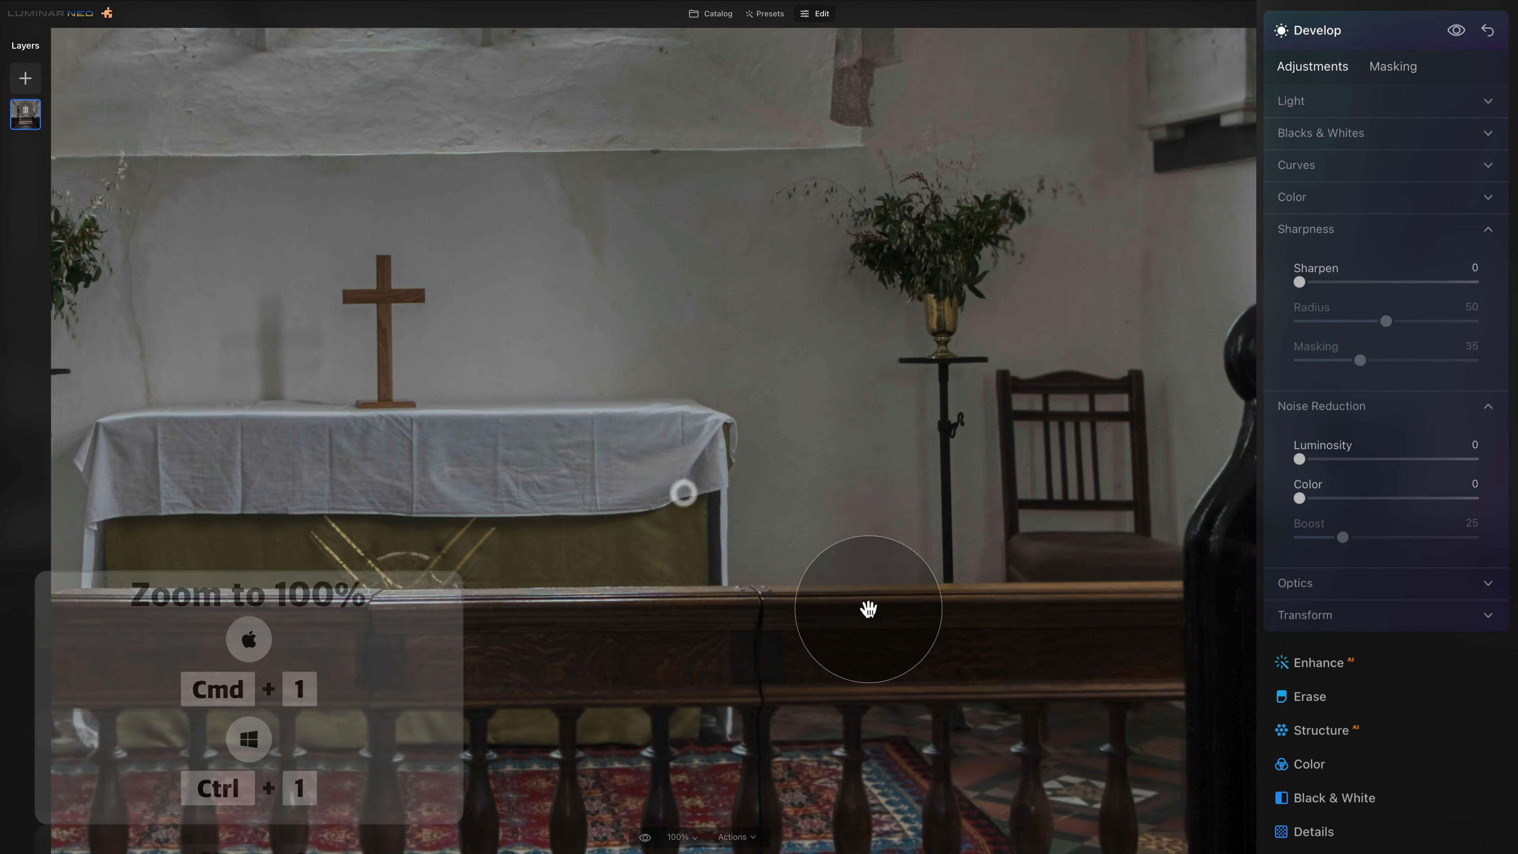
left_click_drag(869, 611, 668, 475)
left_click_drag(864, 610, 735, 532)
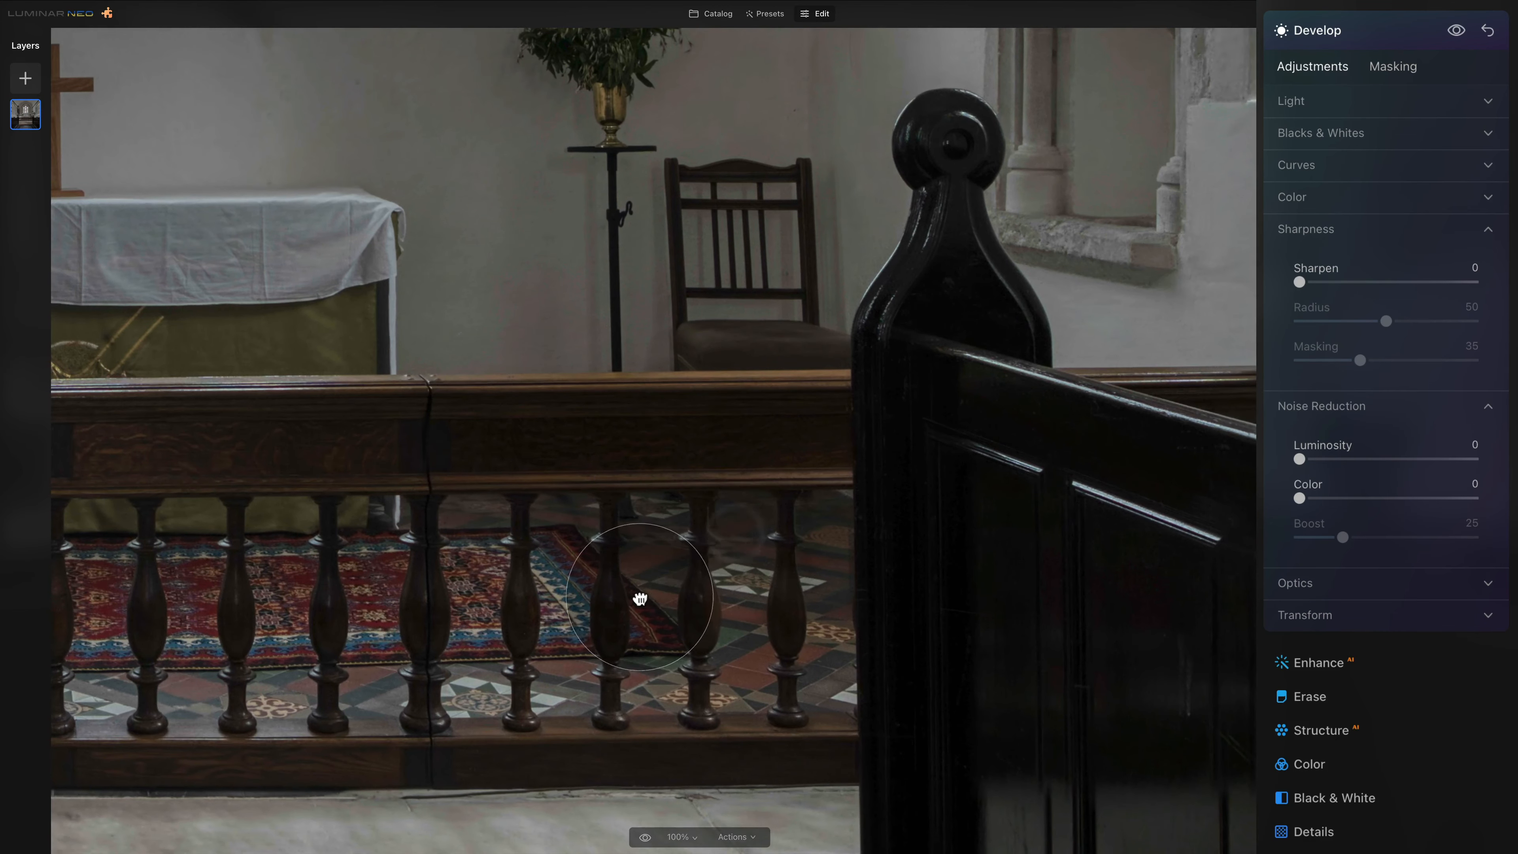
left_click_drag(641, 601, 615, 560)
left_click_drag(821, 504, 837, 447)
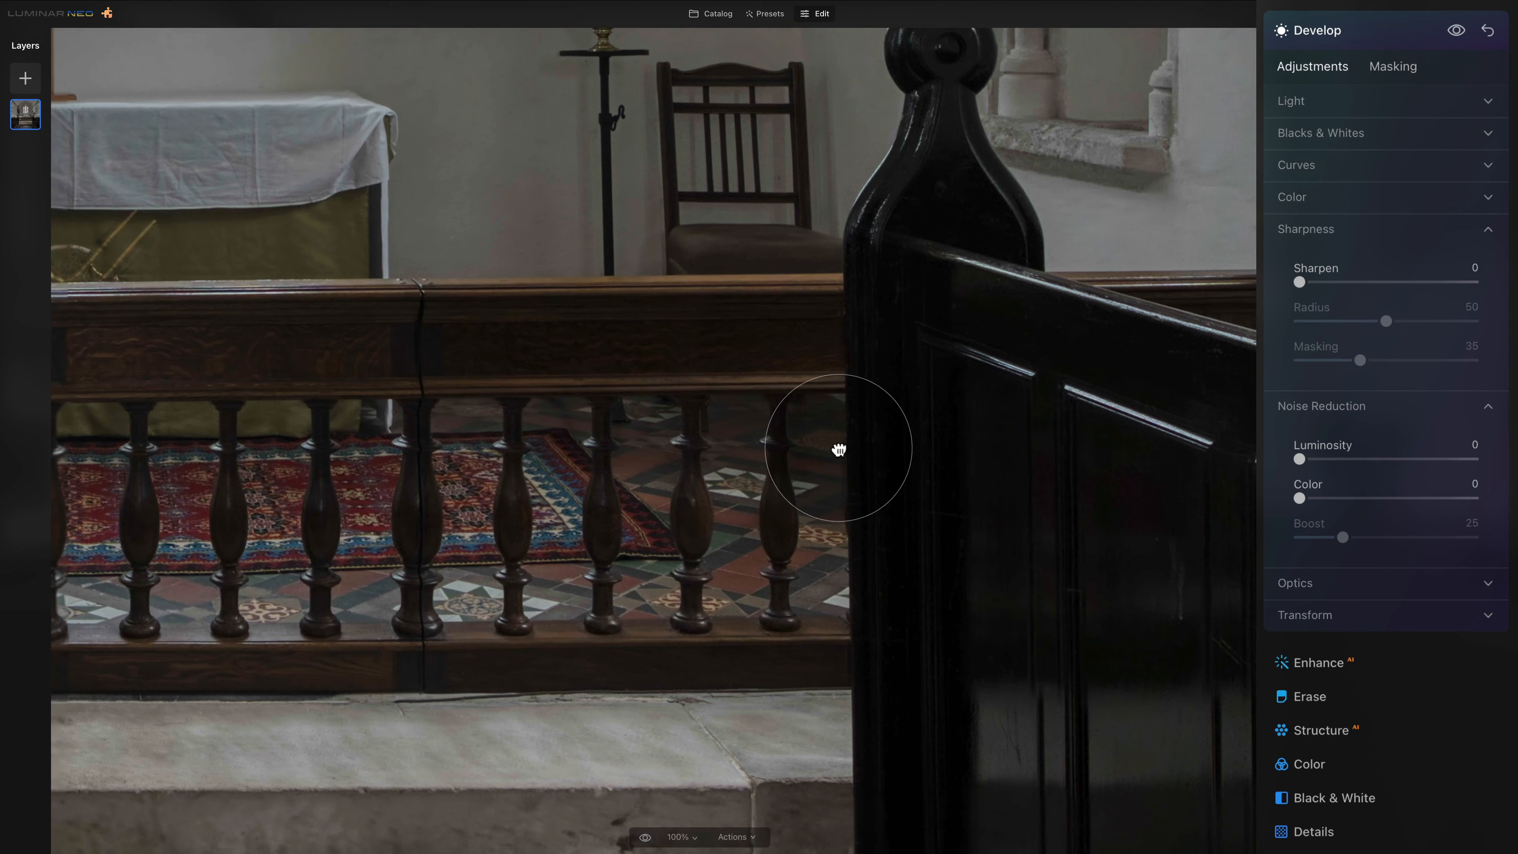
left_click_drag(829, 384, 823, 410)
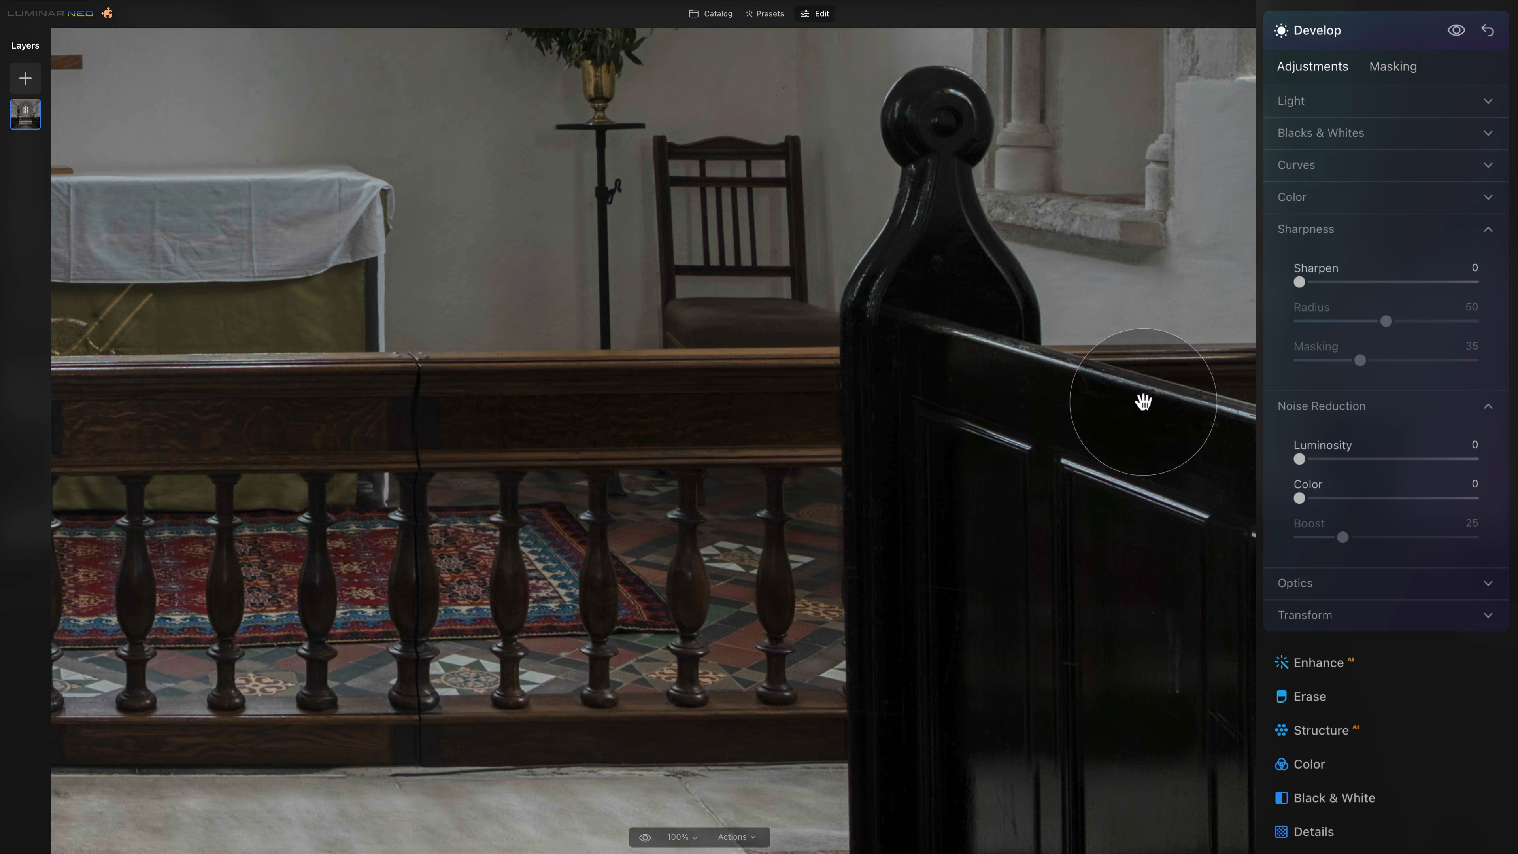
left_click_drag(1301, 460, 1333, 461)
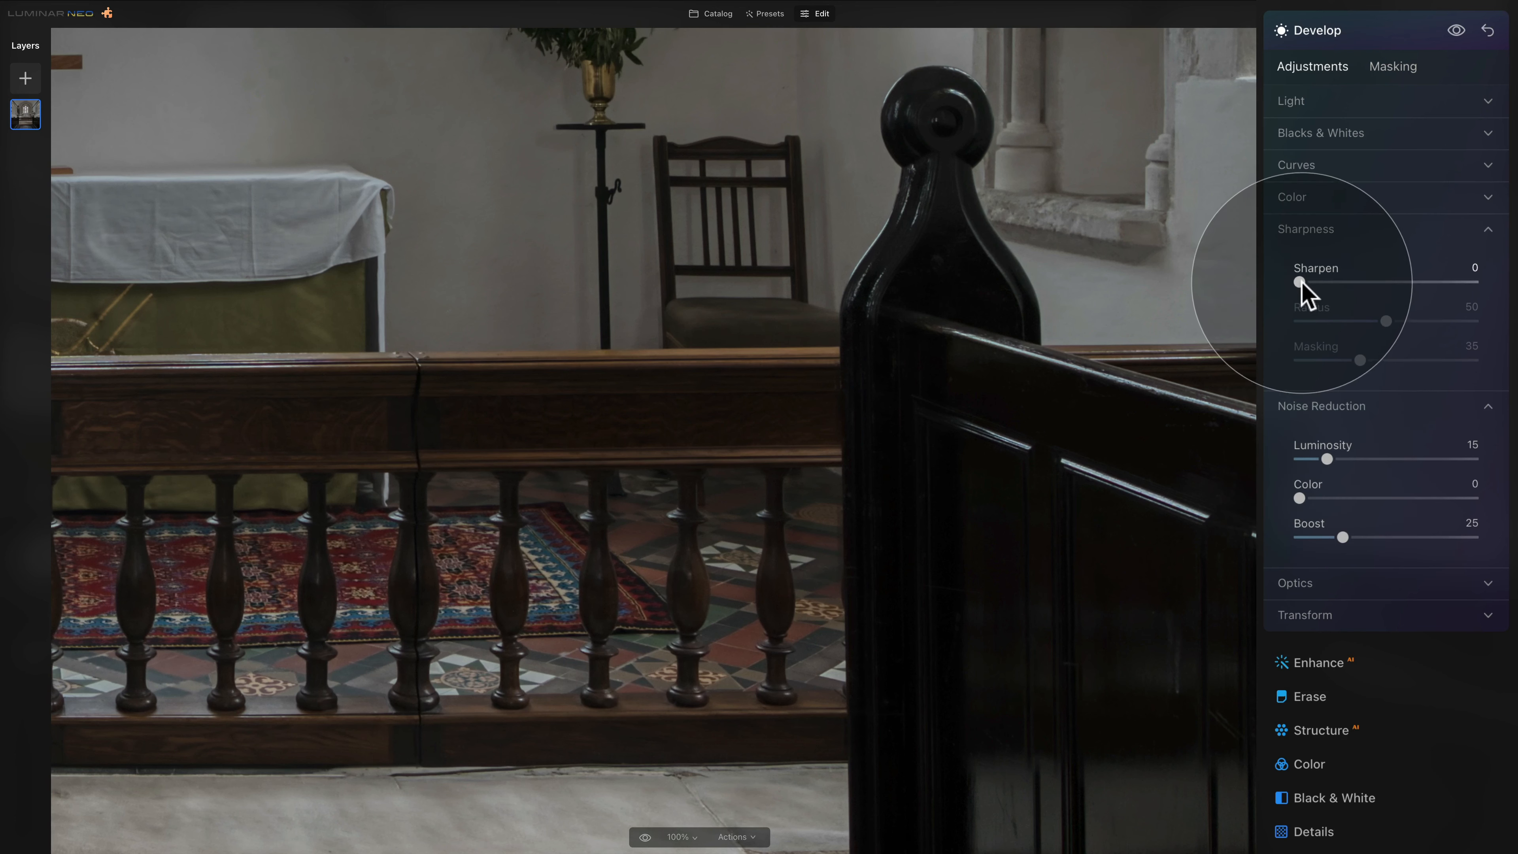
Set the Develop sharpening amount to 85 and its masking to 70.
left_click_drag(1299, 283, 1458, 289)
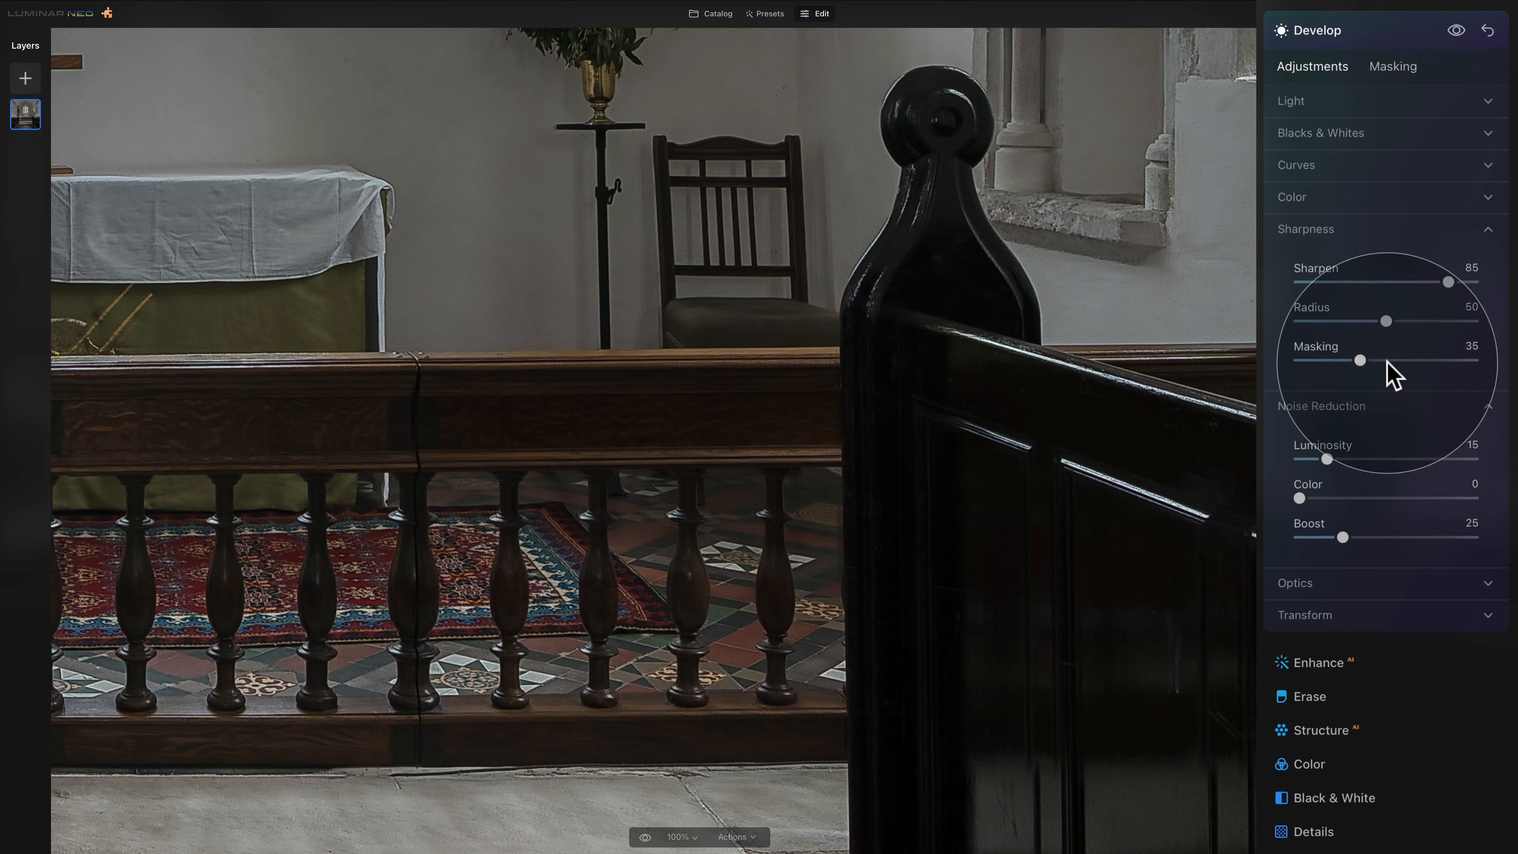
left_click_drag(1360, 359, 1426, 356)
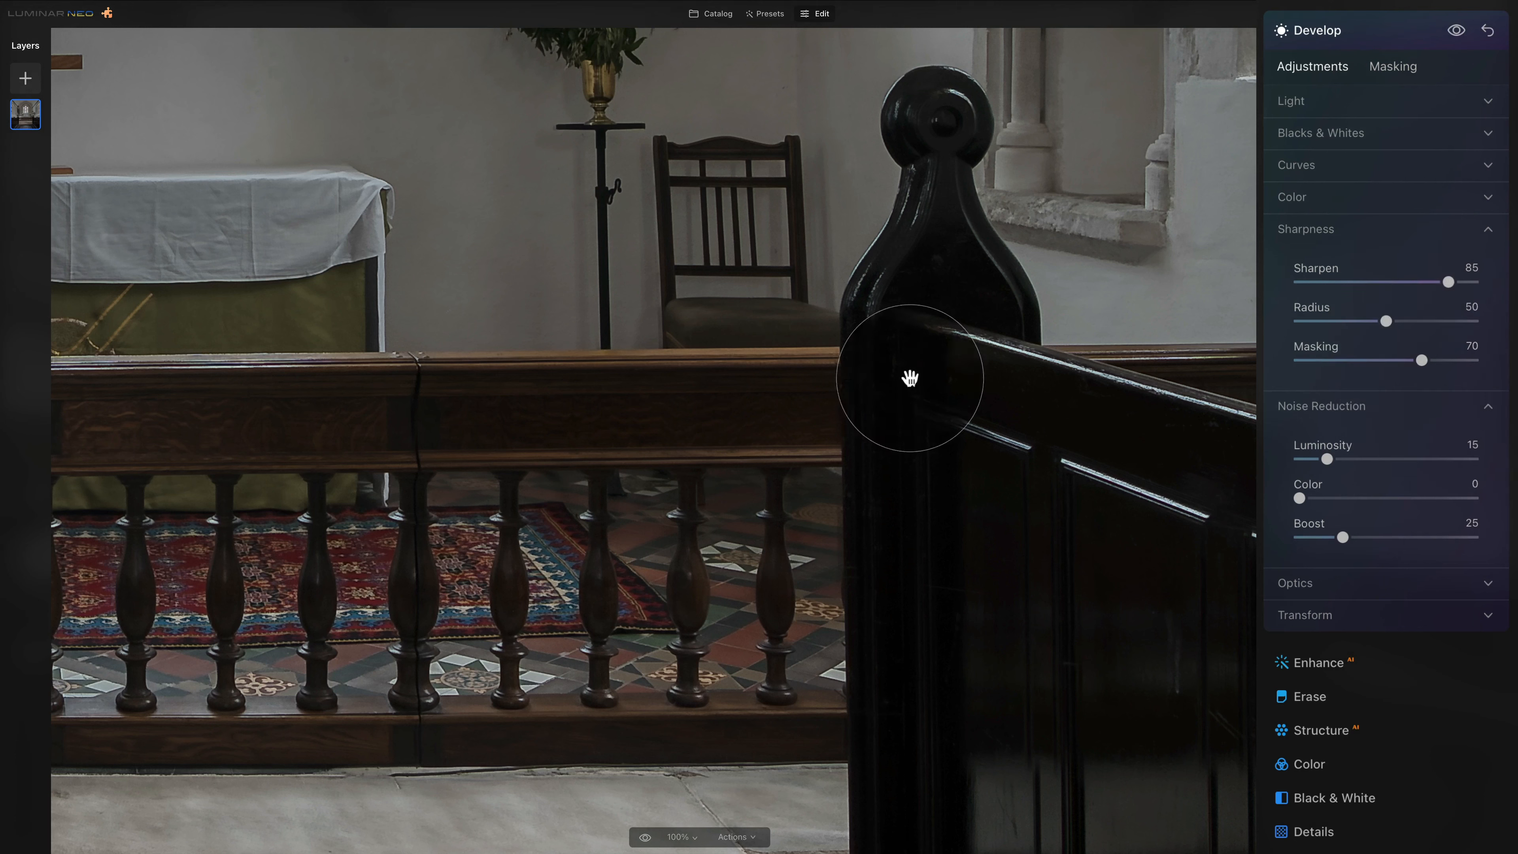
Set the Develop highlights to -82 and the shadows to 36 for the whole church image.
left_click(1343, 238)
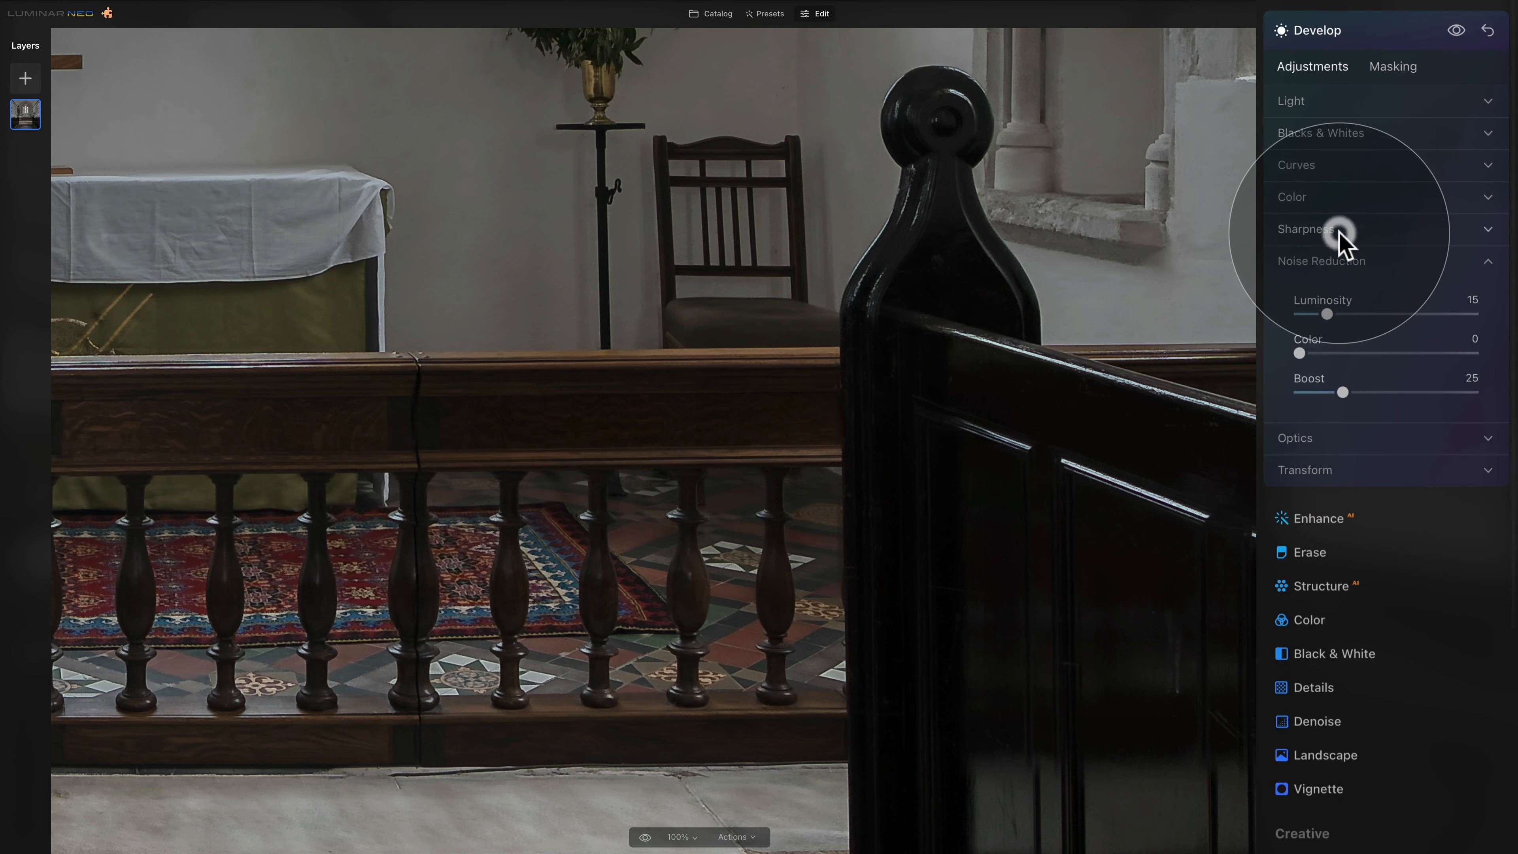
left_click(1354, 263)
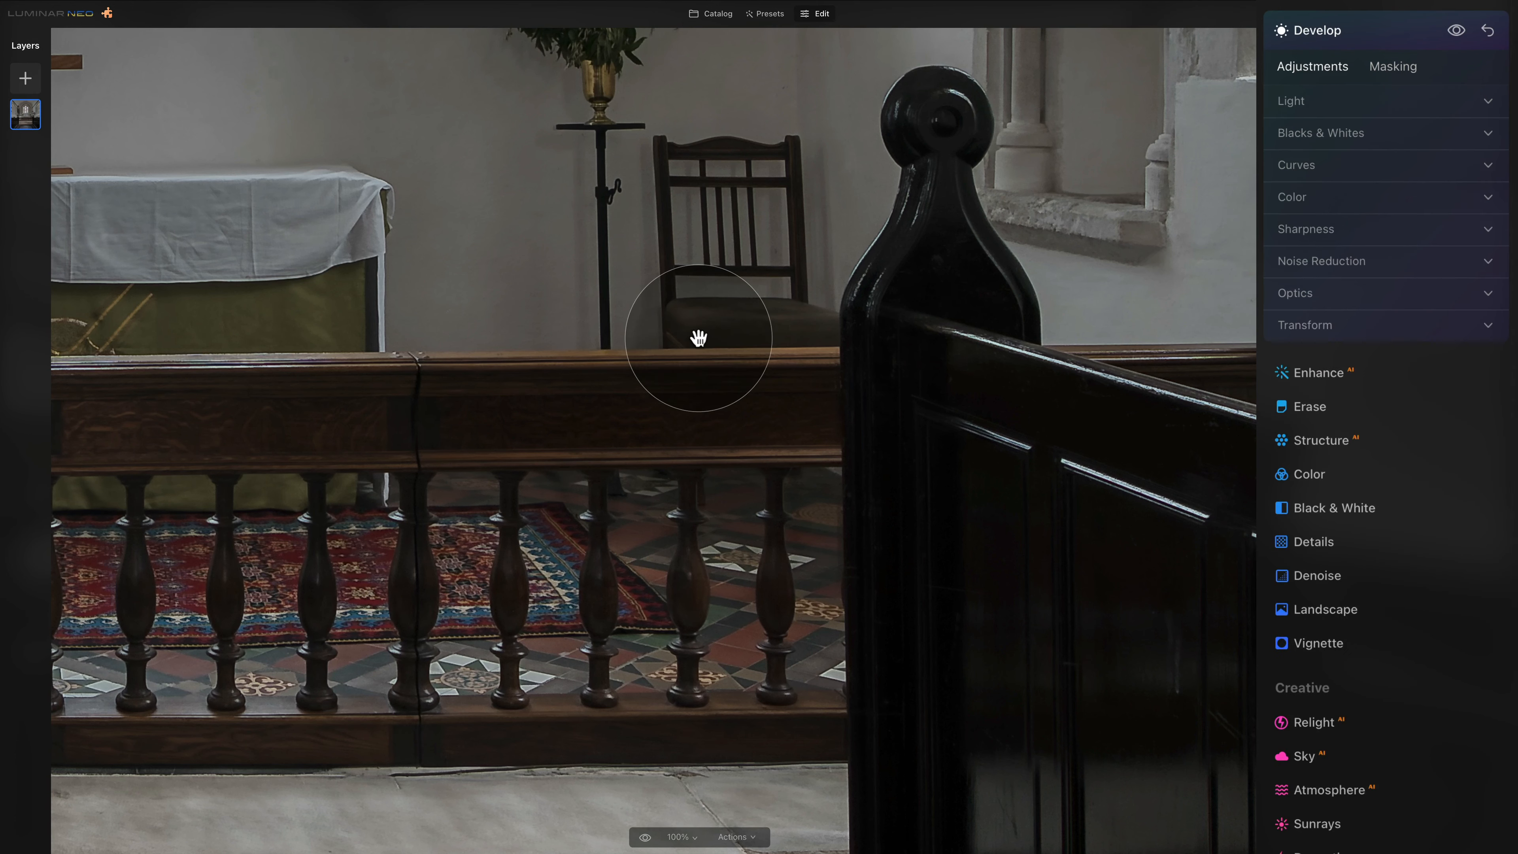
key("super+0")
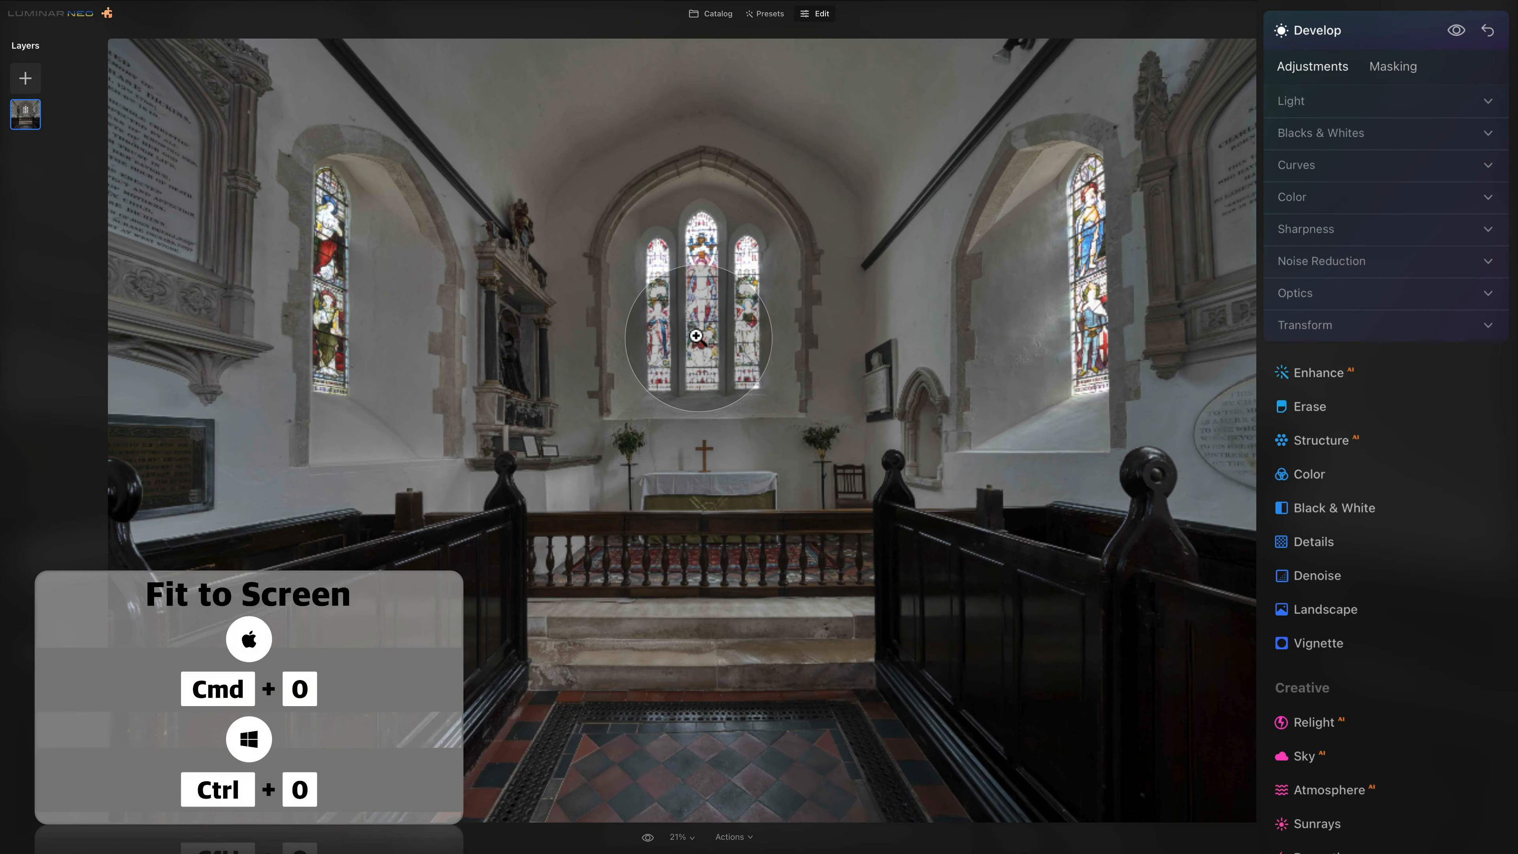
left_click(1314, 103)
left_click(1367, 321)
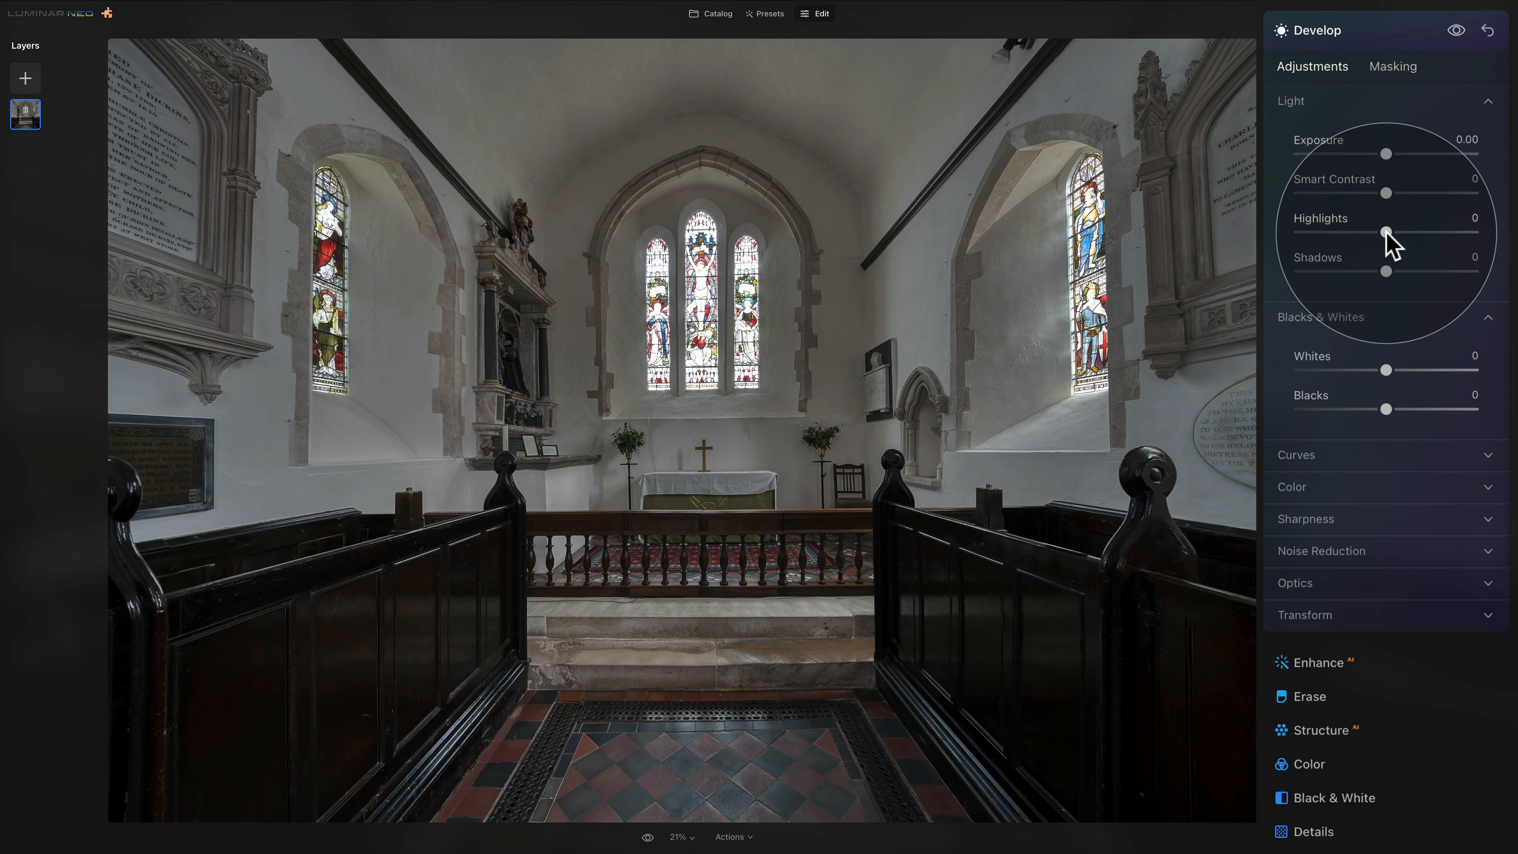
left_click_drag(1386, 232, 1323, 234)
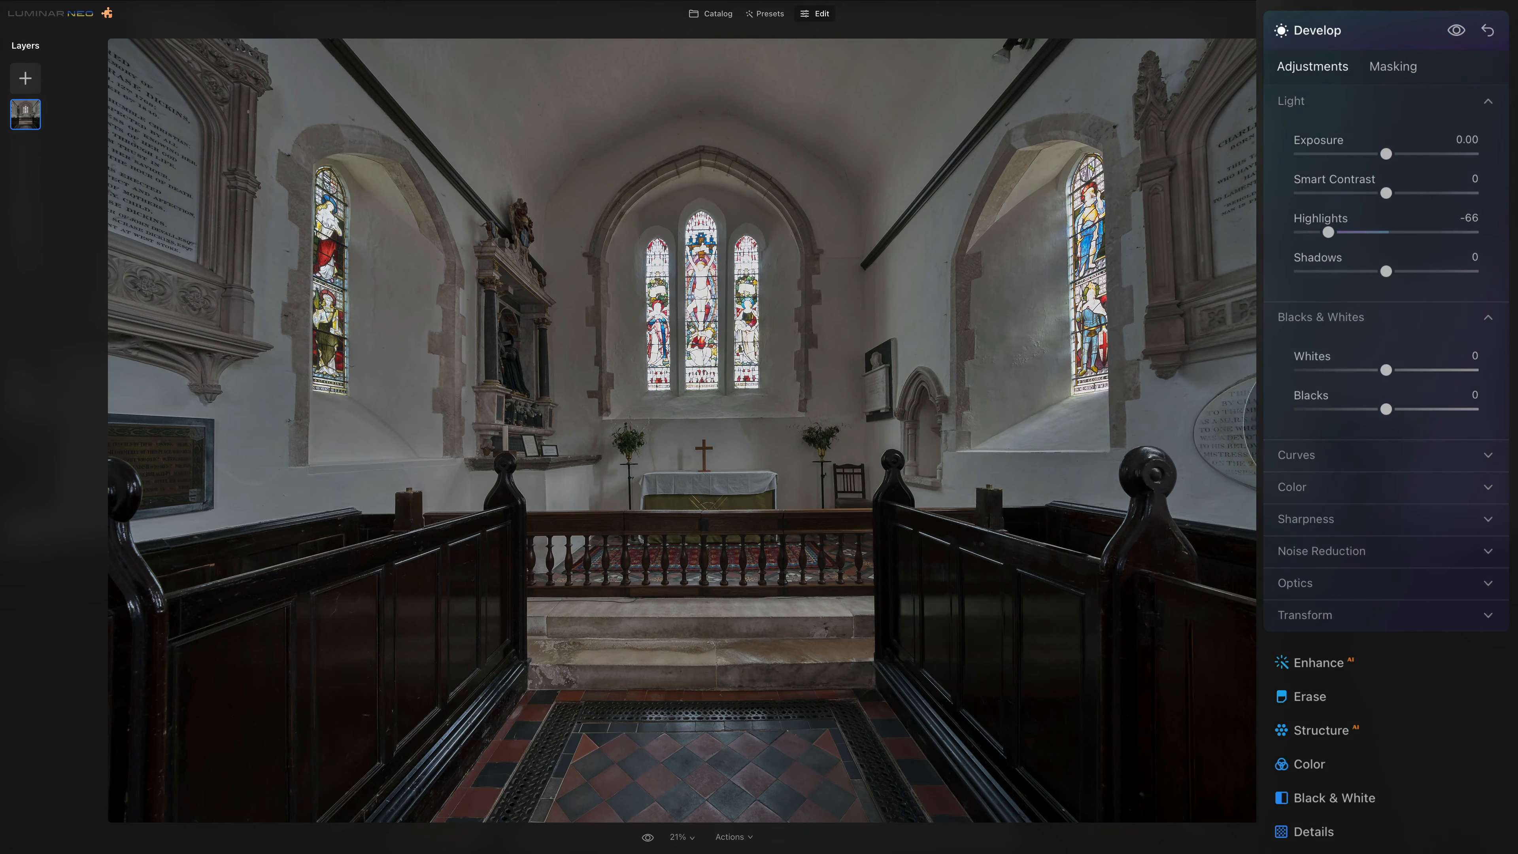
left_click_drag(1330, 236, 1314, 236)
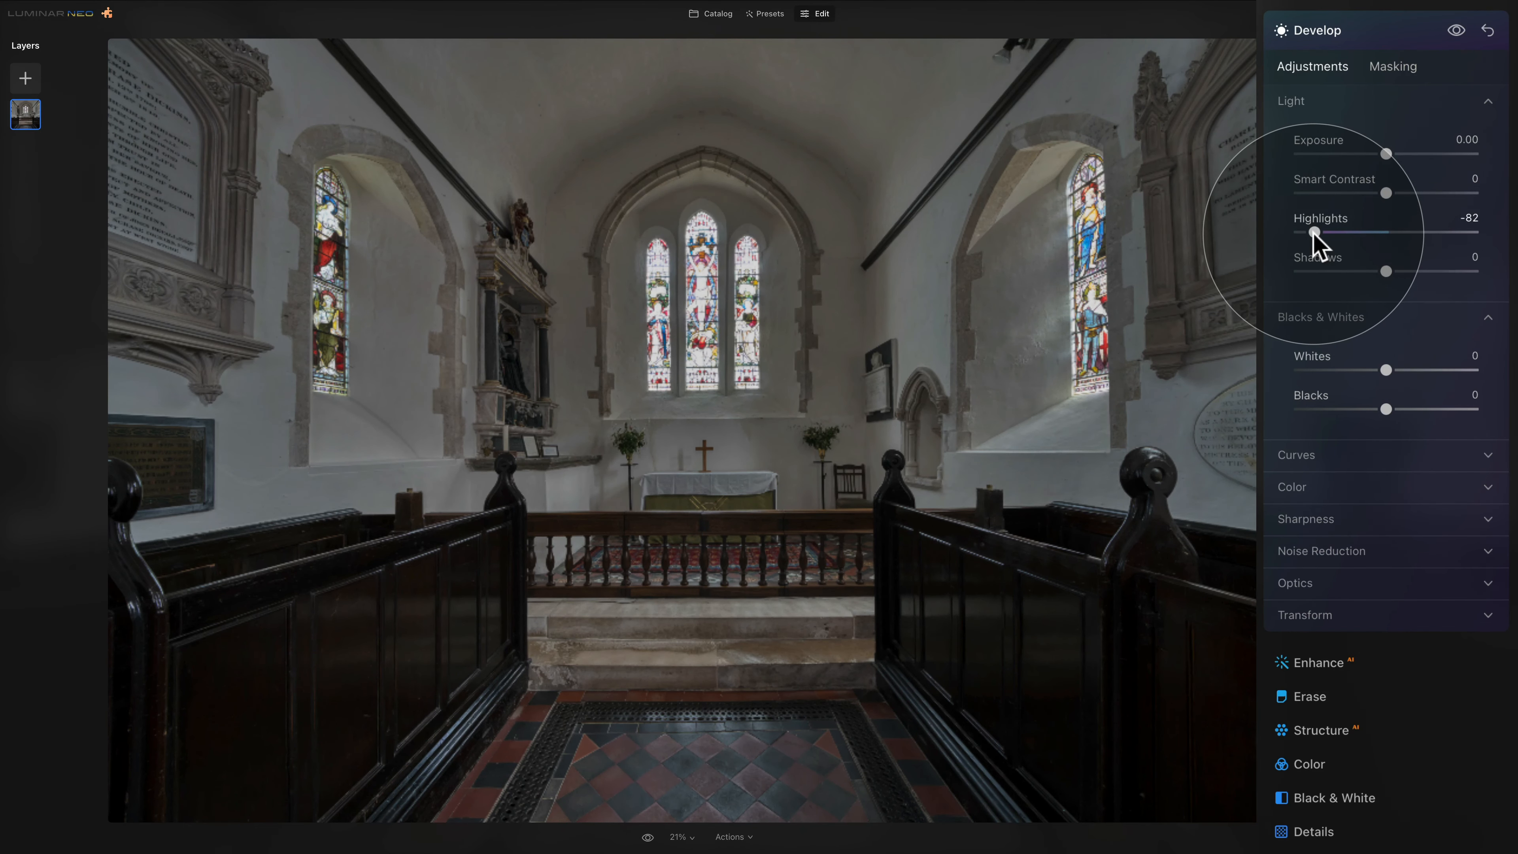
left_click_drag(1386, 271, 1472, 271)
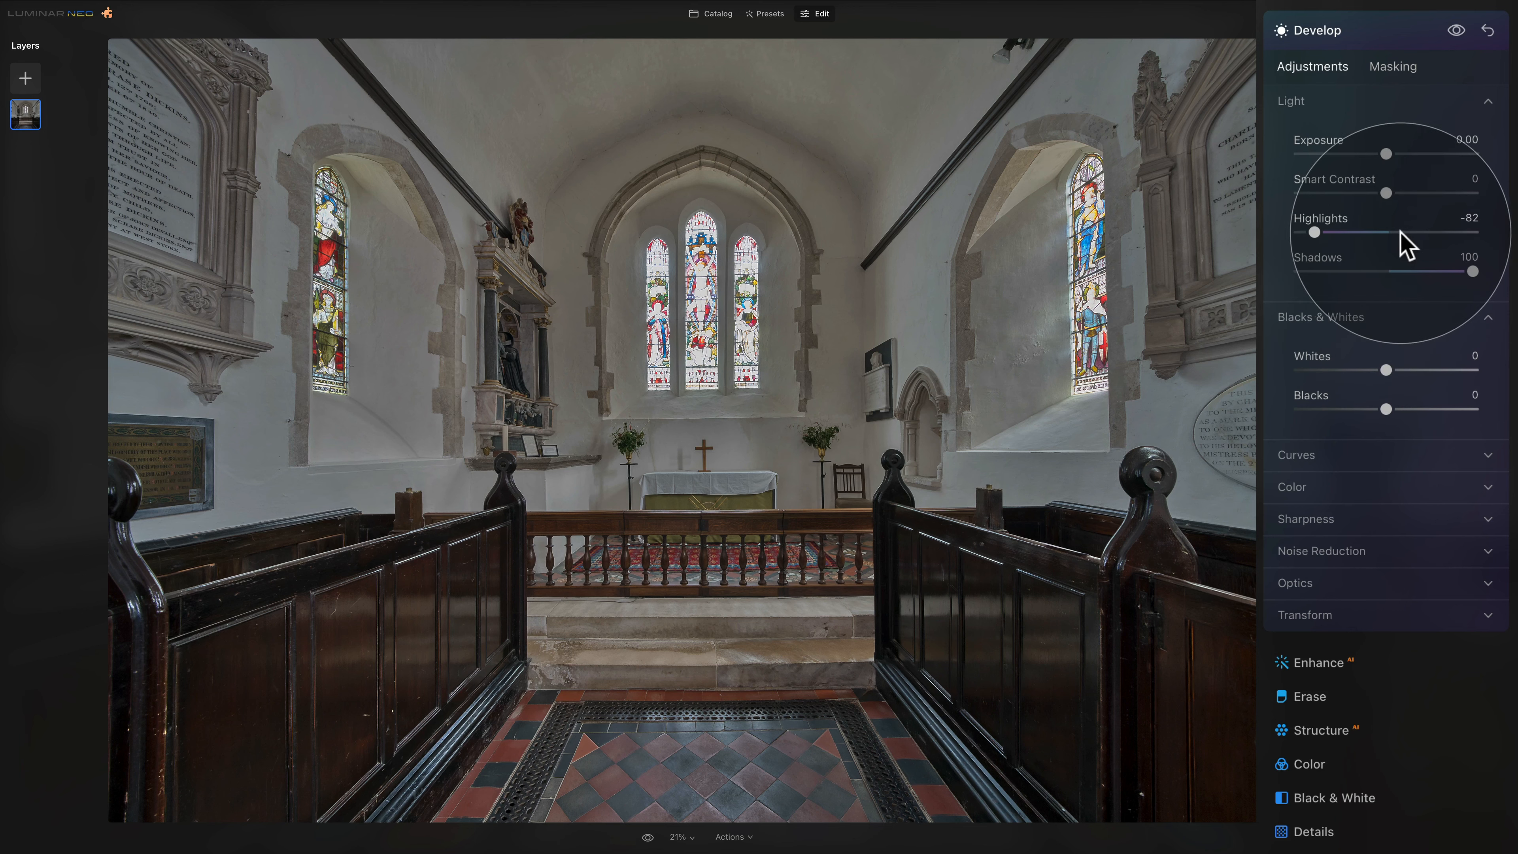
left_click_drag(1471, 271, 1425, 270)
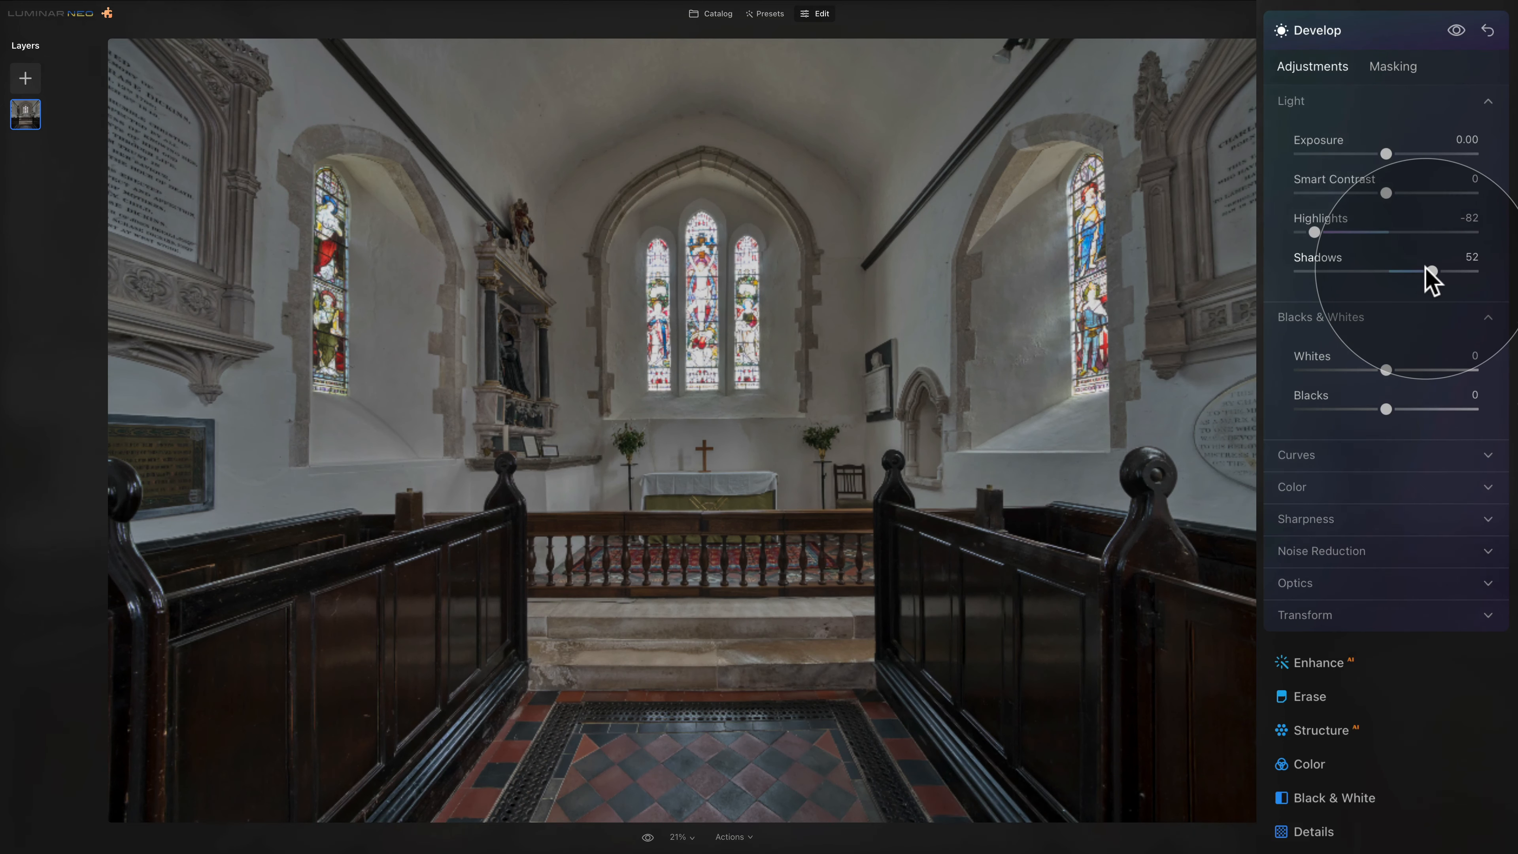
left_click_drag(1424, 271, 1417, 273)
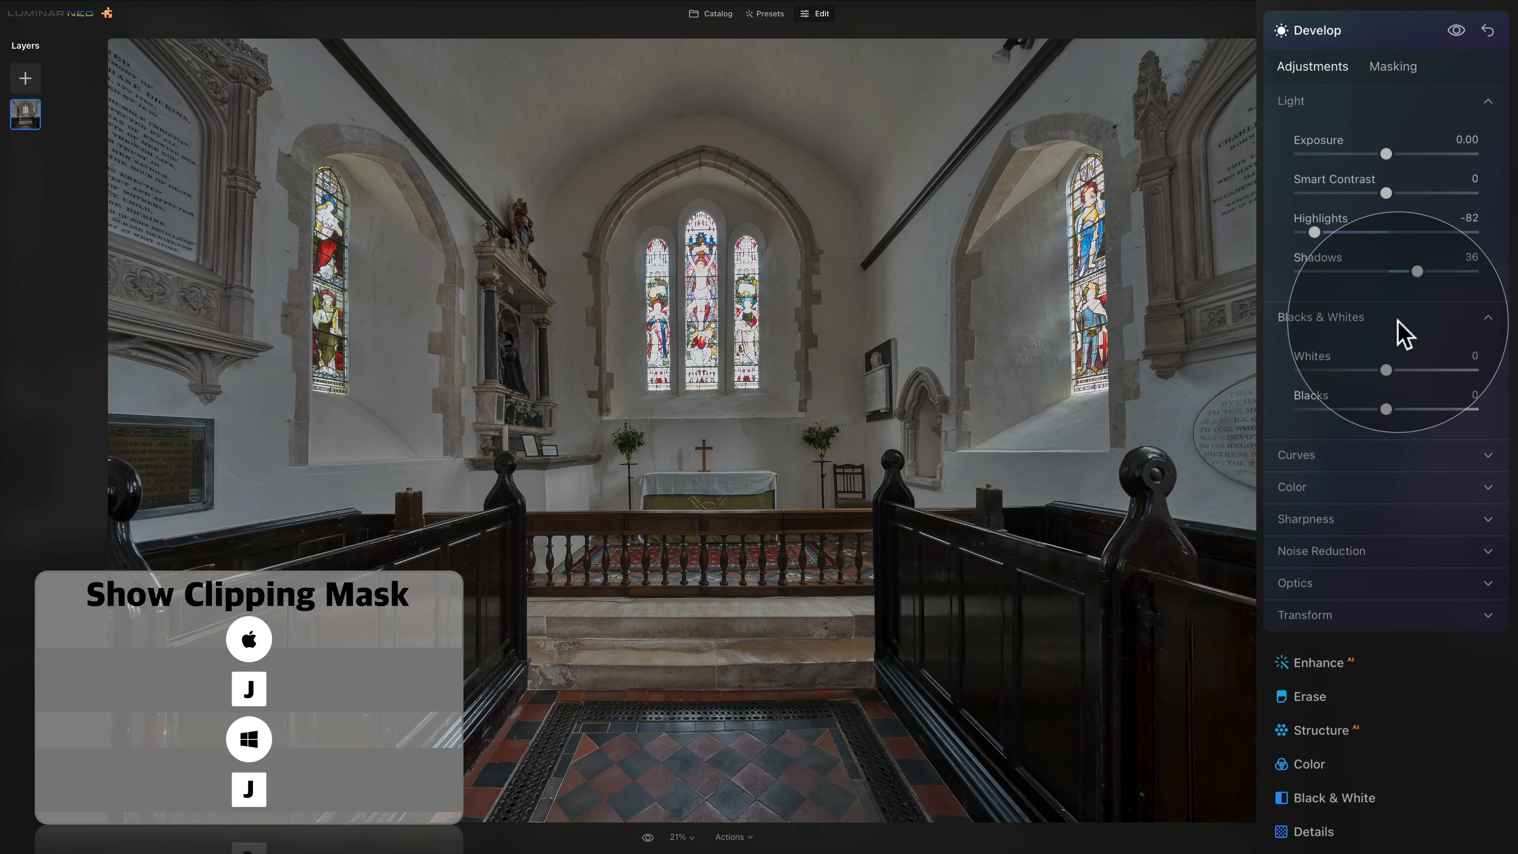
Set the Develop blacks to -21 and the whites to 15 with the clipping mask shown.
key("j")
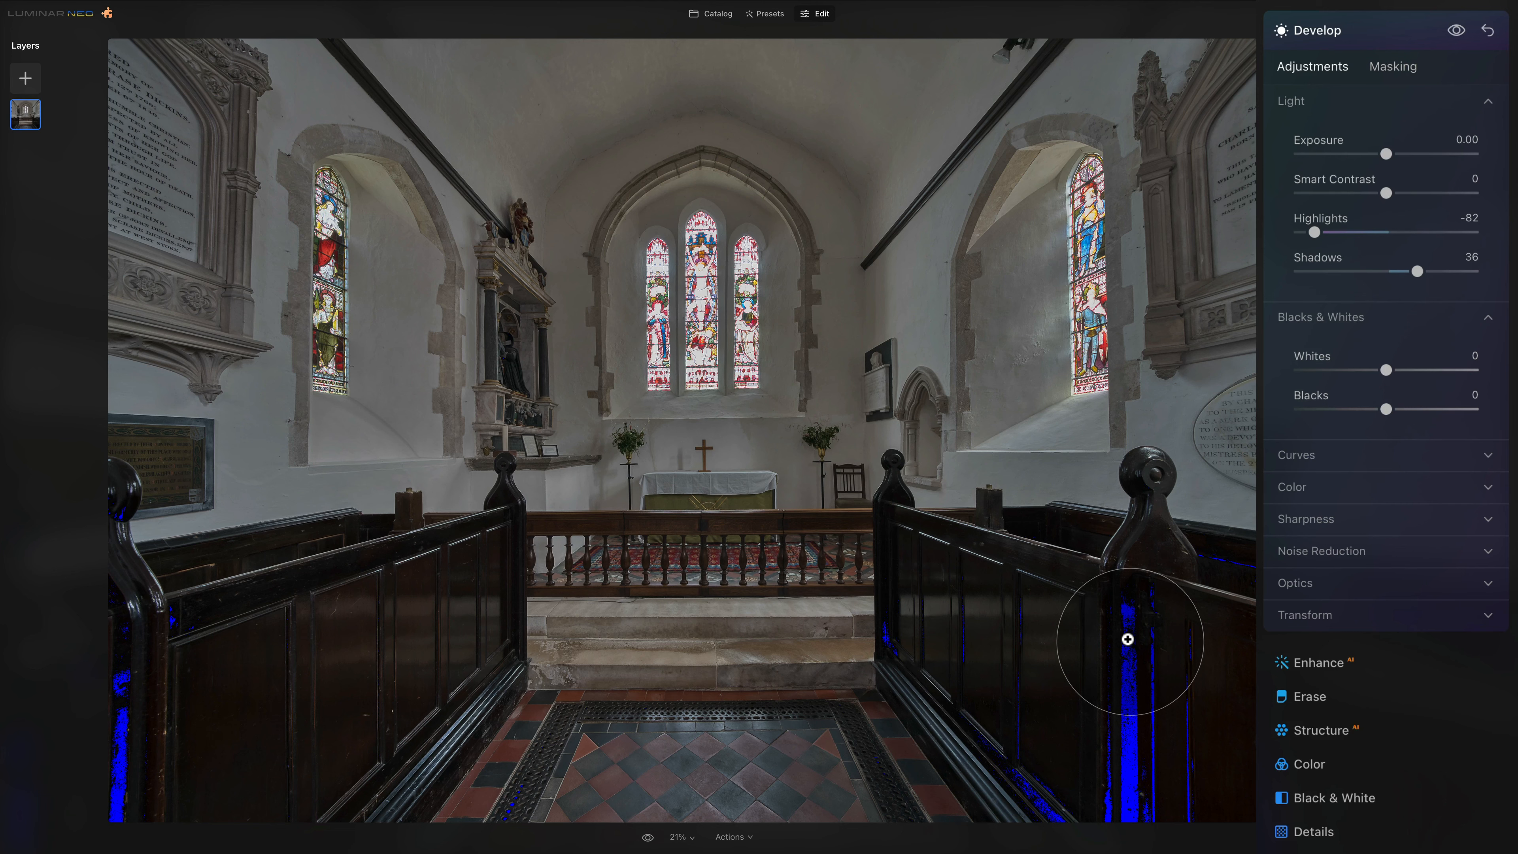
left_click_drag(1386, 409, 1367, 409)
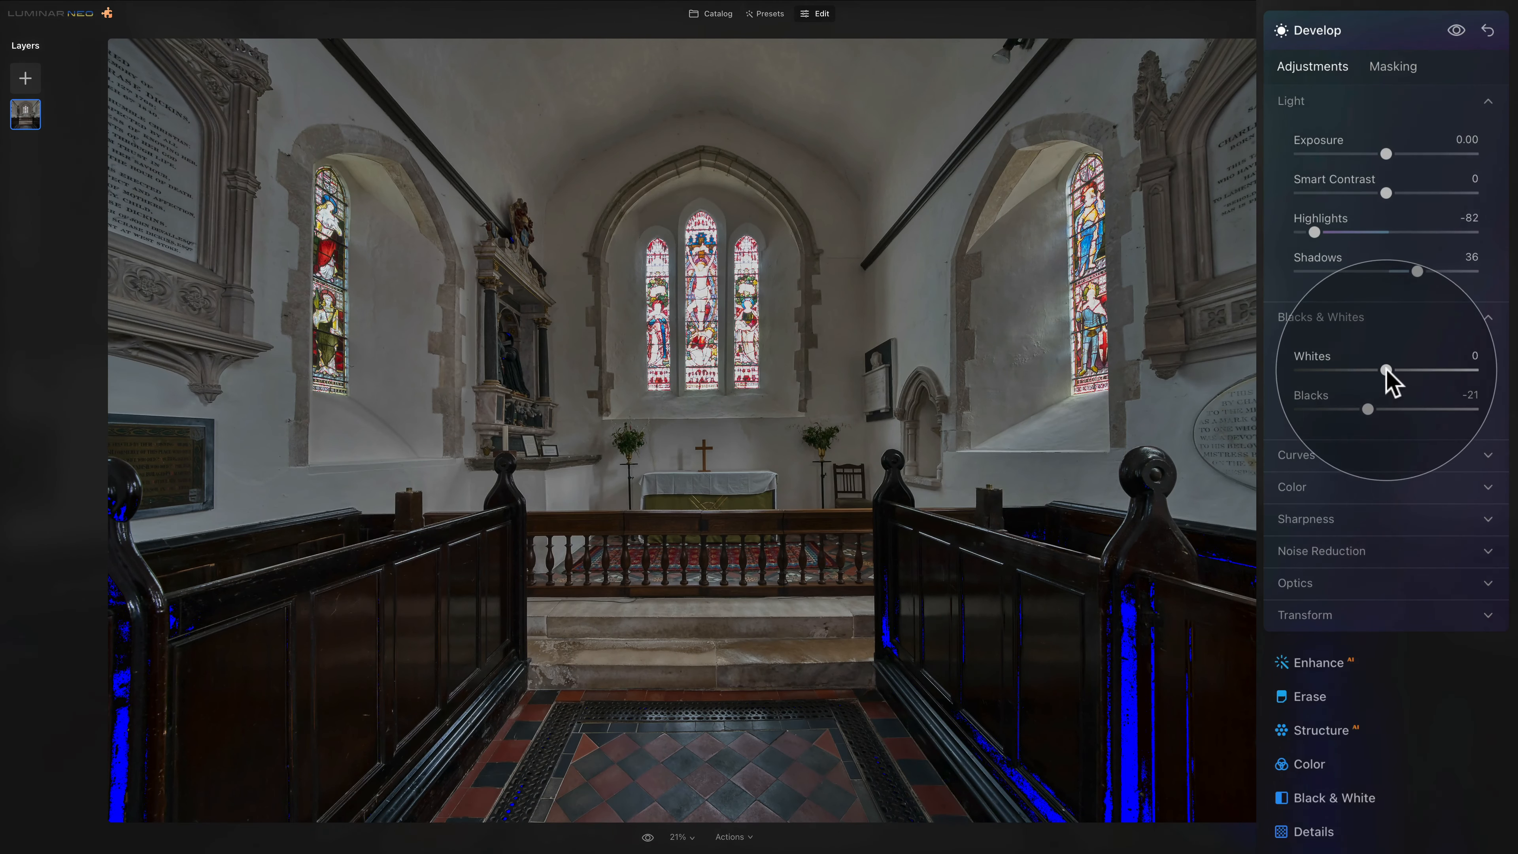
mouse_move(1385, 371)
left_mouse_down()
mouse_move(1493, 400)
mouse_move(1385, 373)
mouse_move(1397, 367)
left_mouse_up()
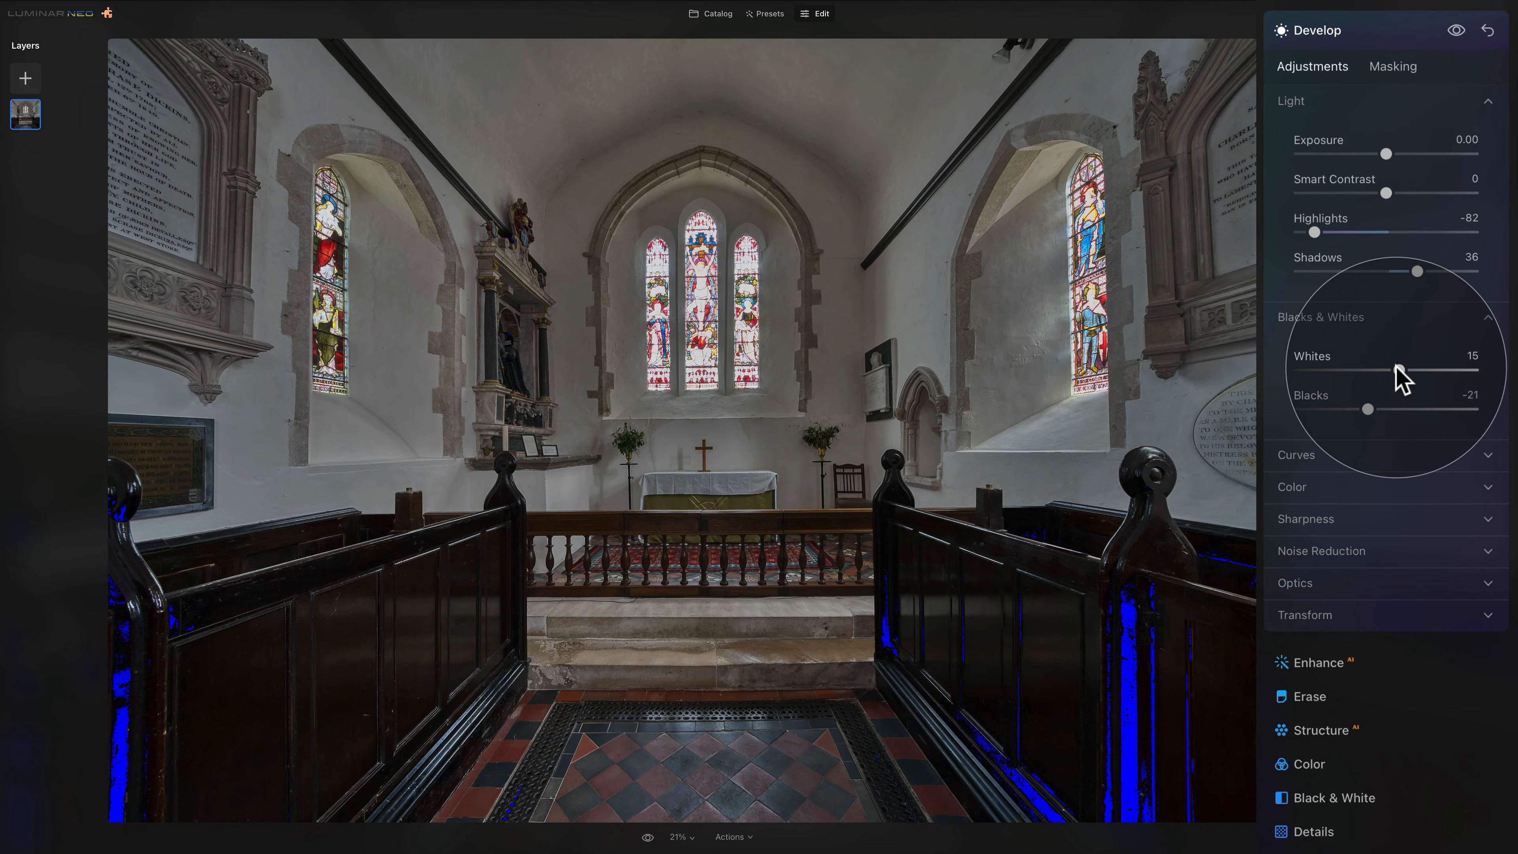
left_click(1375, 318)
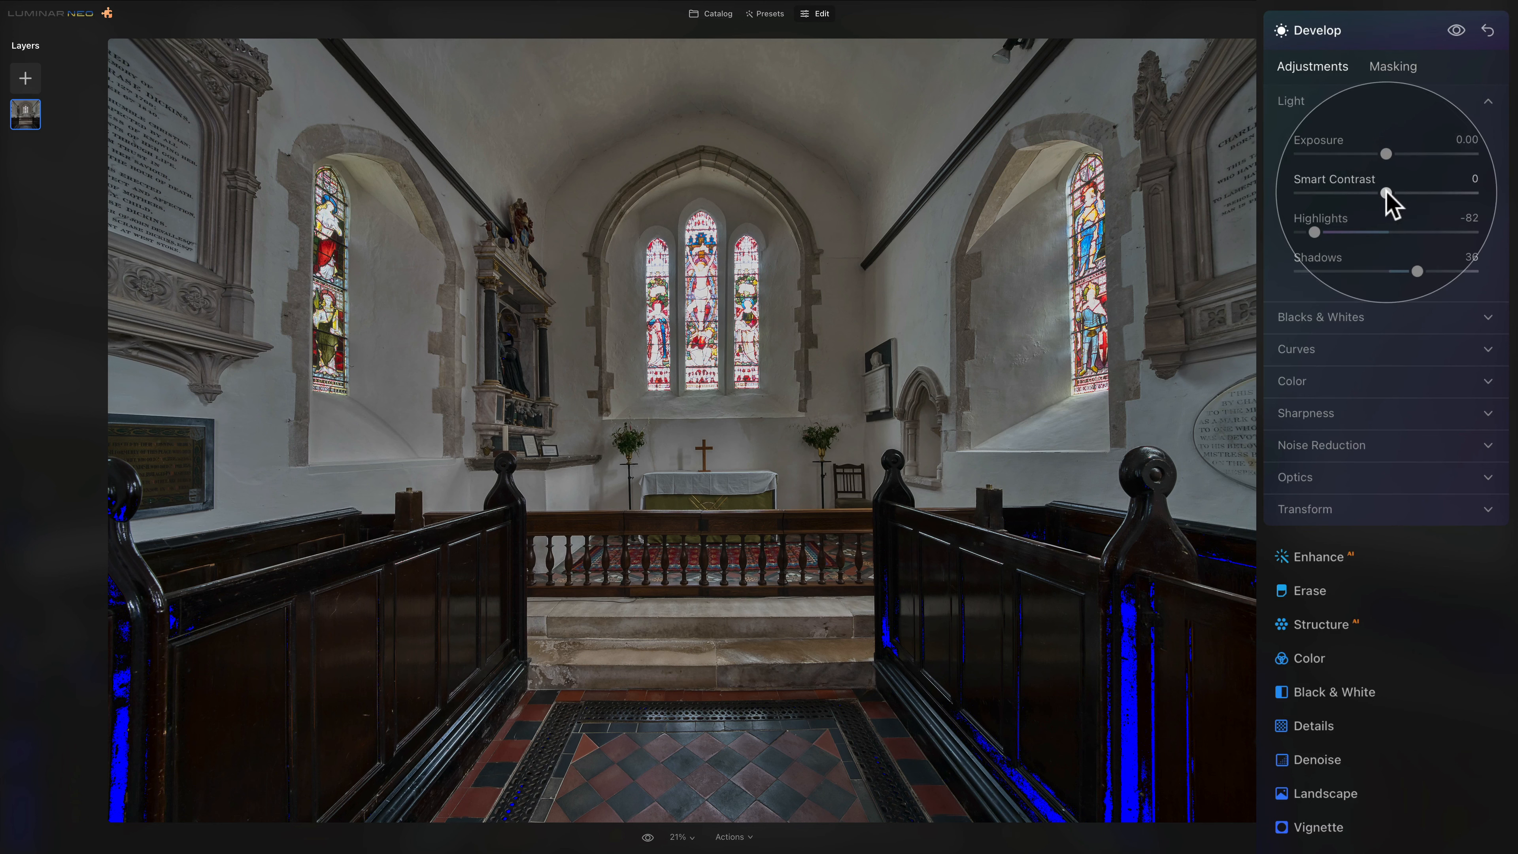
Set the Develop smart contrast to 15 and the exposure to 0.20, and hide the clipping mask.
left_click_drag(1387, 193, 1400, 192)
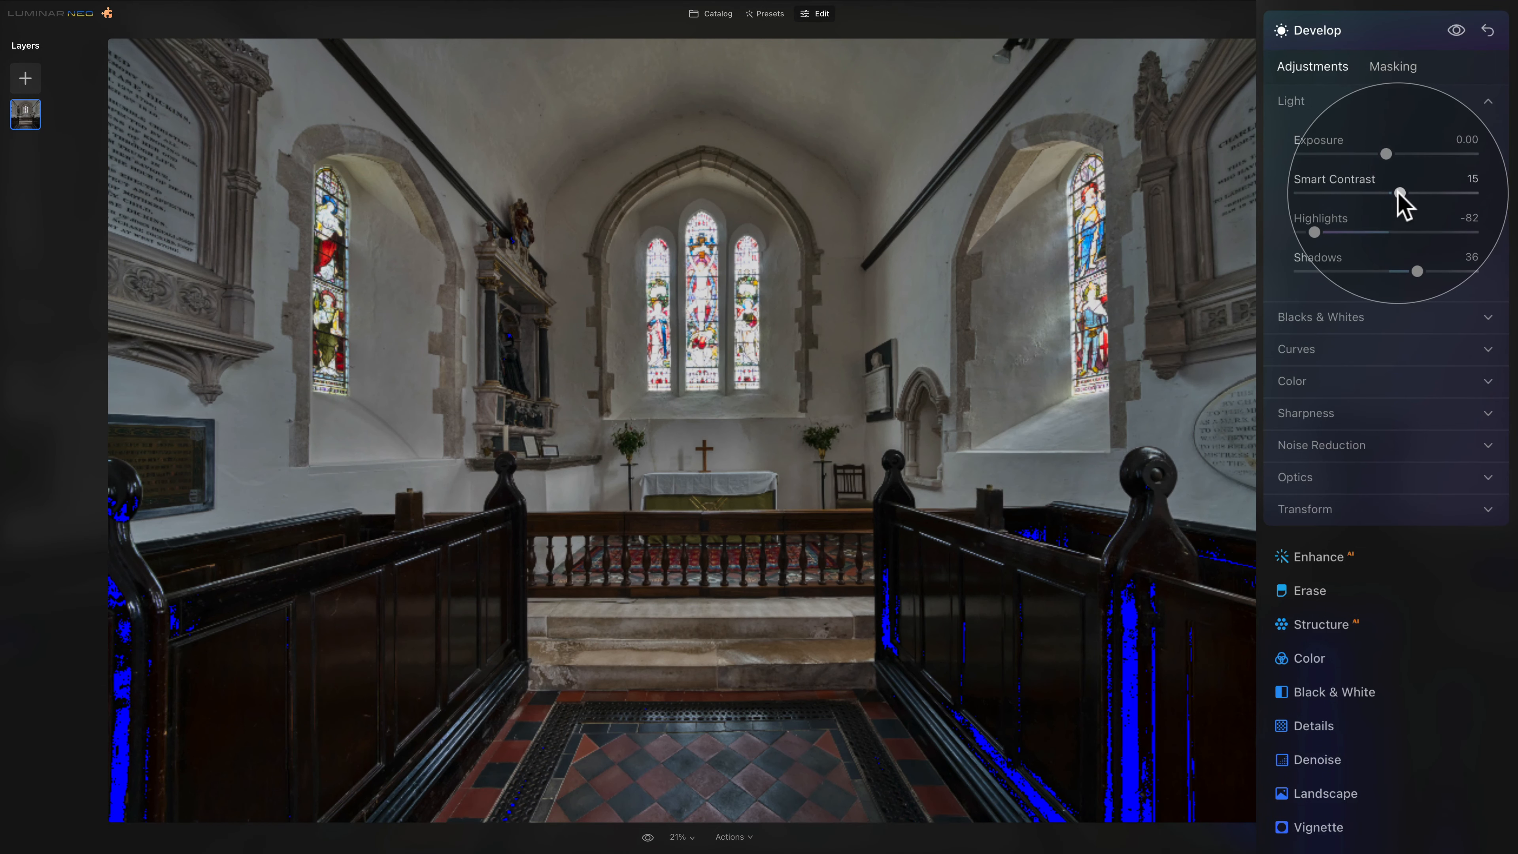
left_click_drag(1385, 159, 1393, 167)
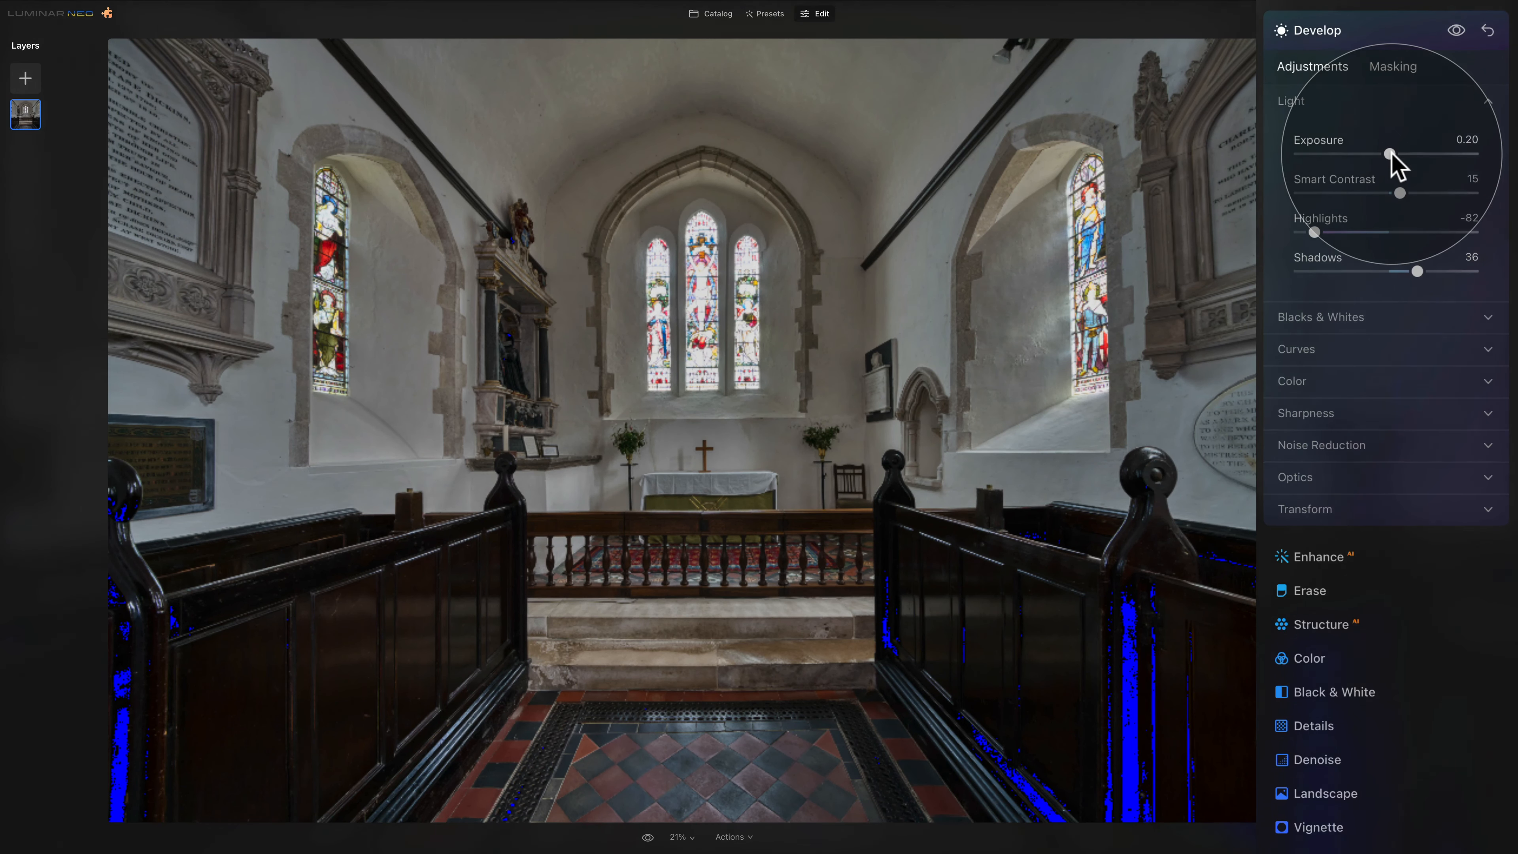
left_click(1329, 100)
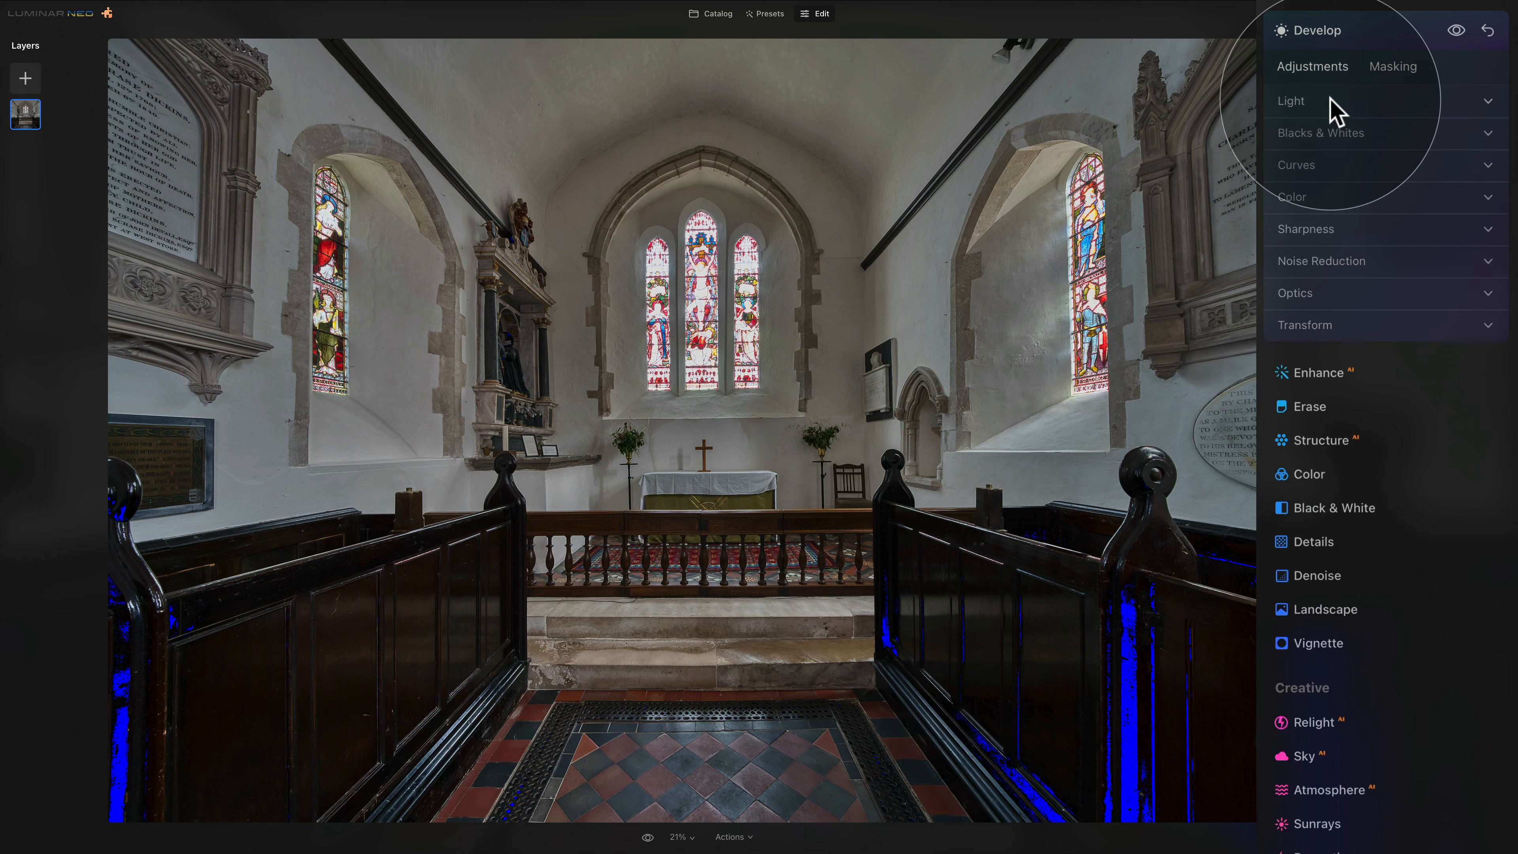
key("j")
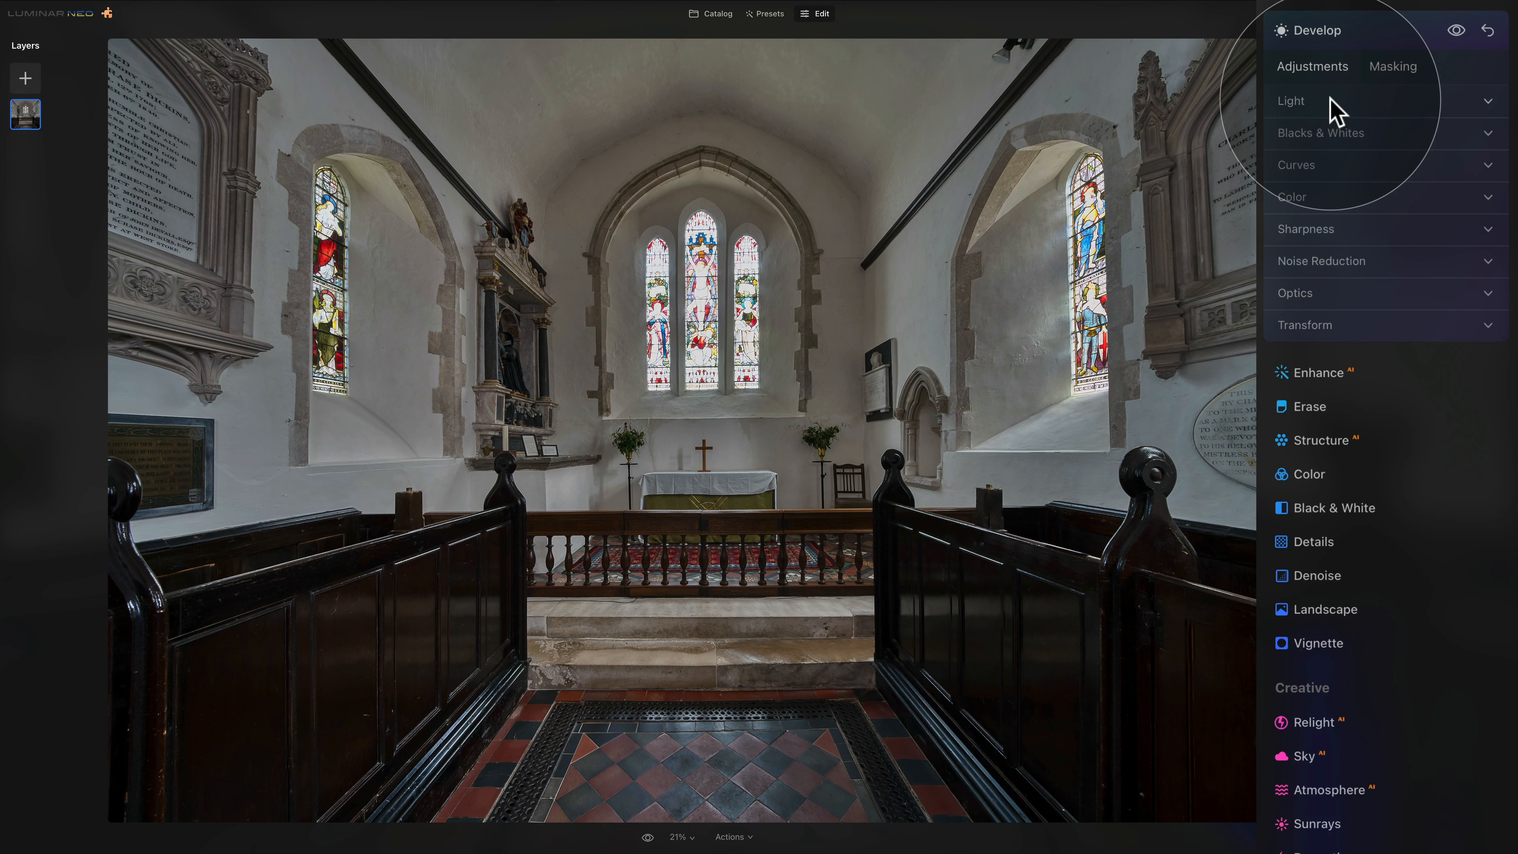
Switch the white balance to Custom with temperature -6 and tint 5, and set the vibrance to 15.
left_click(1319, 197)
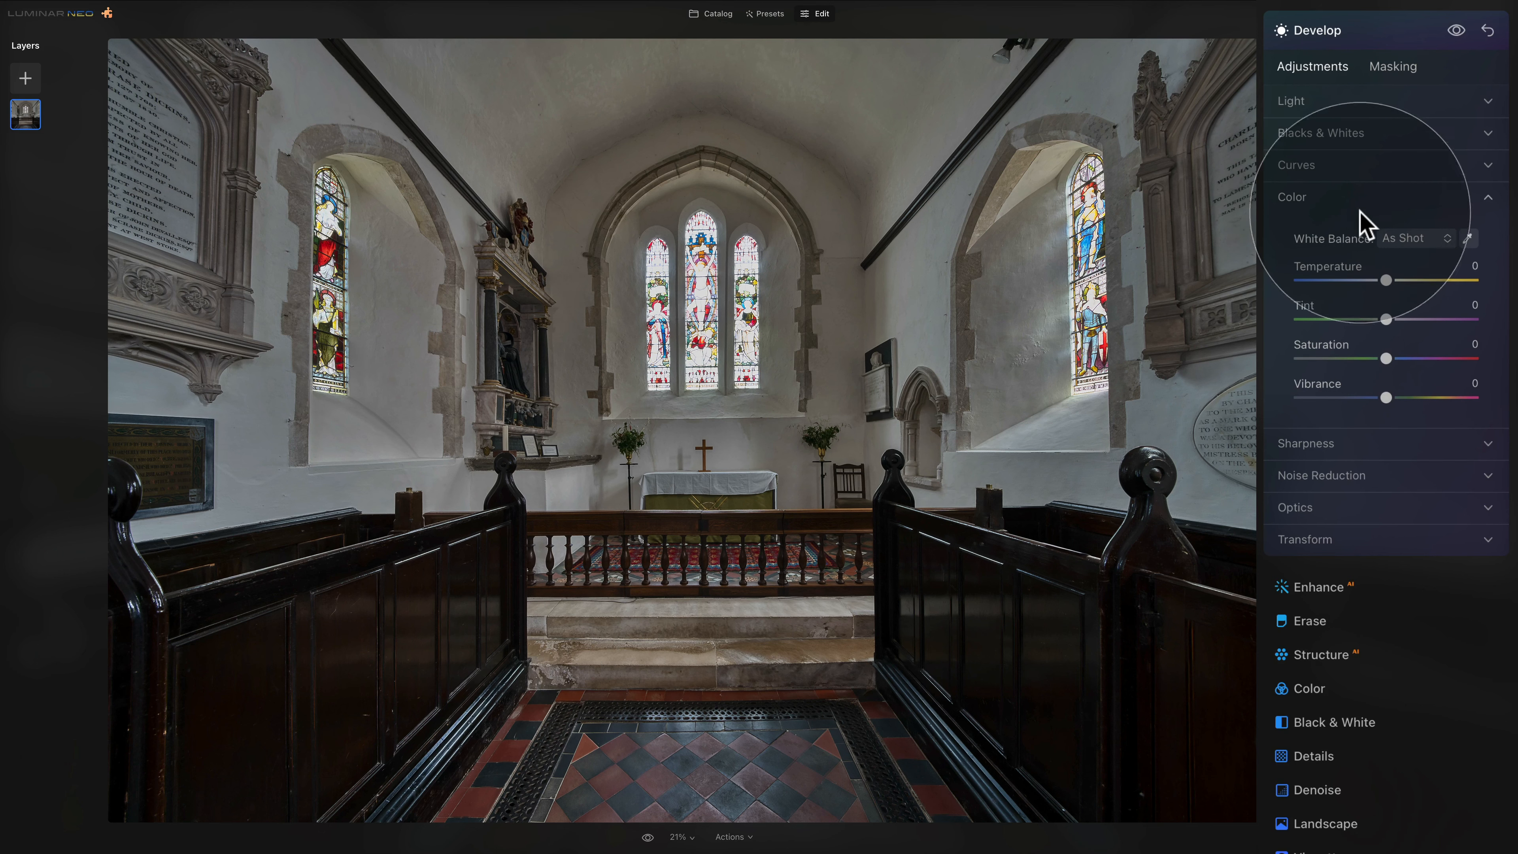
left_click(1415, 239)
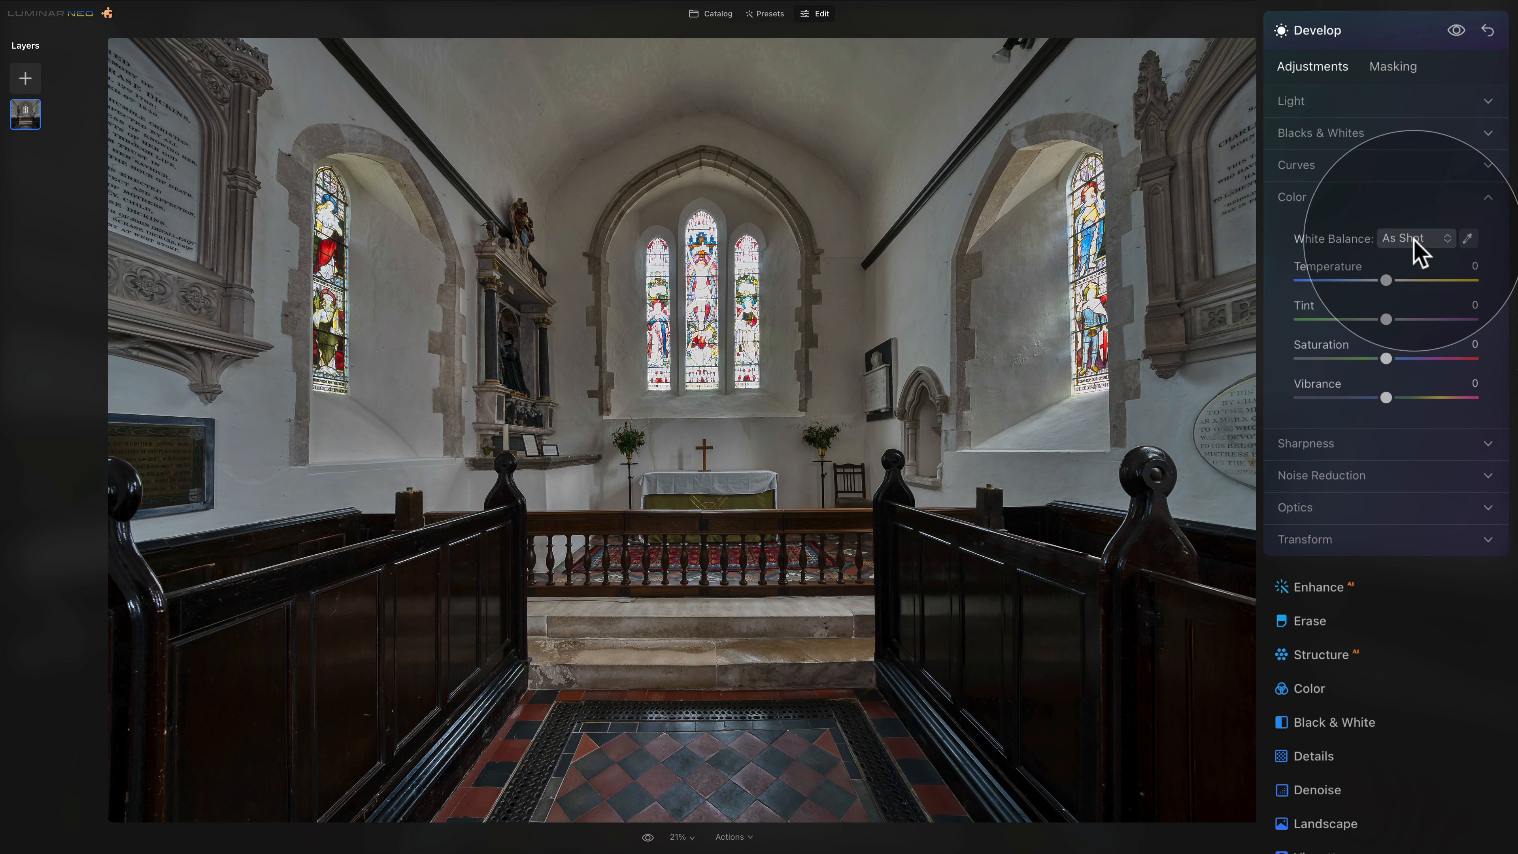
left_click(1401, 256)
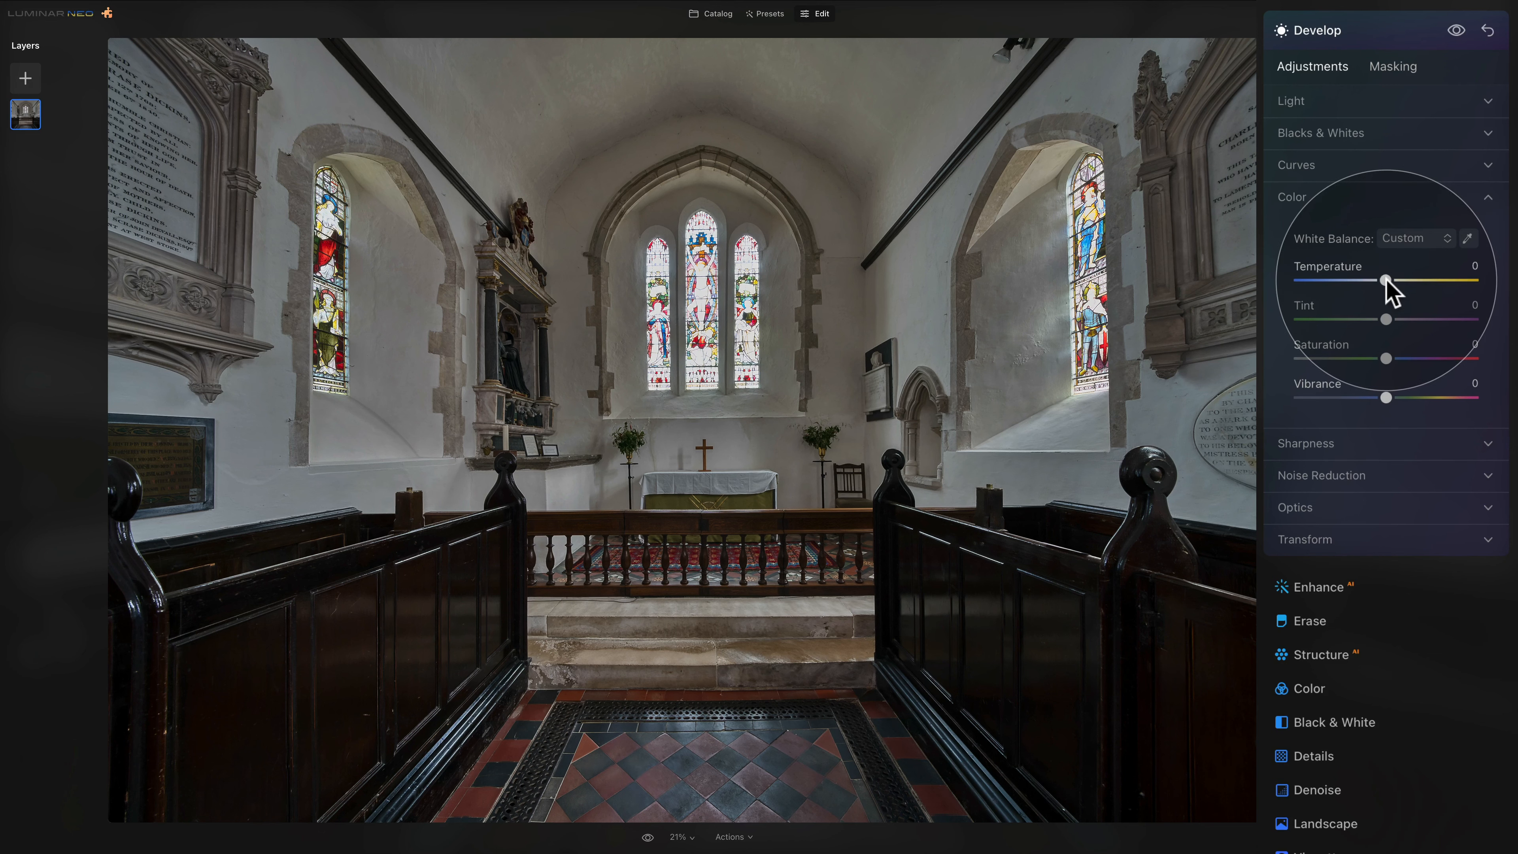
left_click_drag(1385, 280, 1381, 283)
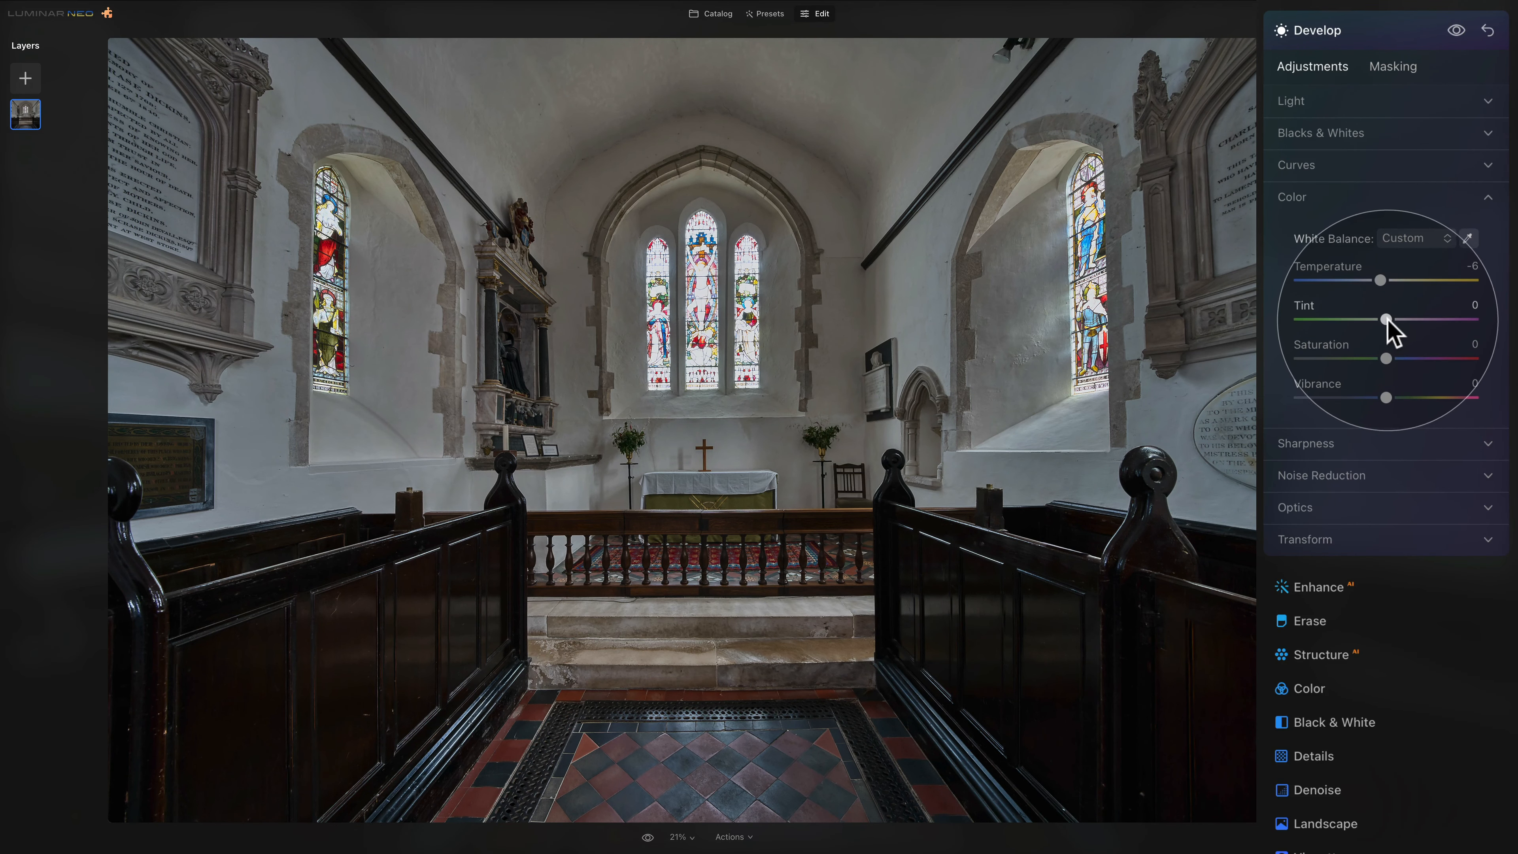
left_click_drag(1385, 320, 1389, 319)
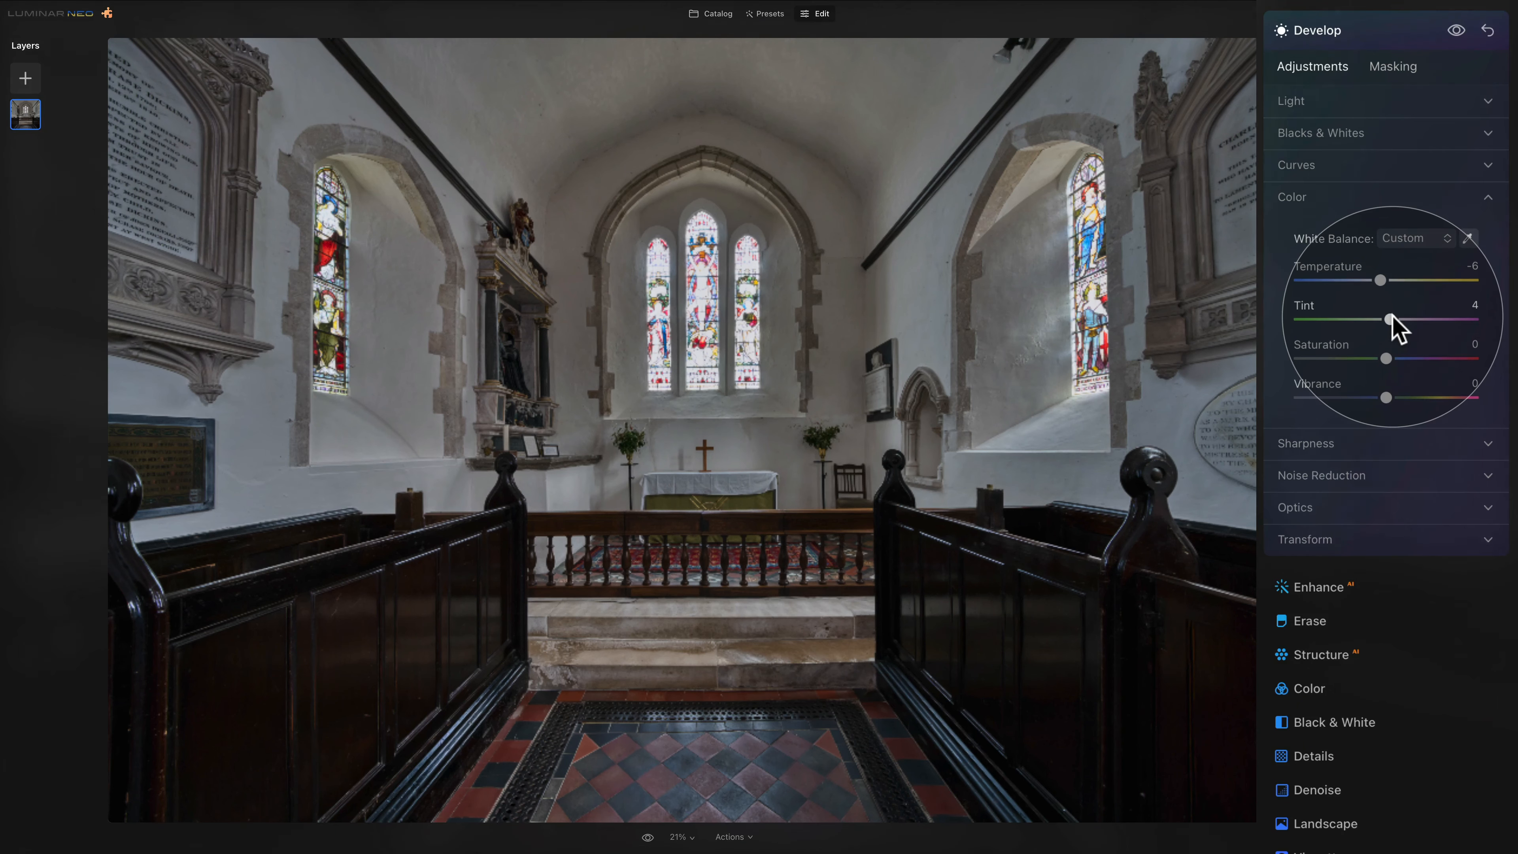
left_click(1391, 317)
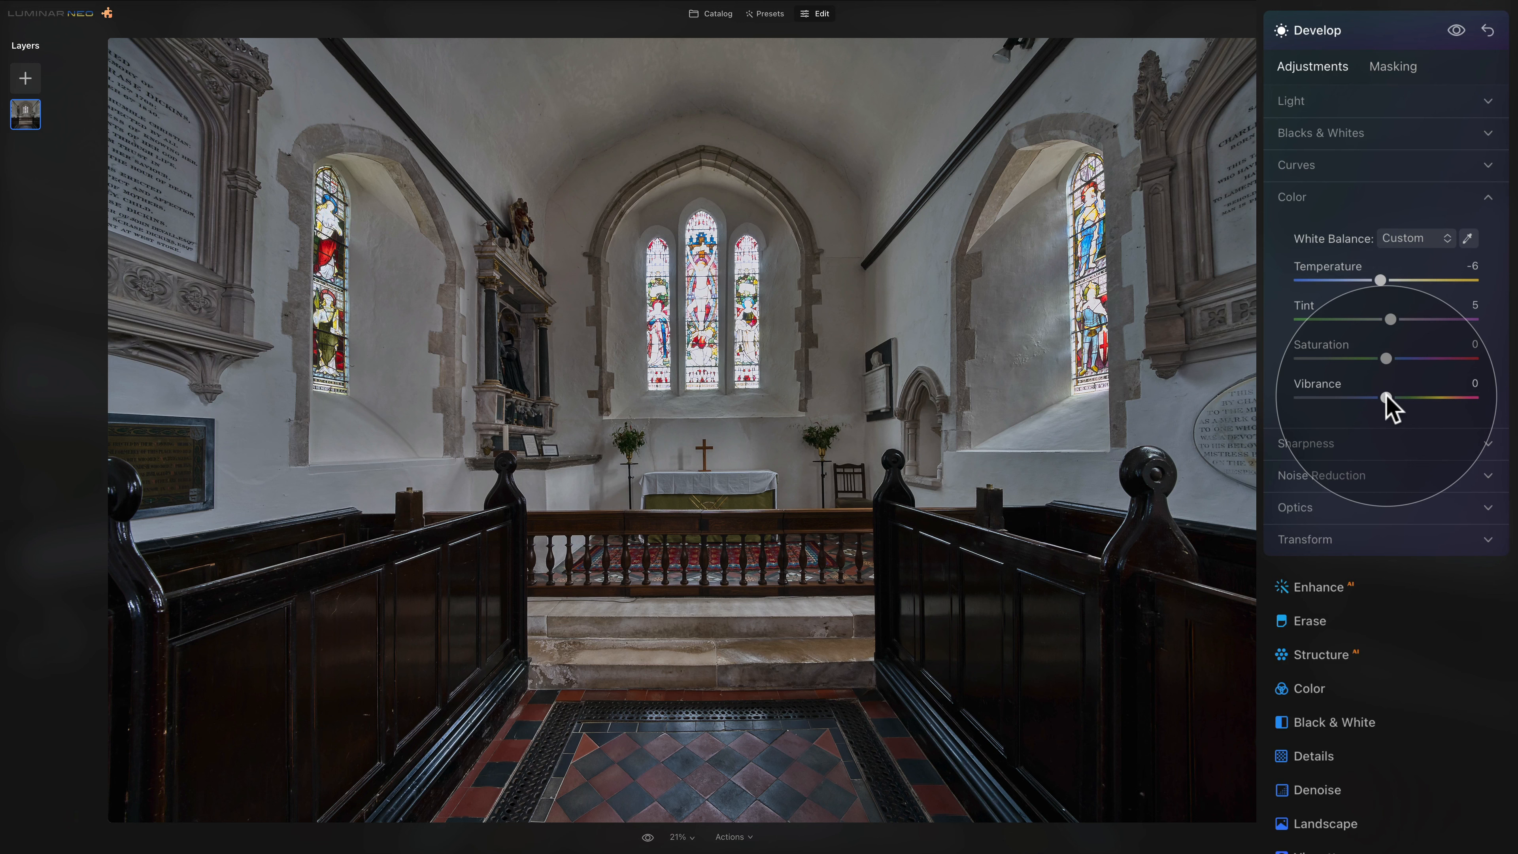
left_click_drag(1386, 396, 1399, 397)
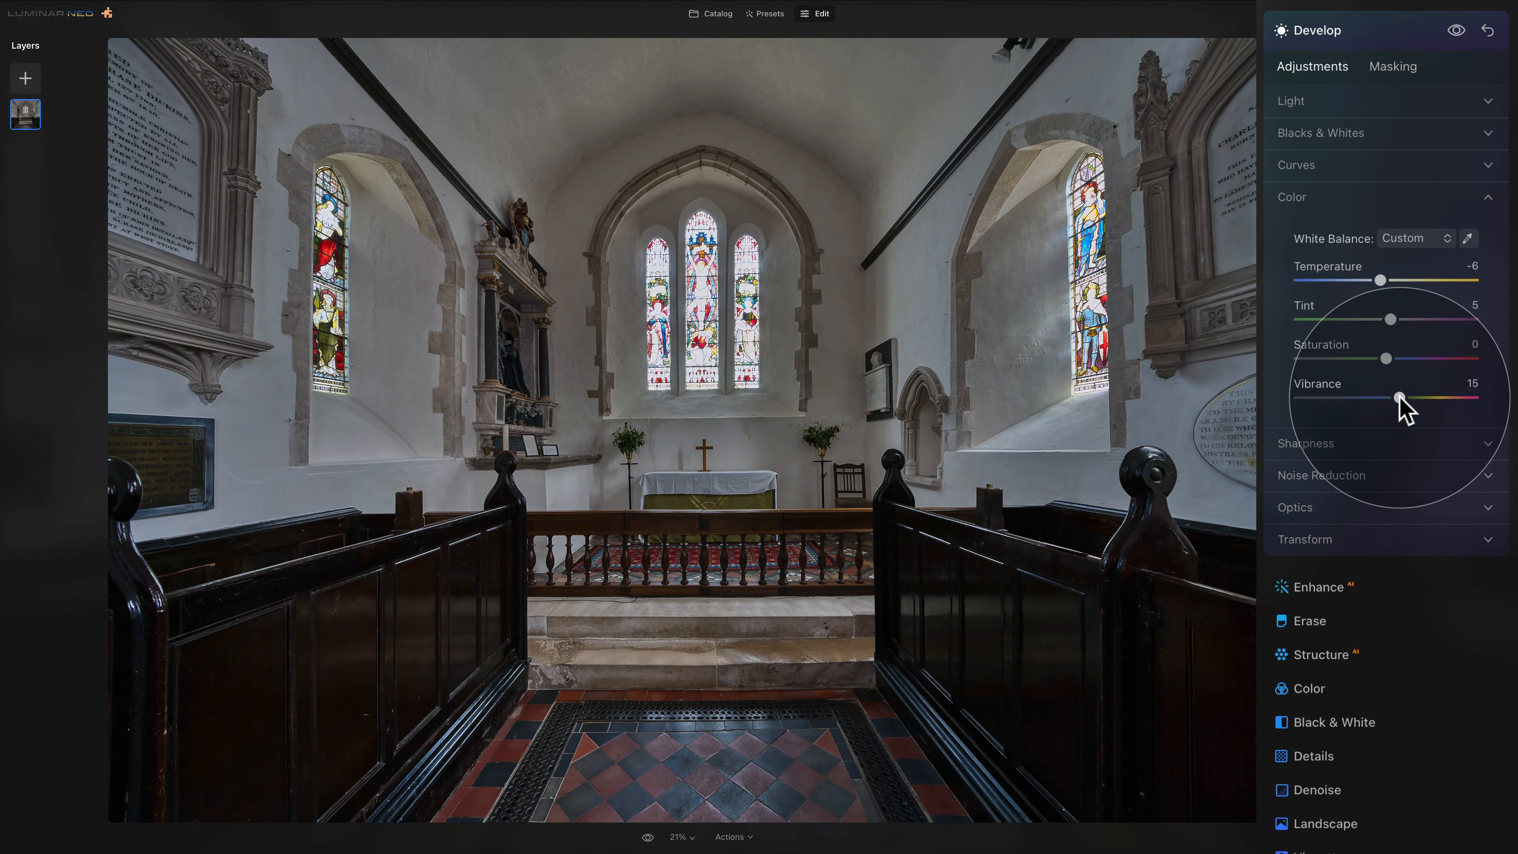
left_click(1316, 199)
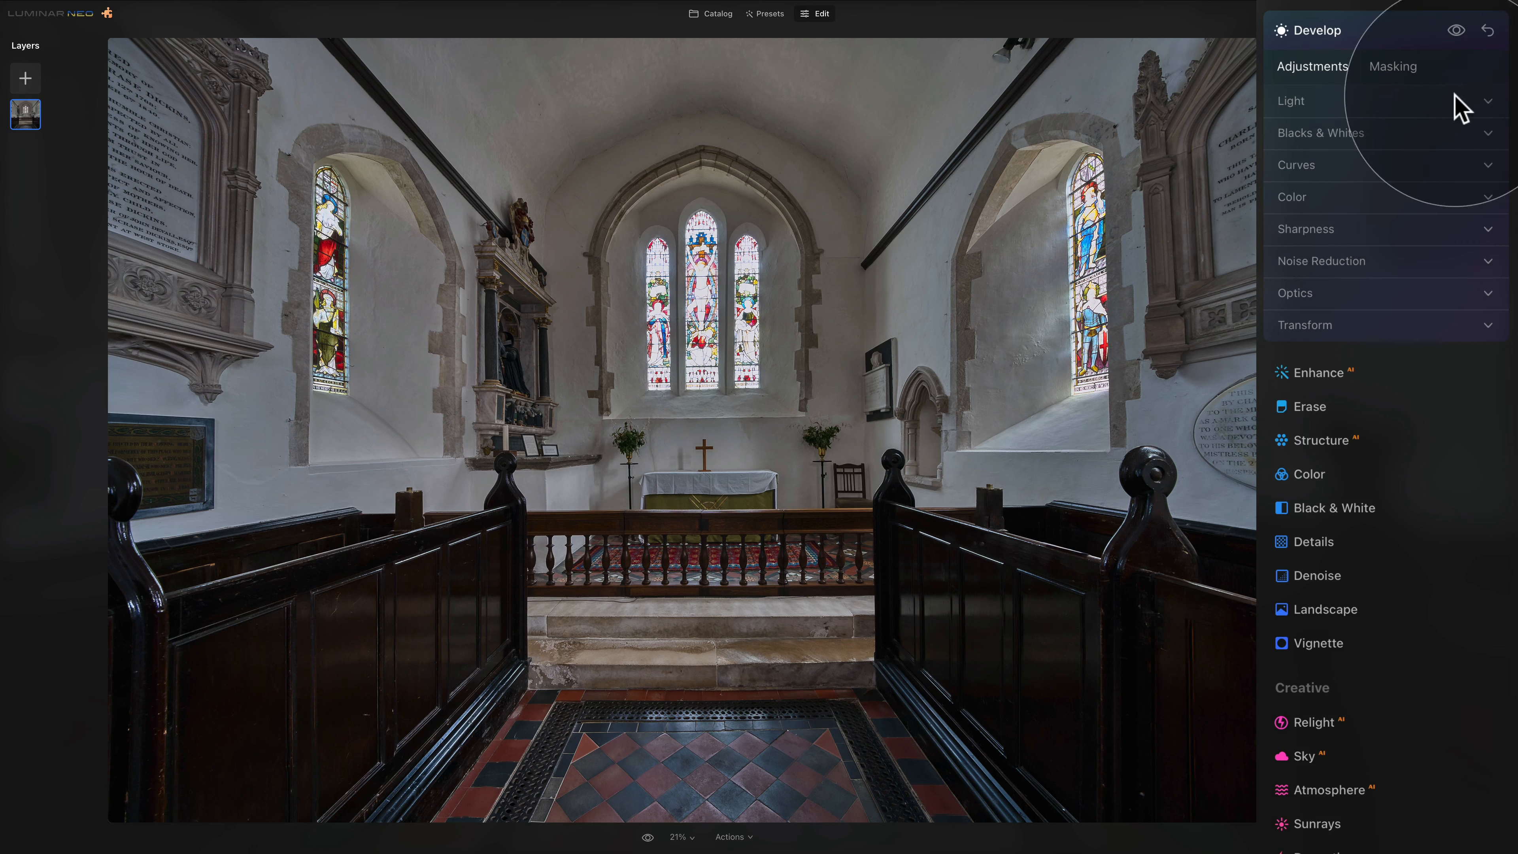
Compare the church image with and without the Develop adjustments, and set the highlights to -90.
left_click(1455, 30)
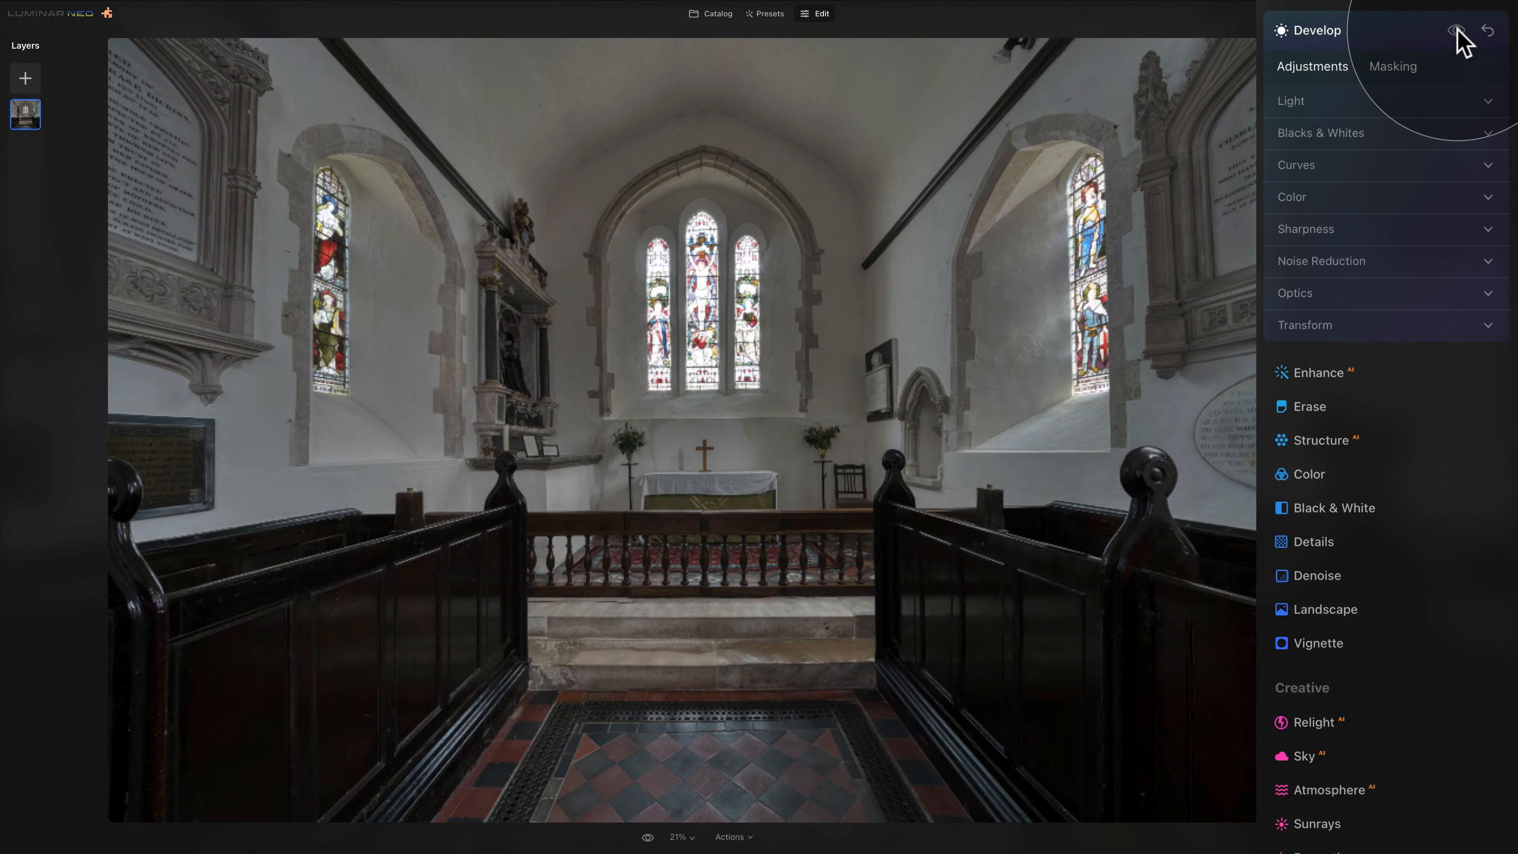
left_click(1455, 30)
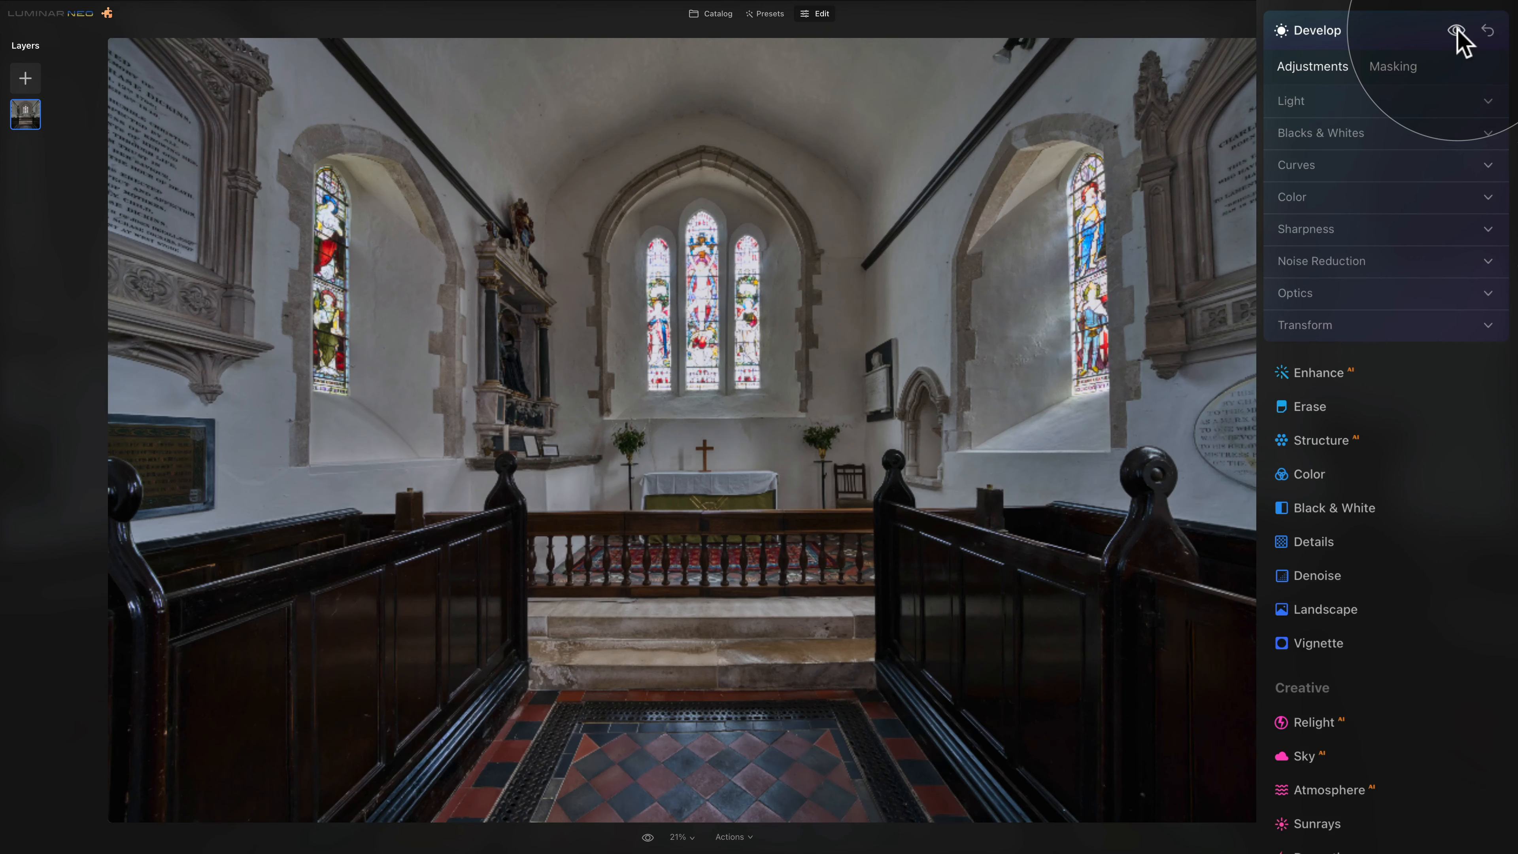
left_click(1456, 30)
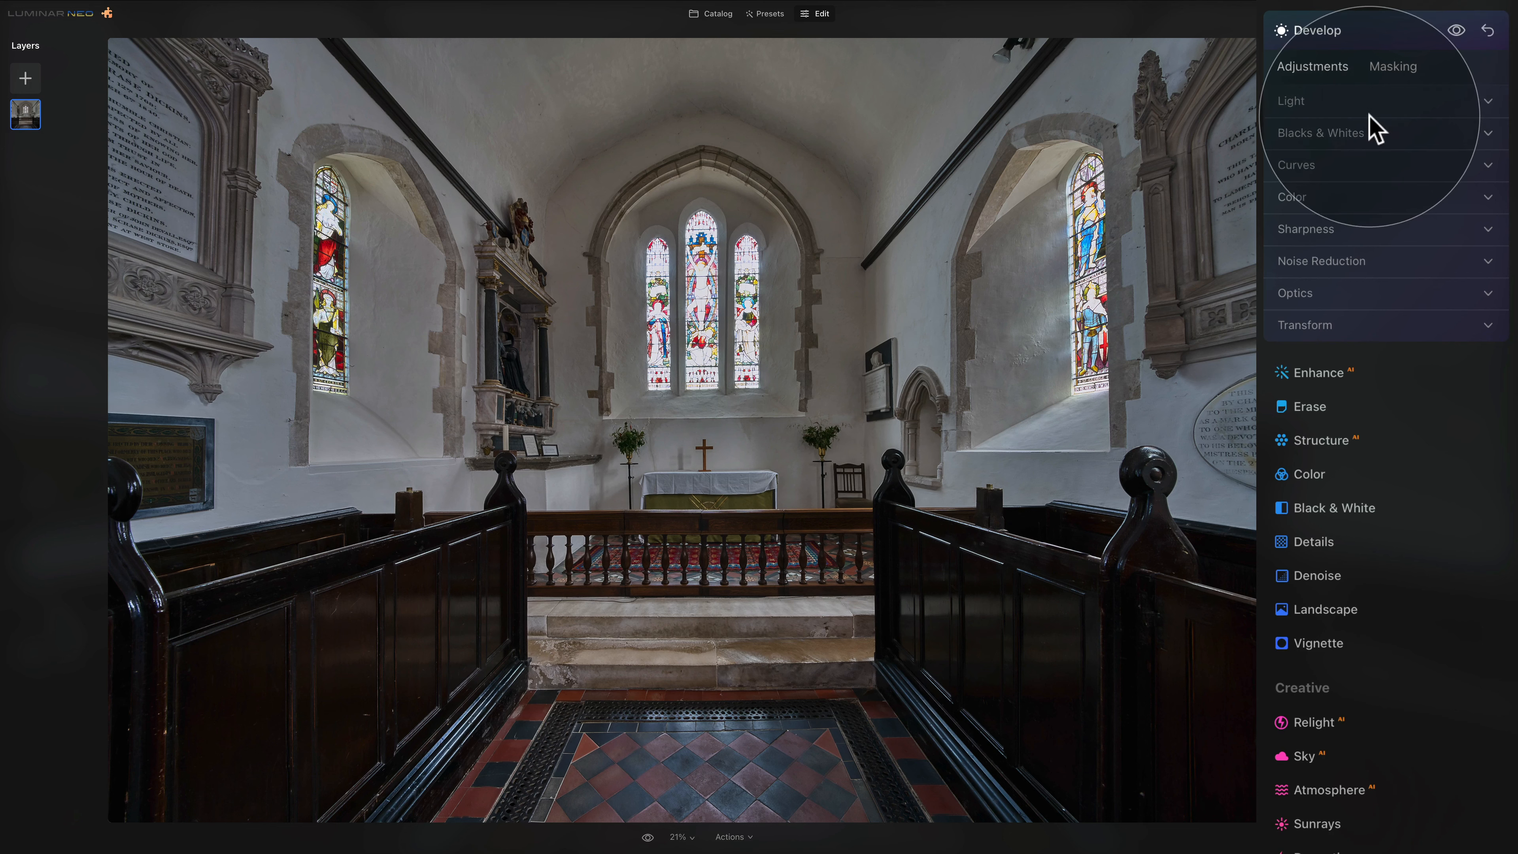
left_click(1317, 102)
left_click_drag(1312, 233, 1306, 233)
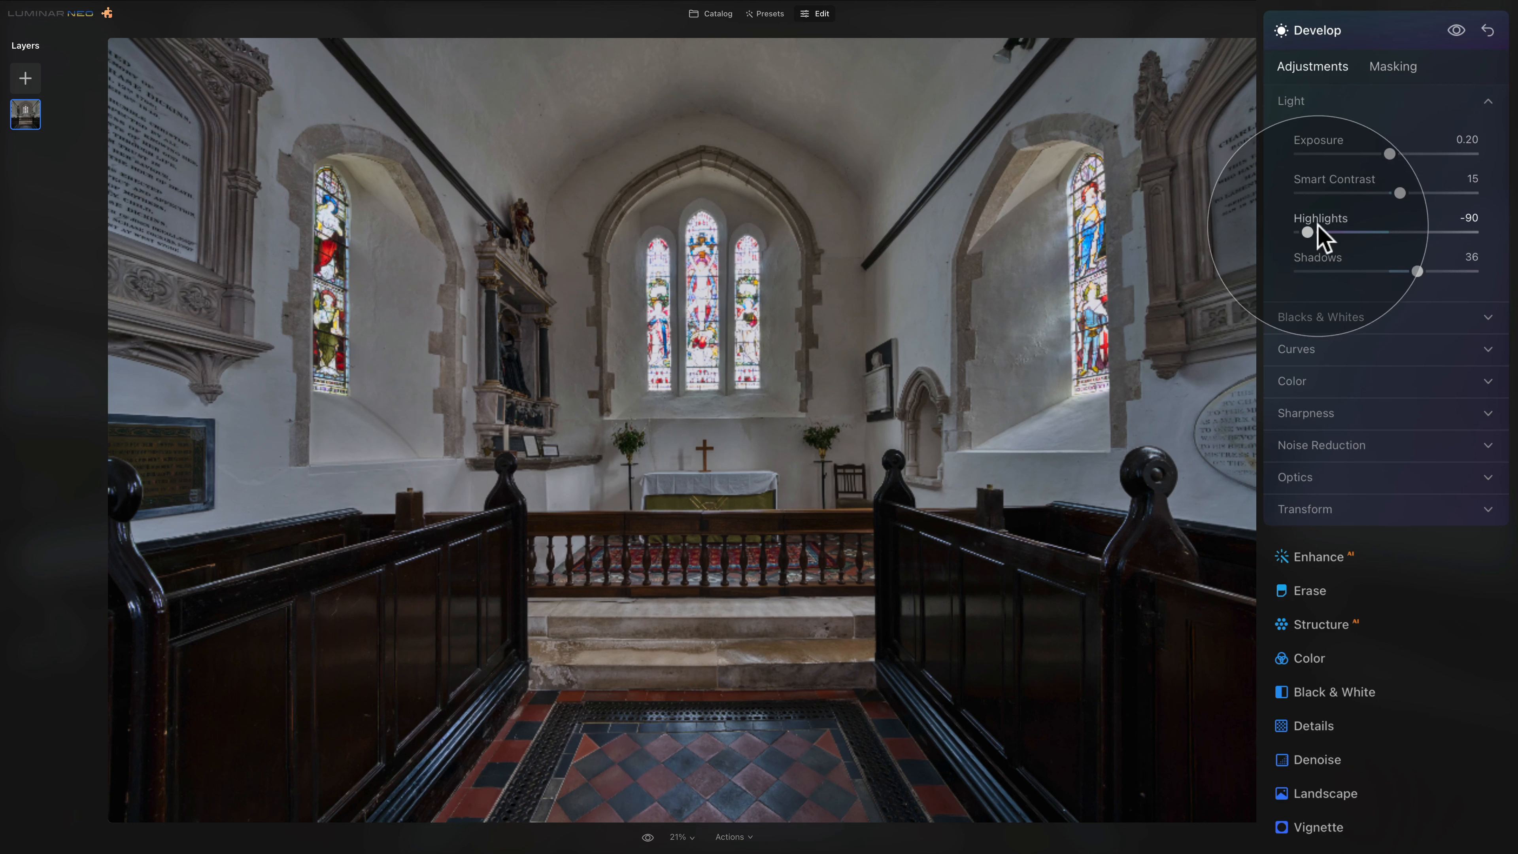
left_click(1359, 103)
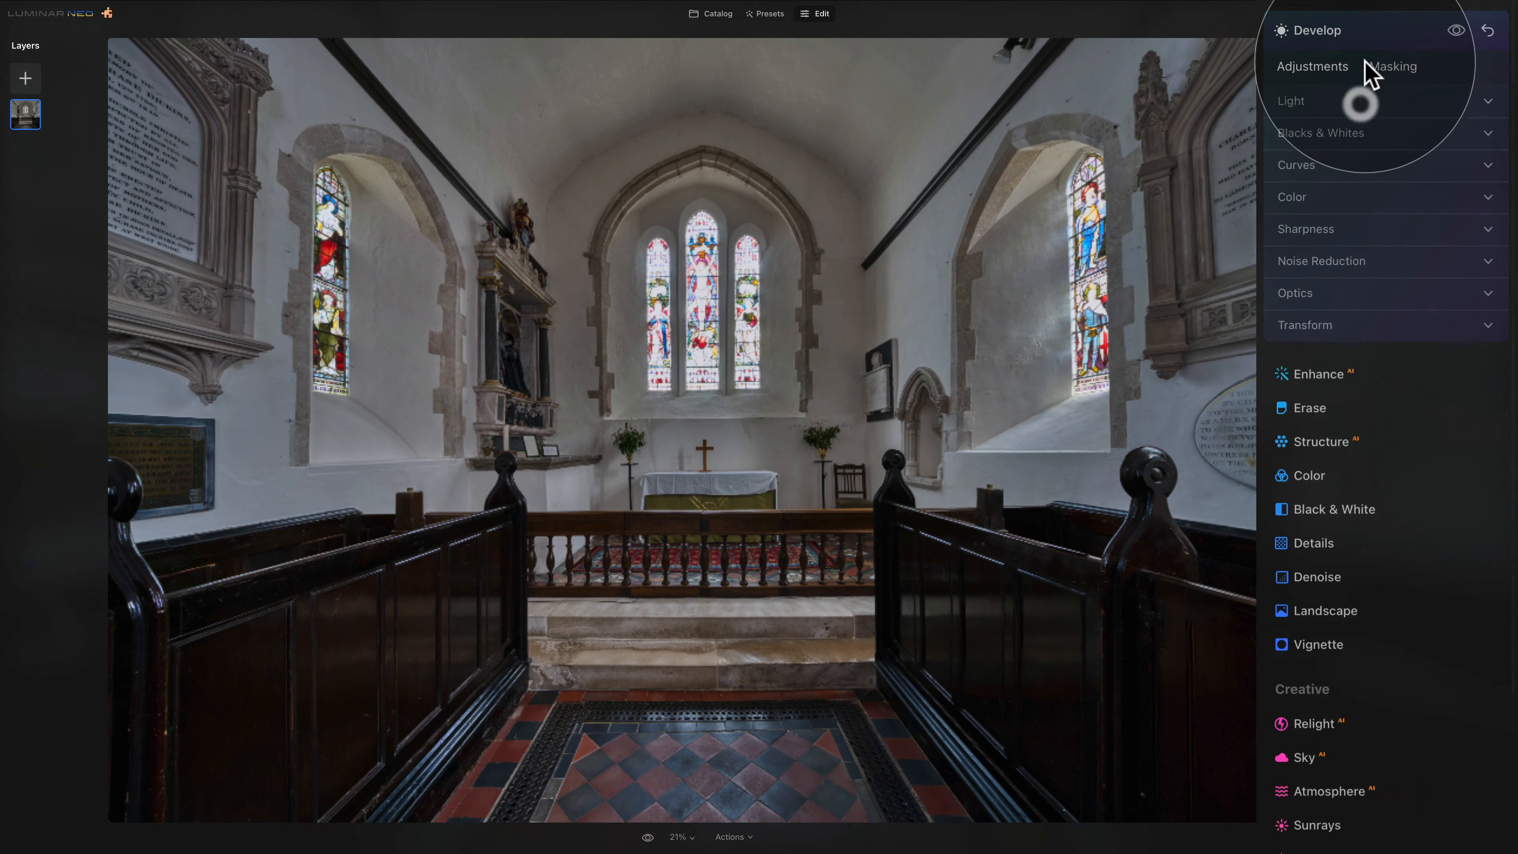
left_click(1372, 30)
Review the edits applied to the church image and set the Structure amount to -20.
scroll(1378, 31, "up", 5)
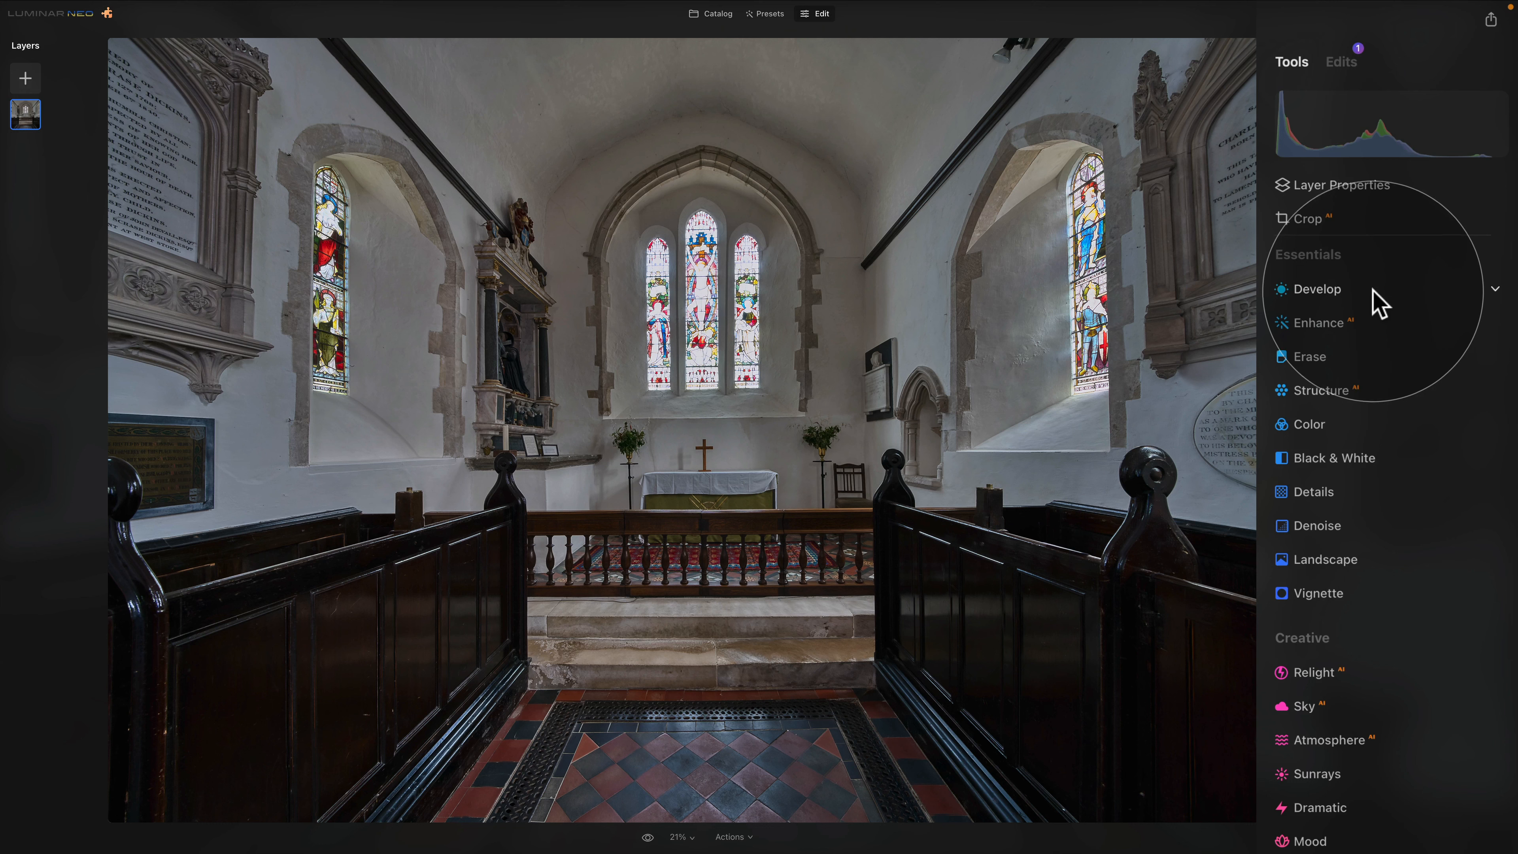
left_click(1345, 61)
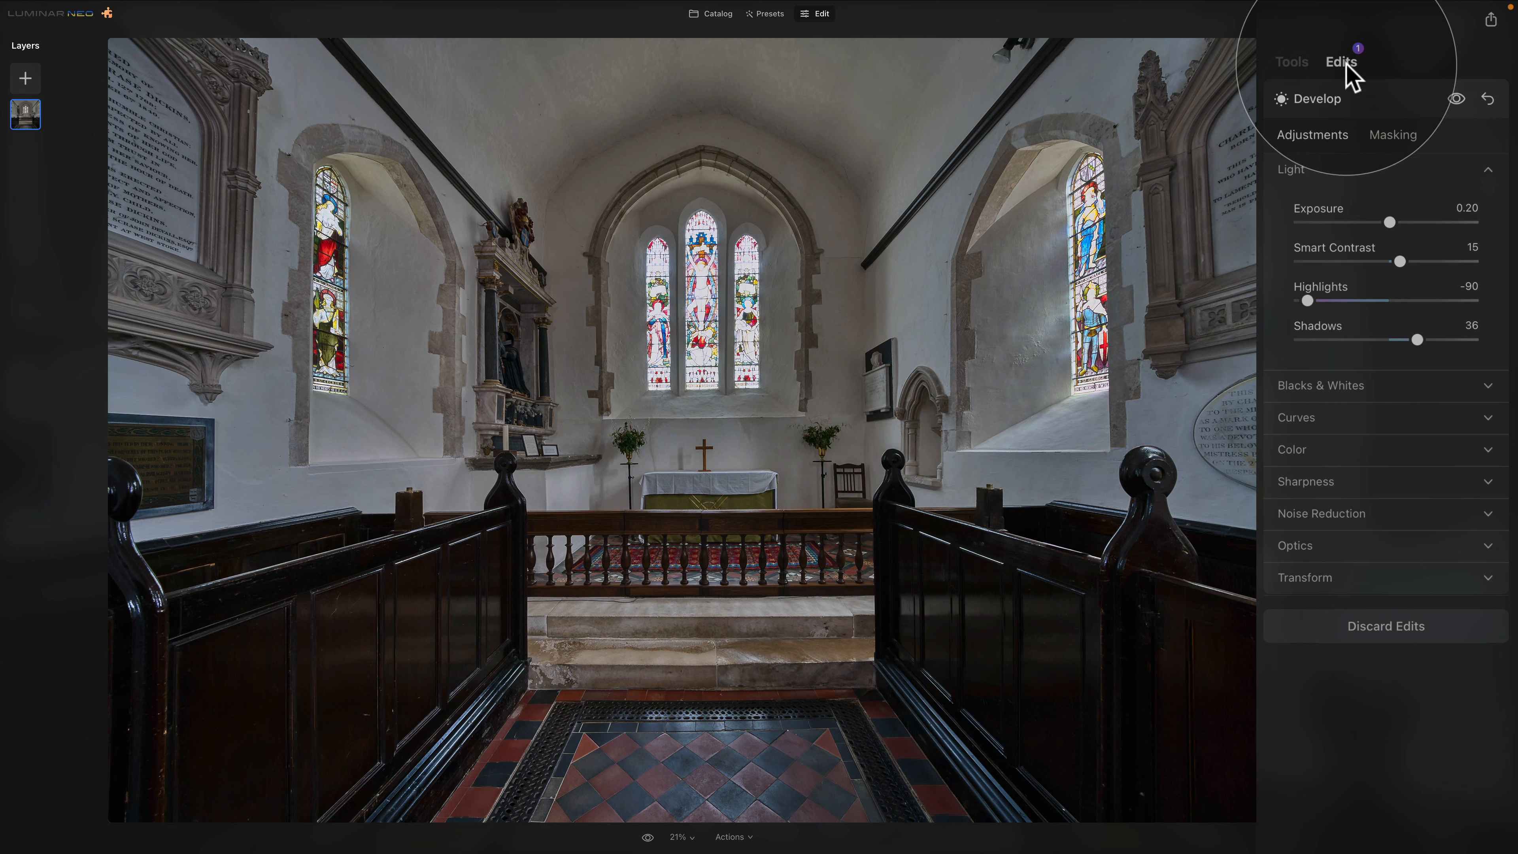
left_click(1299, 66)
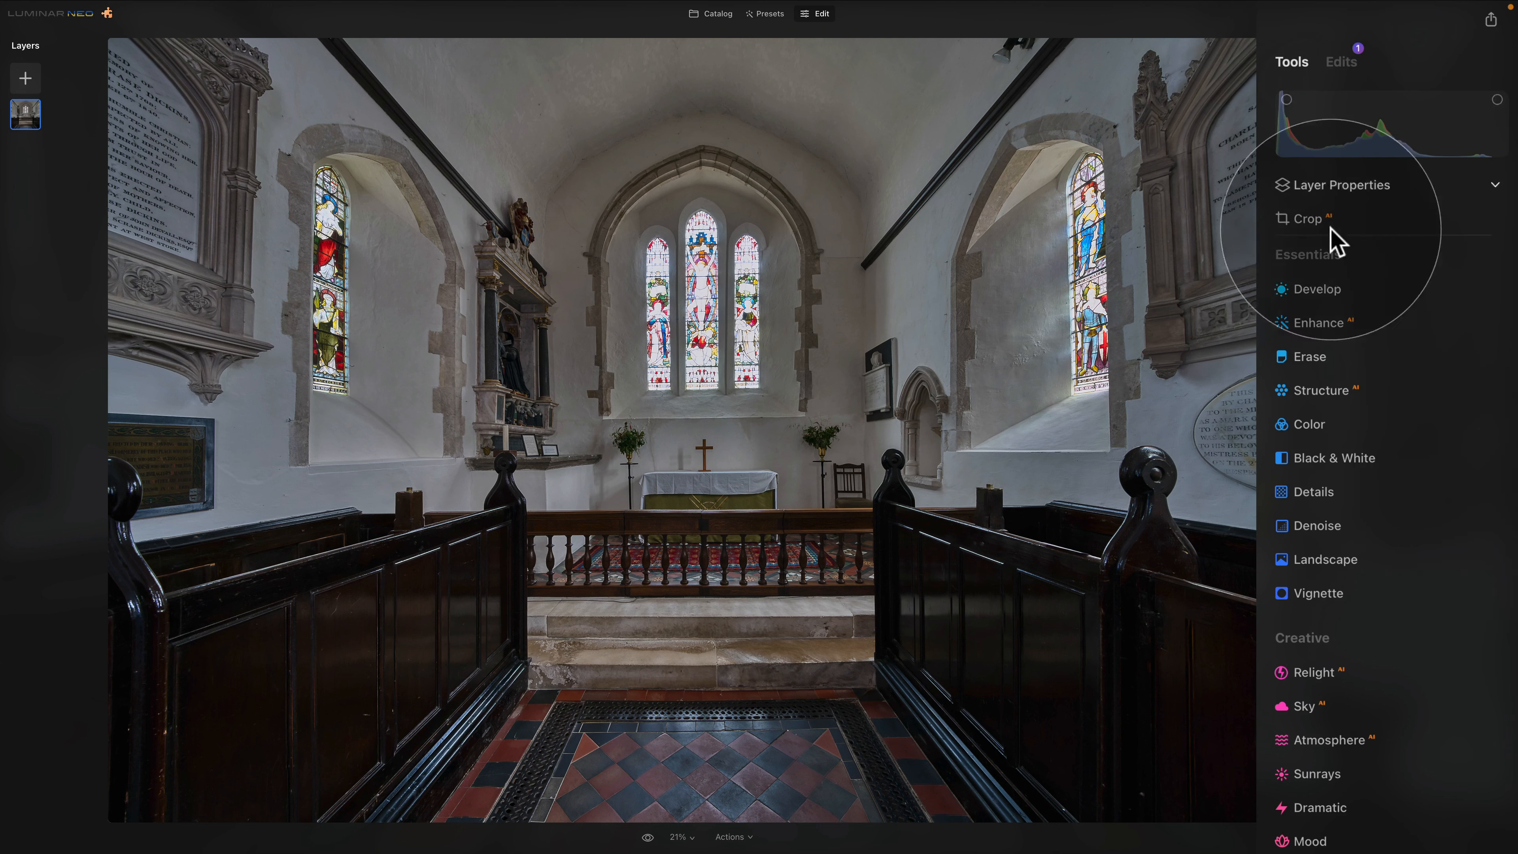
left_click(1336, 396)
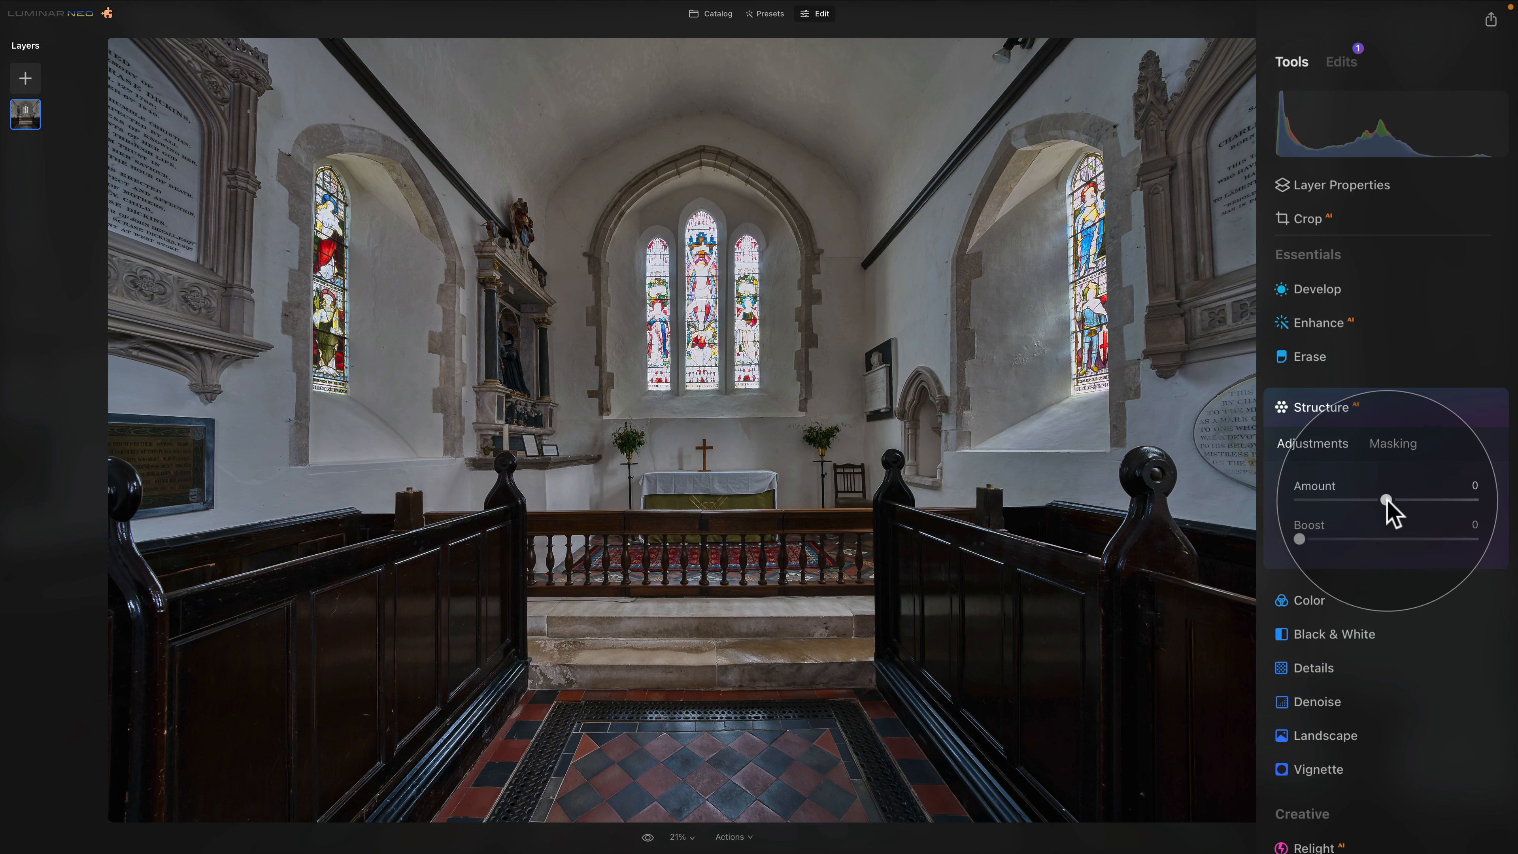
left_click_drag(1386, 499, 1367, 499)
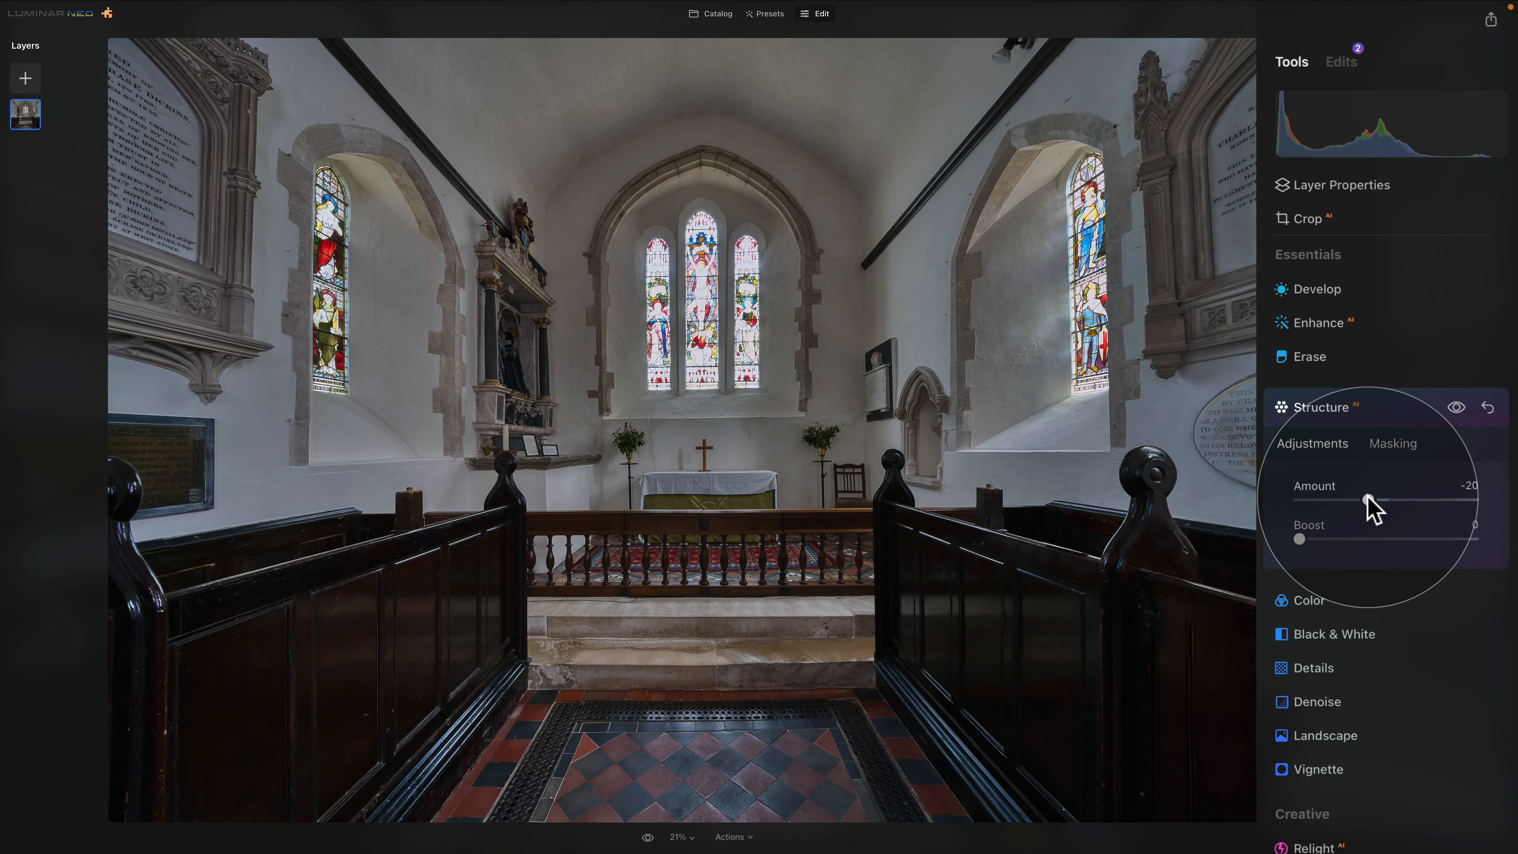
Set the Color tool's Remove Color Cast to 15 on the church image.
left_click(1367, 415)
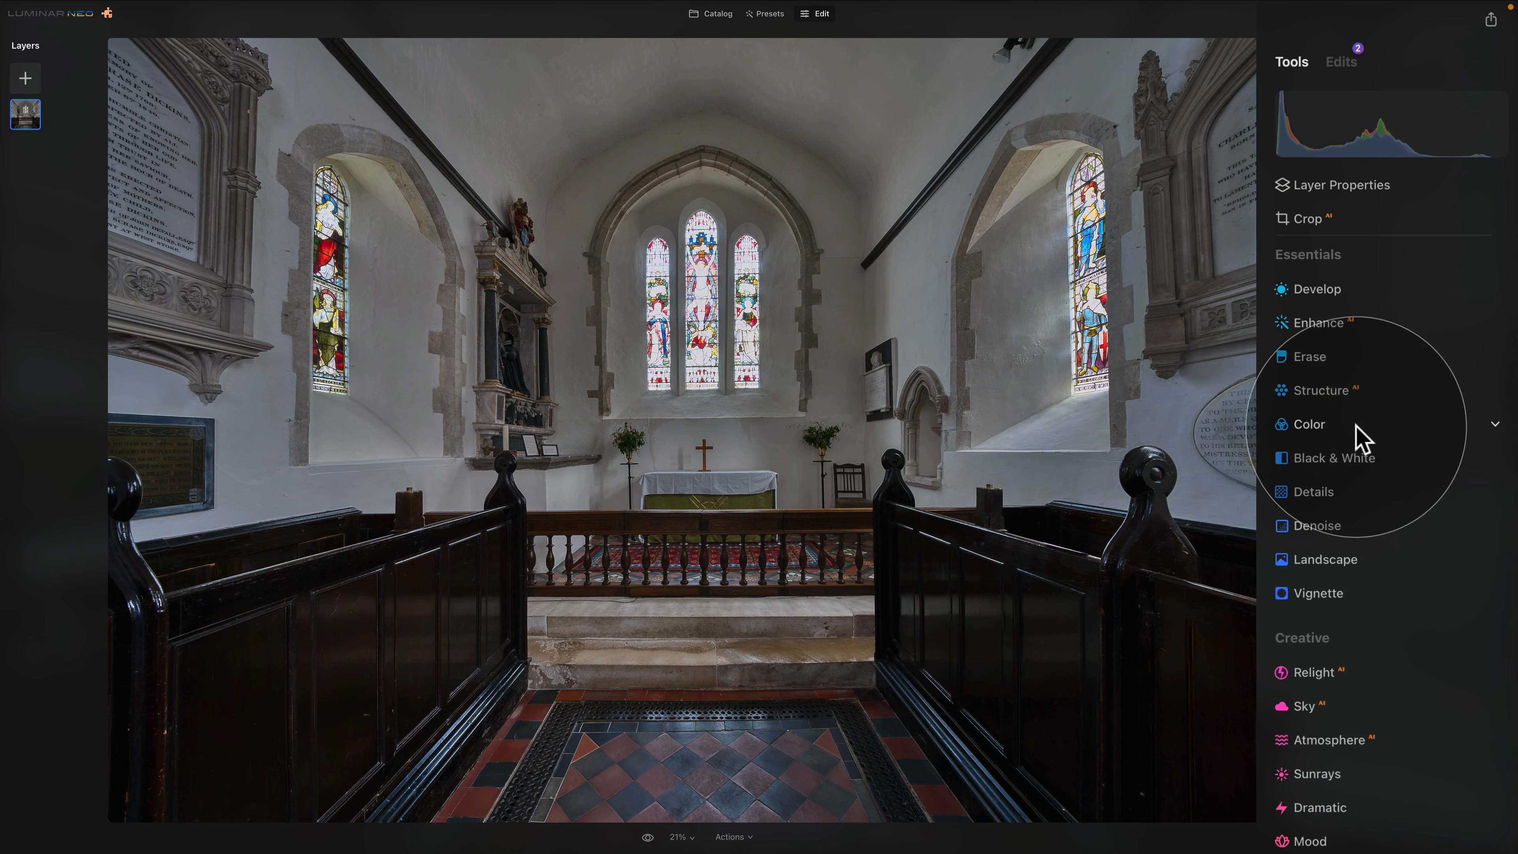
left_click(1322, 425)
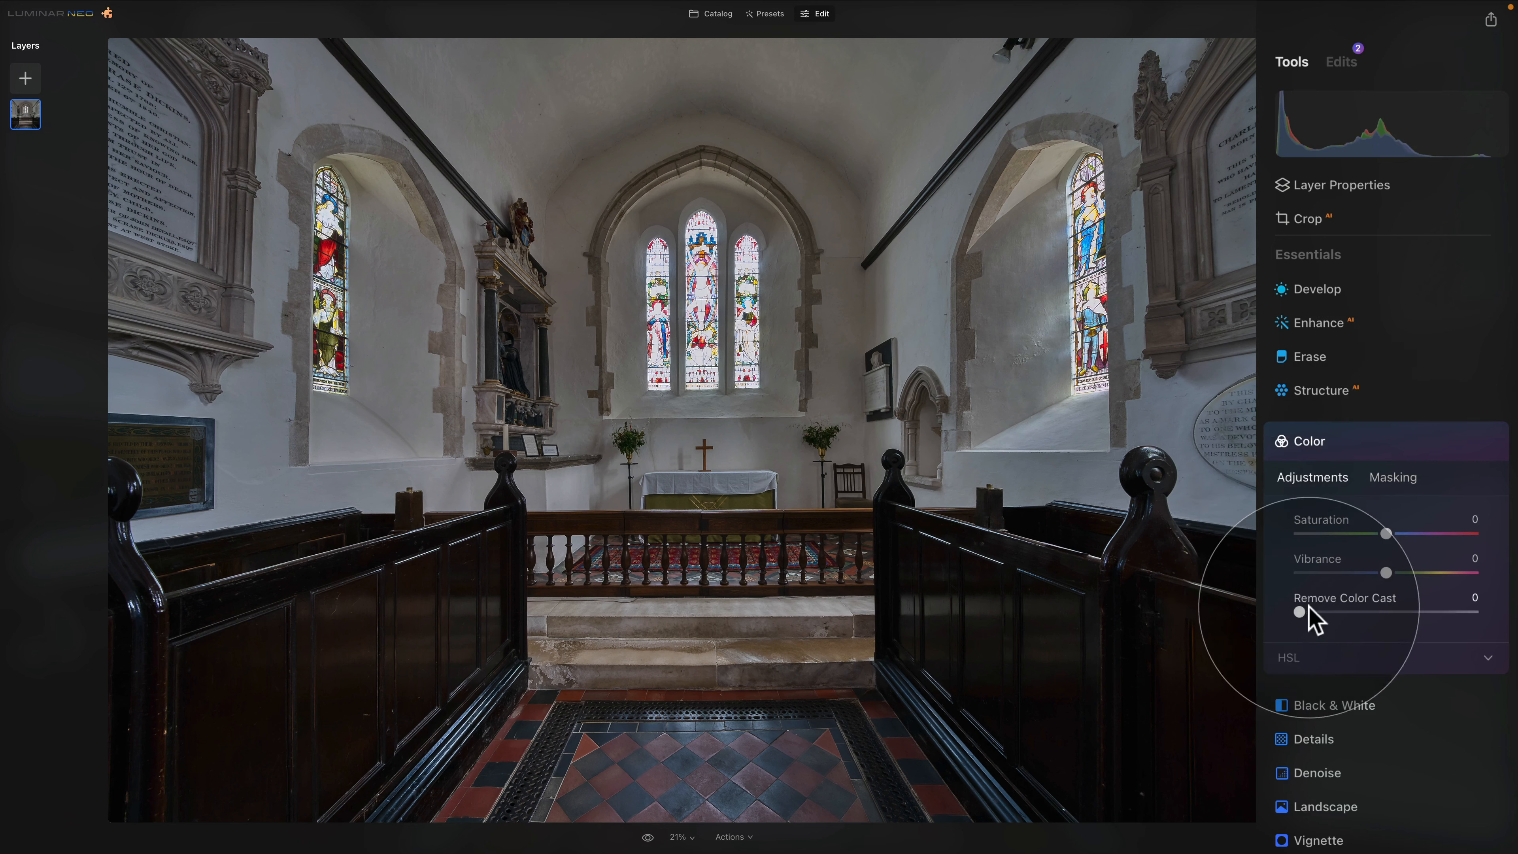
left_click_drag(1308, 605, 1330, 607)
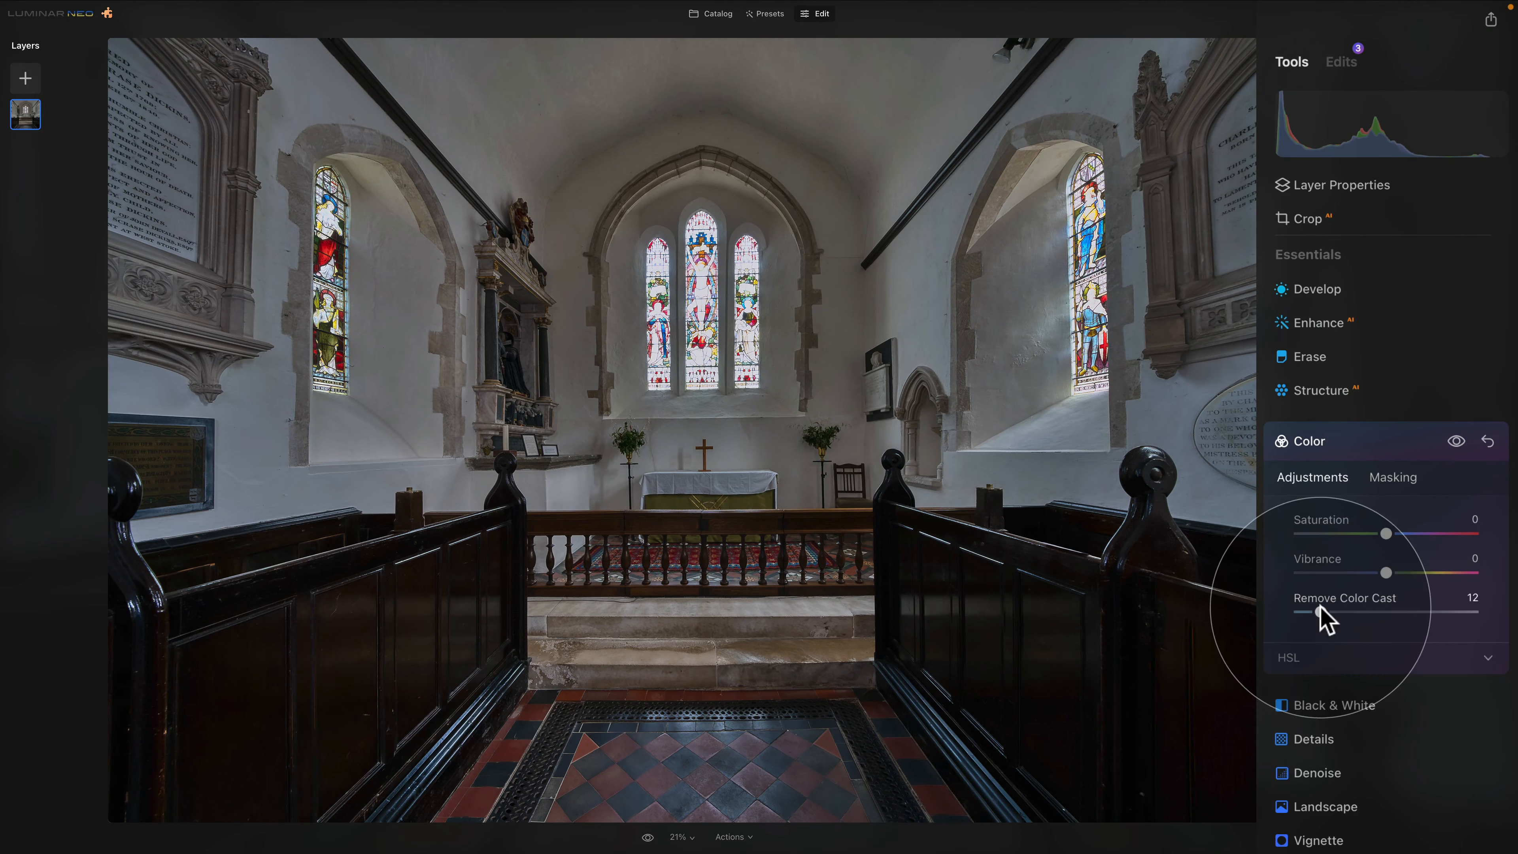
left_click_drag(1319, 611, 1324, 612)
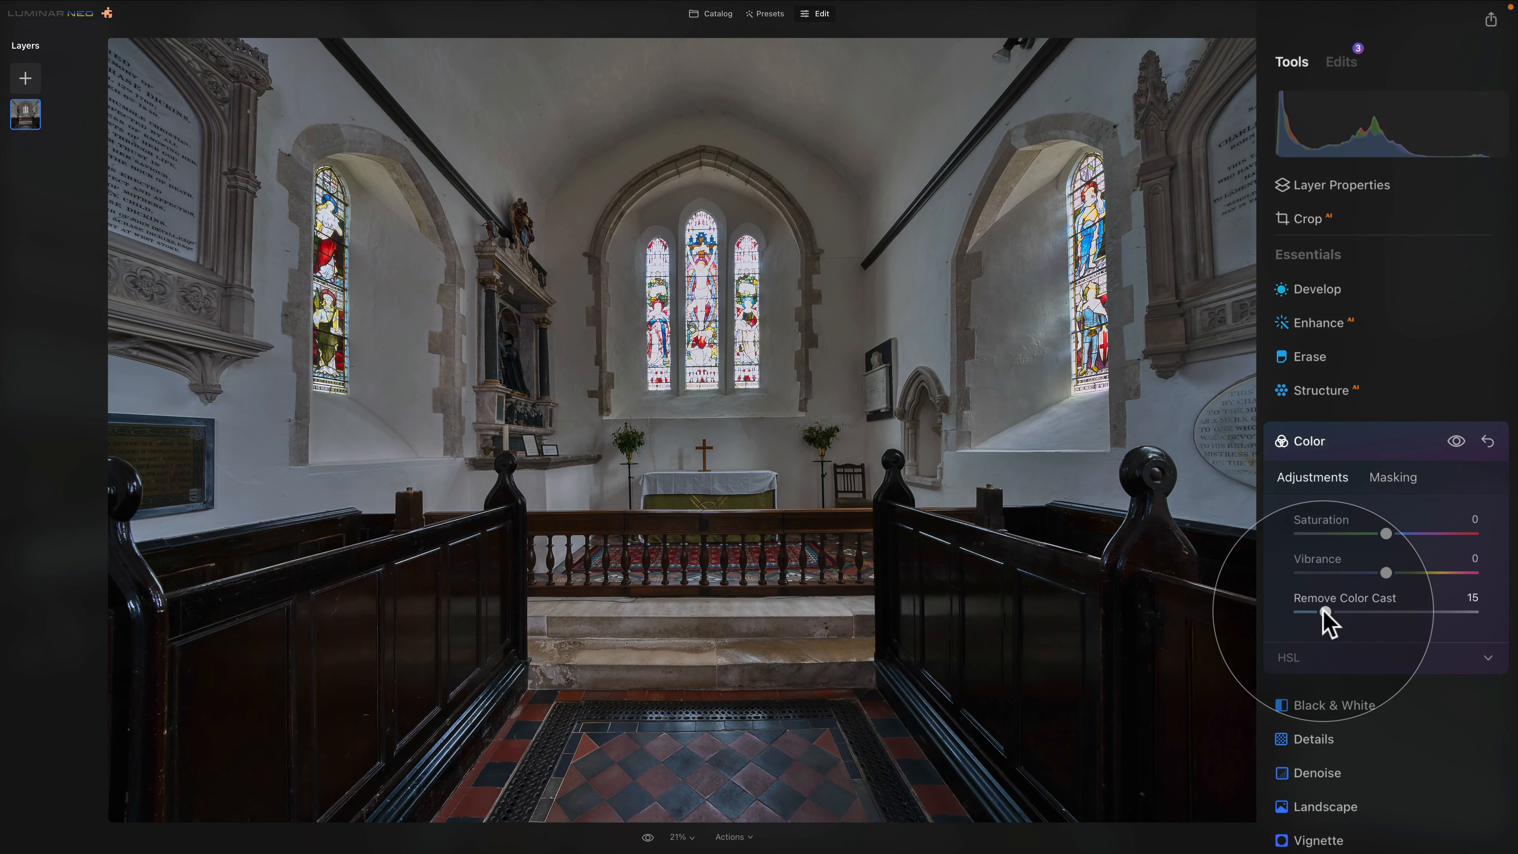
left_click(1330, 443)
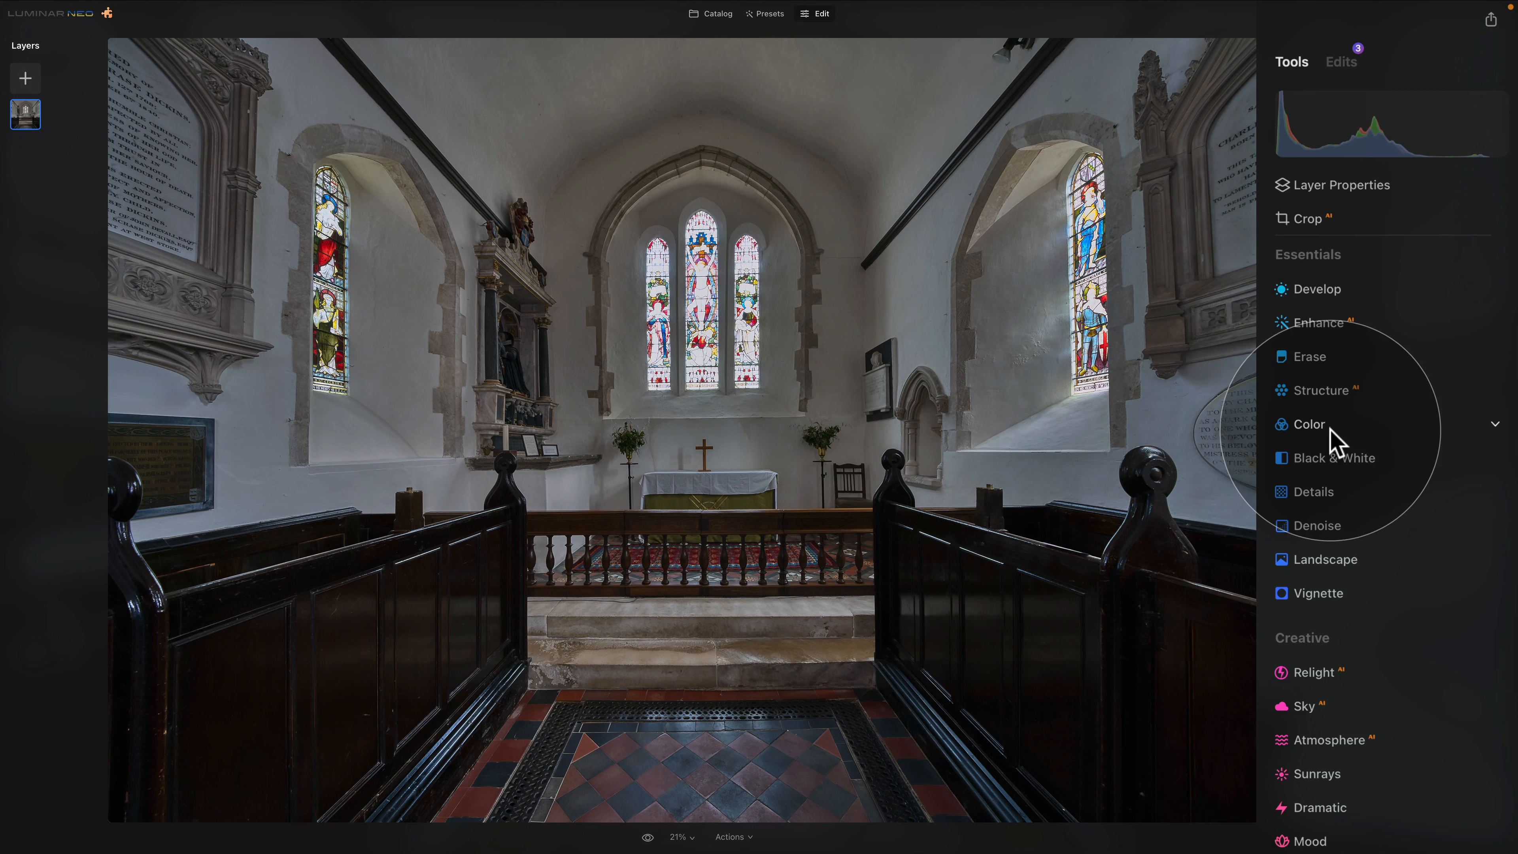
Set the Landscape tool's Golden Hour to 18 to warm the church image.
left_click(1350, 566)
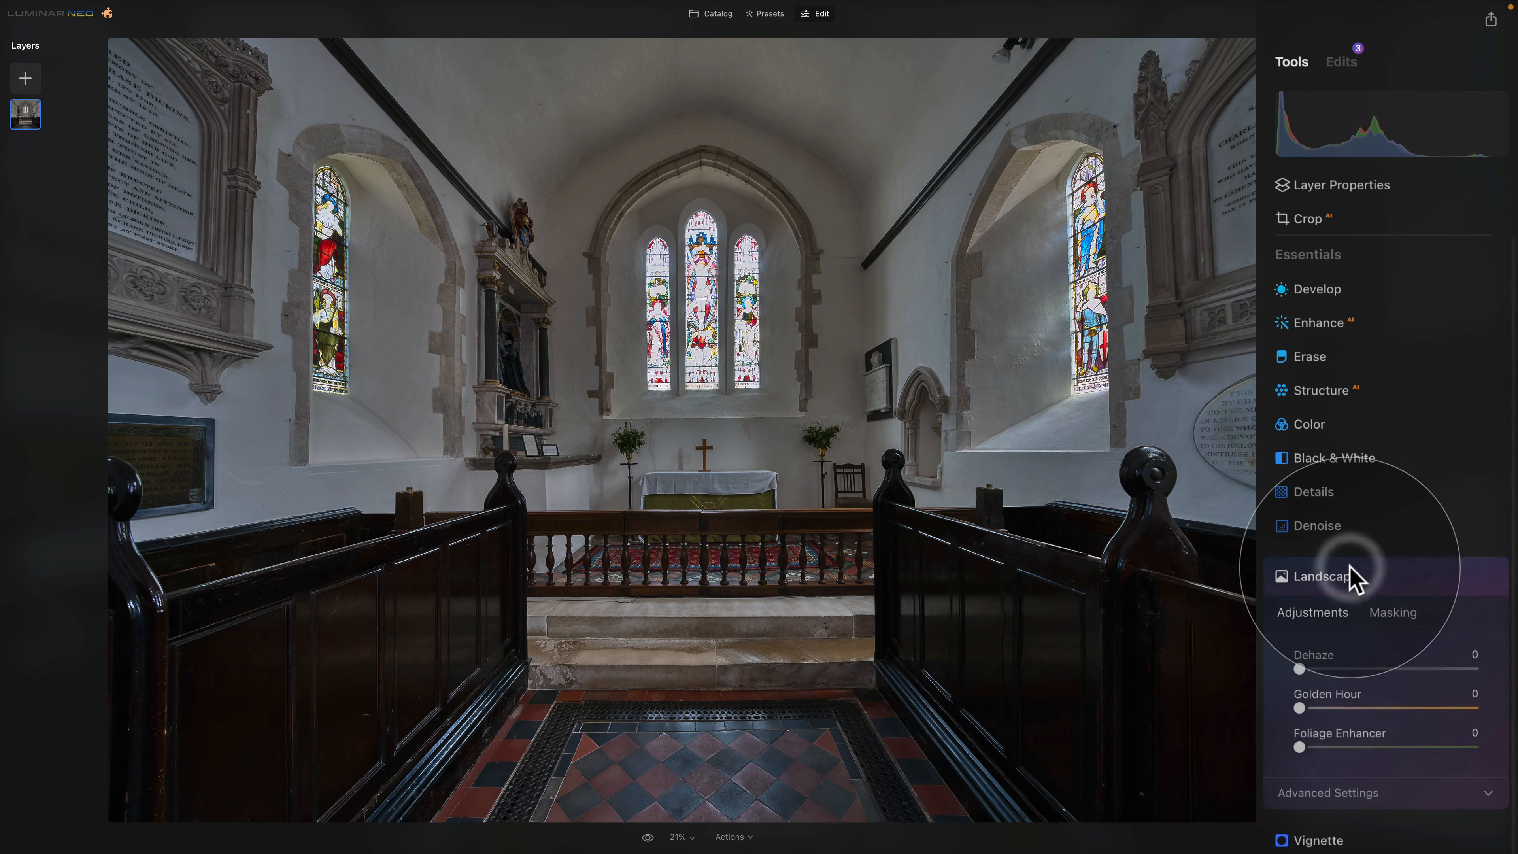
left_click(1306, 708)
left_click_drag(1307, 708, 1336, 708)
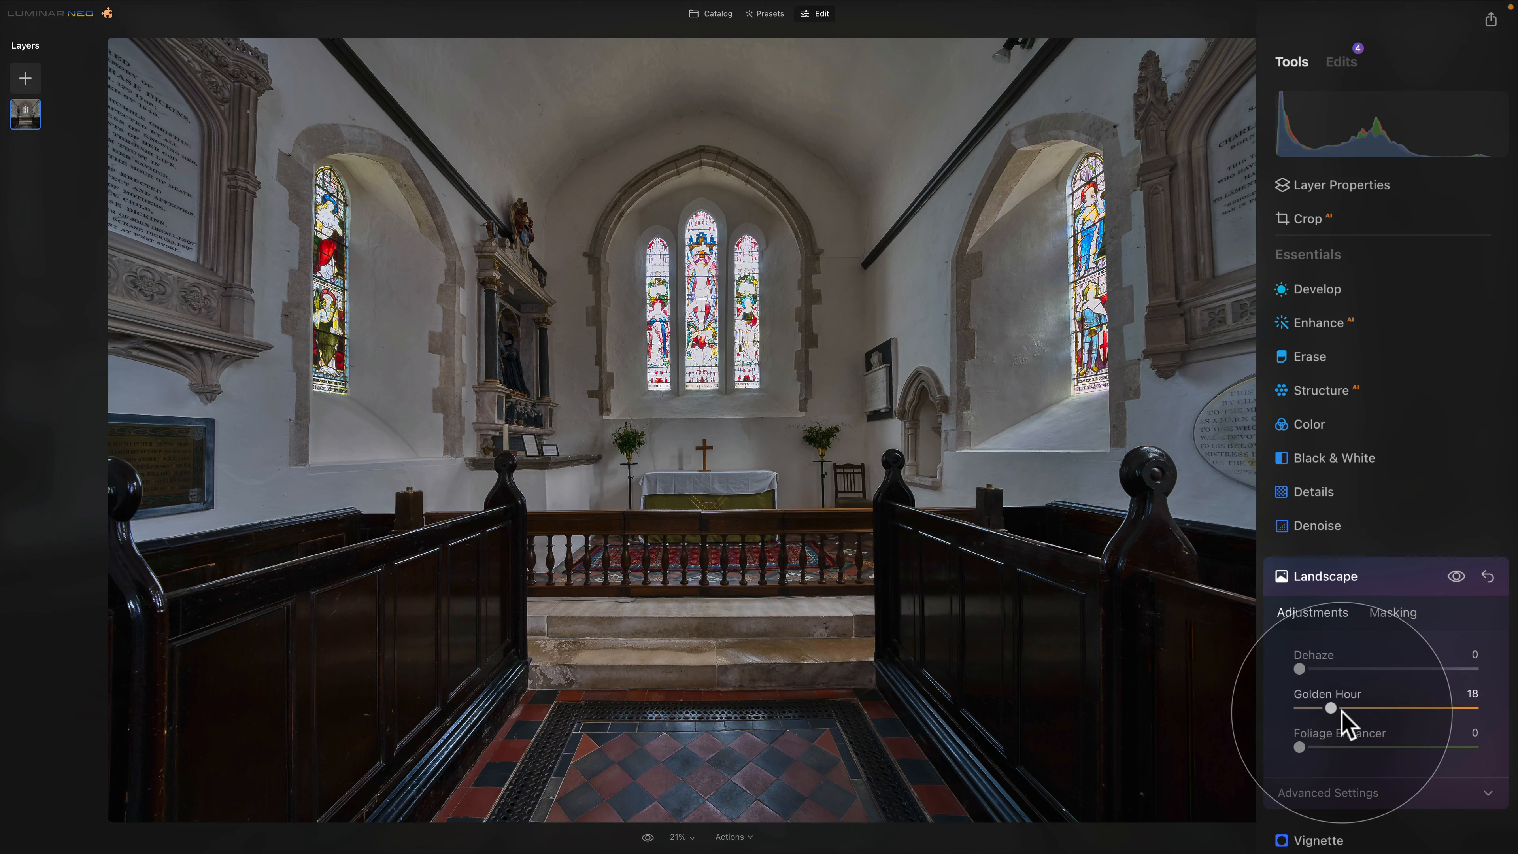
left_click(1343, 585)
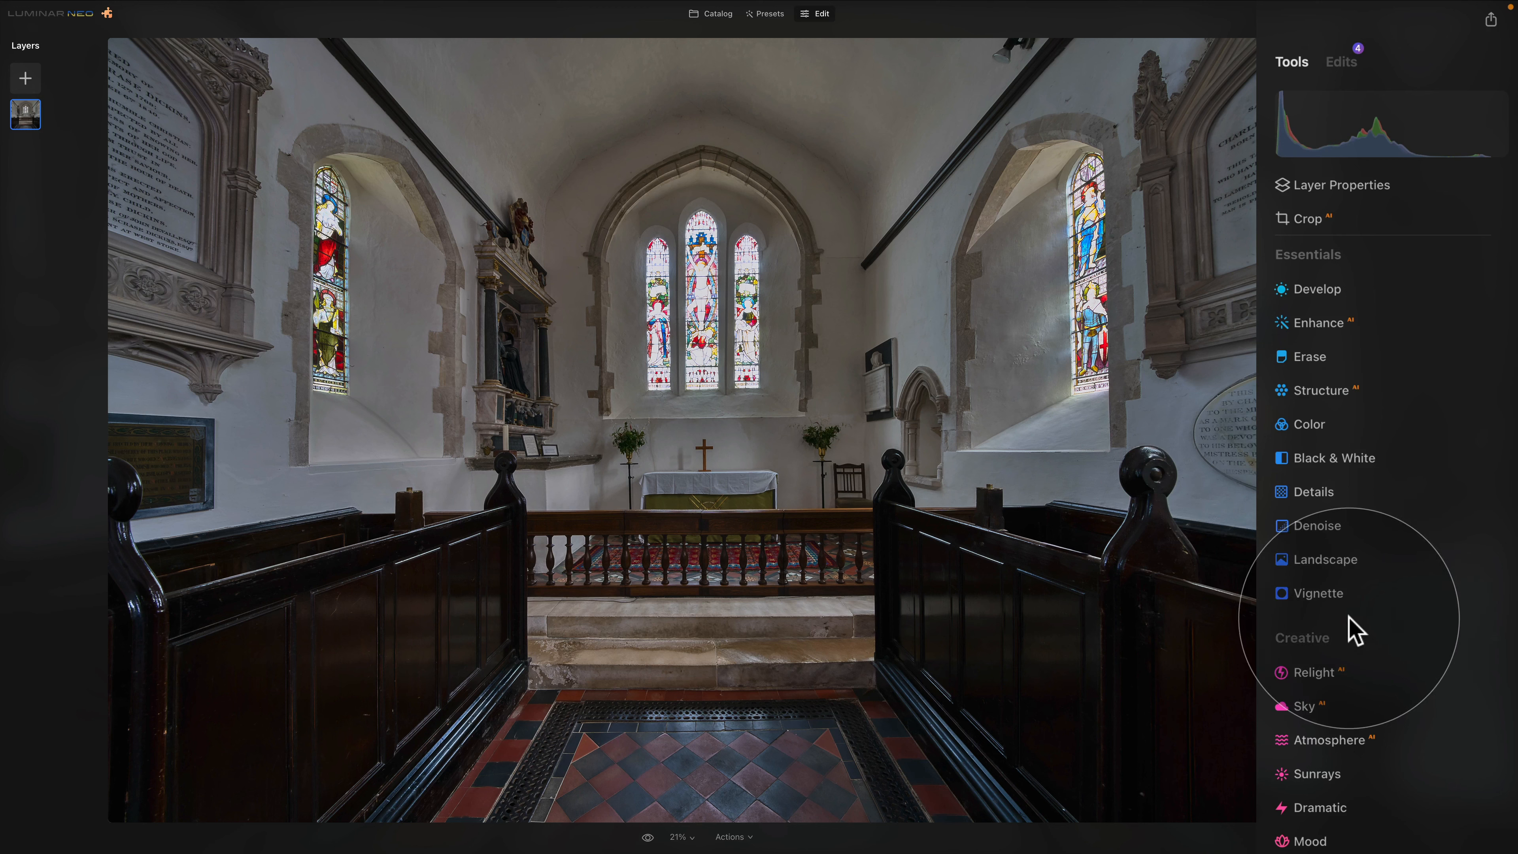
Set the Mystical effect's amount to 35 and compare the church image with and without the effect.
scroll(1352, 631, "down", 7)
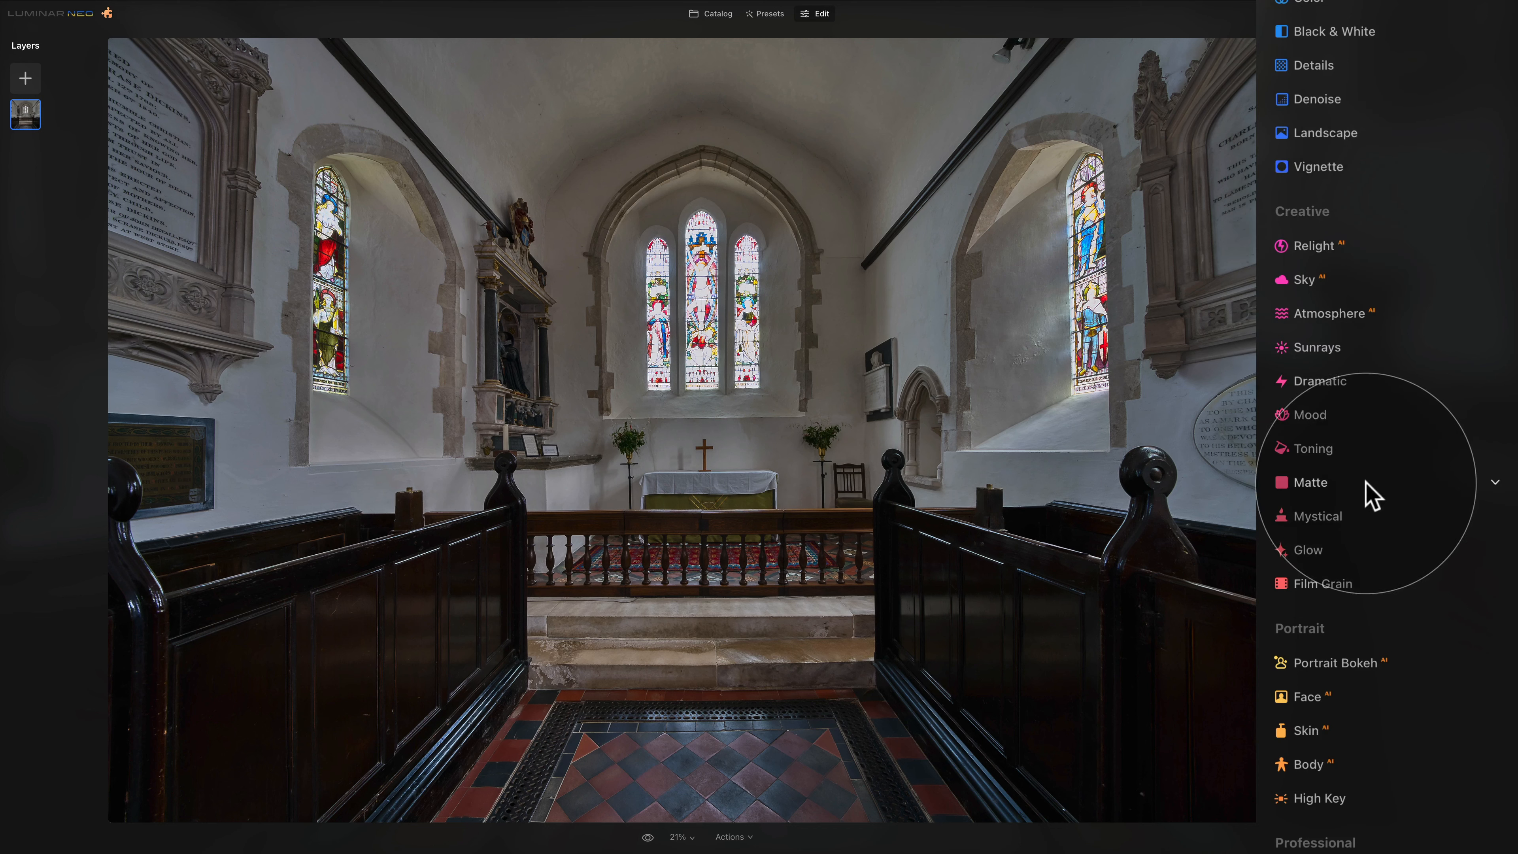
left_click(1341, 515)
scroll(1364, 345, "down", 4)
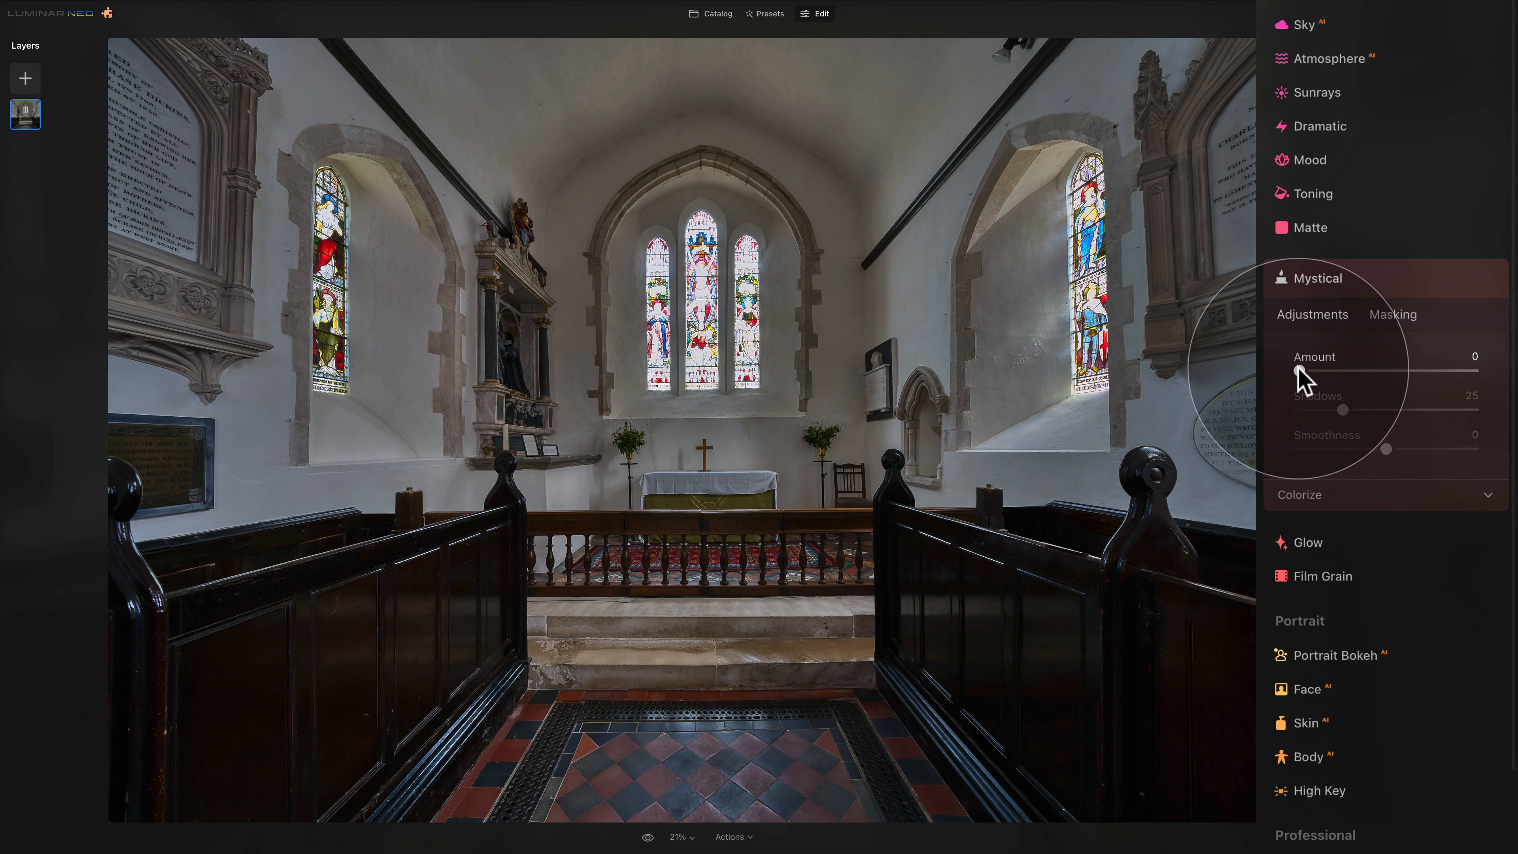
left_click_drag(1301, 371, 1378, 371)
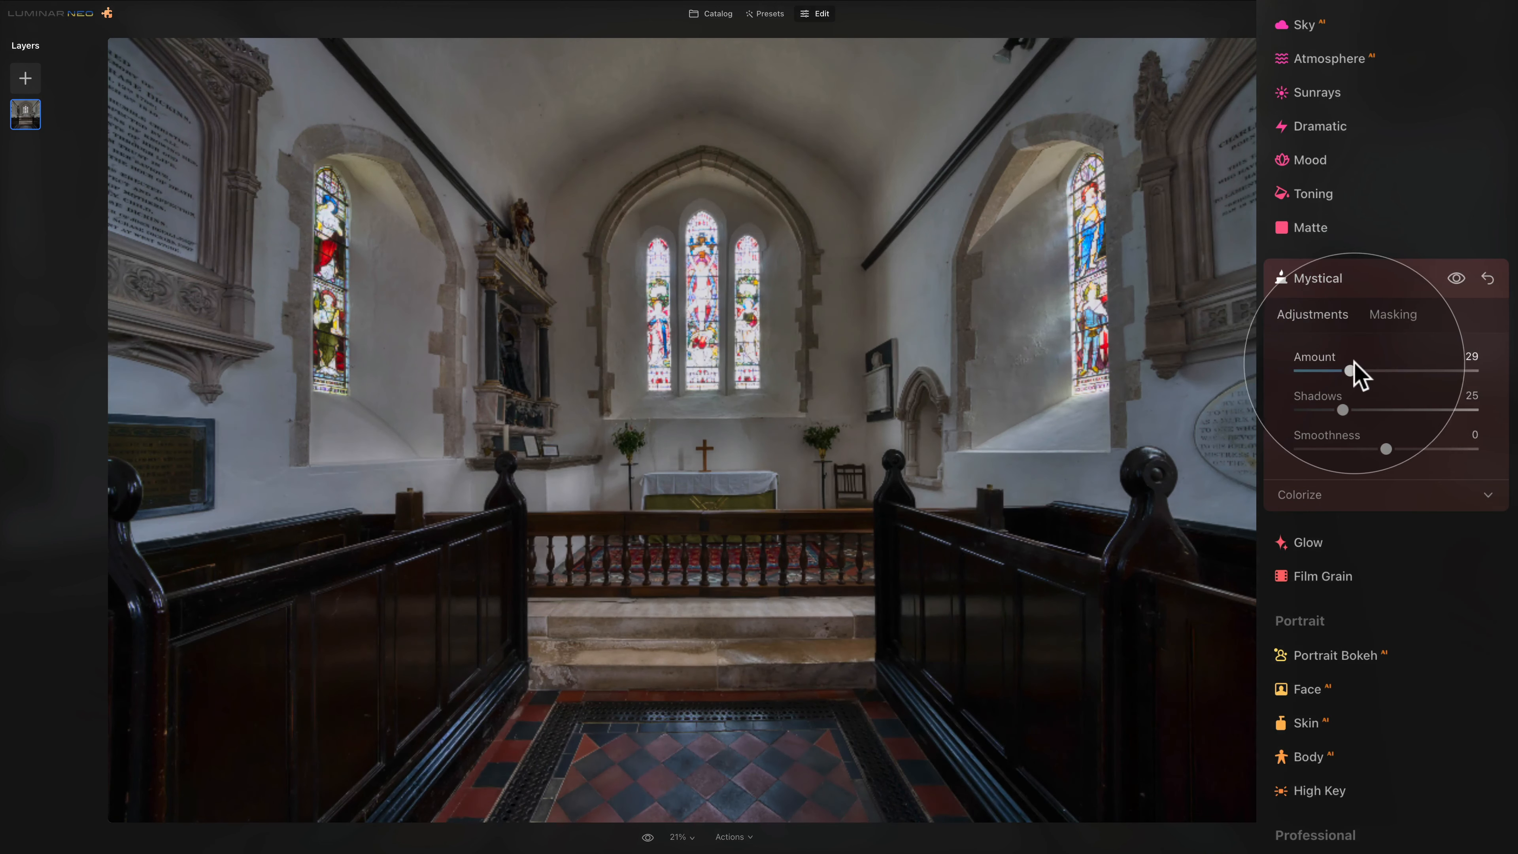
left_click_drag(1363, 361, 1364, 363)
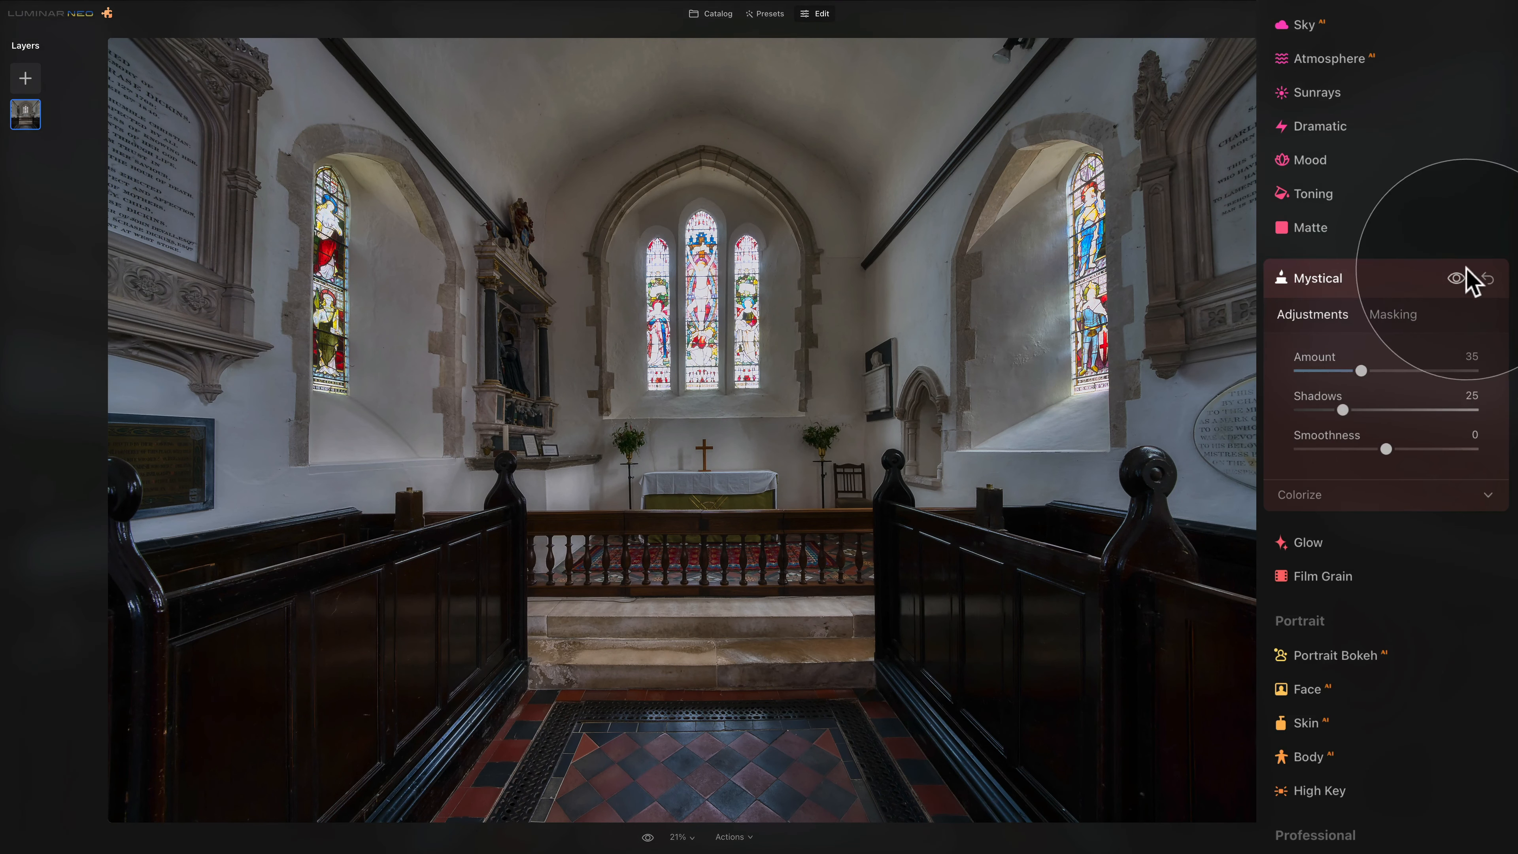
left_click(1458, 278)
left_click(1458, 278)
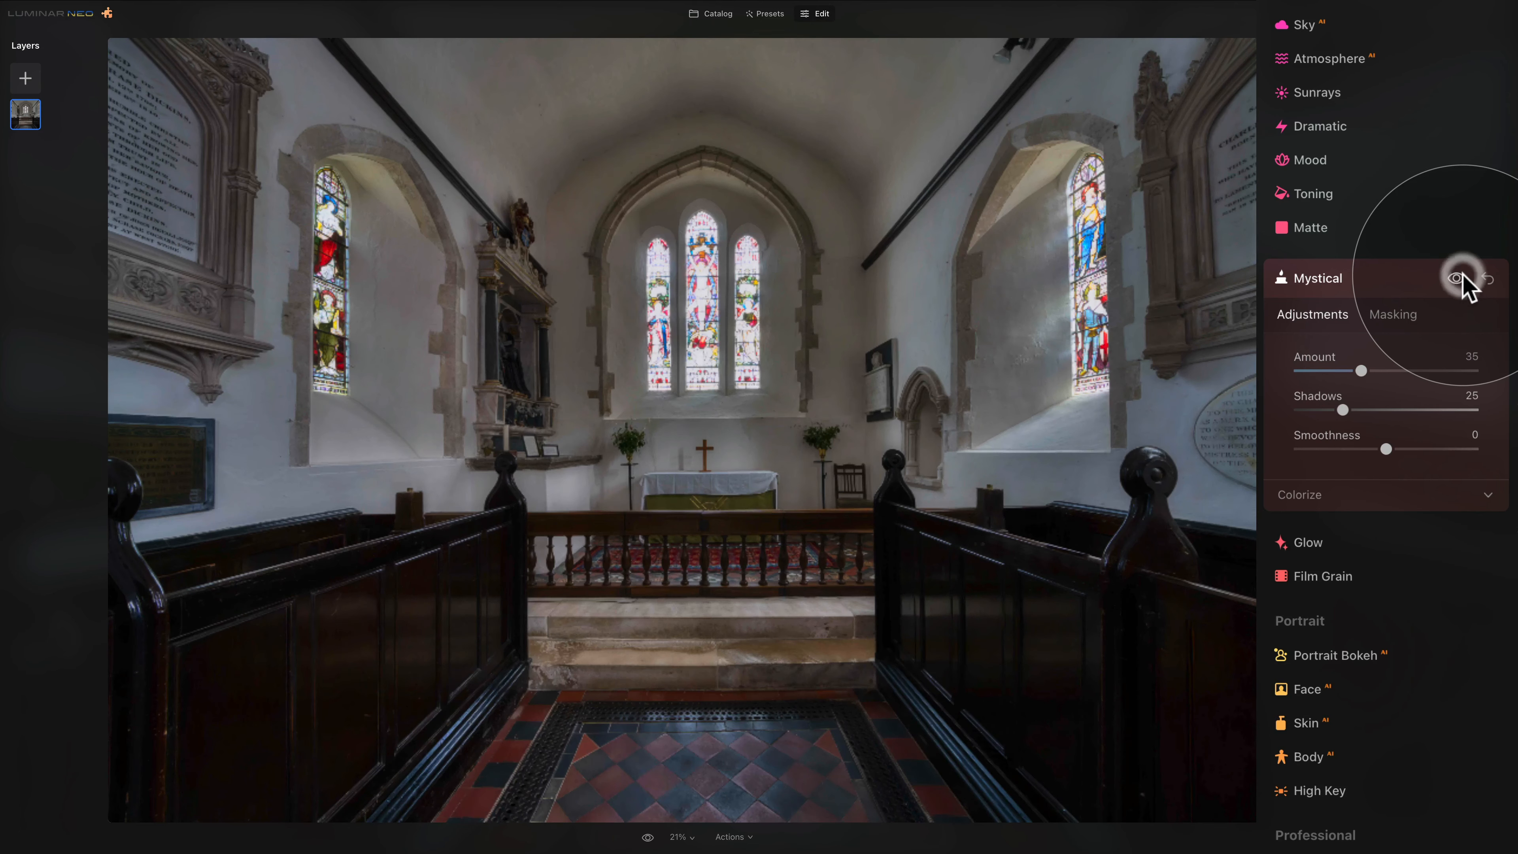
left_click(1365, 286)
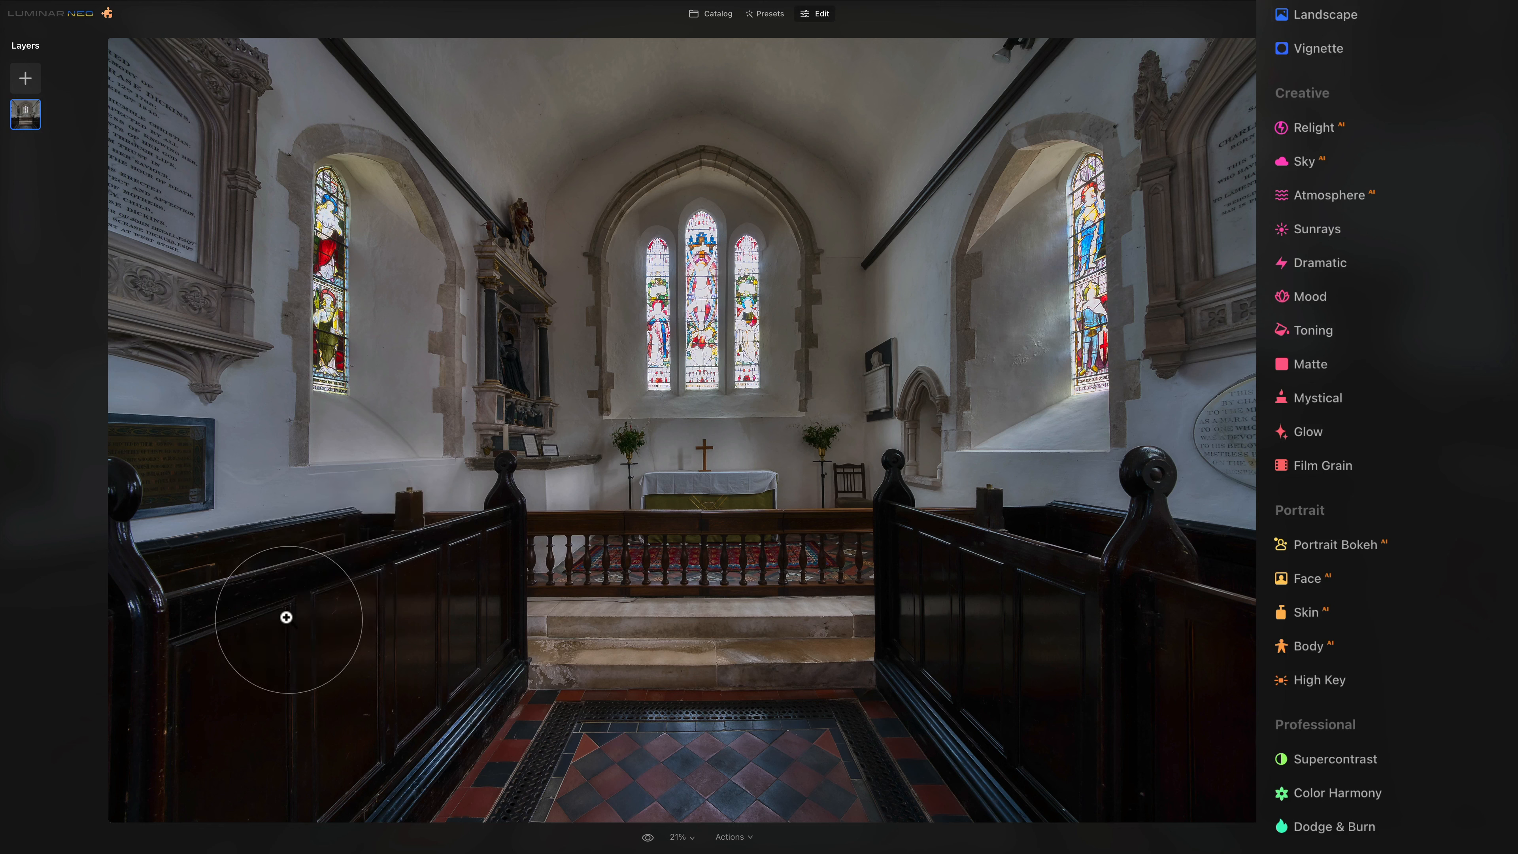
Apply a Glow of type Orton Effect with the amount set to 15.
left_click(1331, 426)
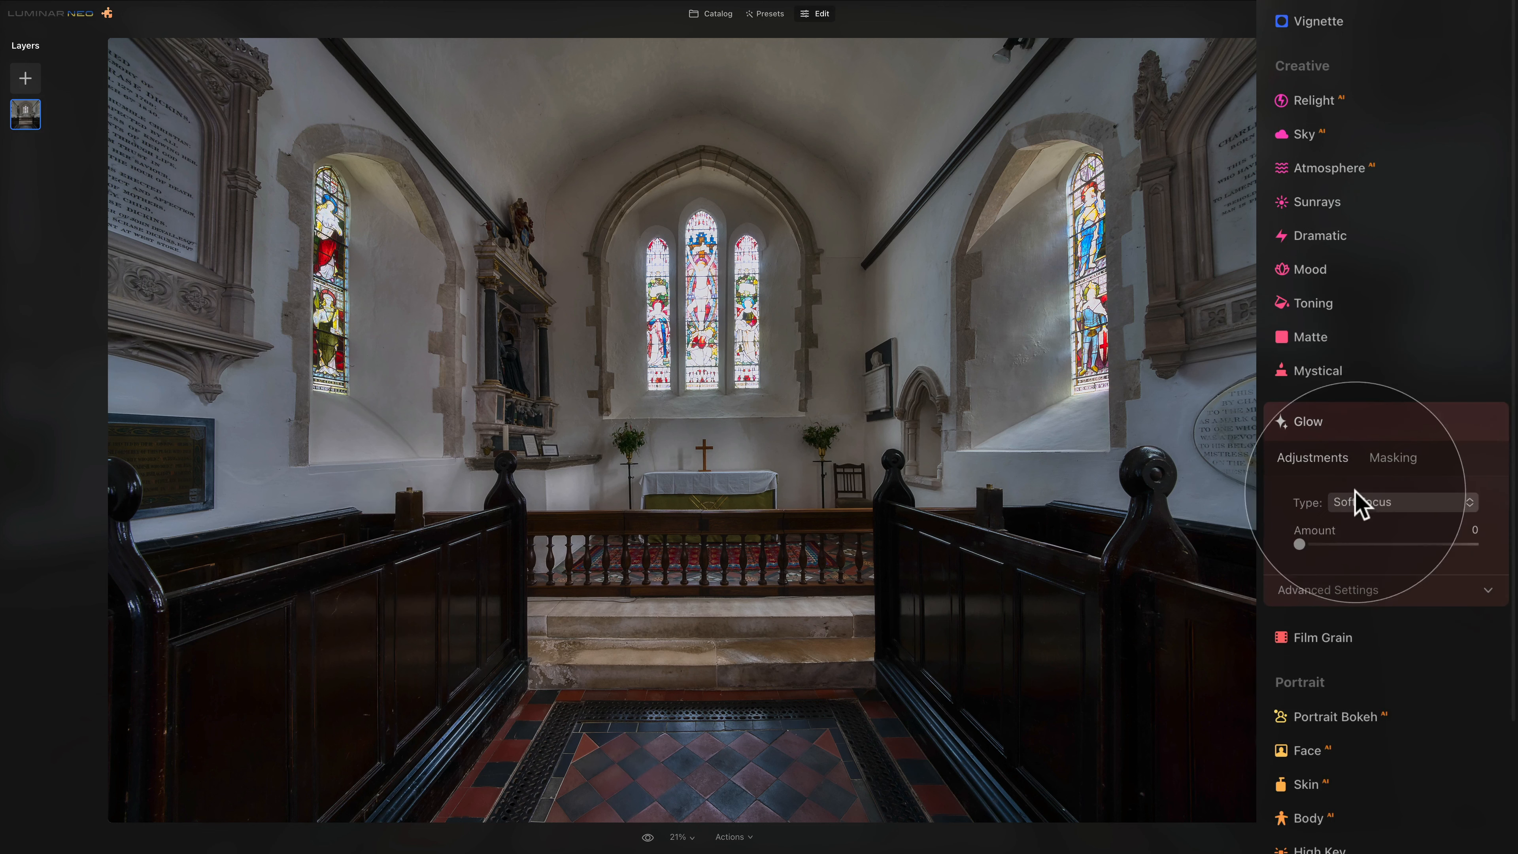
left_click(1389, 473)
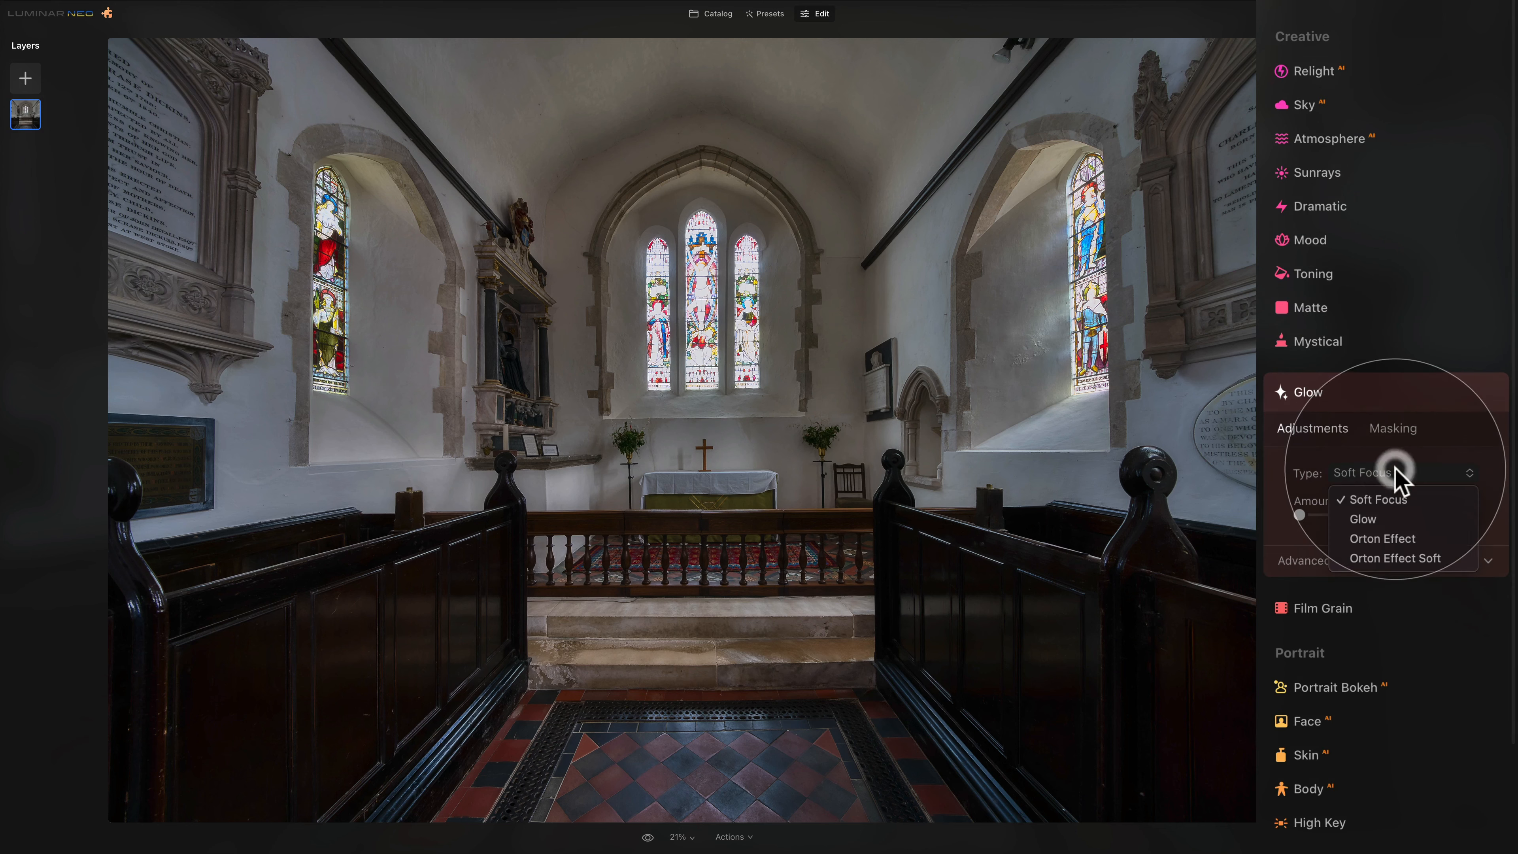
left_click(1404, 536)
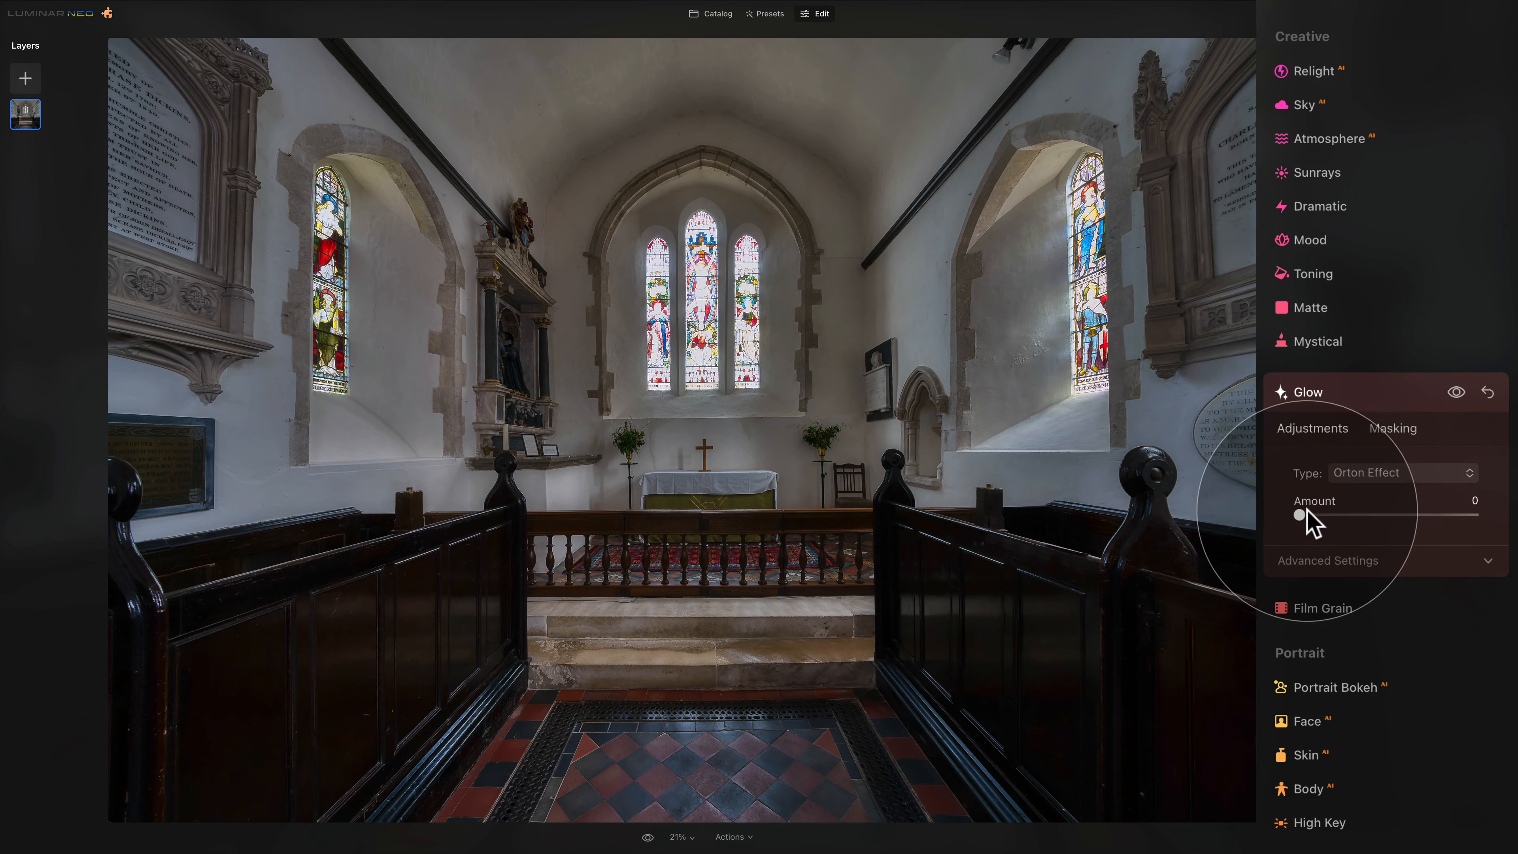
mouse_move(1299, 515)
left_mouse_down()
mouse_move(1327, 518)
mouse_move(1315, 518)
left_mouse_up()
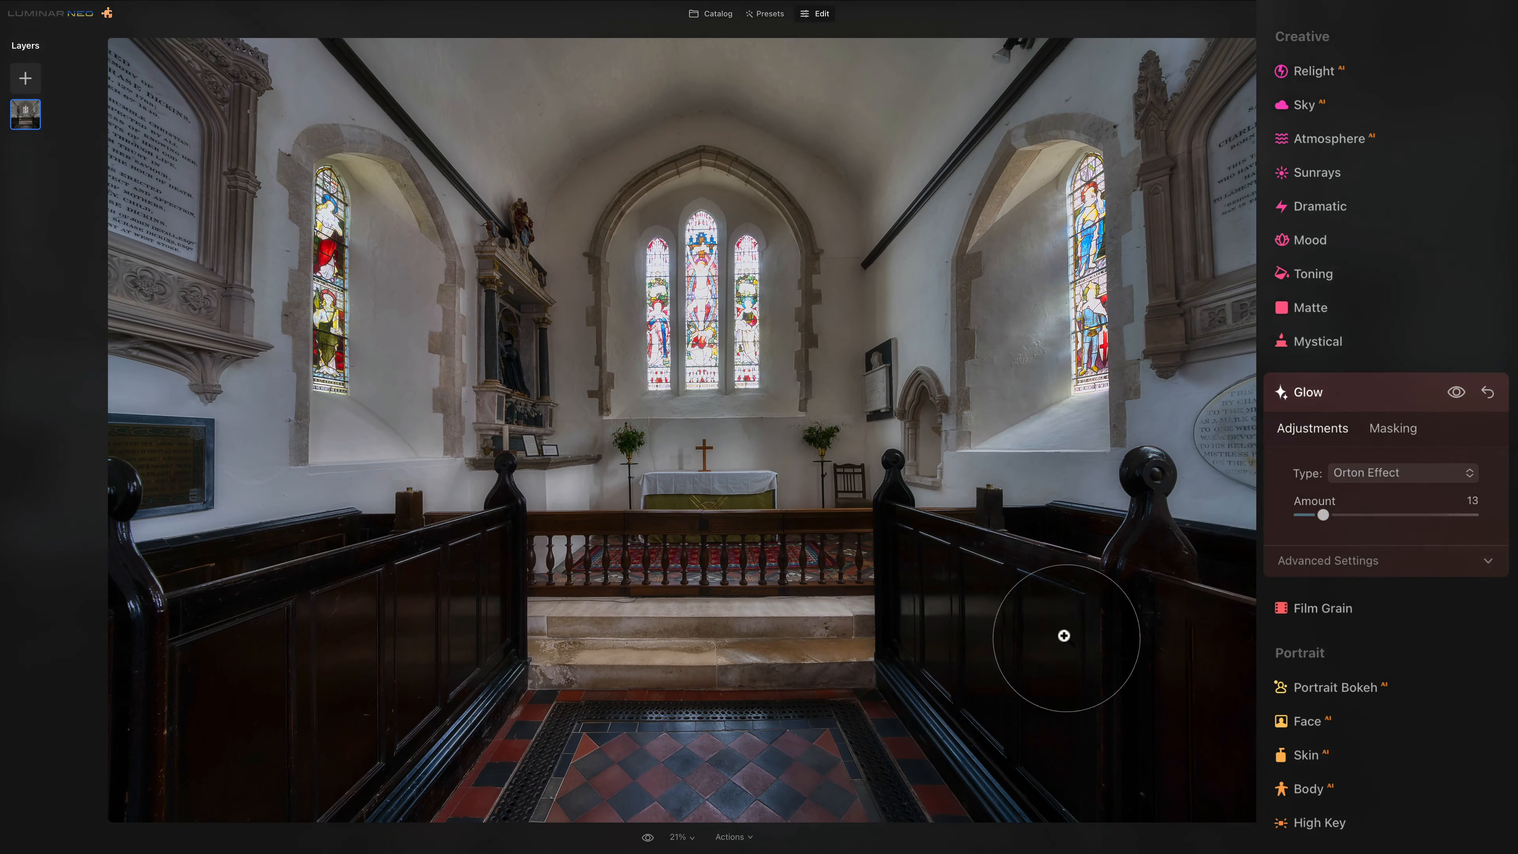
left_click_drag(1322, 515, 1320, 513)
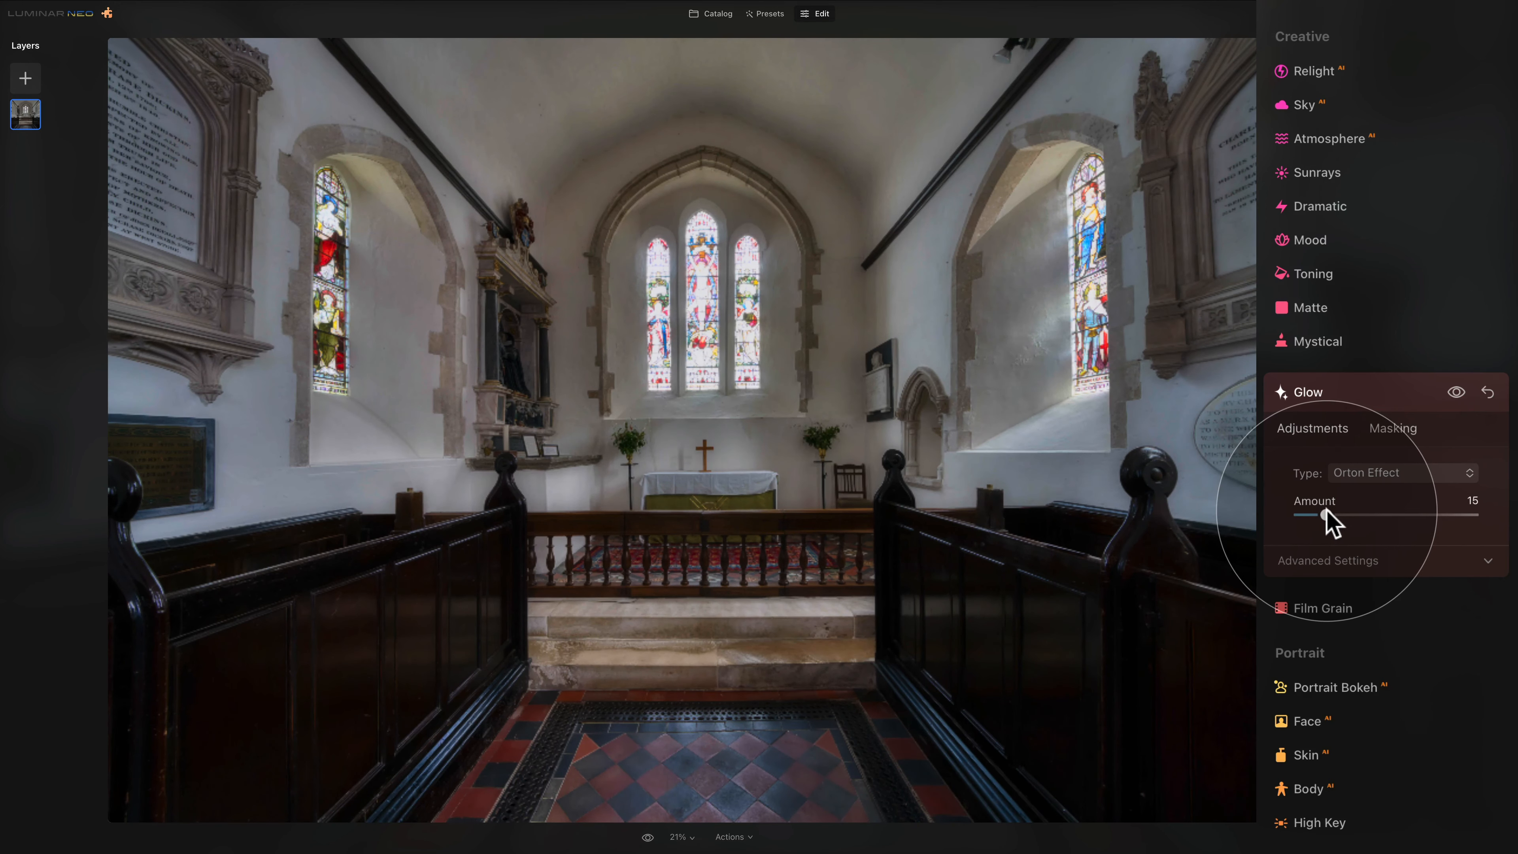
left_click(1326, 514)
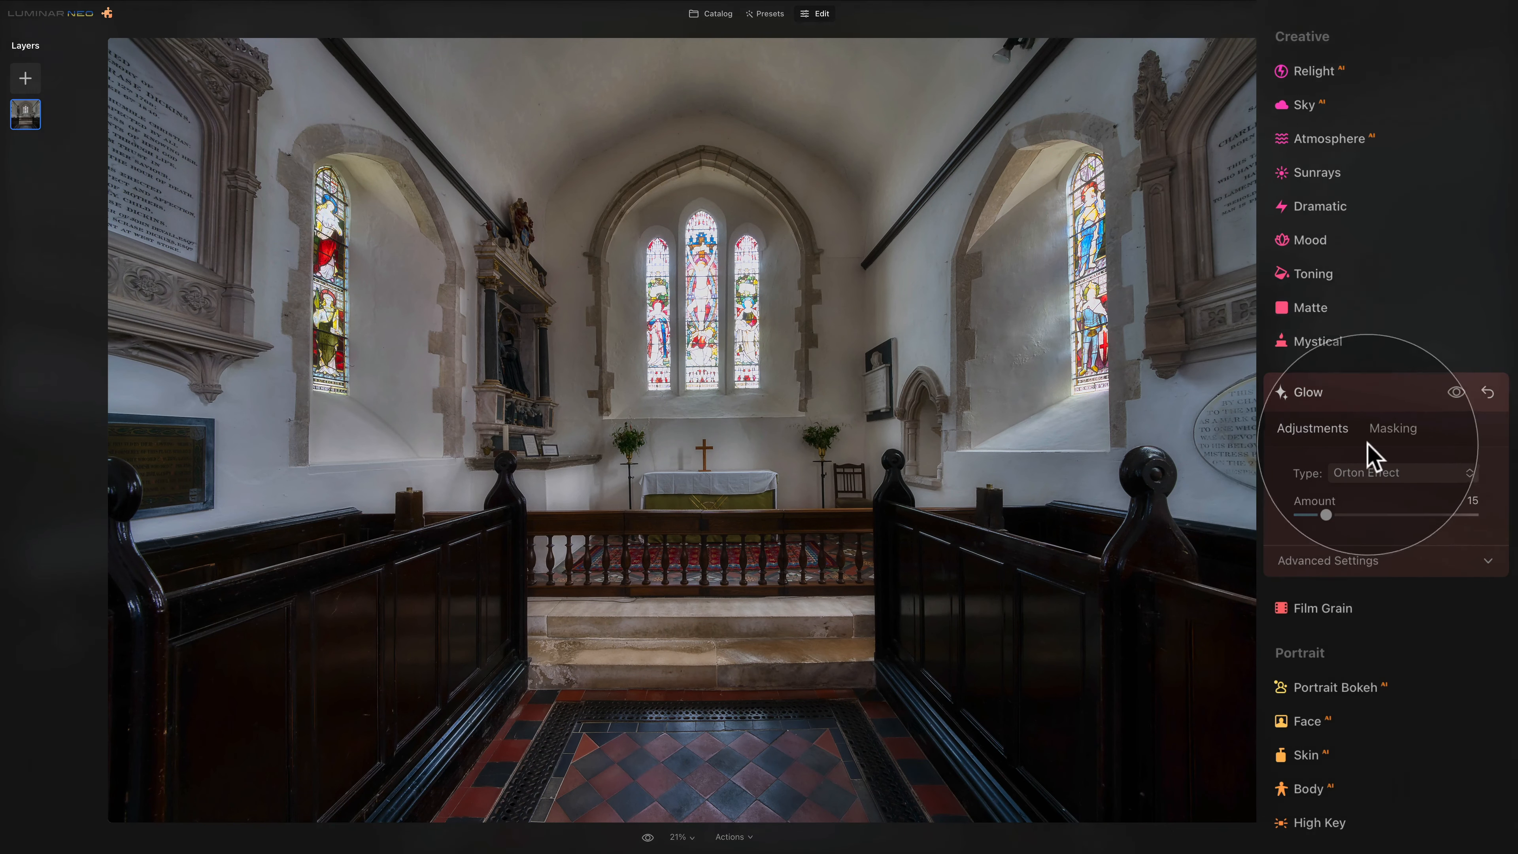
Paint a Glow mask over the three stained-glass window areas with brush size 285, and compare the image with and without the Glow.
left_click(1384, 443)
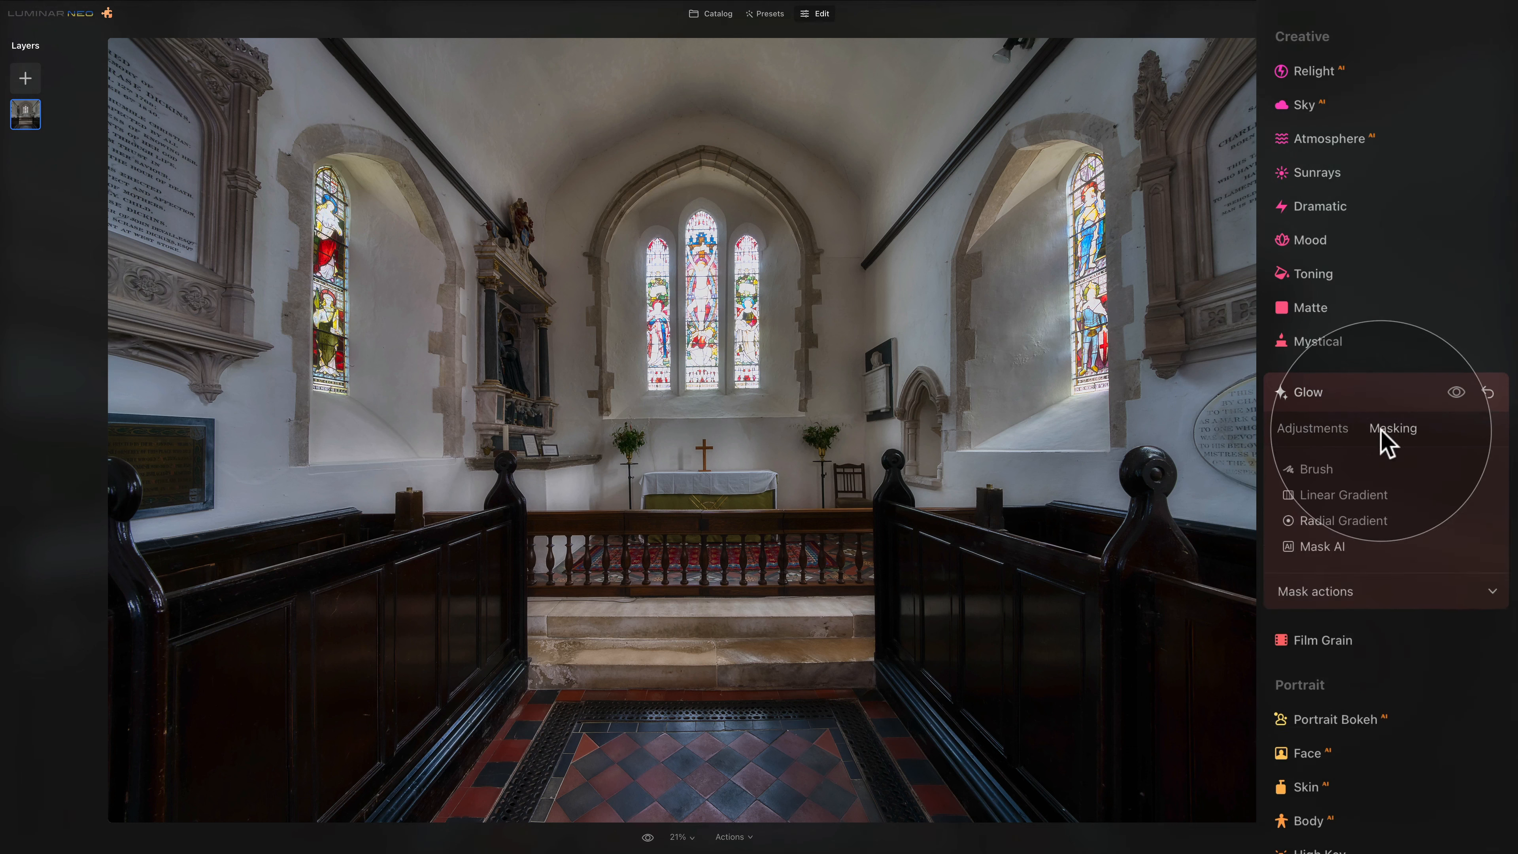
left_click(1321, 469)
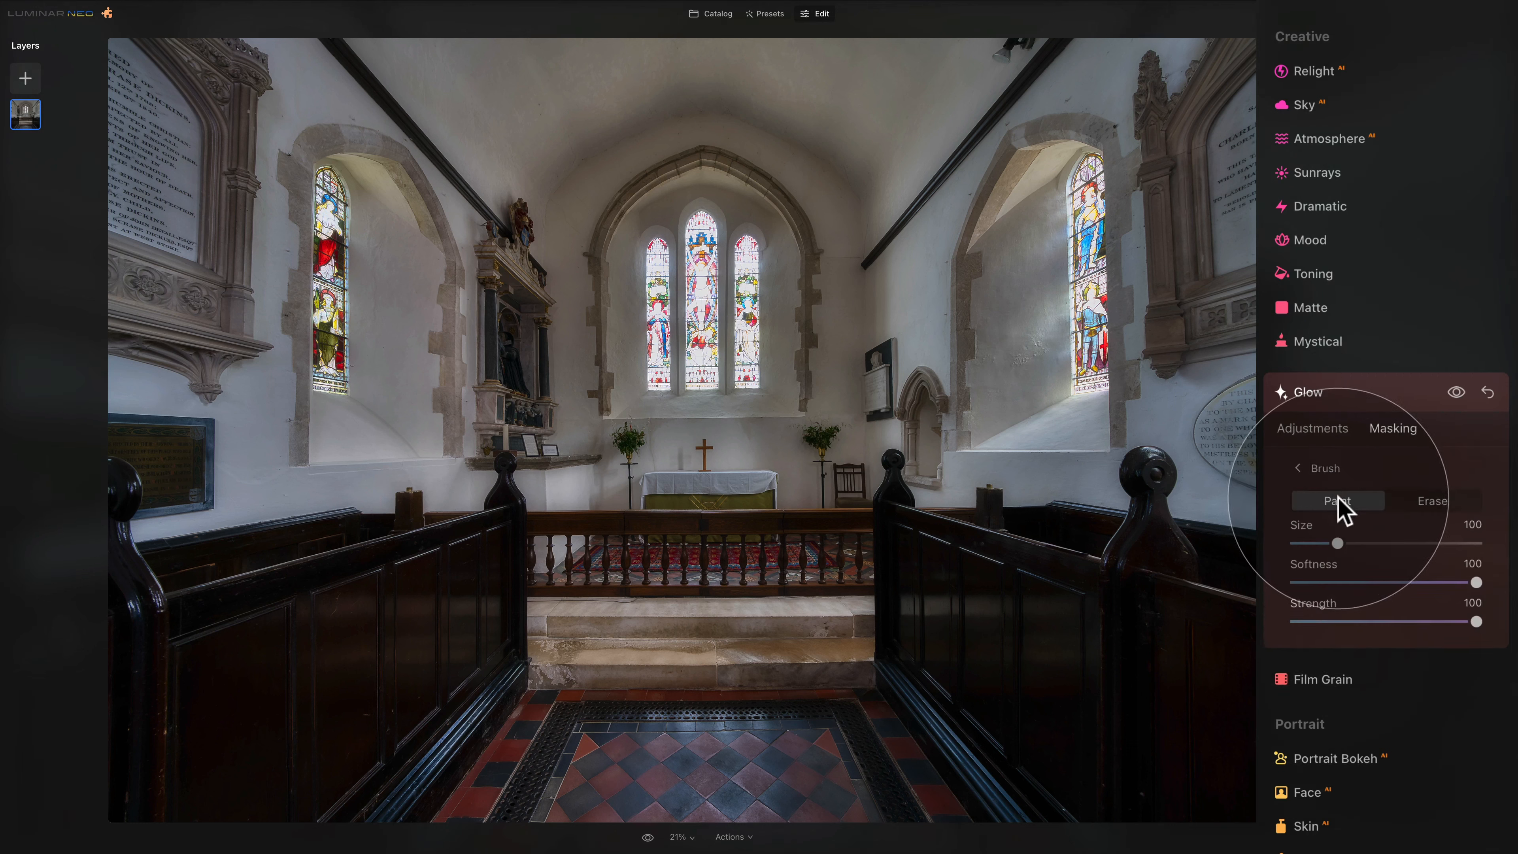
left_click(1339, 501)
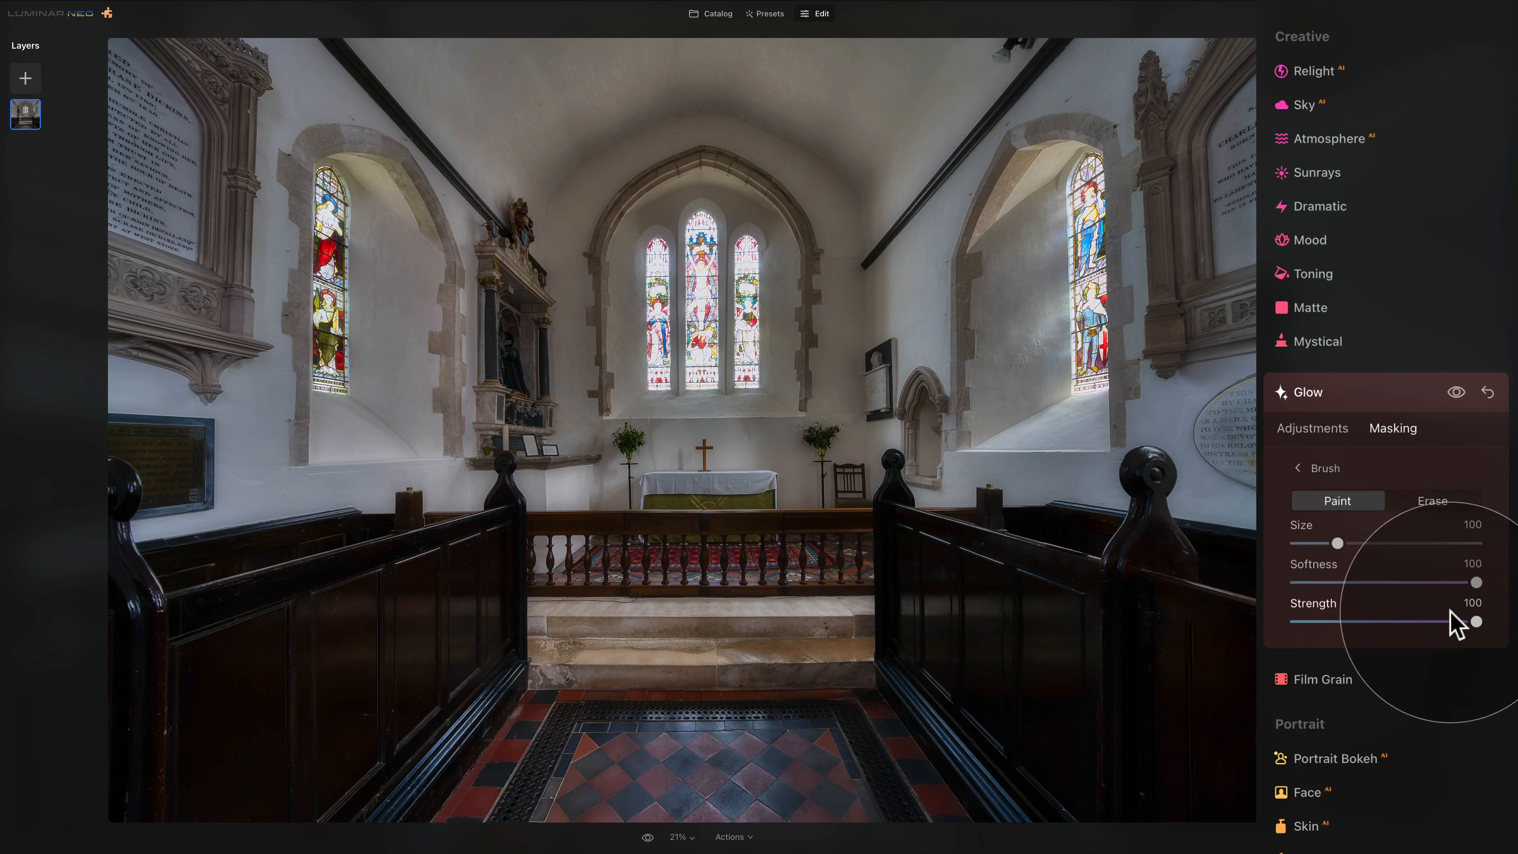
left_click_drag(1337, 543, 1423, 543)
mouse_move(1052, 377)
left_mouse_down()
mouse_move(1047, 193)
mouse_move(1045, 381)
mouse_move(1061, 218)
mouse_move(1045, 358)
mouse_move(1004, 371)
left_mouse_up()
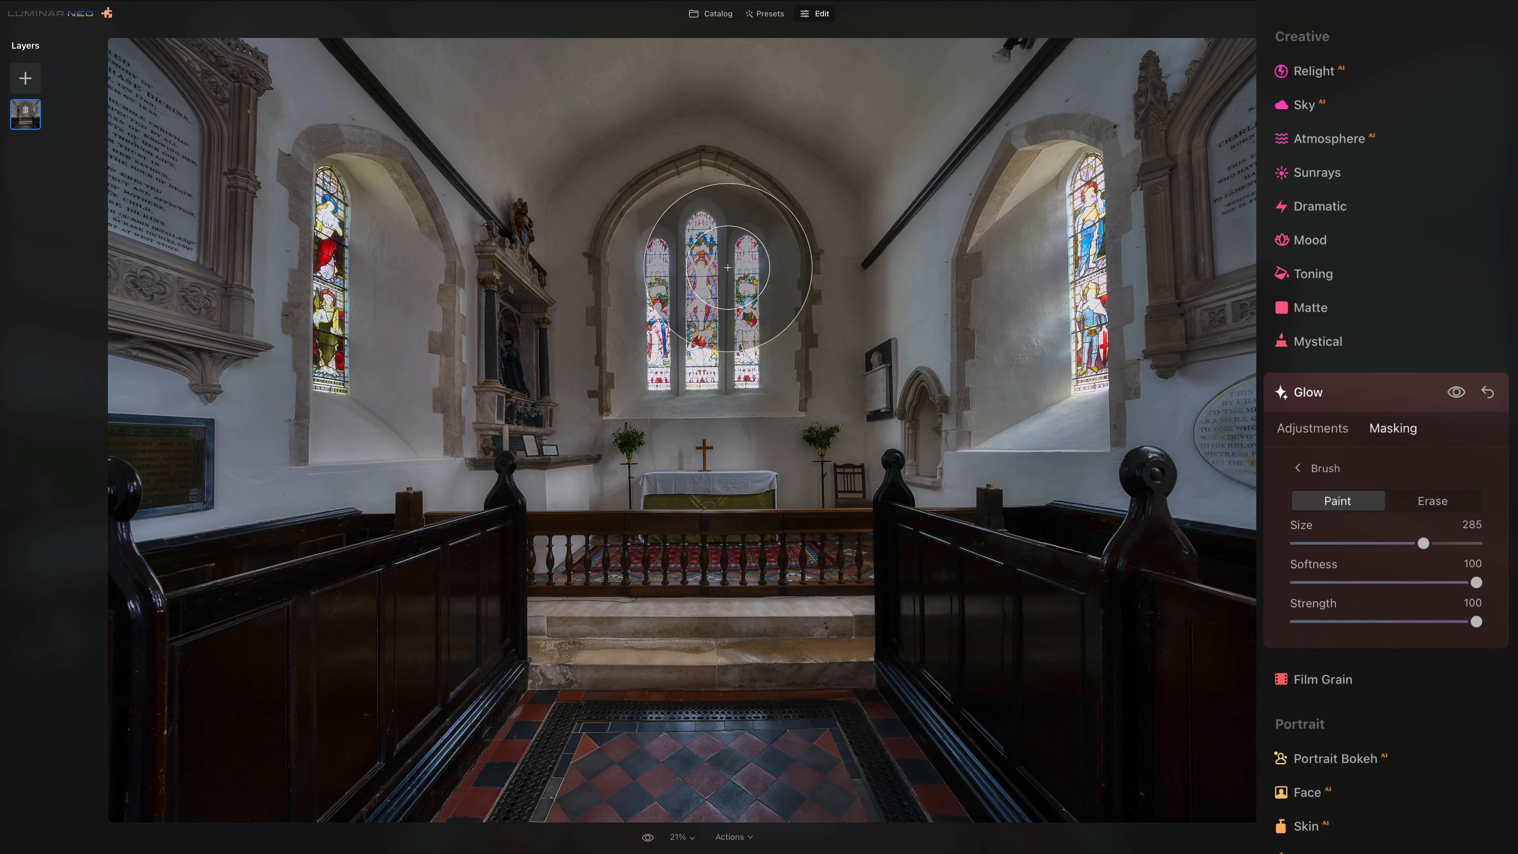
mouse_move(705, 325)
left_mouse_down()
mouse_move(730, 297)
mouse_move(686, 361)
left_mouse_up()
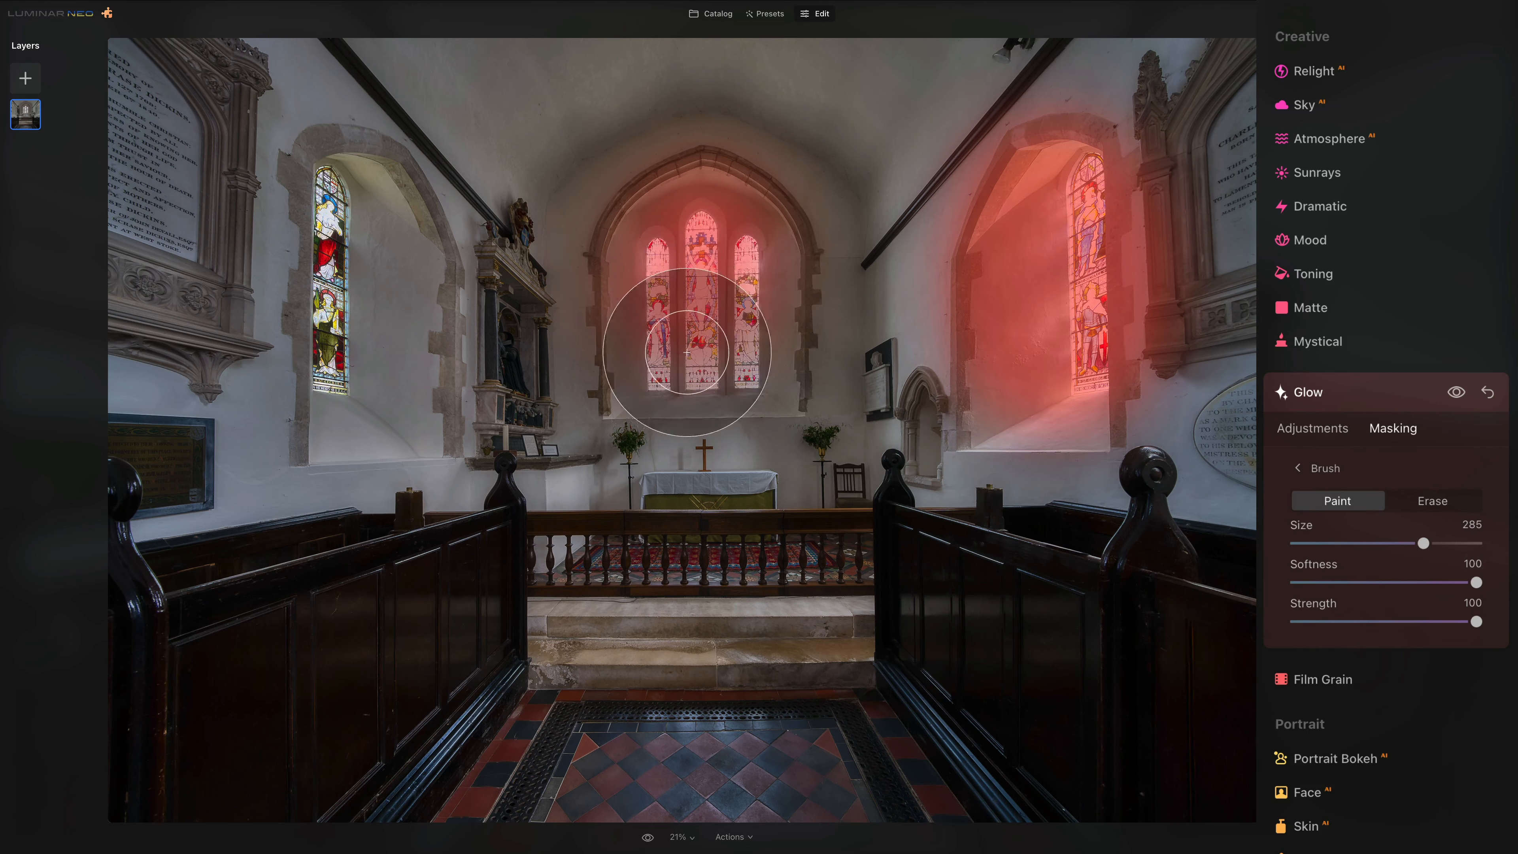
left_click_drag(353, 334, 328, 203)
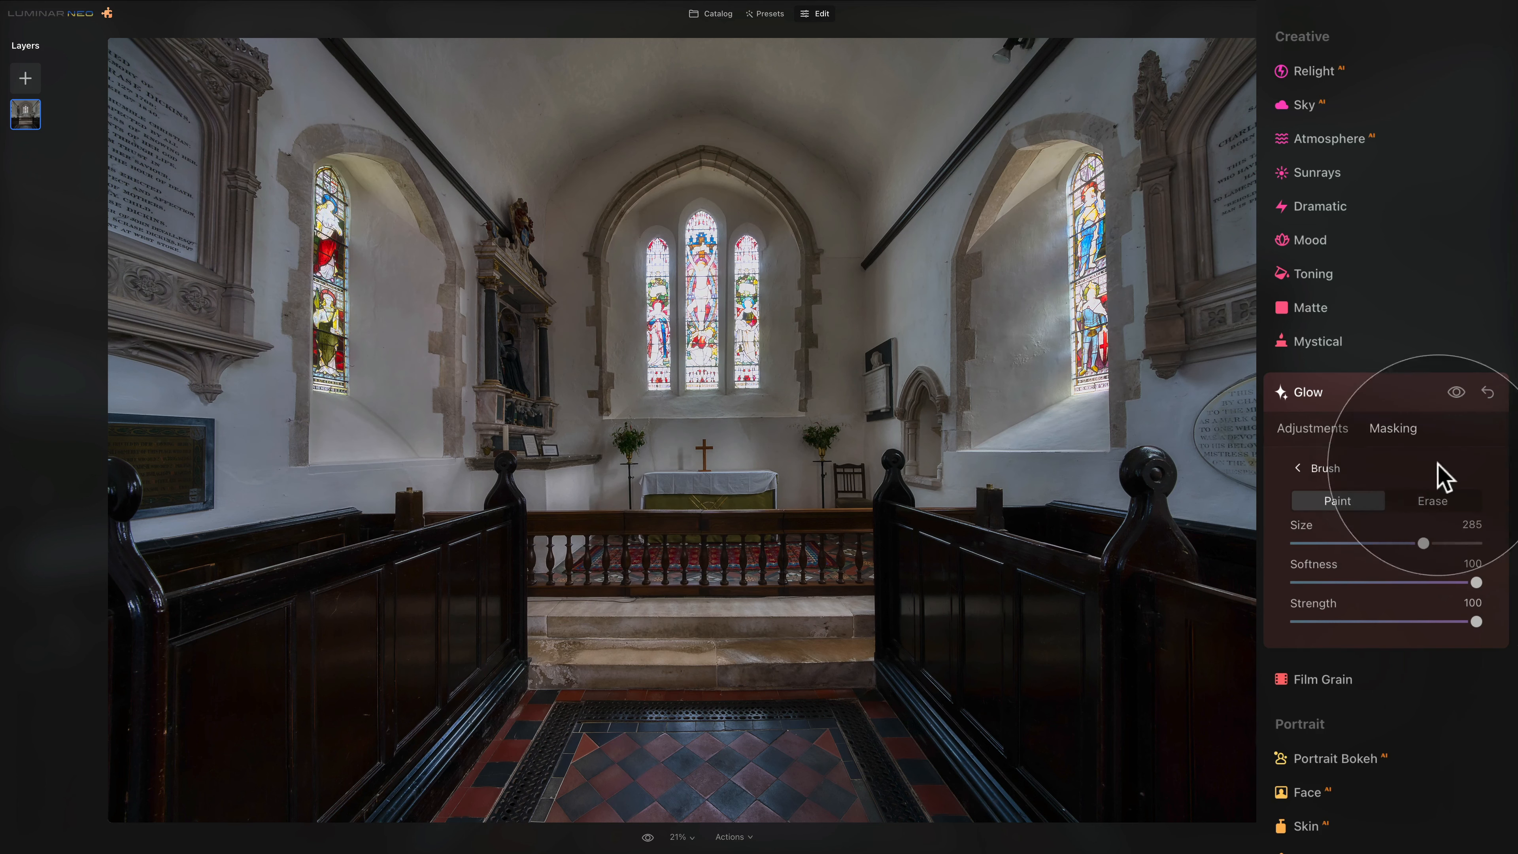
left_click(1454, 392)
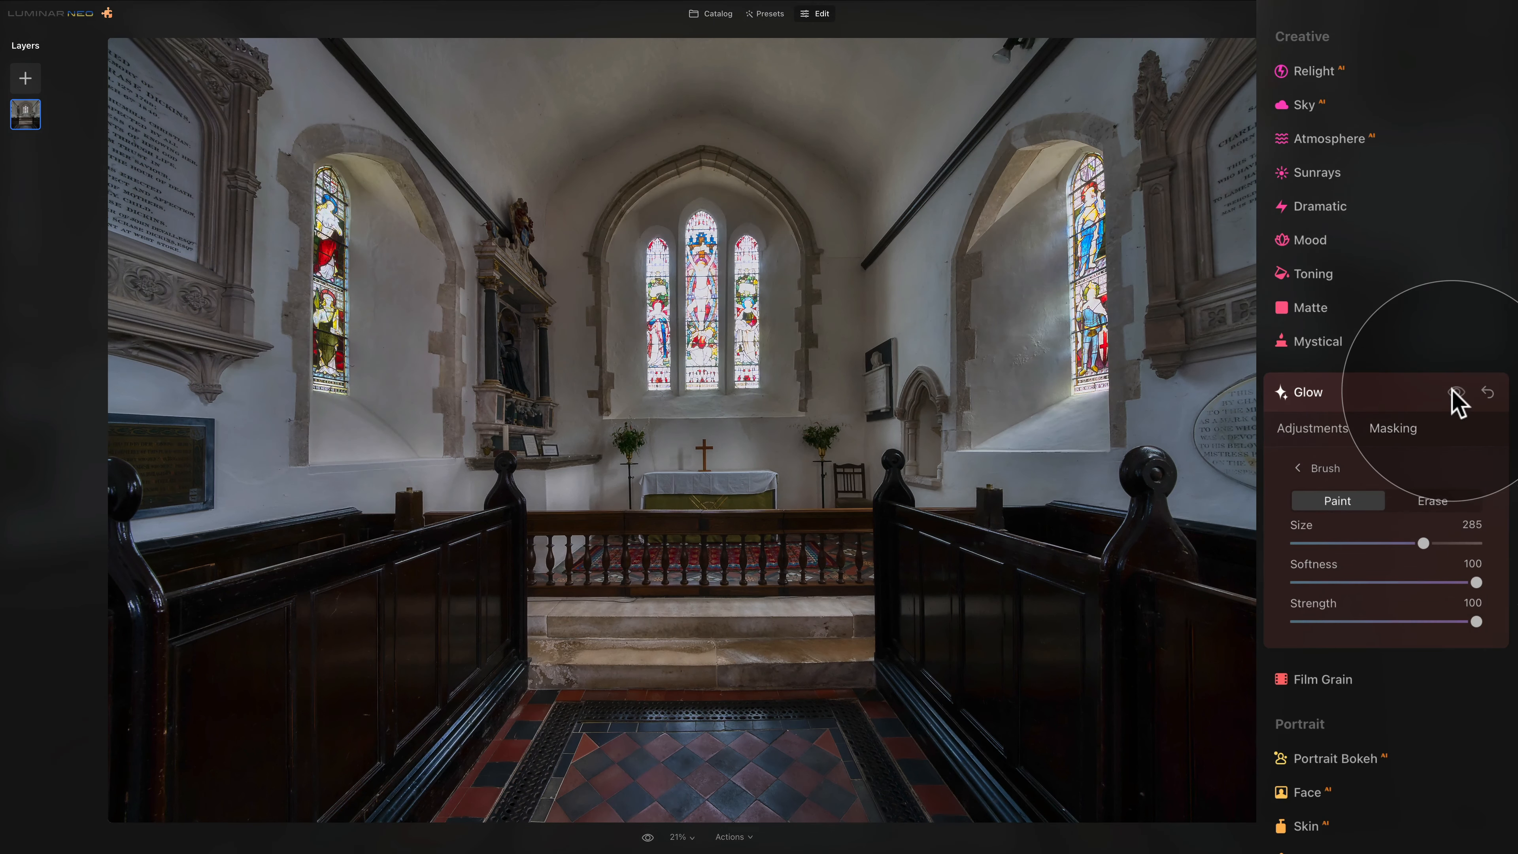
left_click(1455, 393)
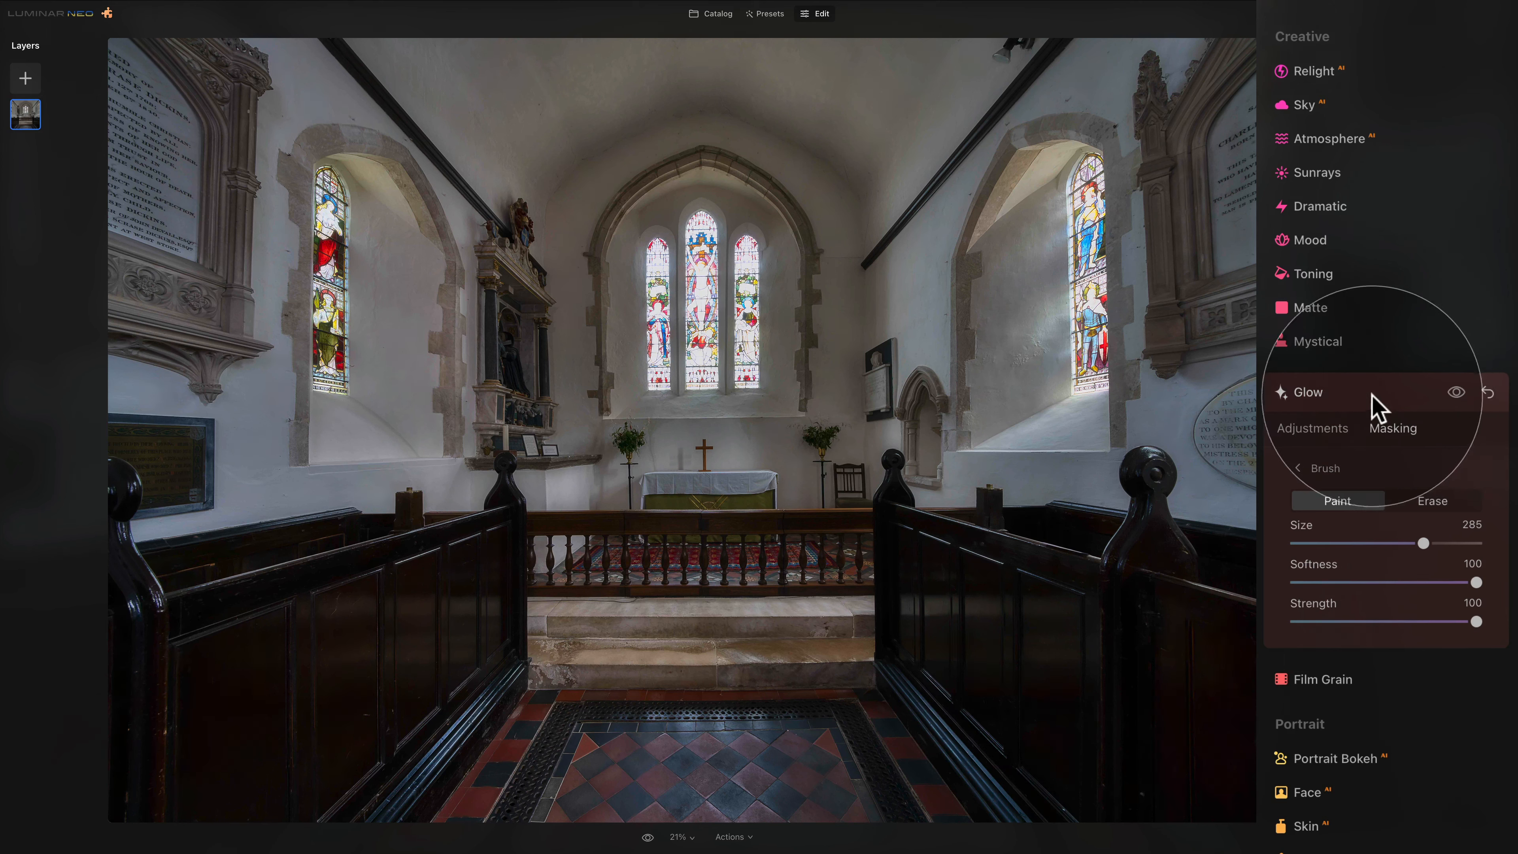
left_click(1338, 392)
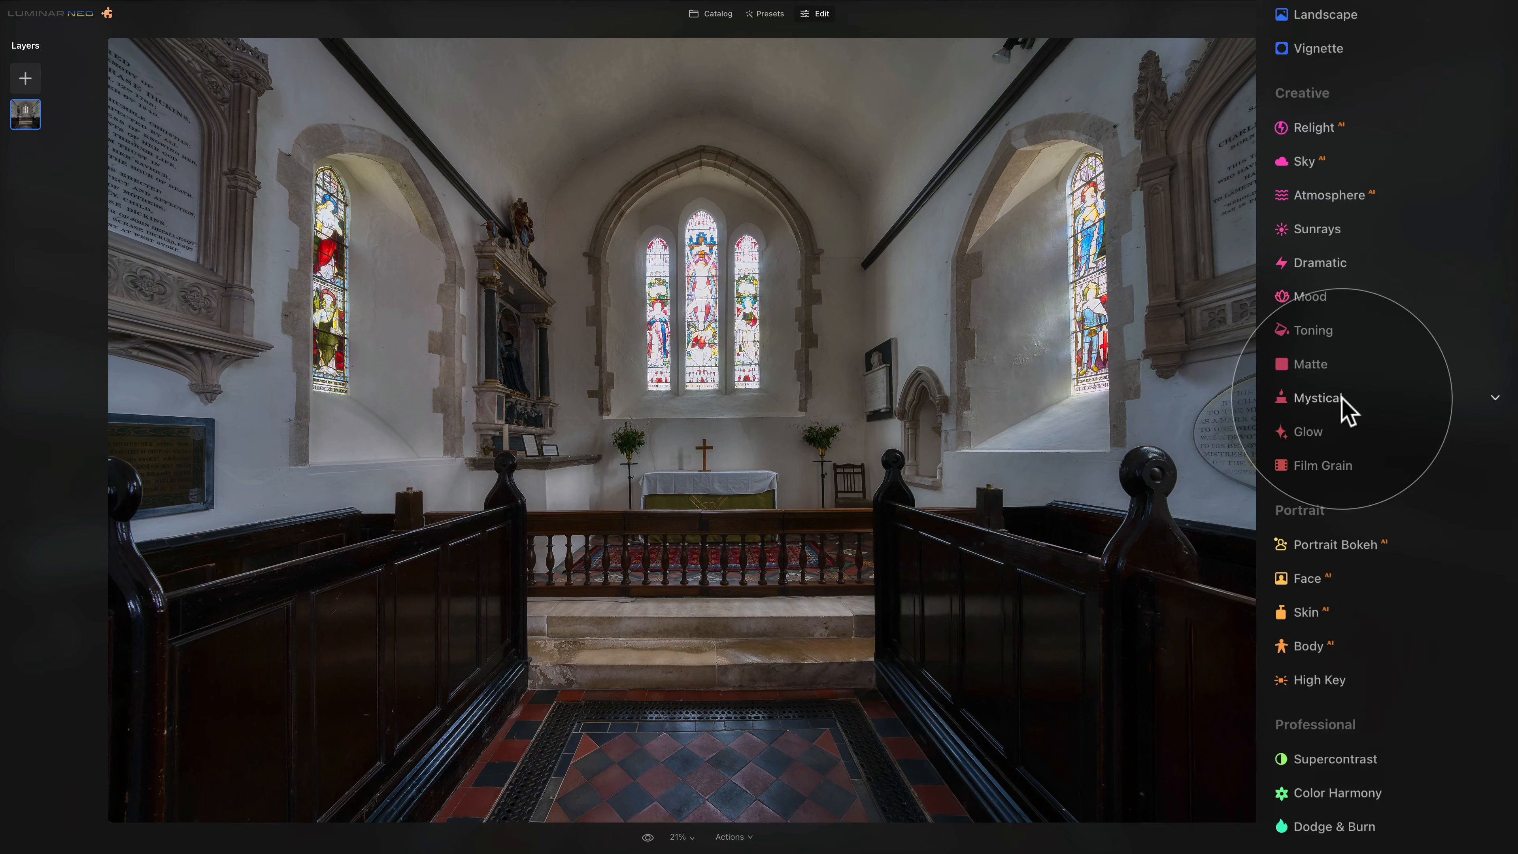
Set the Supercontrast highlights contrast to 16, midtones contrast to 15 and shadows contrast to 10.
left_click(1365, 760)
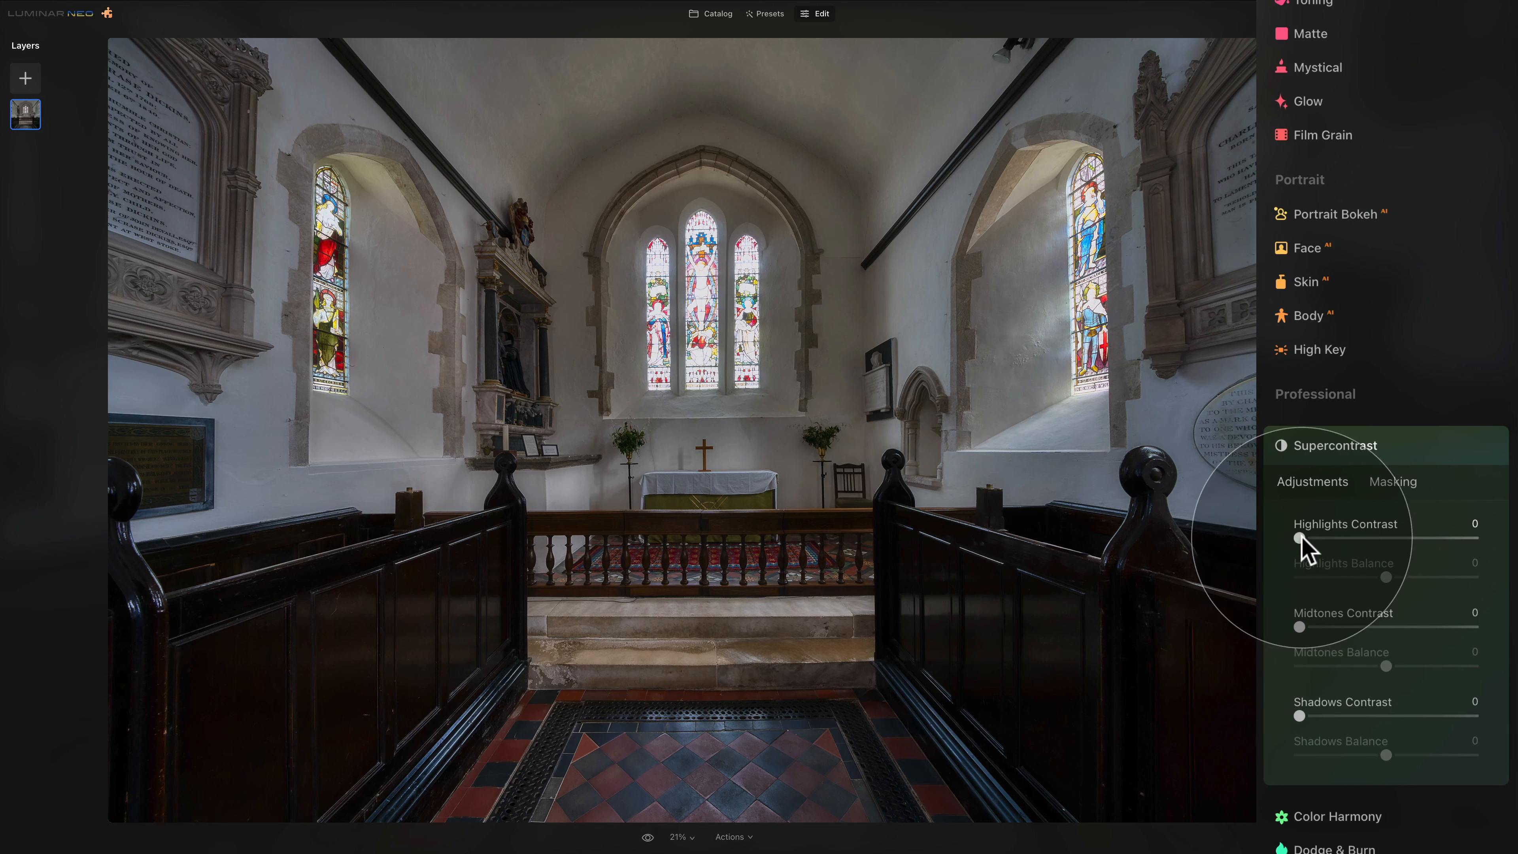
left_click_drag(1301, 538, 1333, 539)
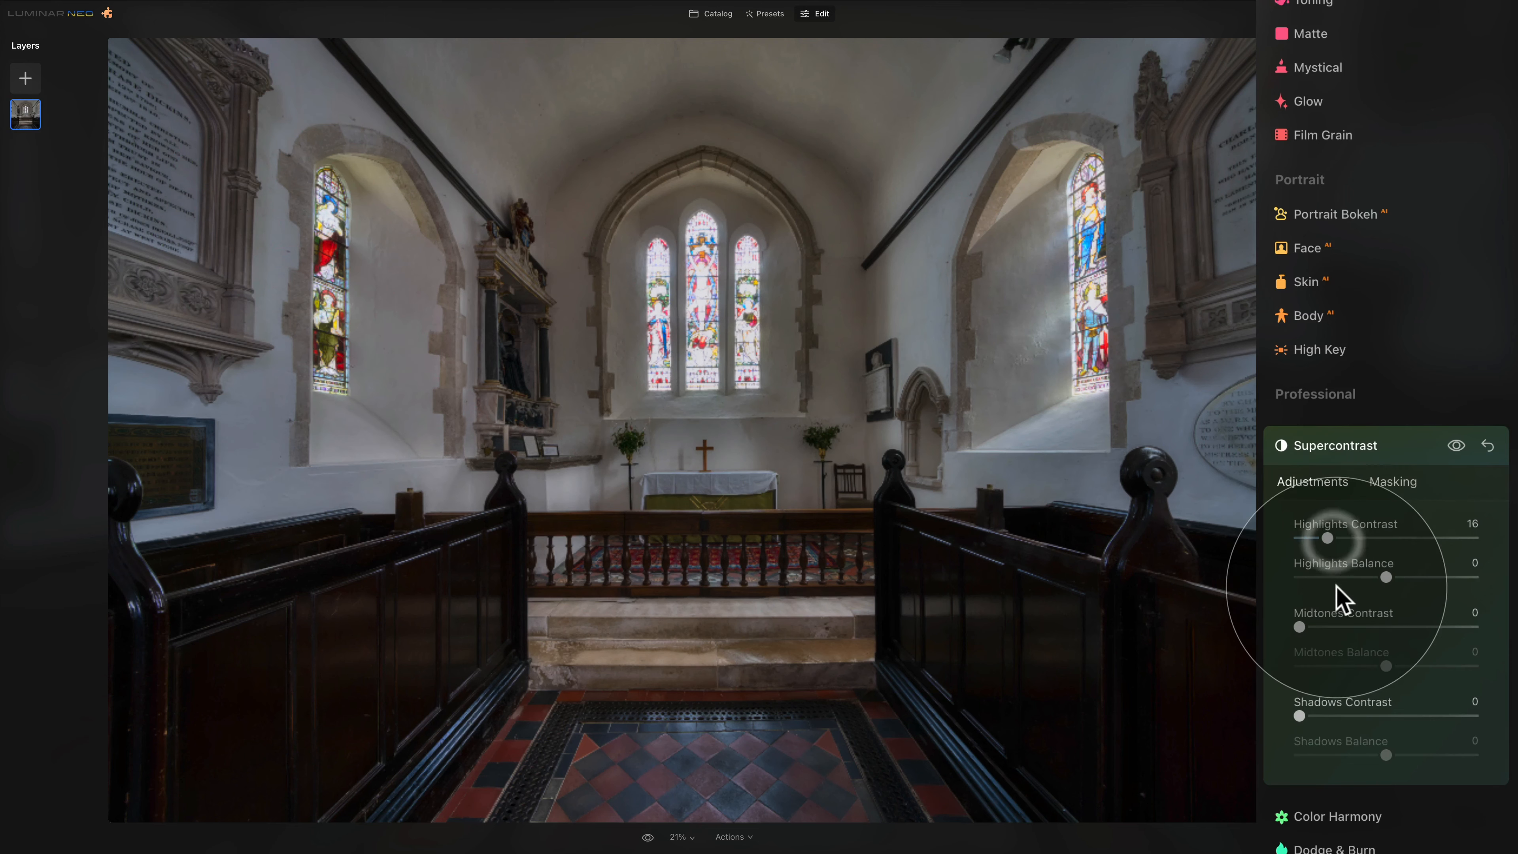
left_click_drag(1297, 625, 1330, 626)
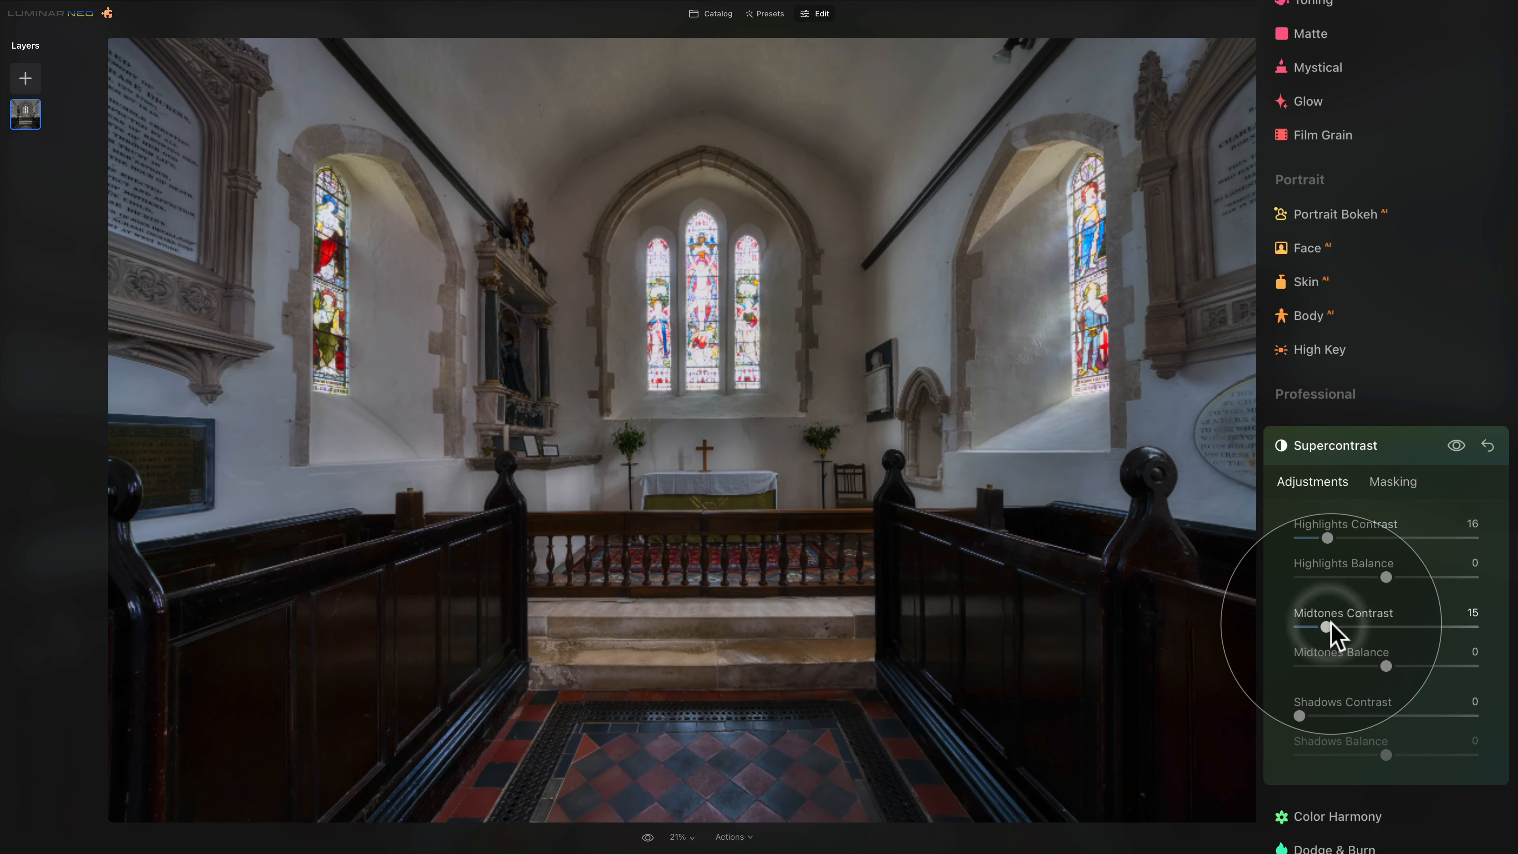
mouse_move(1302, 717)
left_mouse_down()
mouse_move(1356, 723)
mouse_move(1307, 718)
mouse_move(1329, 717)
left_mouse_up()
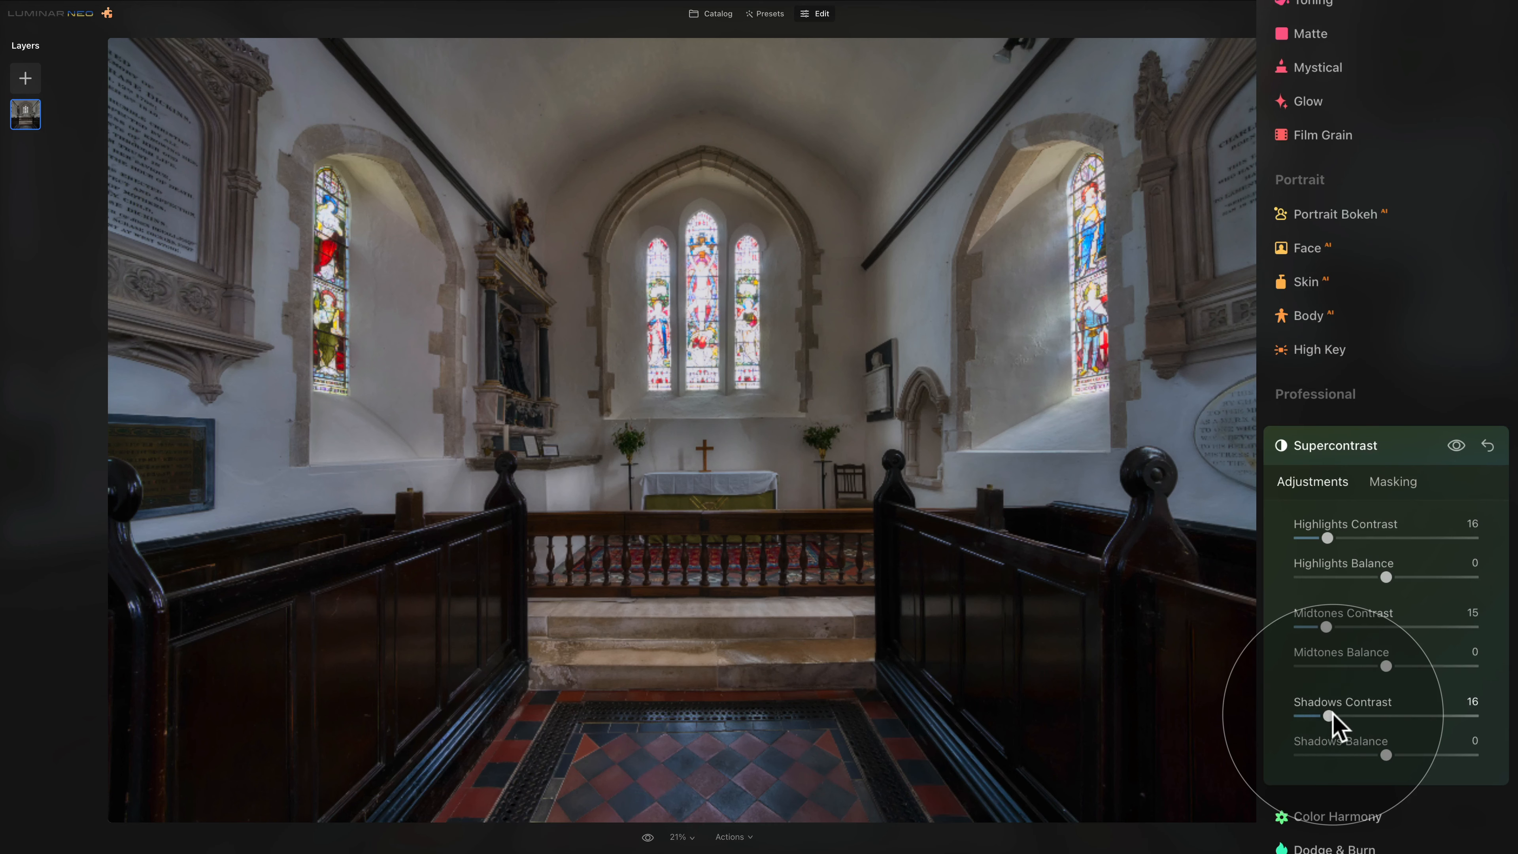
left_click_drag(1330, 716, 1318, 715)
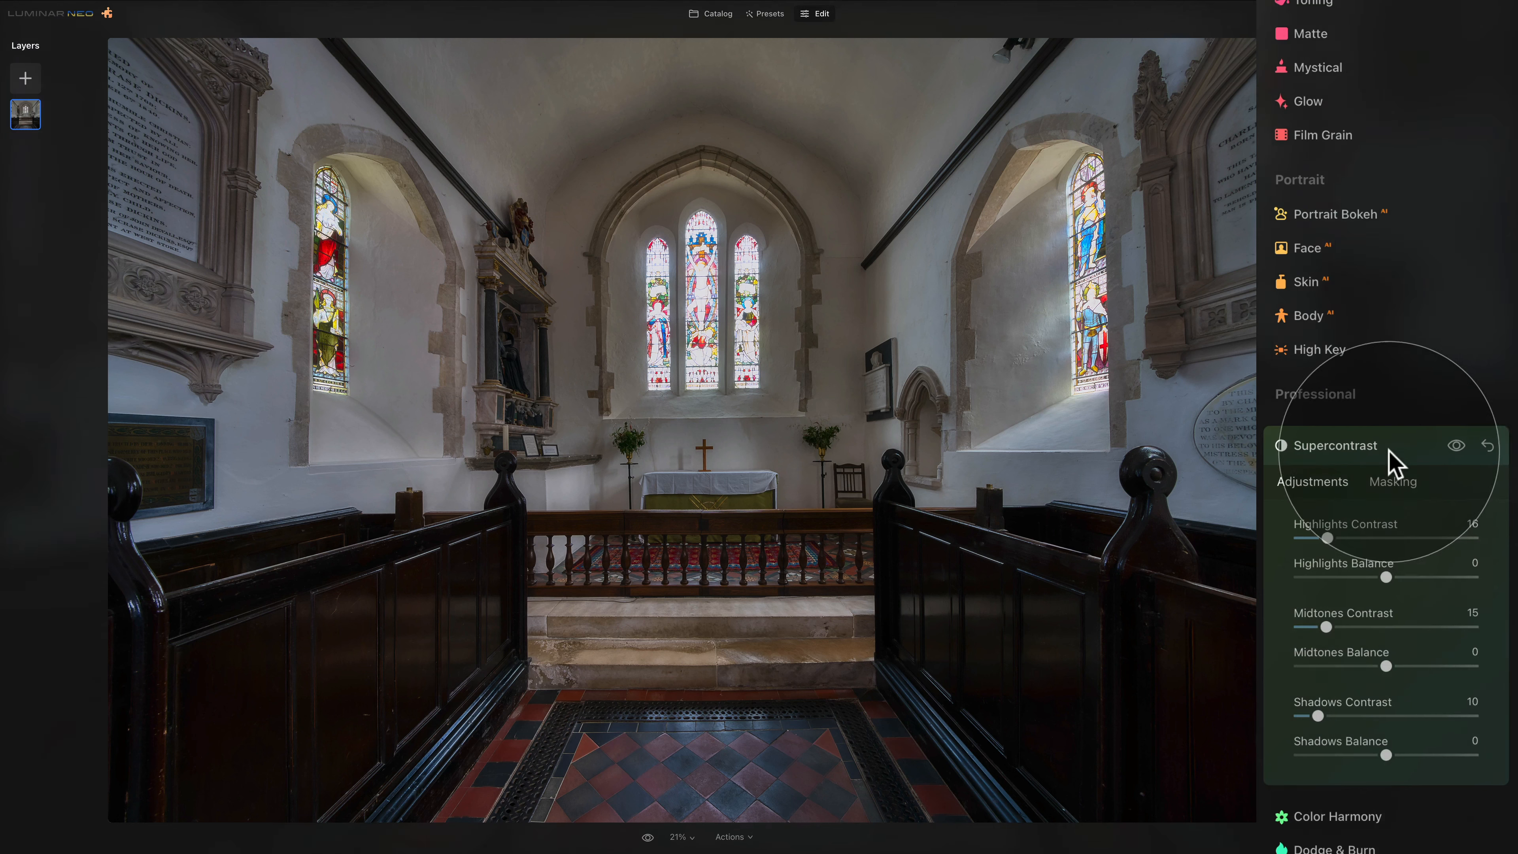
left_click(1440, 450)
scroll(1386, 660, "up", 2)
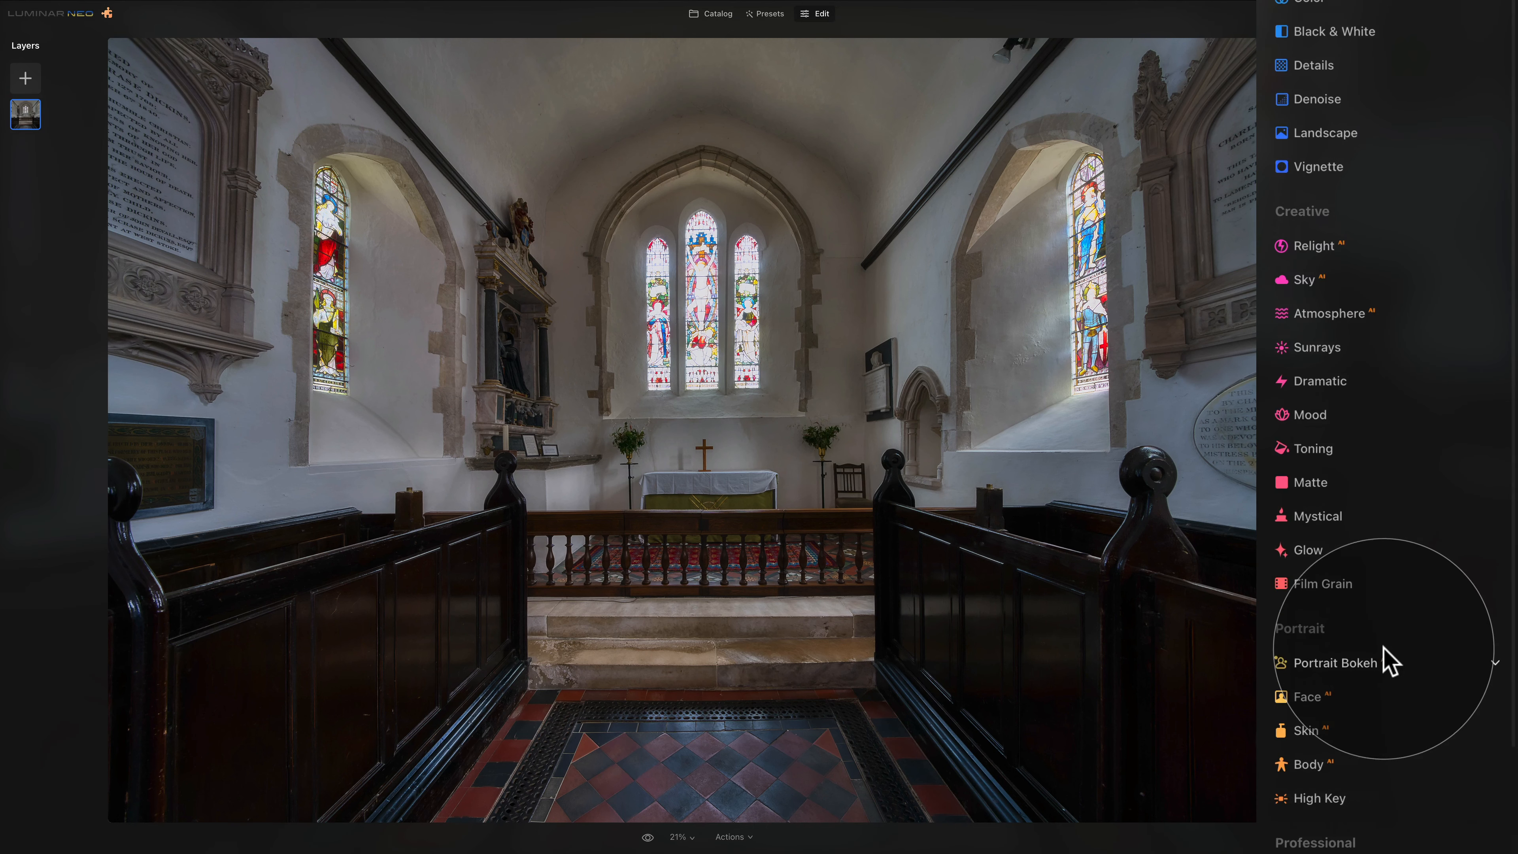
Add a Vignette to the church image with the amount set to -50.
scroll(1376, 269, "up", 3)
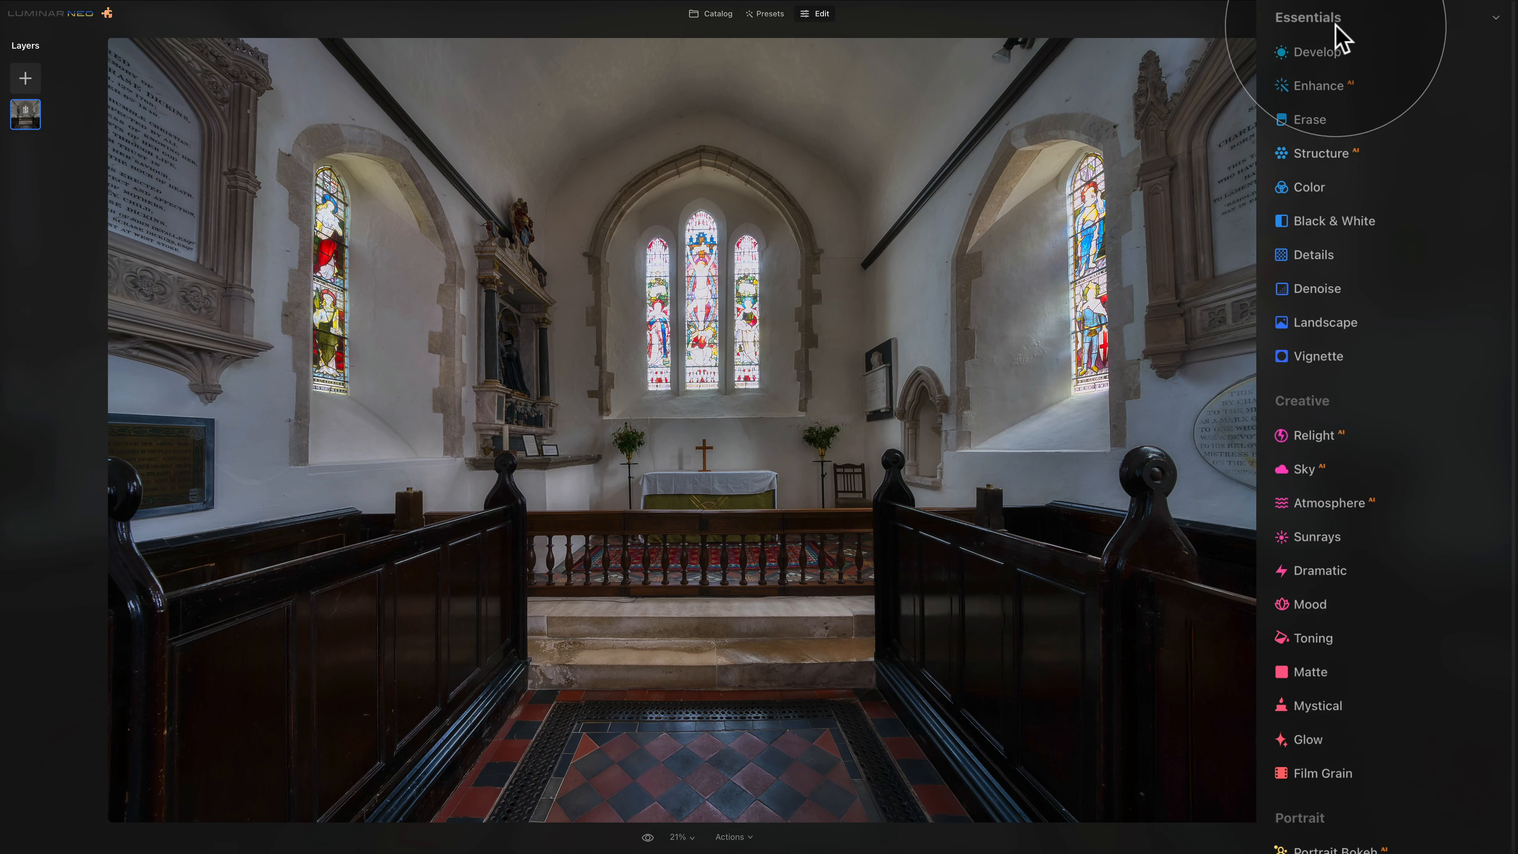
left_click(1331, 360)
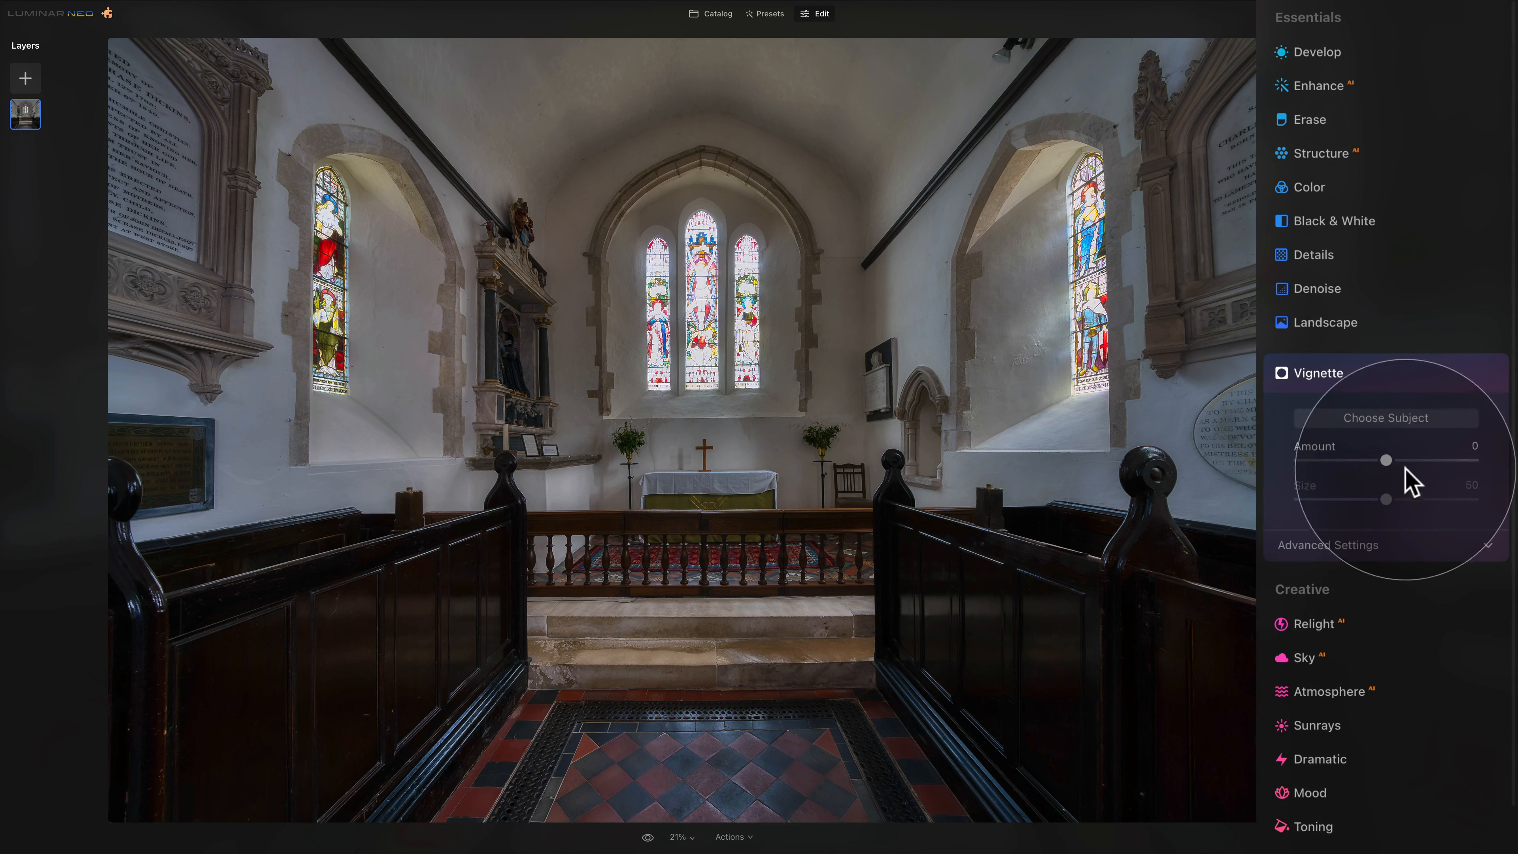
left_click_drag(1386, 461, 1325, 460)
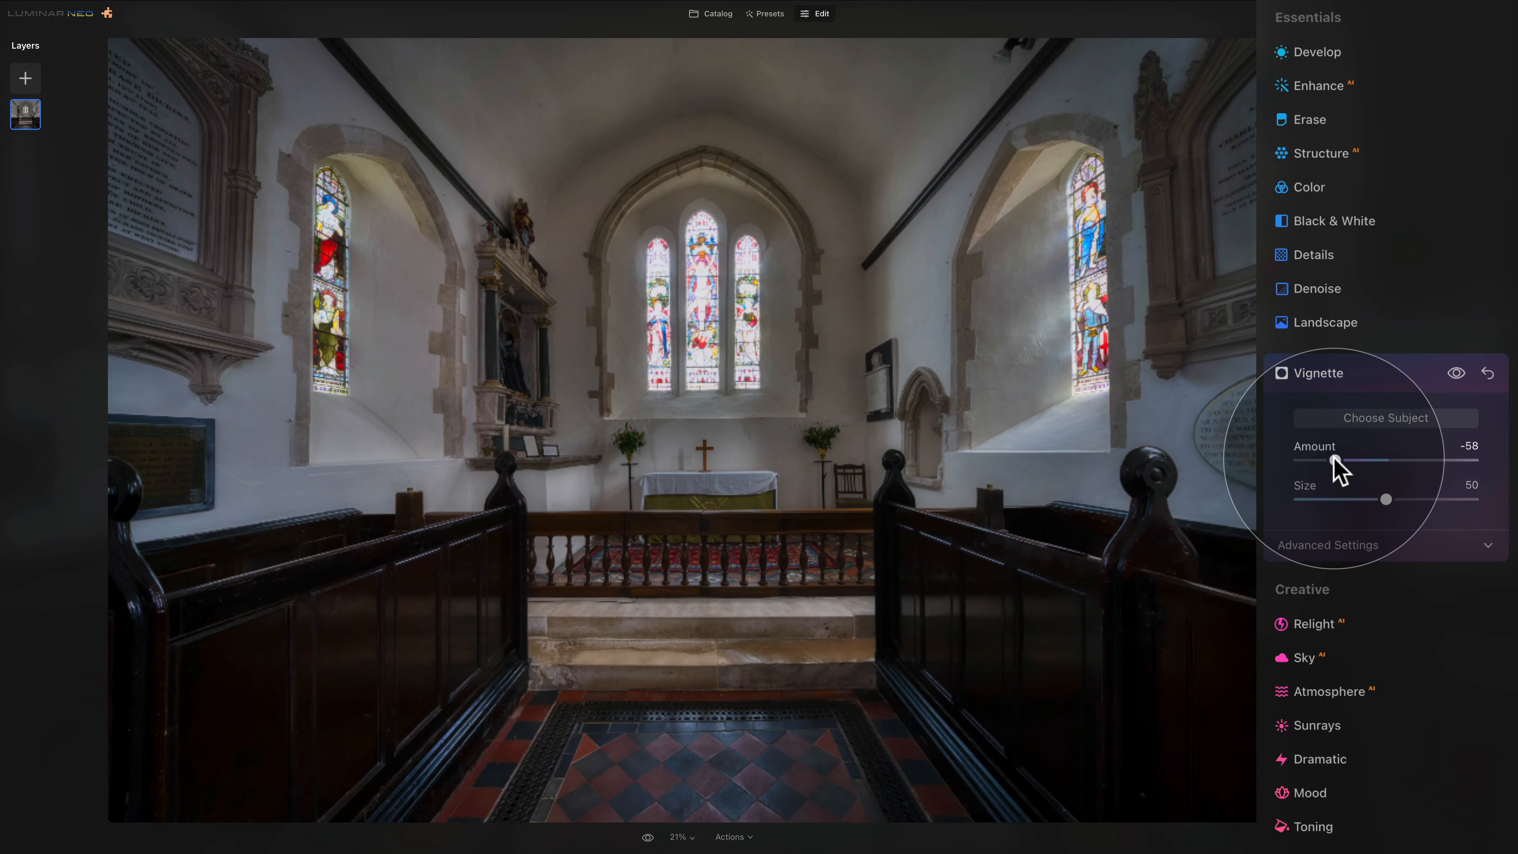
left_click_drag(1329, 461, 1341, 460)
left_click(1339, 460)
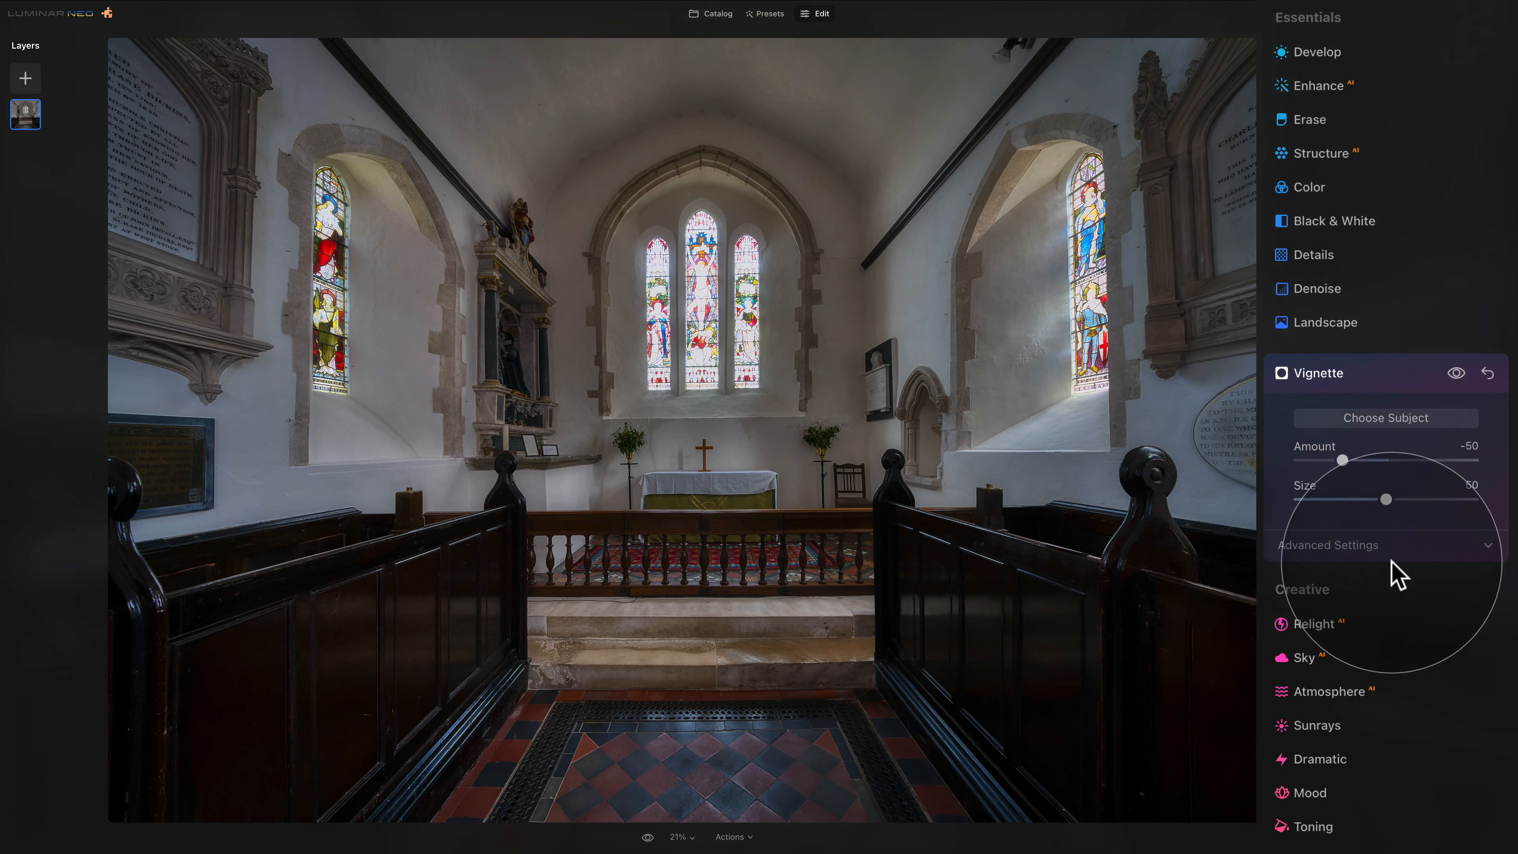
Set the Vignette's feather to 41 and compare the image with and without the vignette.
left_click(1389, 543)
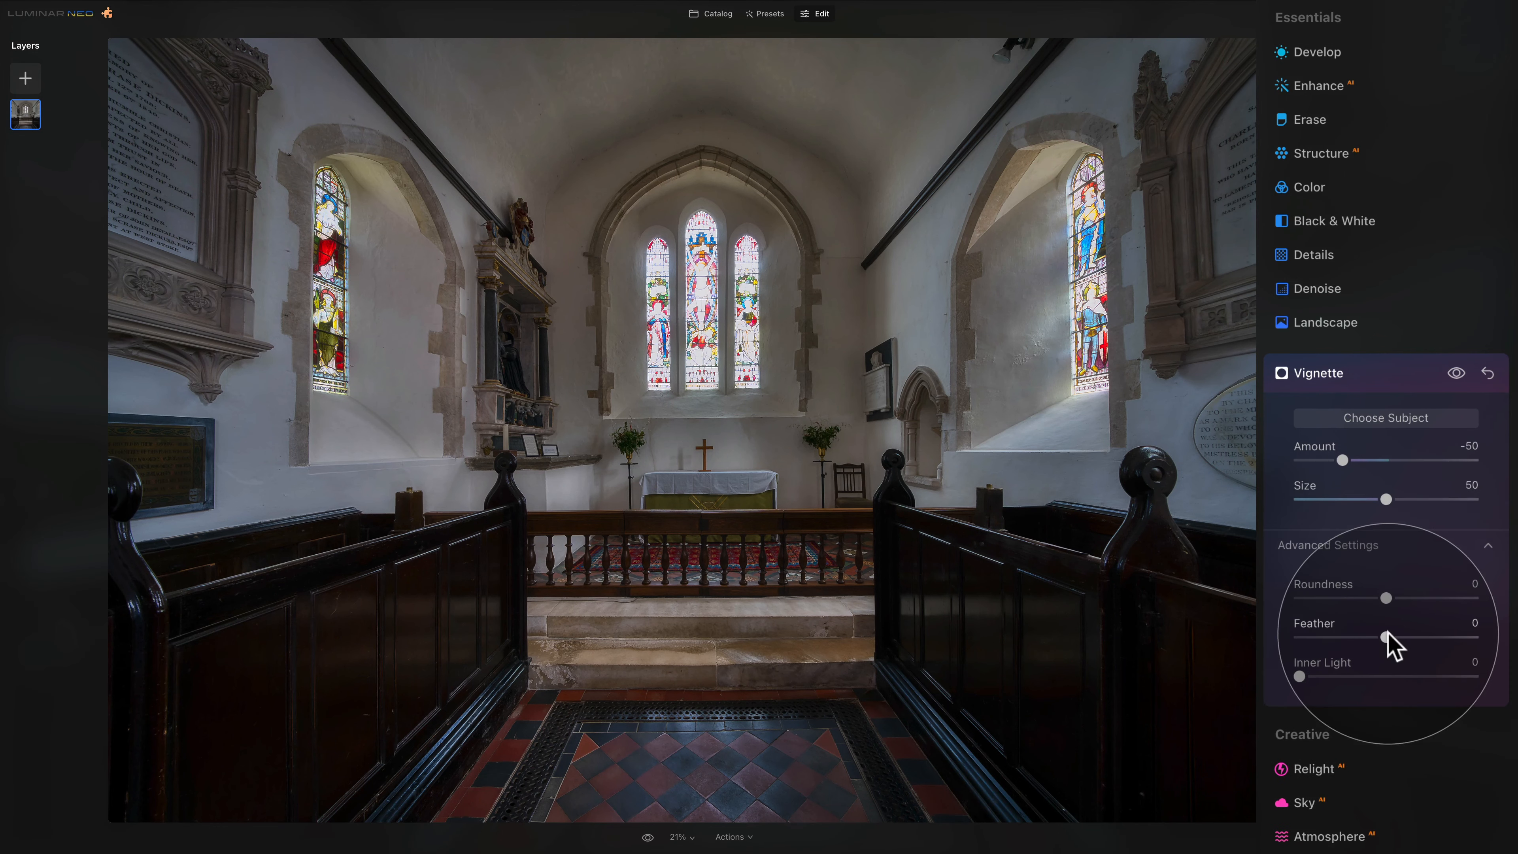
left_click_drag(1387, 637, 1421, 636)
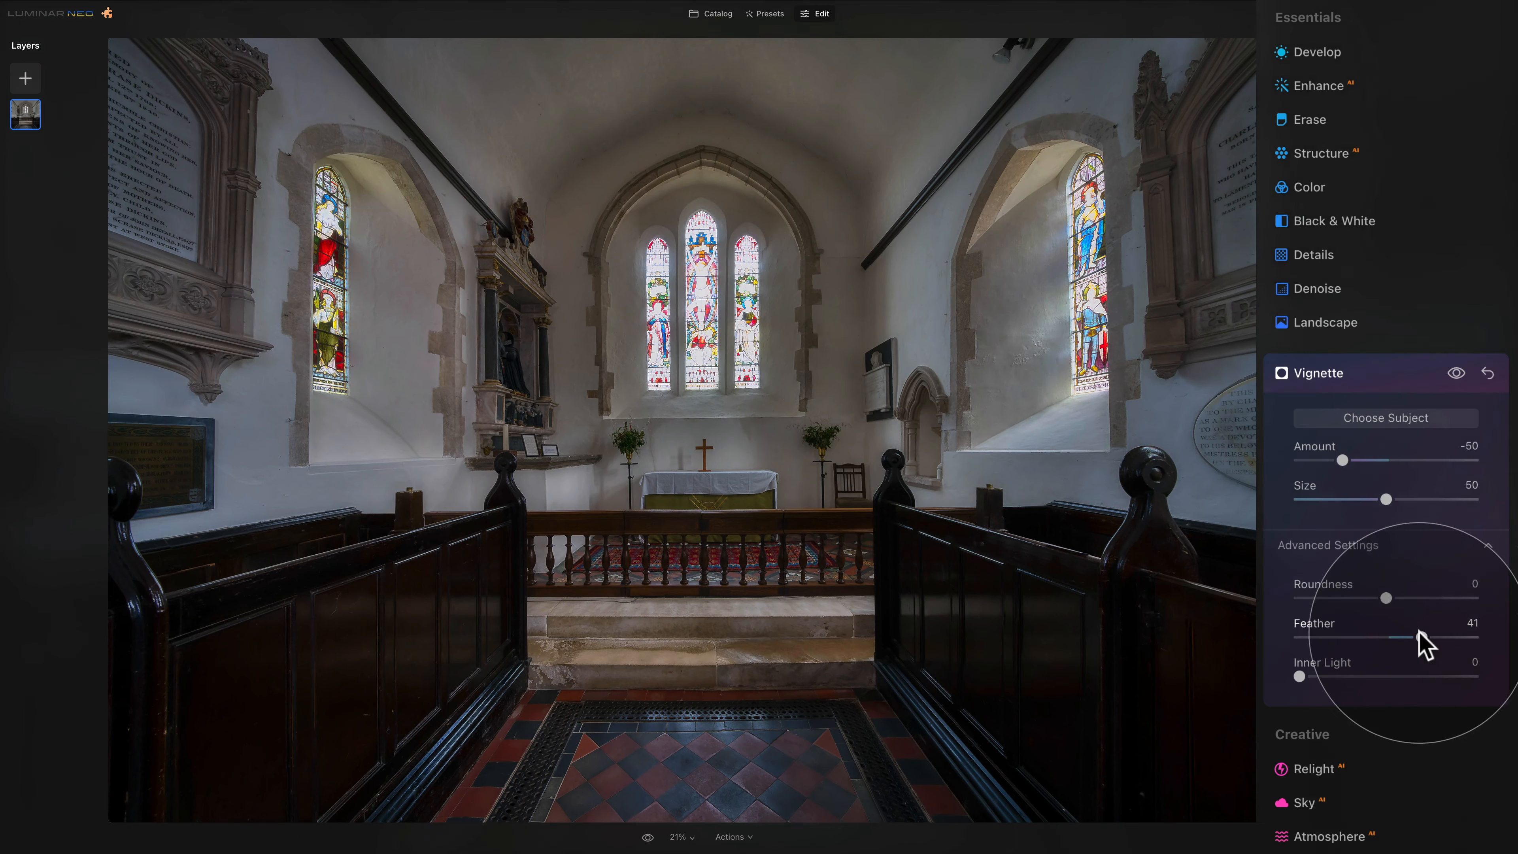
left_click(1455, 373)
left_click(1455, 373)
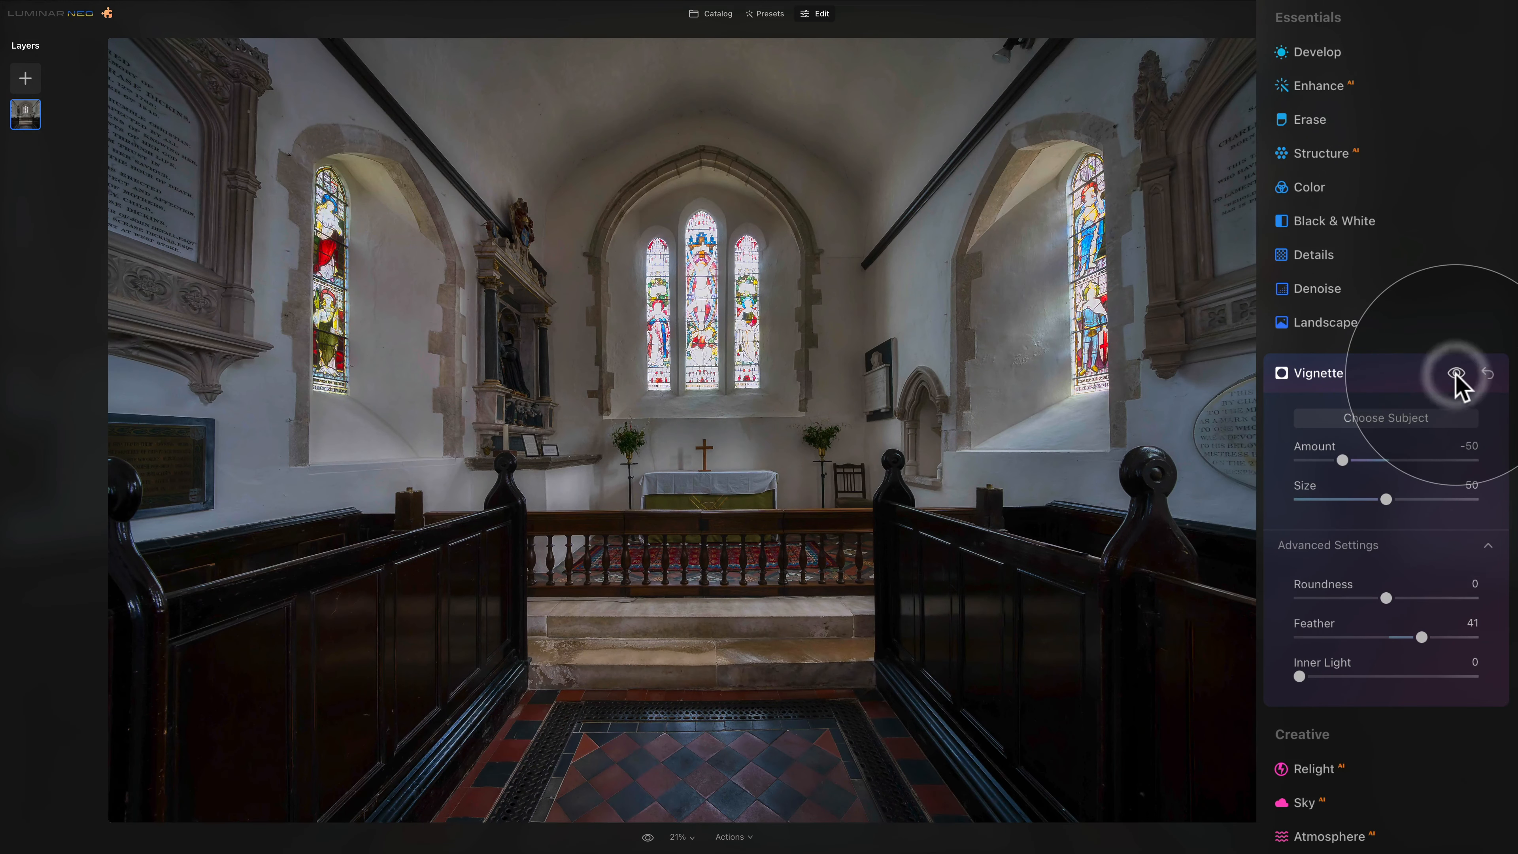
left_click(1371, 378)
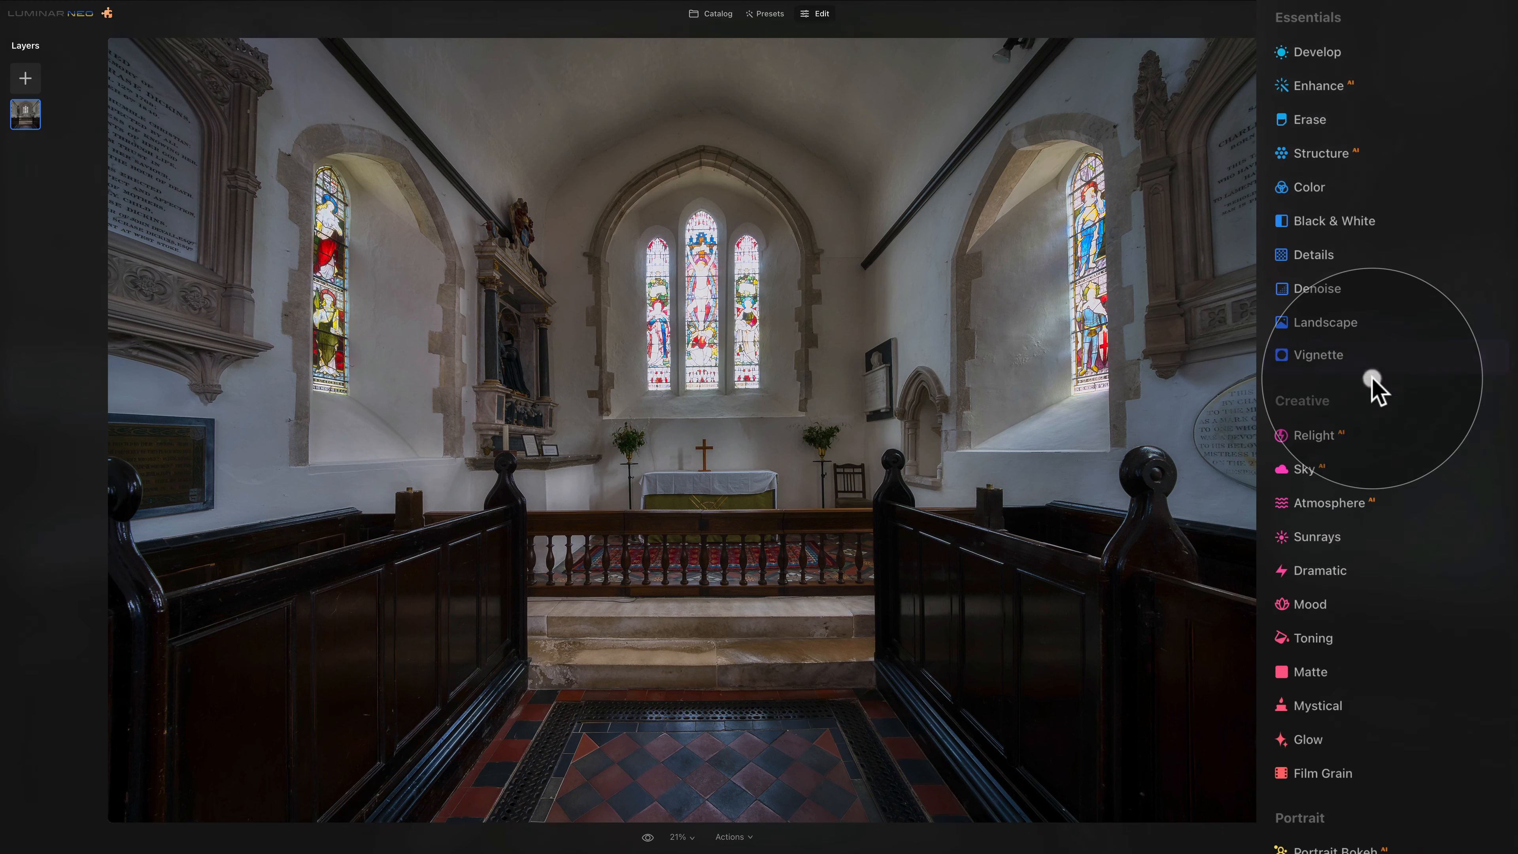
Compare the fully edited church image with its unedited original.
scroll(1372, 389, "up", 4)
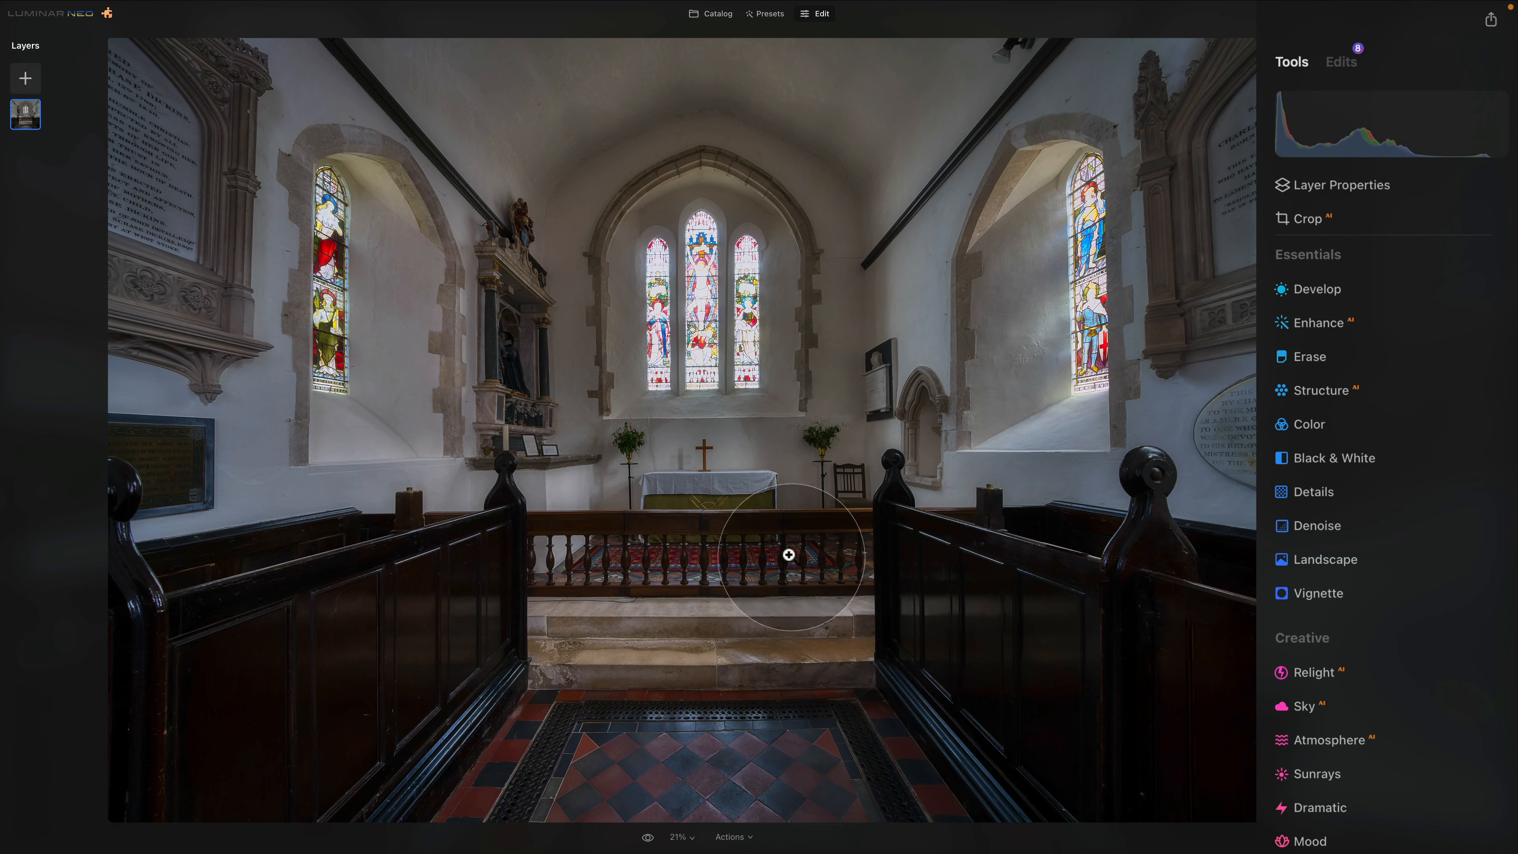
left_click(648, 837)
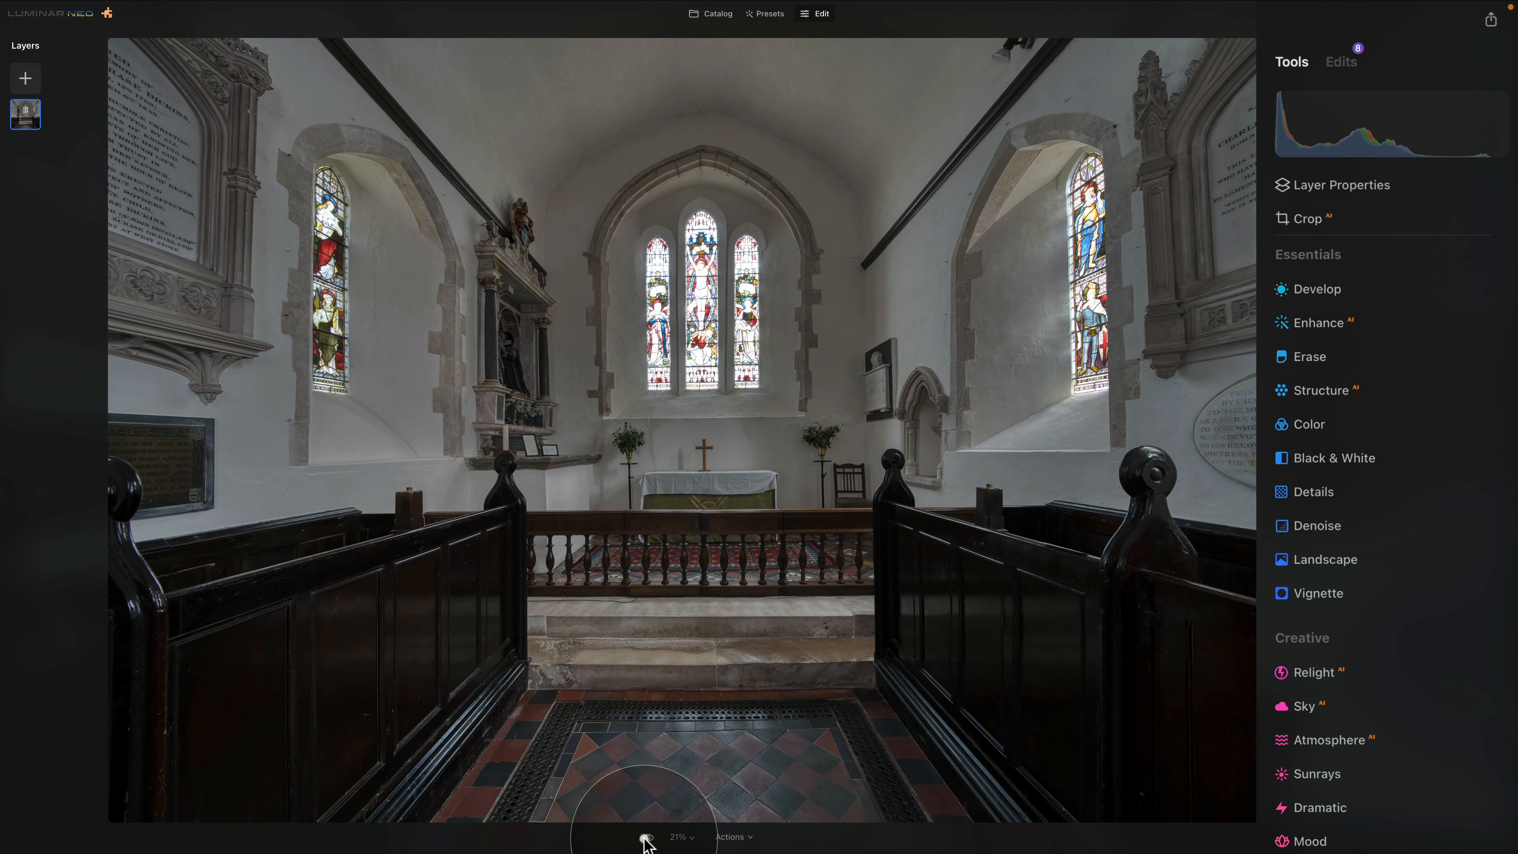
left_click(648, 837)
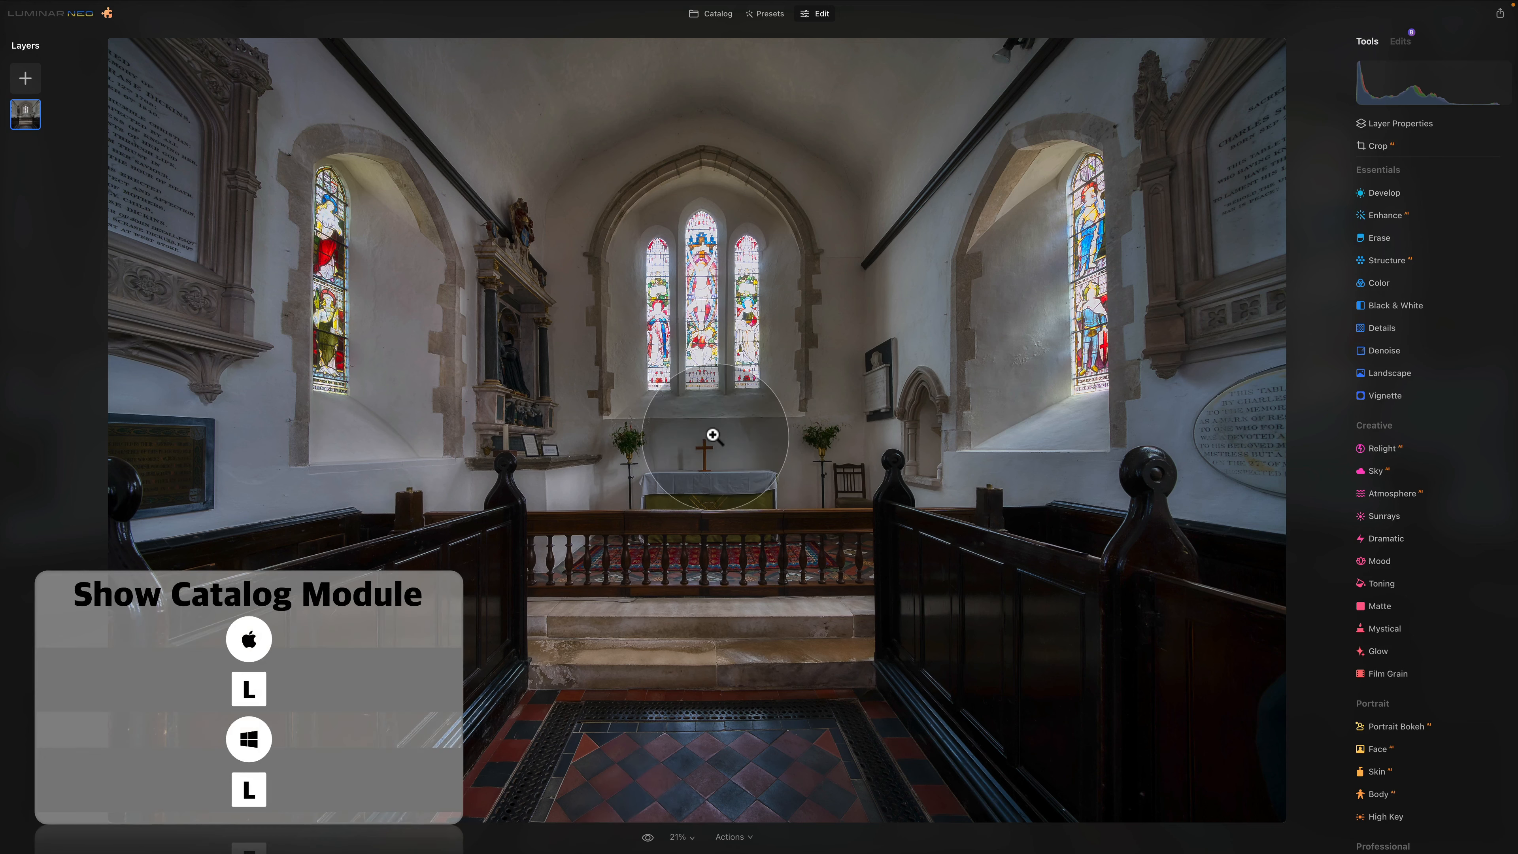
Sync the adjustments of the edited five-bracket merge to the other three HDR merges at the end of the RAW folder.
left_click(717, 13)
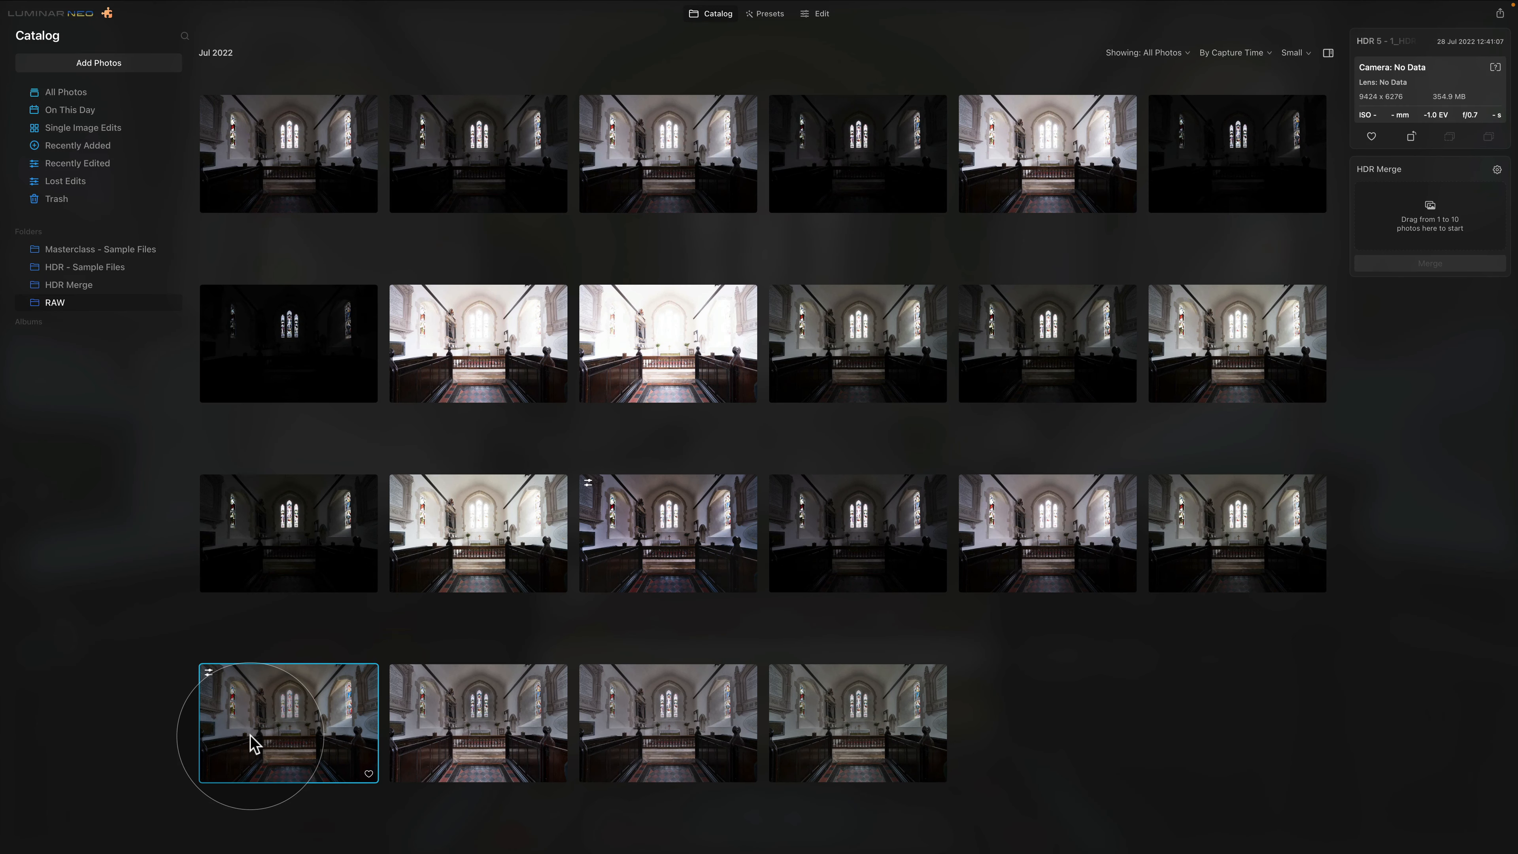
left_click(467, 734, "super")
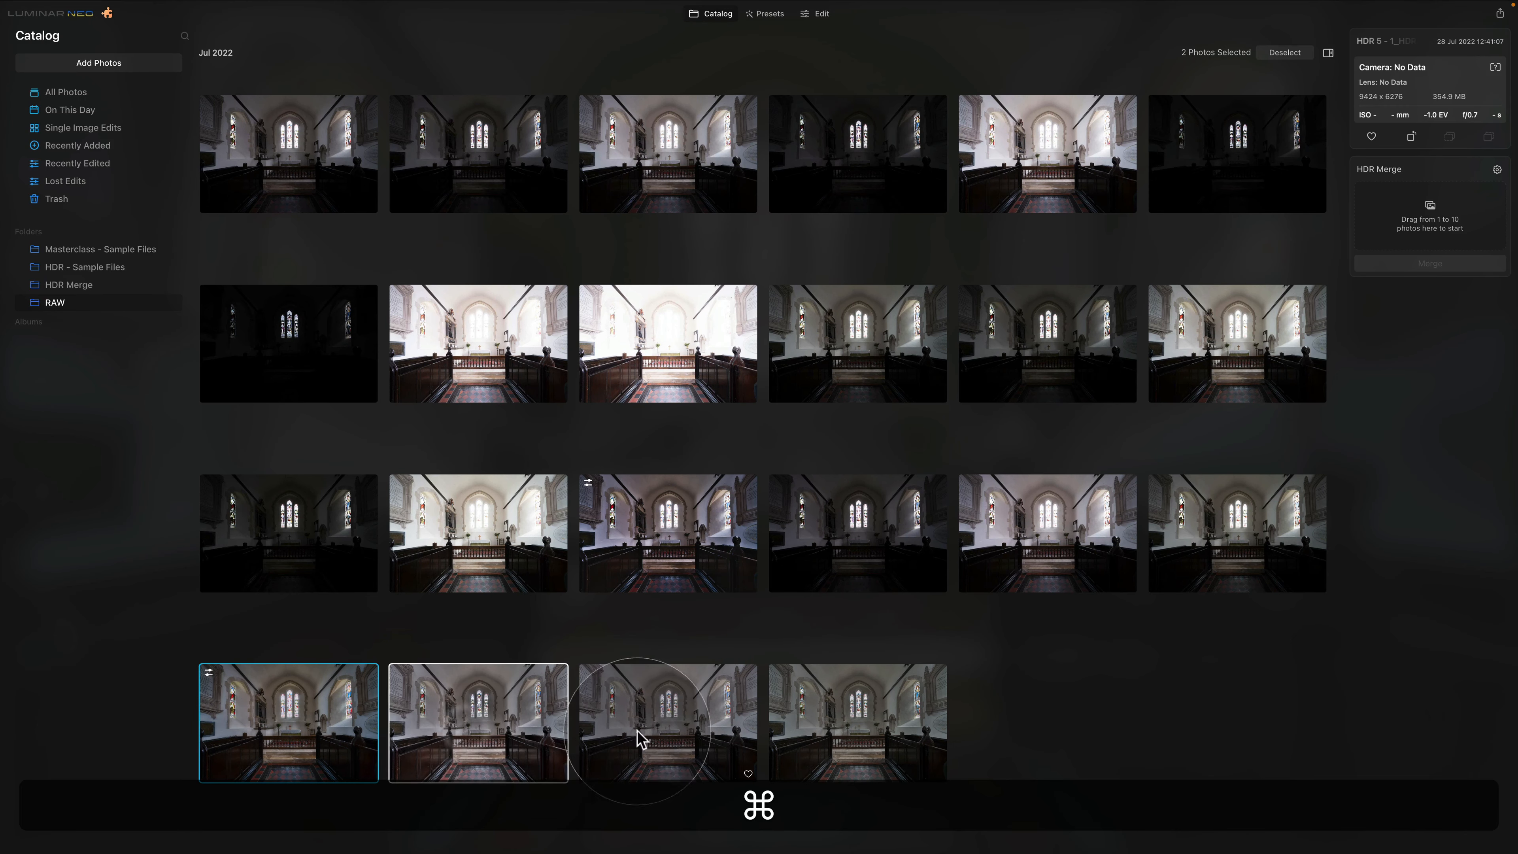
left_click(653, 723, "super")
left_click(823, 729, "super")
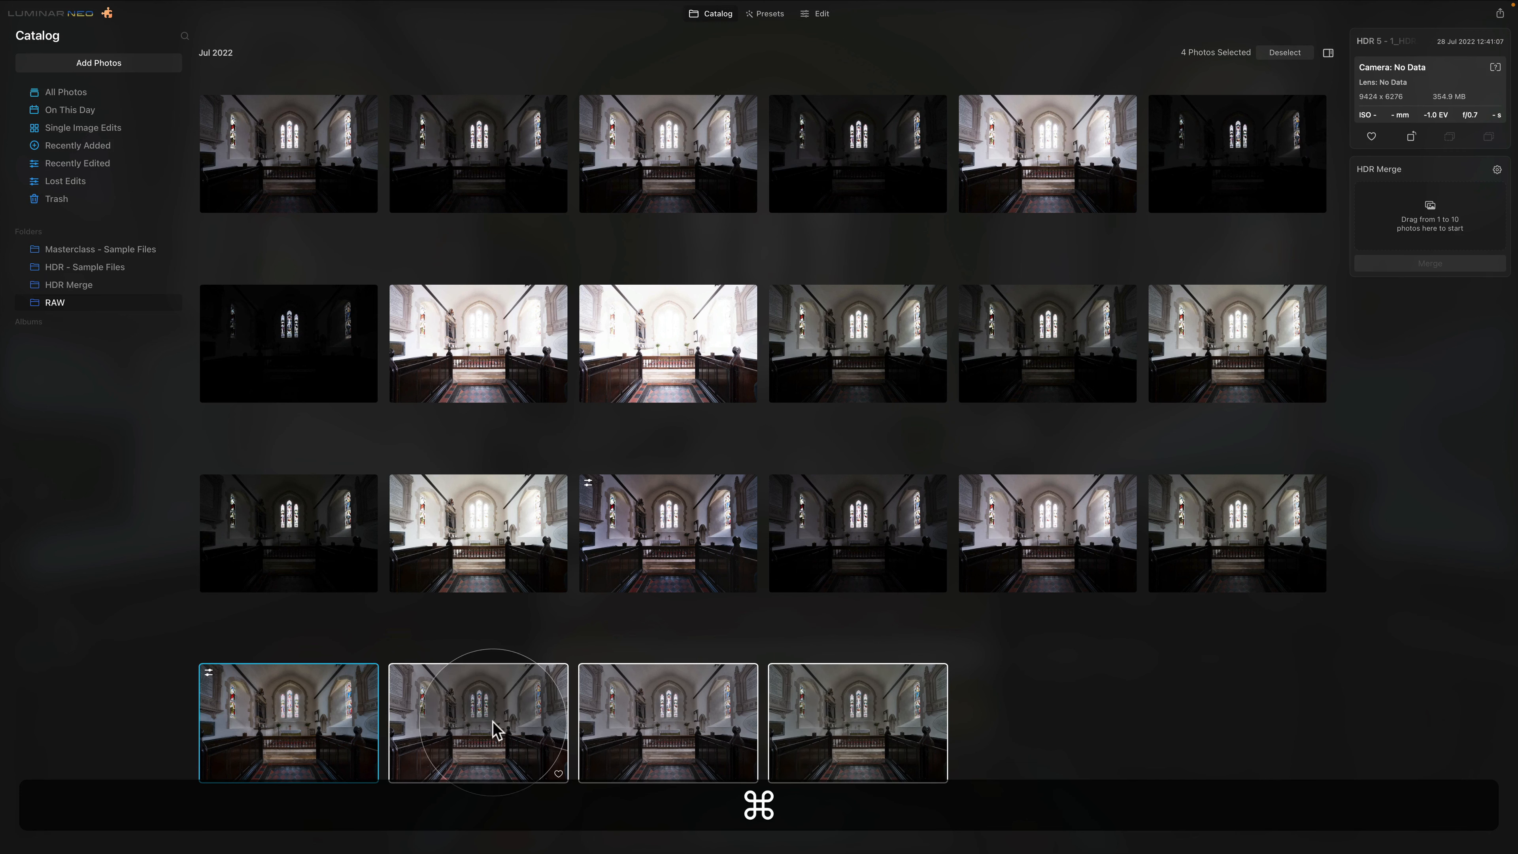
right_click(328, 696)
mouse_move(367, 718)
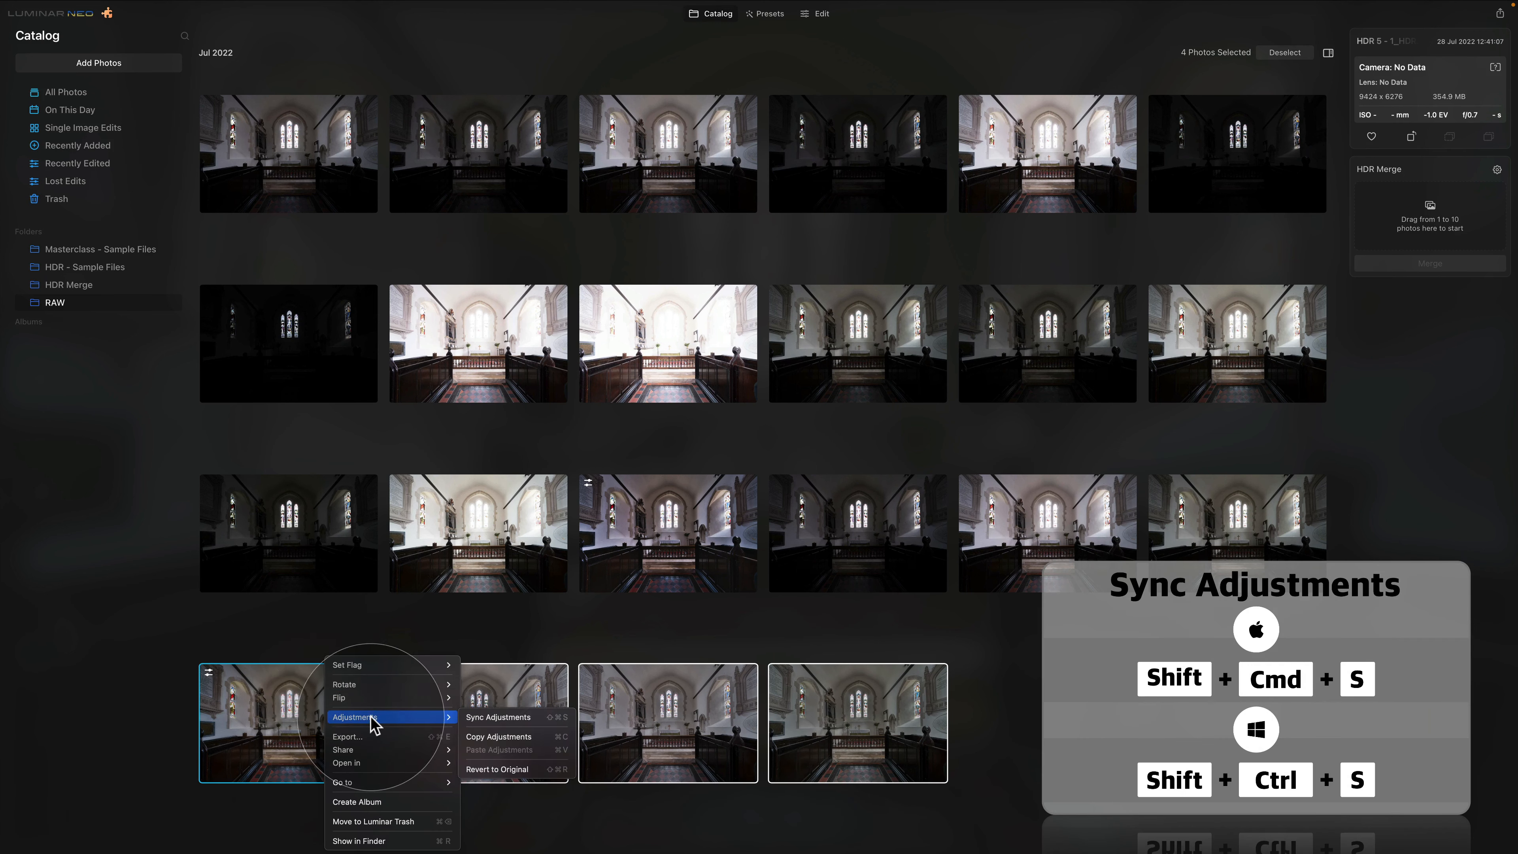
left_click(505, 717)
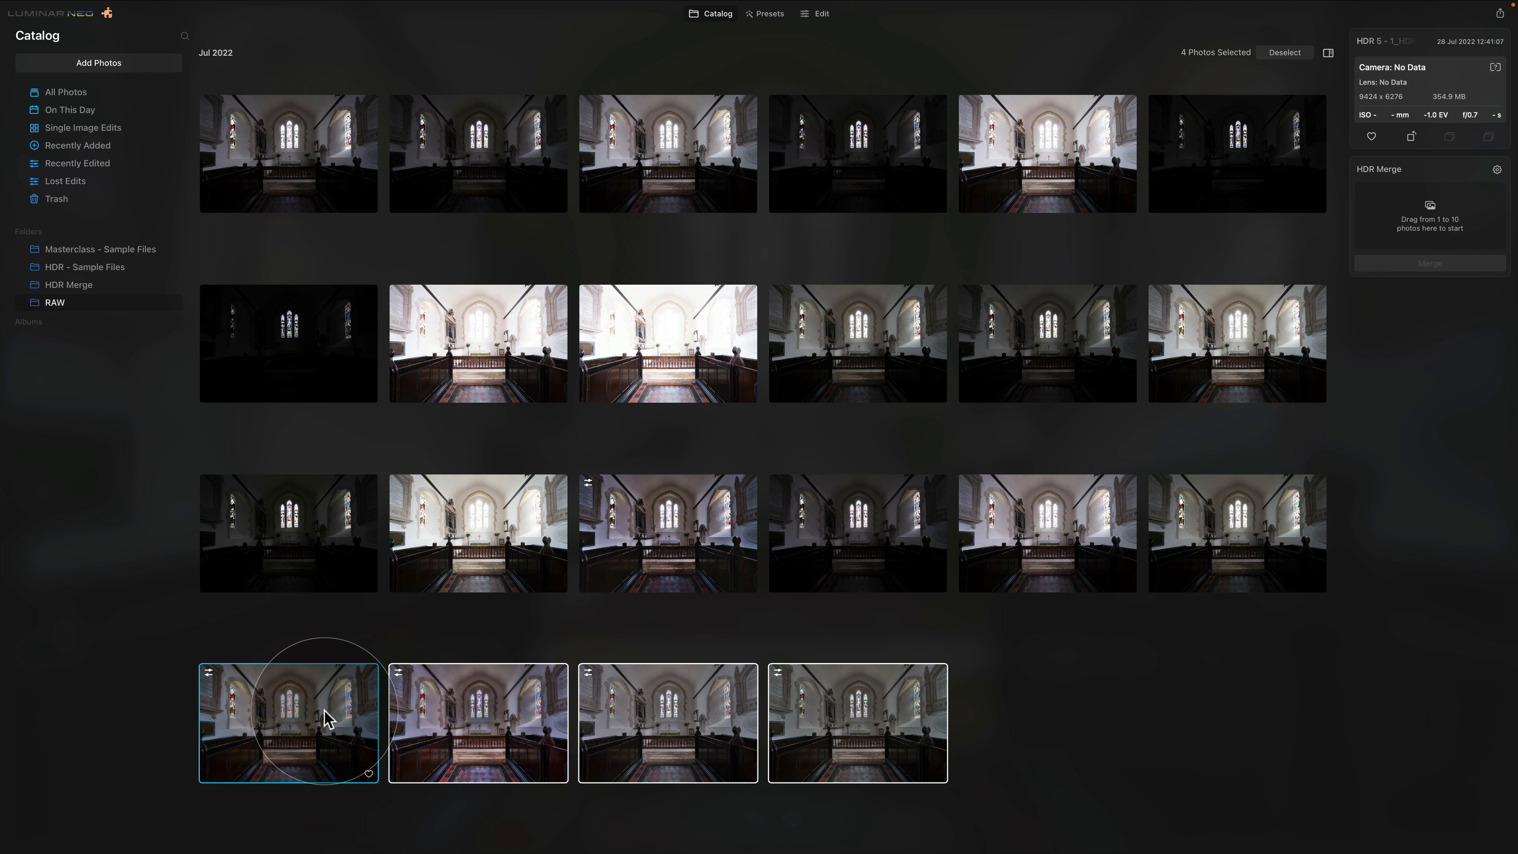
View the HDR 9 merge at full size for editing and check its list of synced edits.
left_click(478, 720)
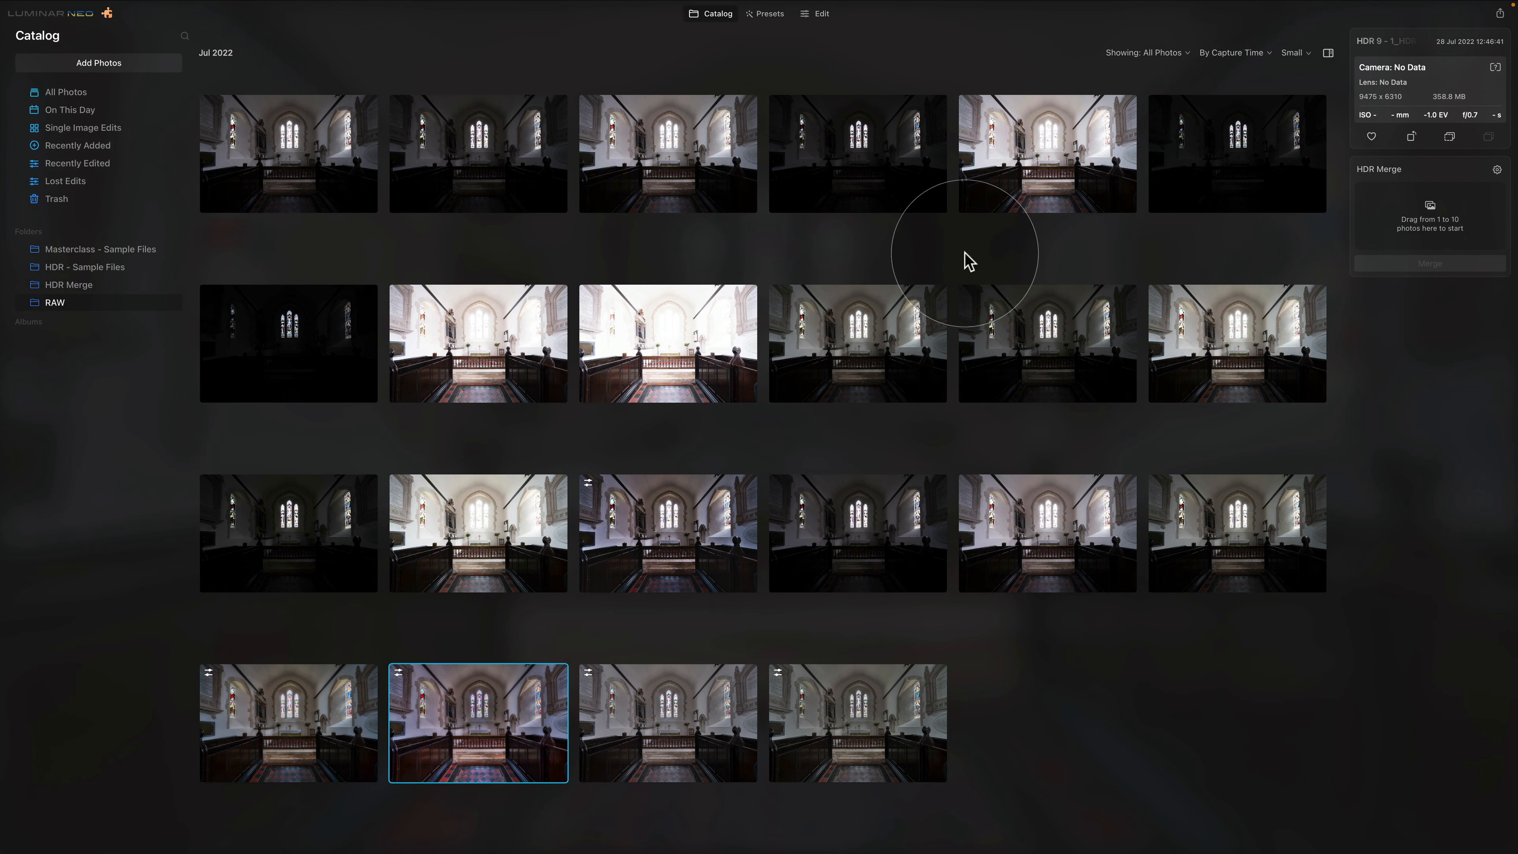
left_click(819, 18)
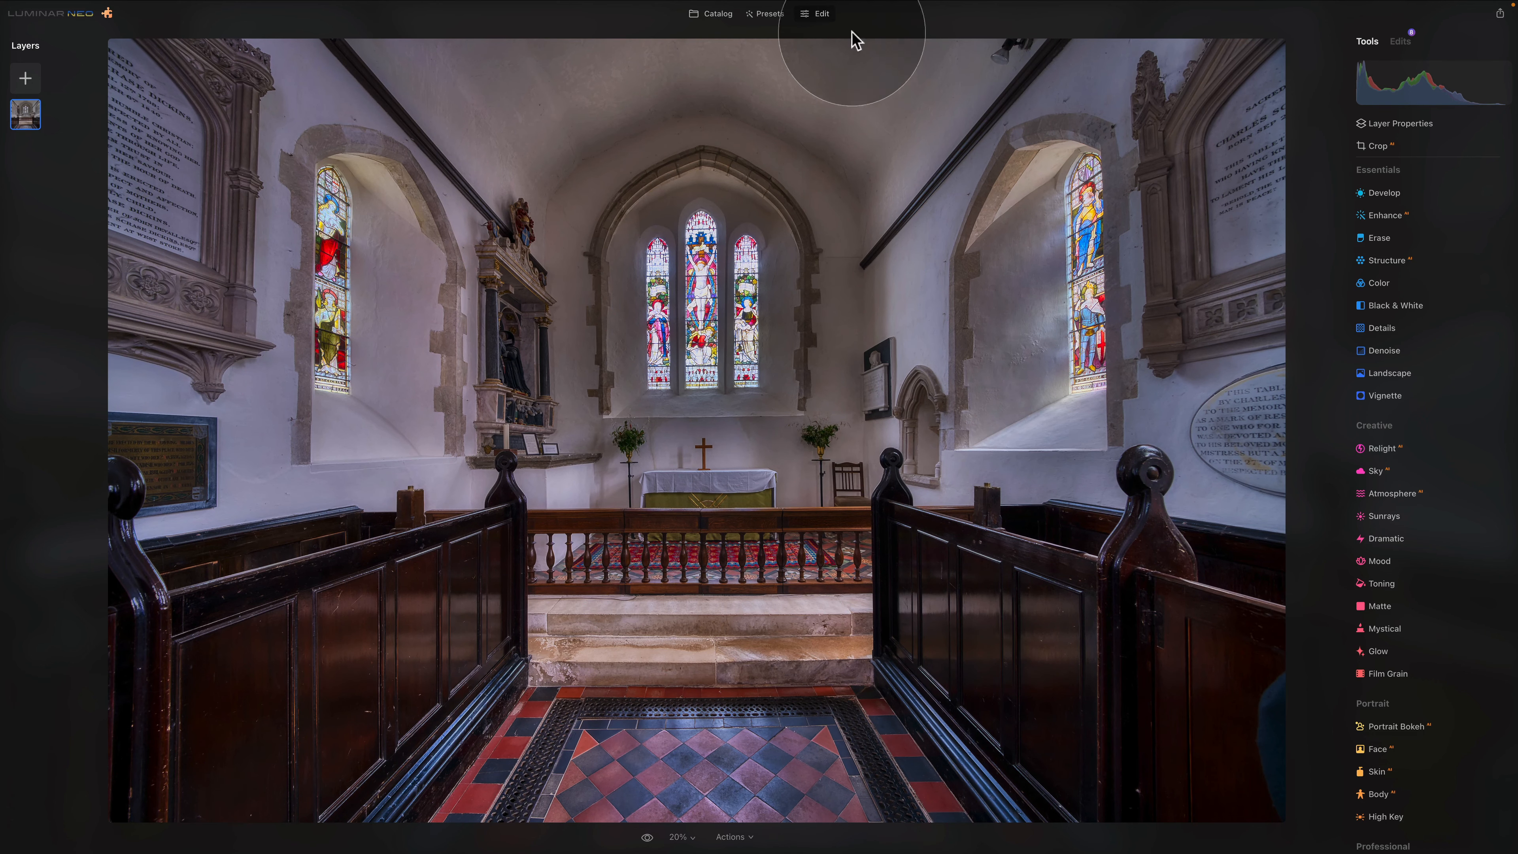
left_click(1401, 42)
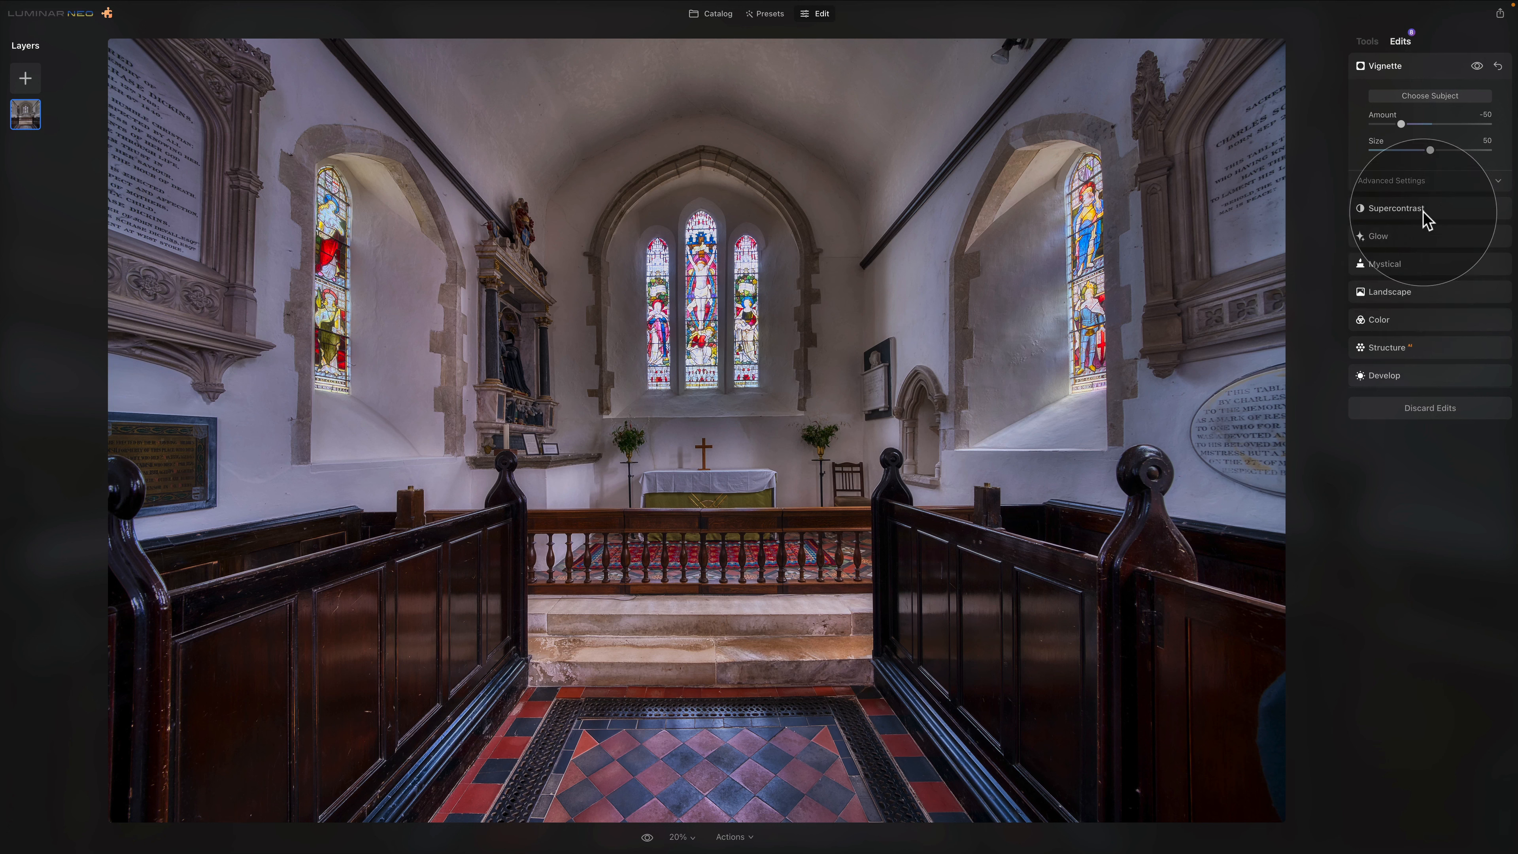
left_click(1364, 43)
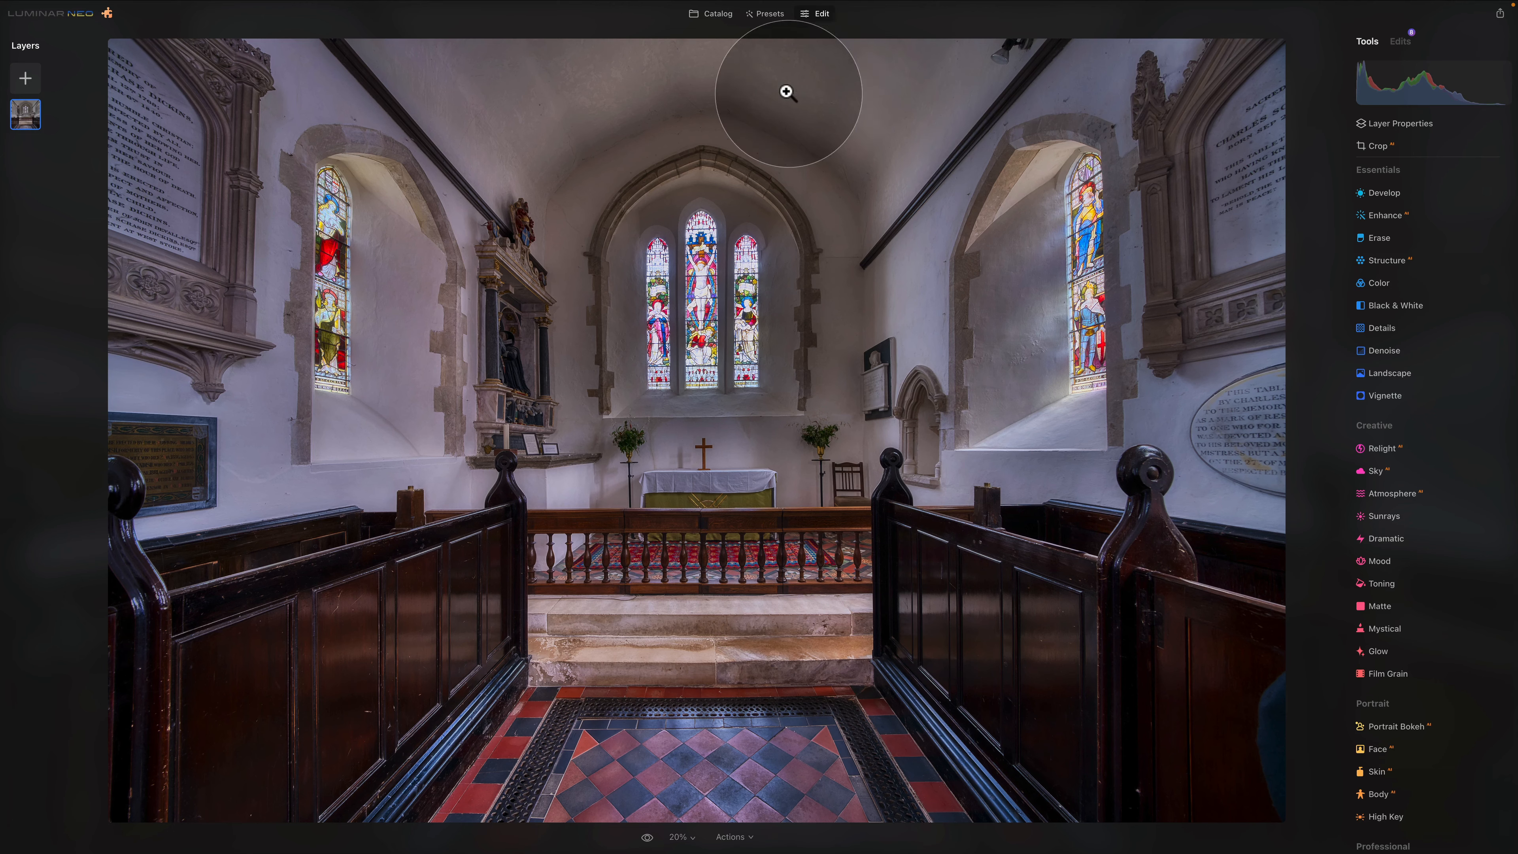
Return to the catalog and view the HDR 3 merge at full size for editing.
left_click(711, 15)
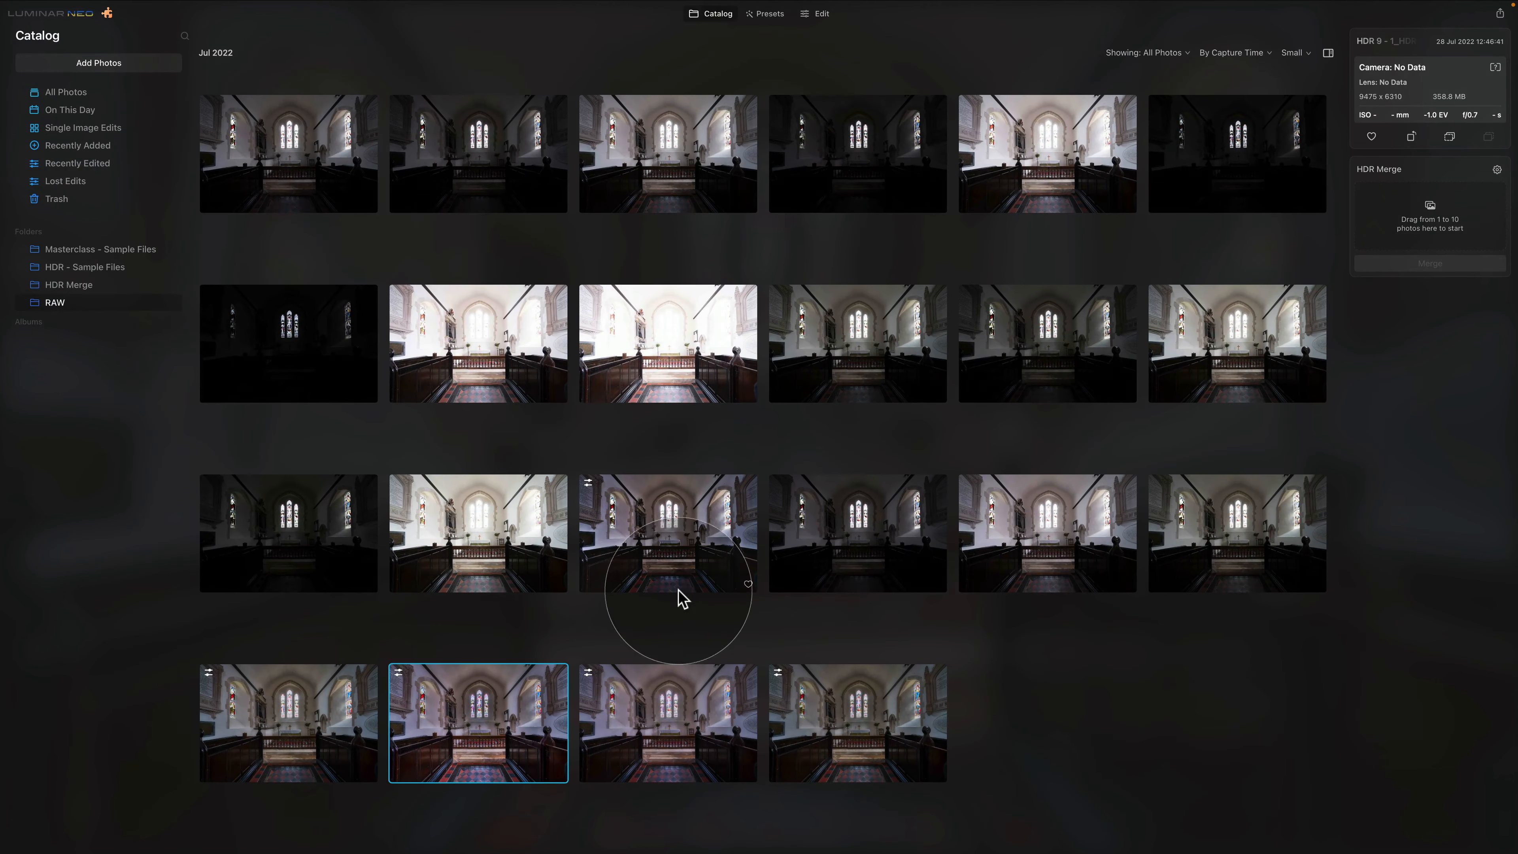
left_click(649, 705)
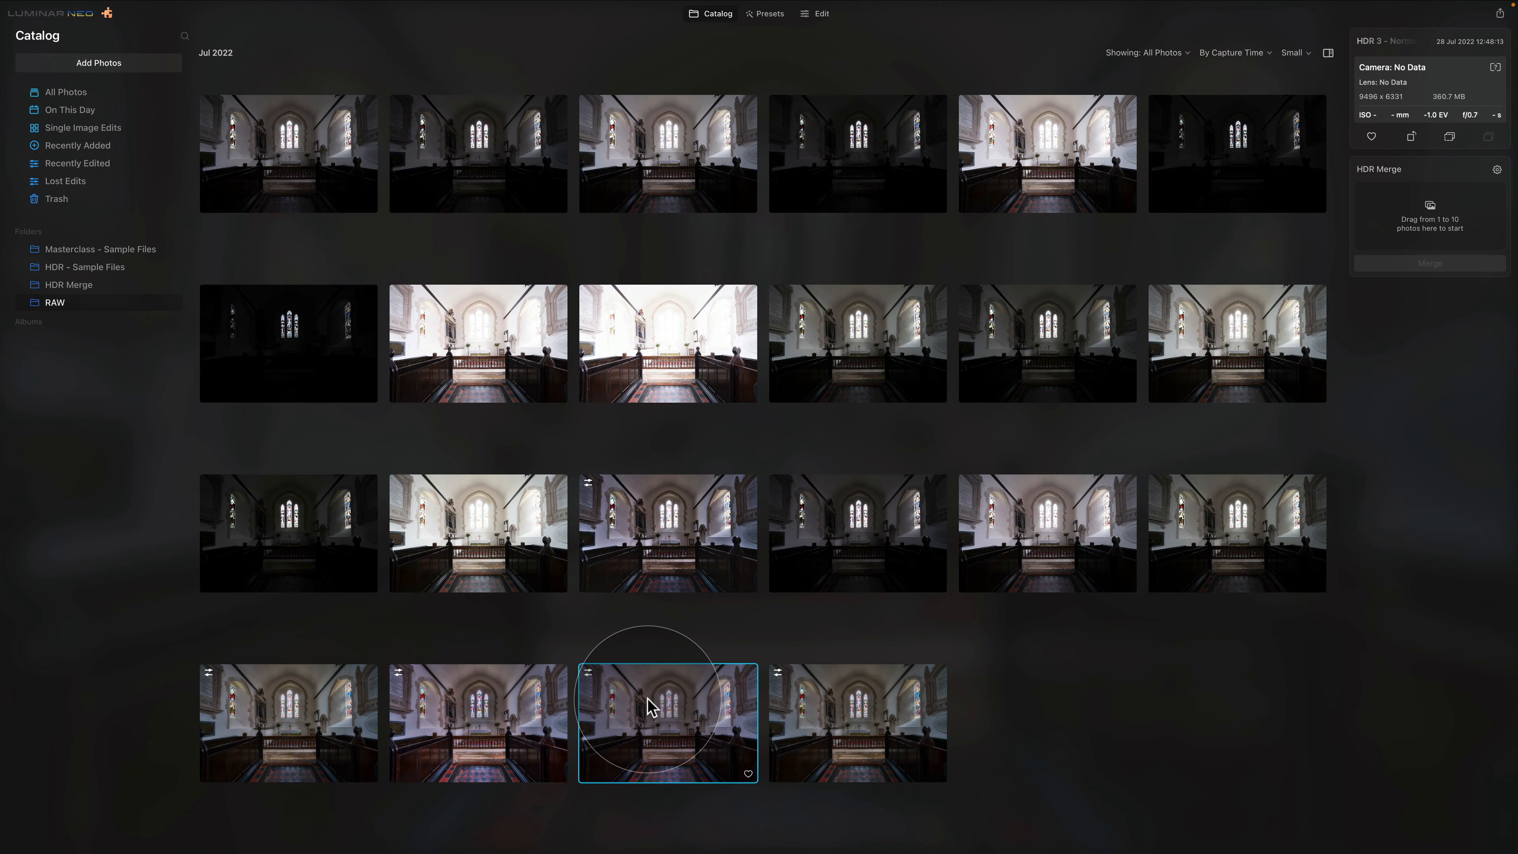
left_click(822, 15)
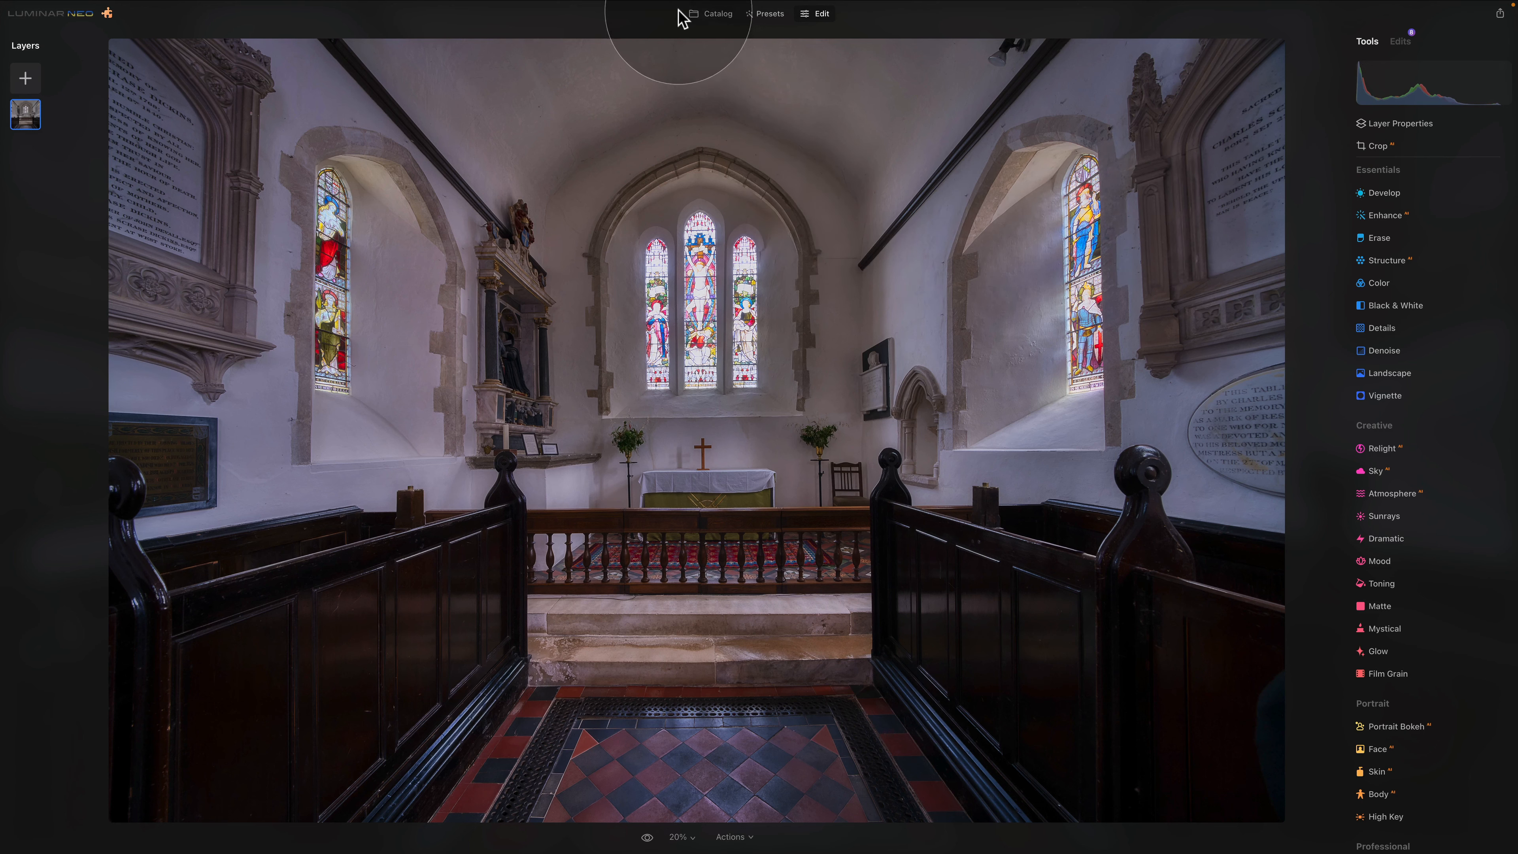
Return to the catalog and view the last HDR merge in the RAW folder at full size for editing.
left_click(711, 13)
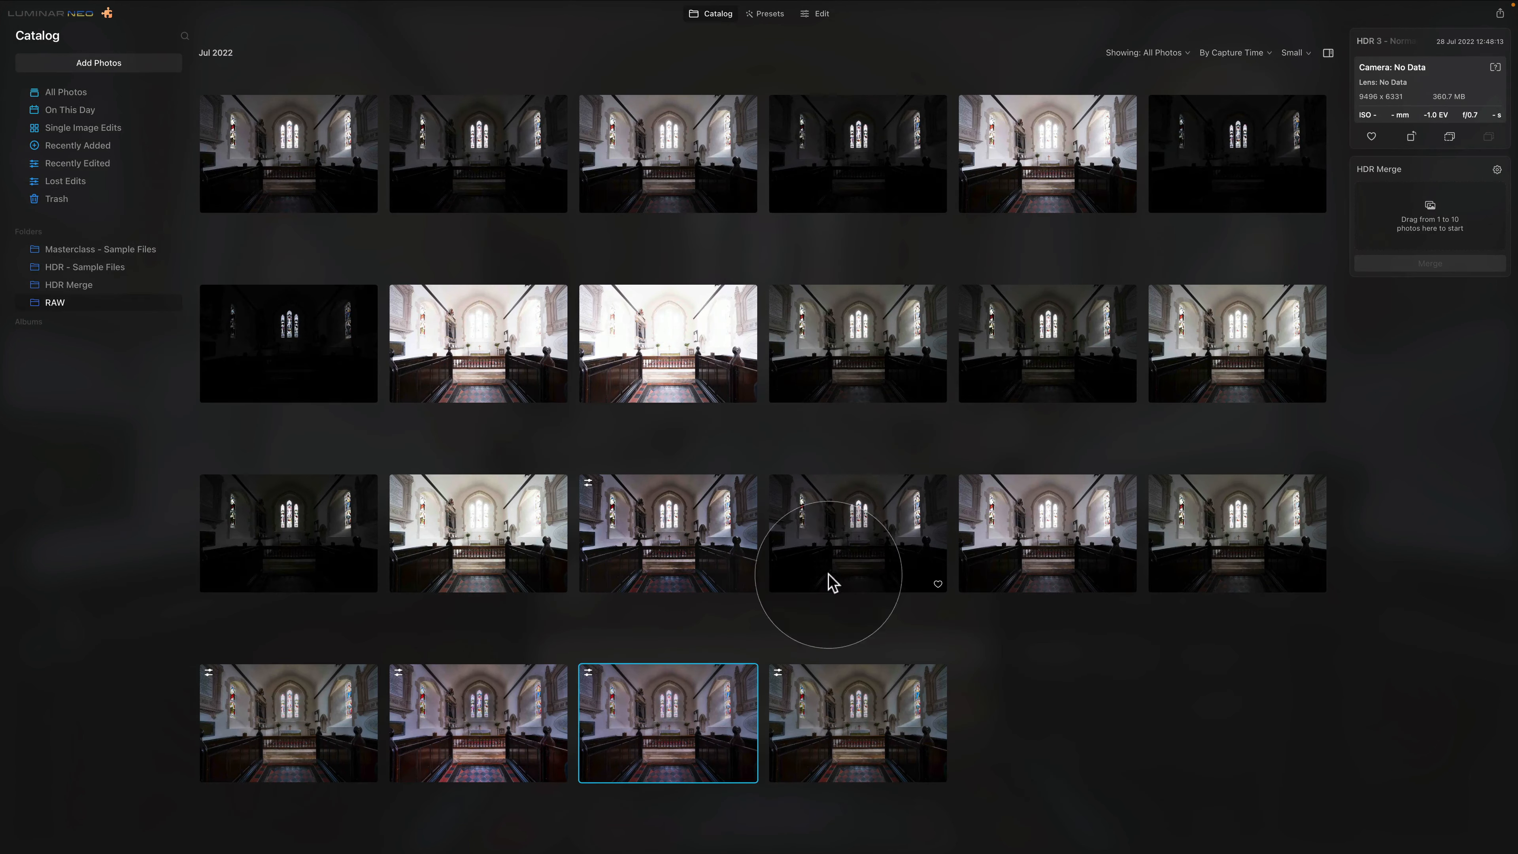
left_click(866, 700)
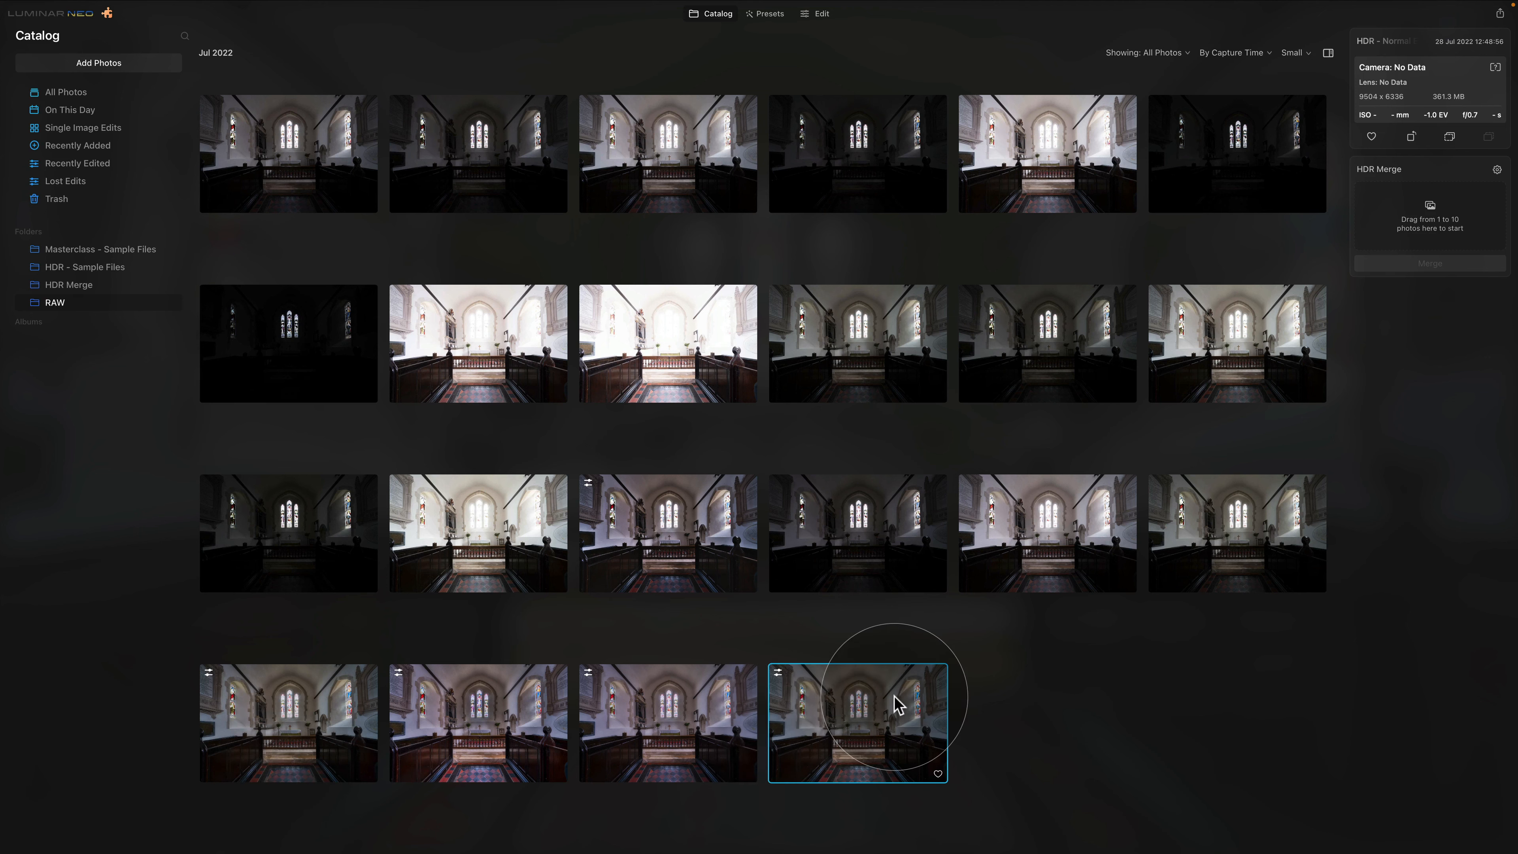
left_click(821, 14)
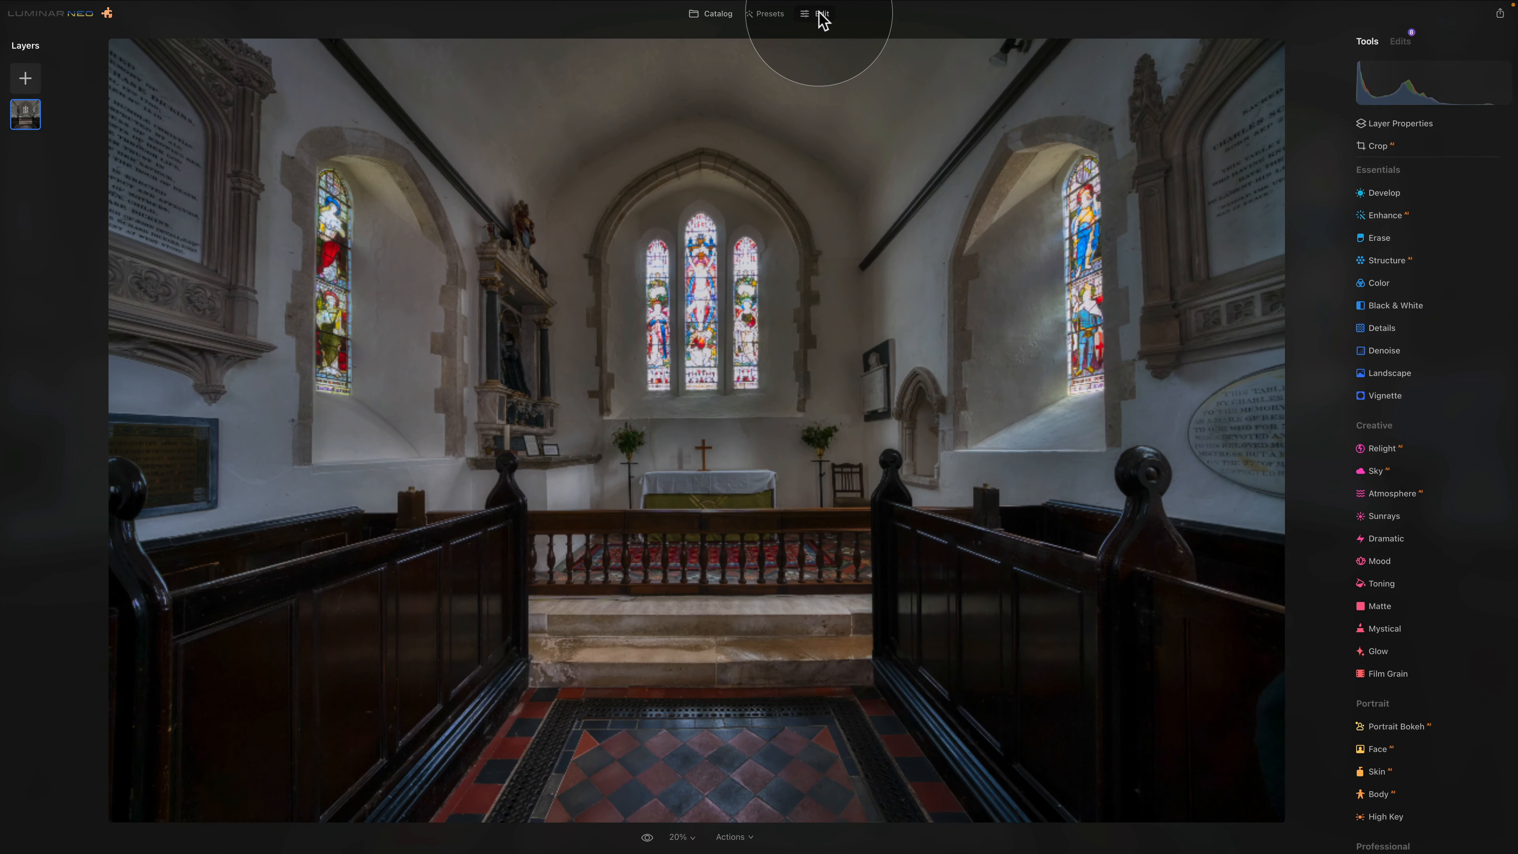